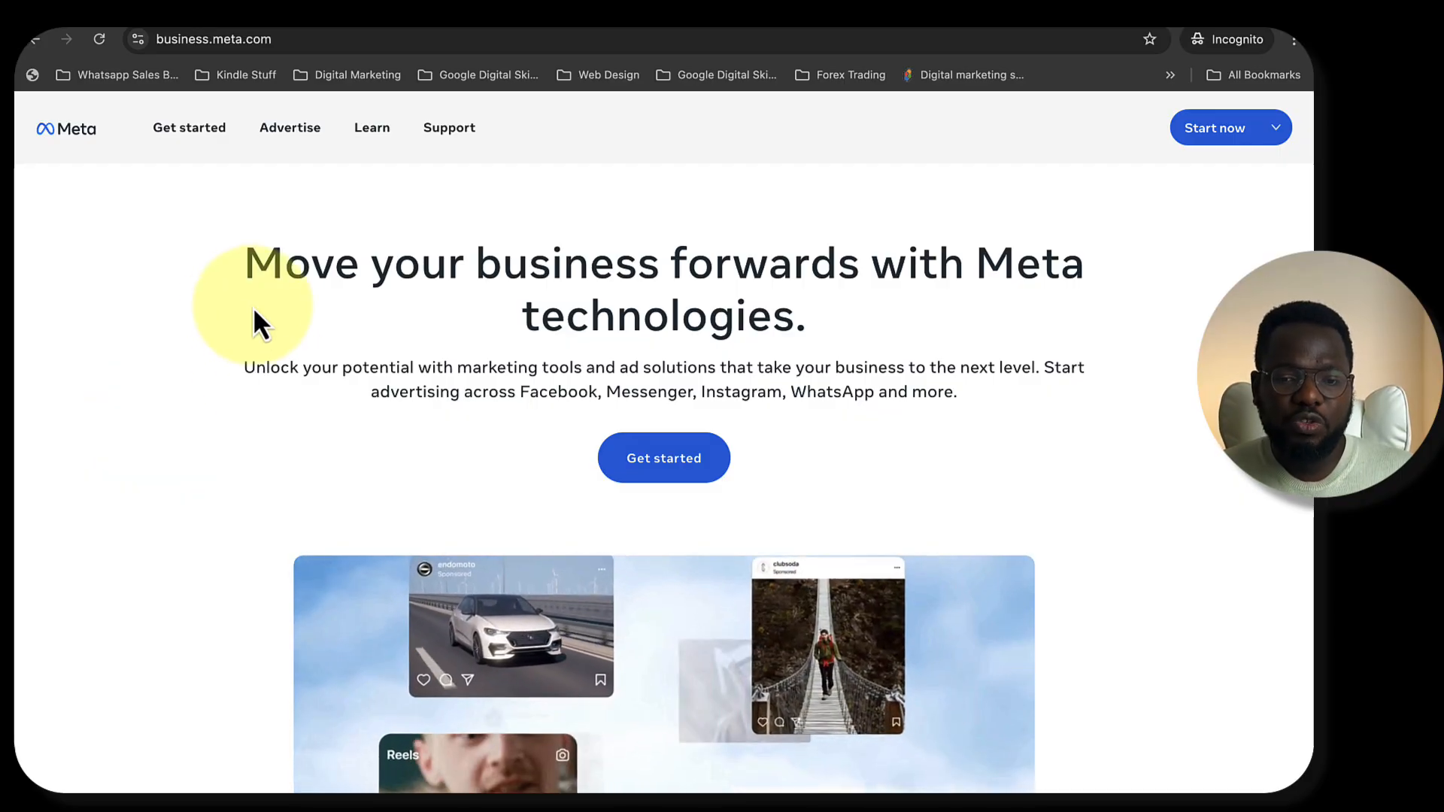
Look through the Meta for Business navigation topics and open the Meta ads introduction page
mouse_move(189, 130)
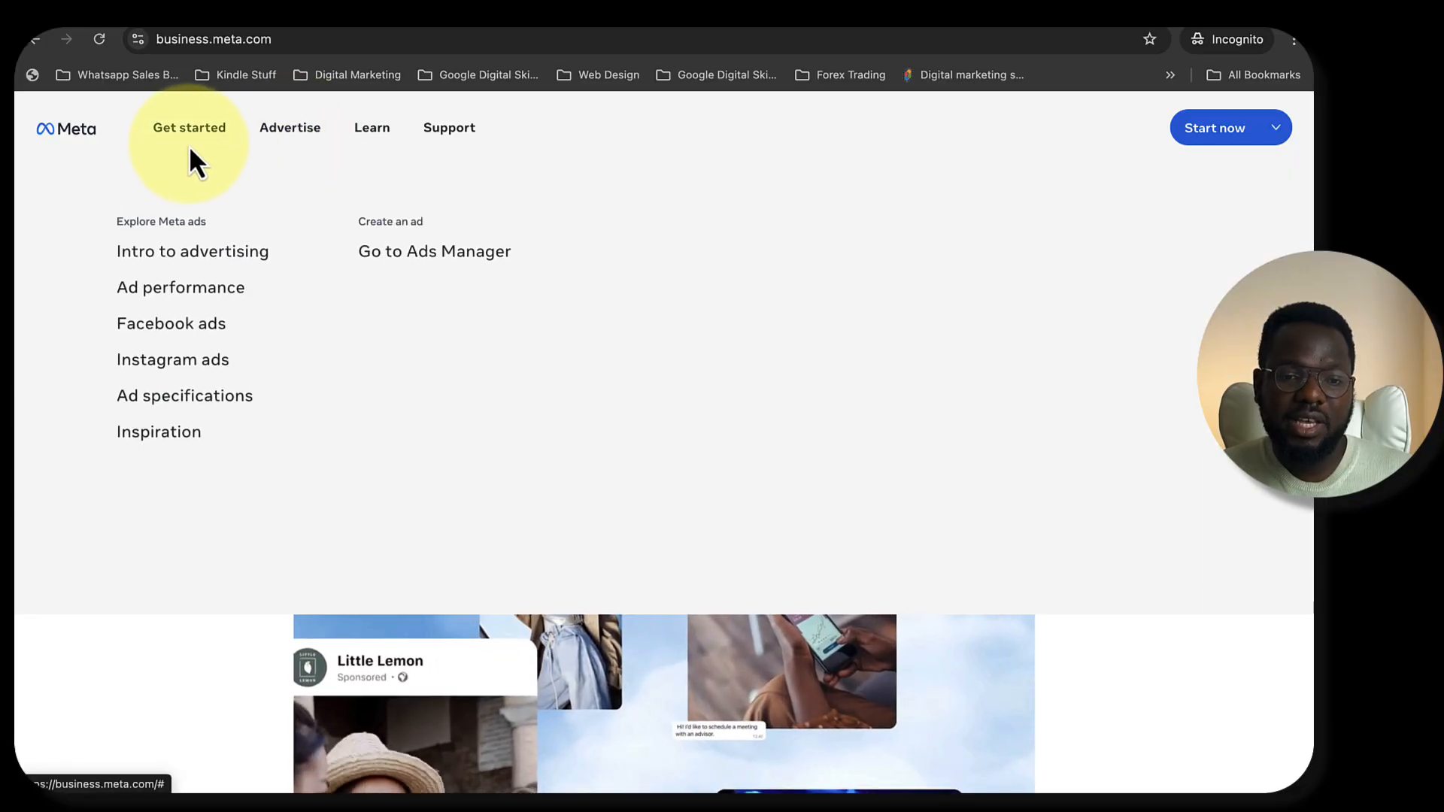
mouse_move(293, 129)
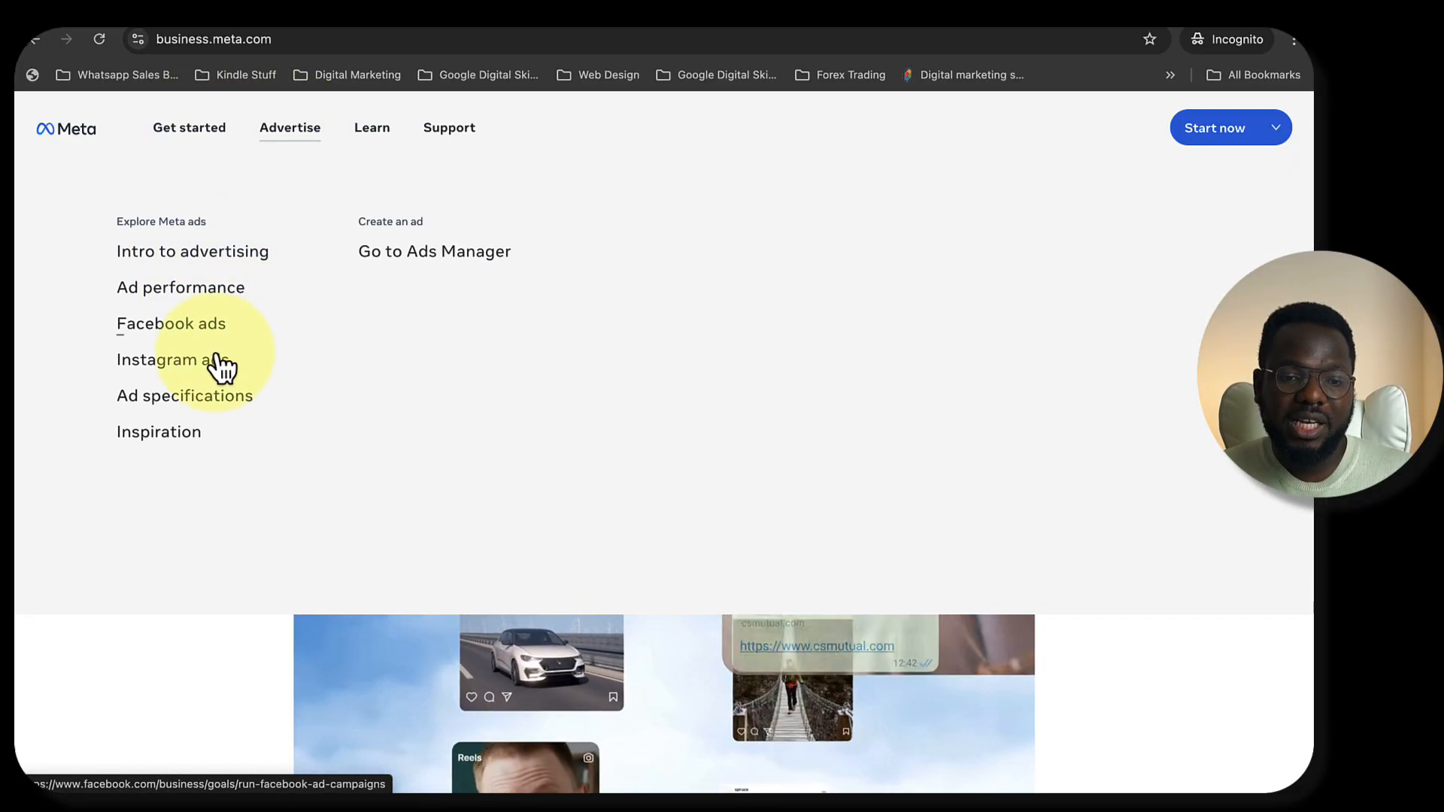
mouse_move(407, 158)
mouse_move(446, 132)
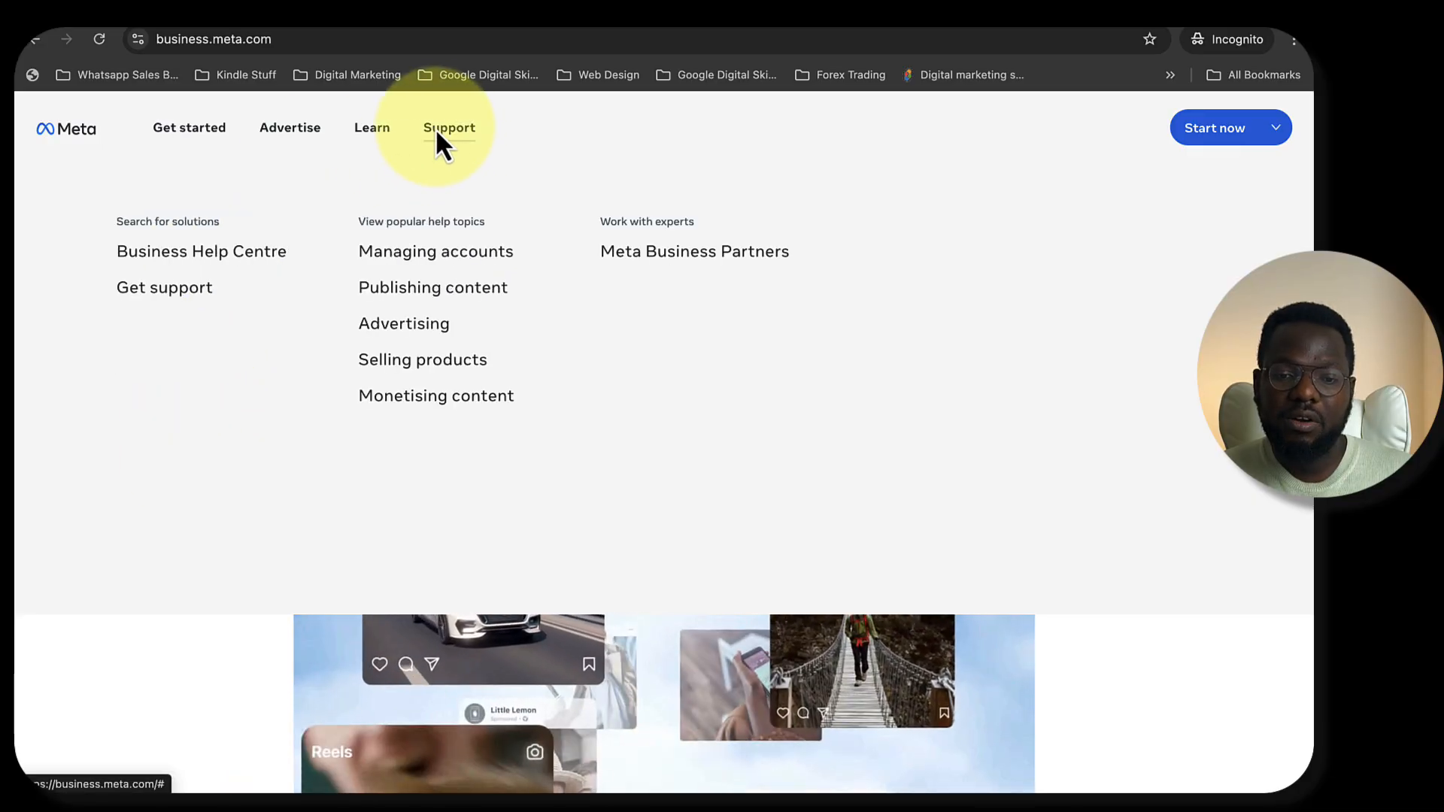
mouse_move(370, 142)
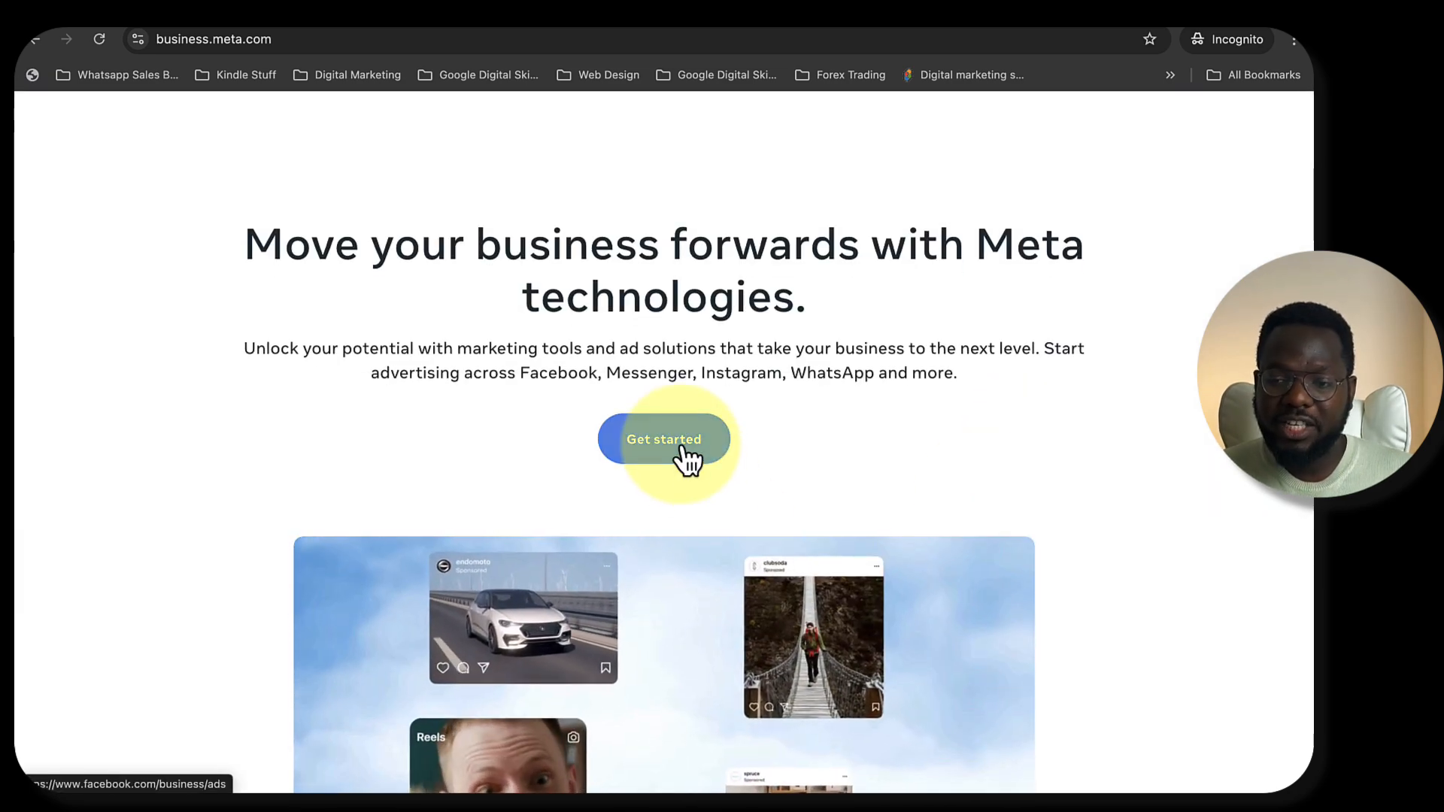
scroll(1146, 217, "up", 2)
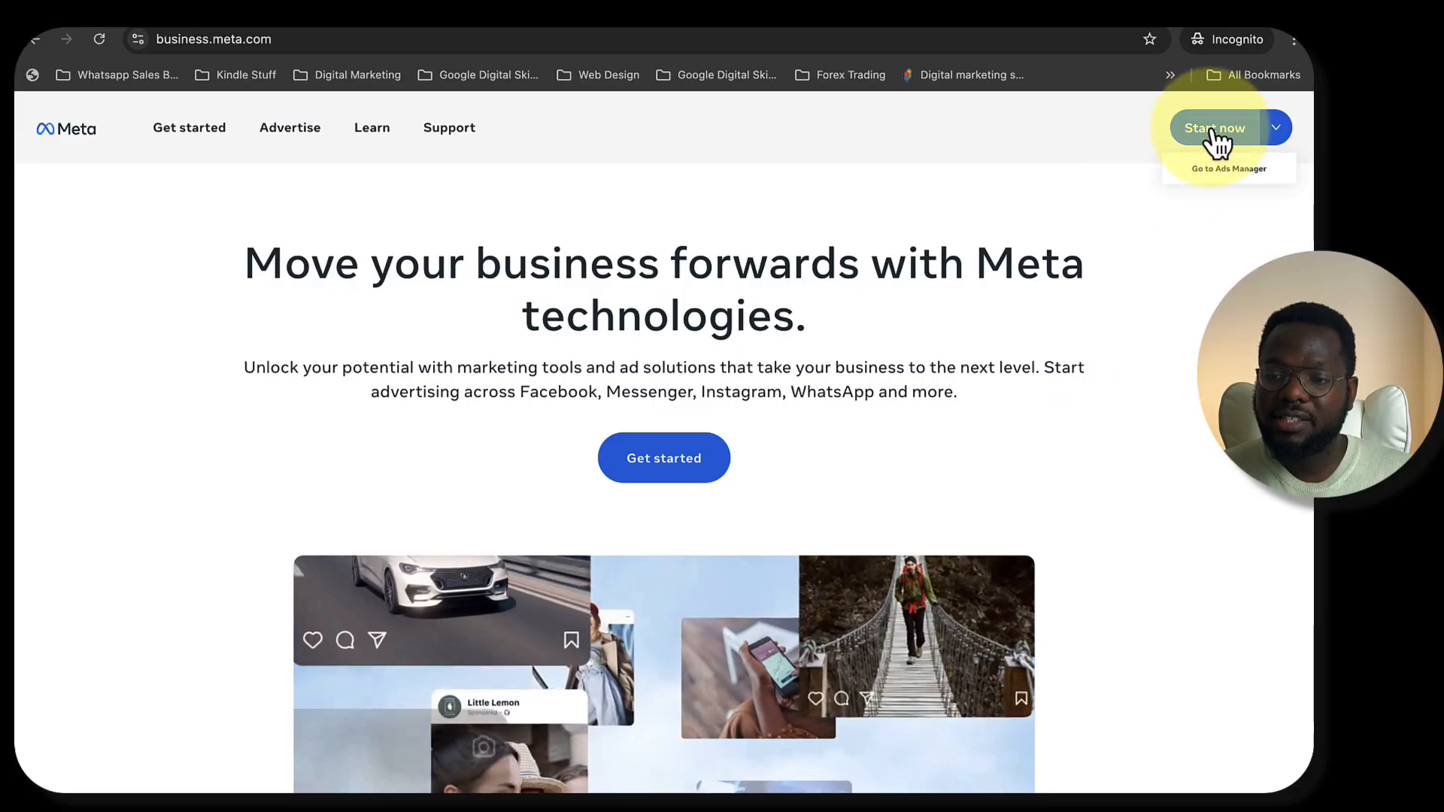
mouse_move(1217, 137)
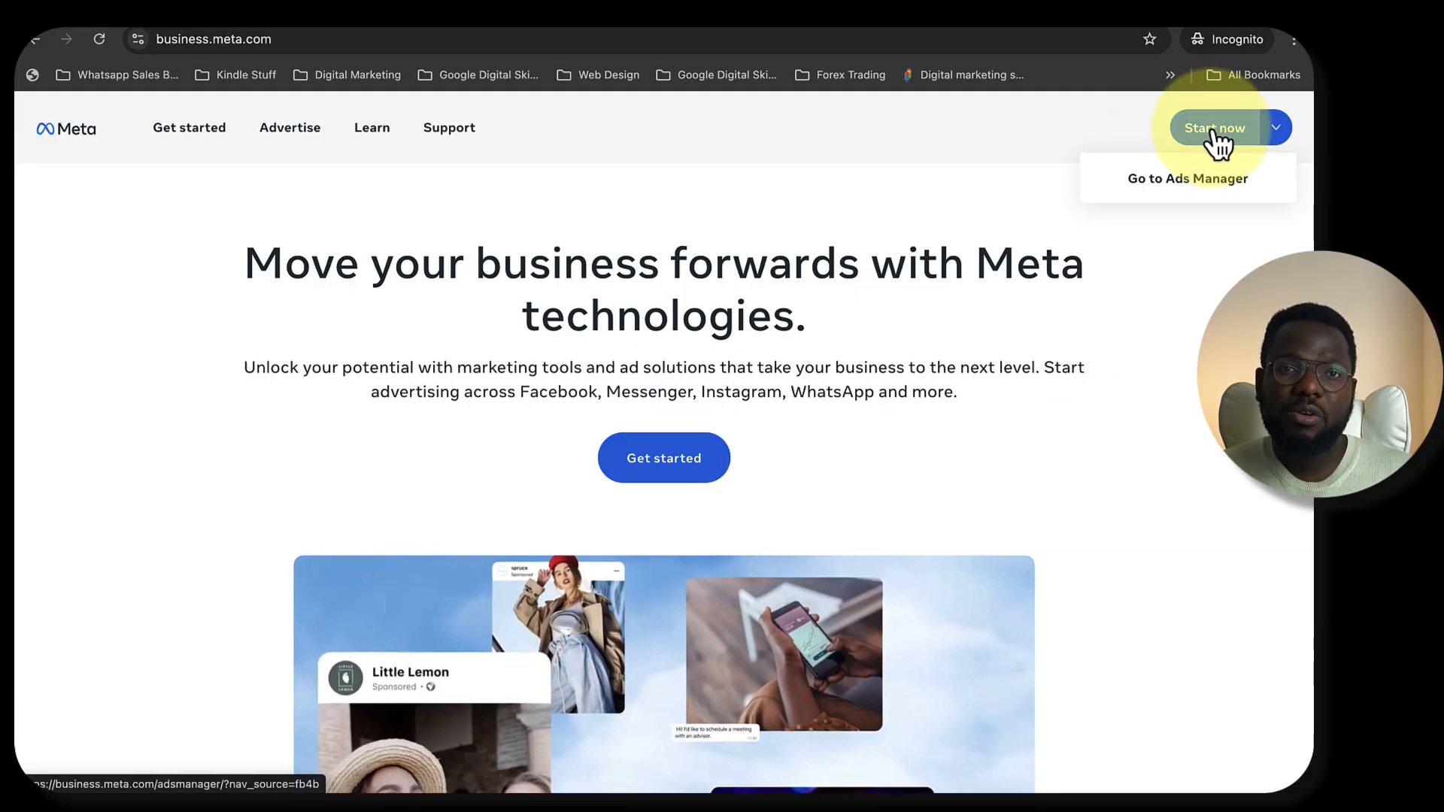
left_click(689, 462)
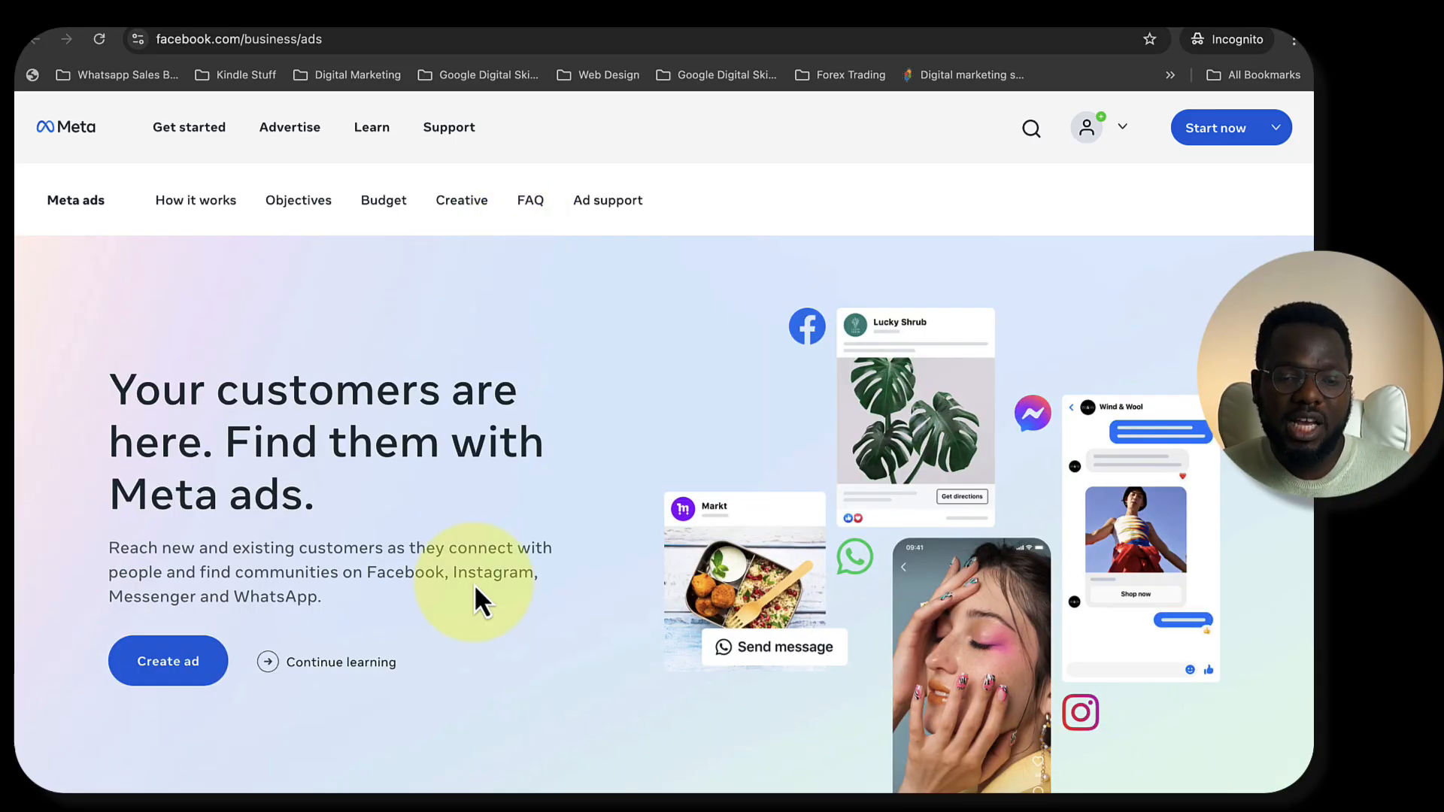
Look over the Meta ads introduction page and start creating an ad from it
scroll(462, 616, "down", 1)
scroll(463, 615, "up", 1)
scroll(640, 471, "down", 1)
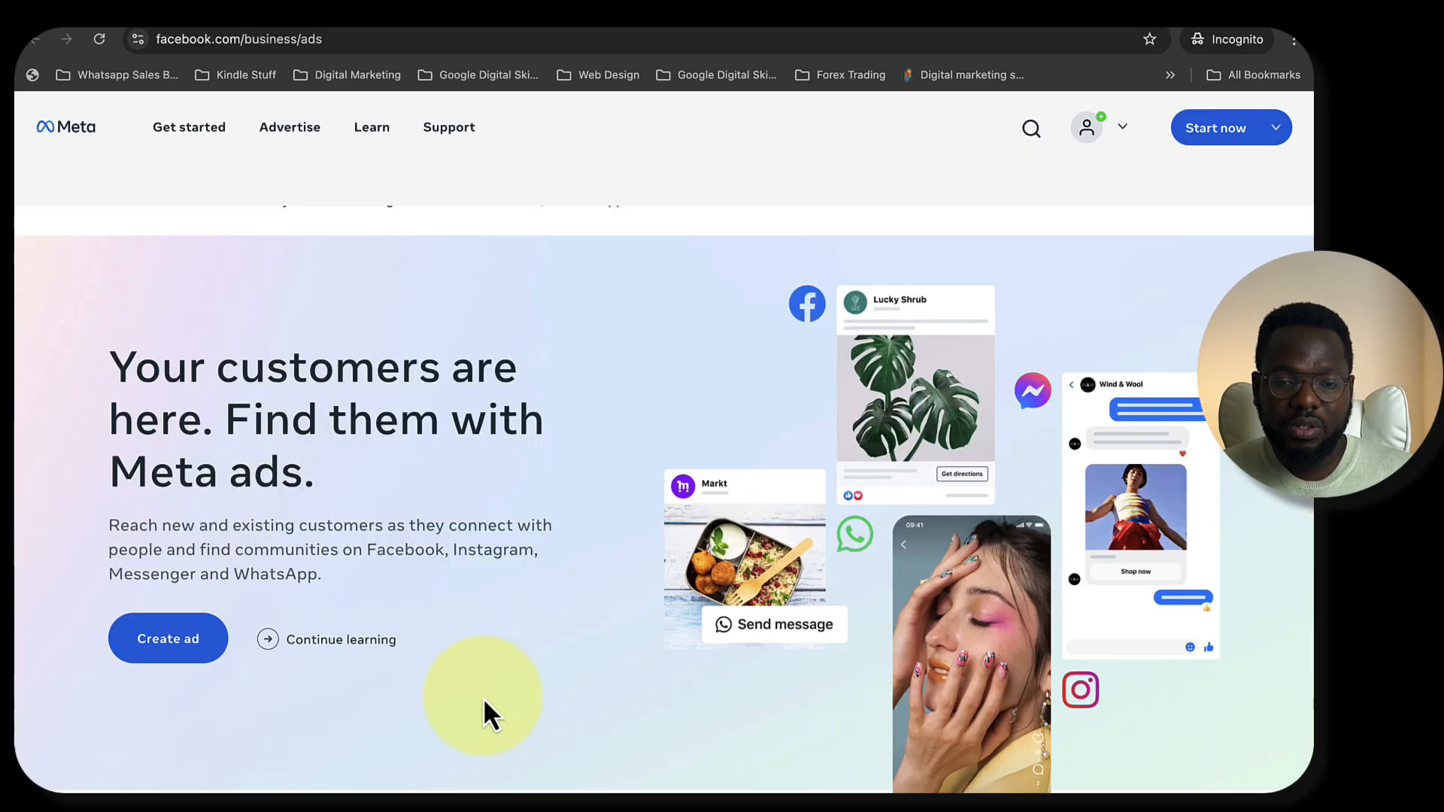
scroll(552, 568, "down", 1)
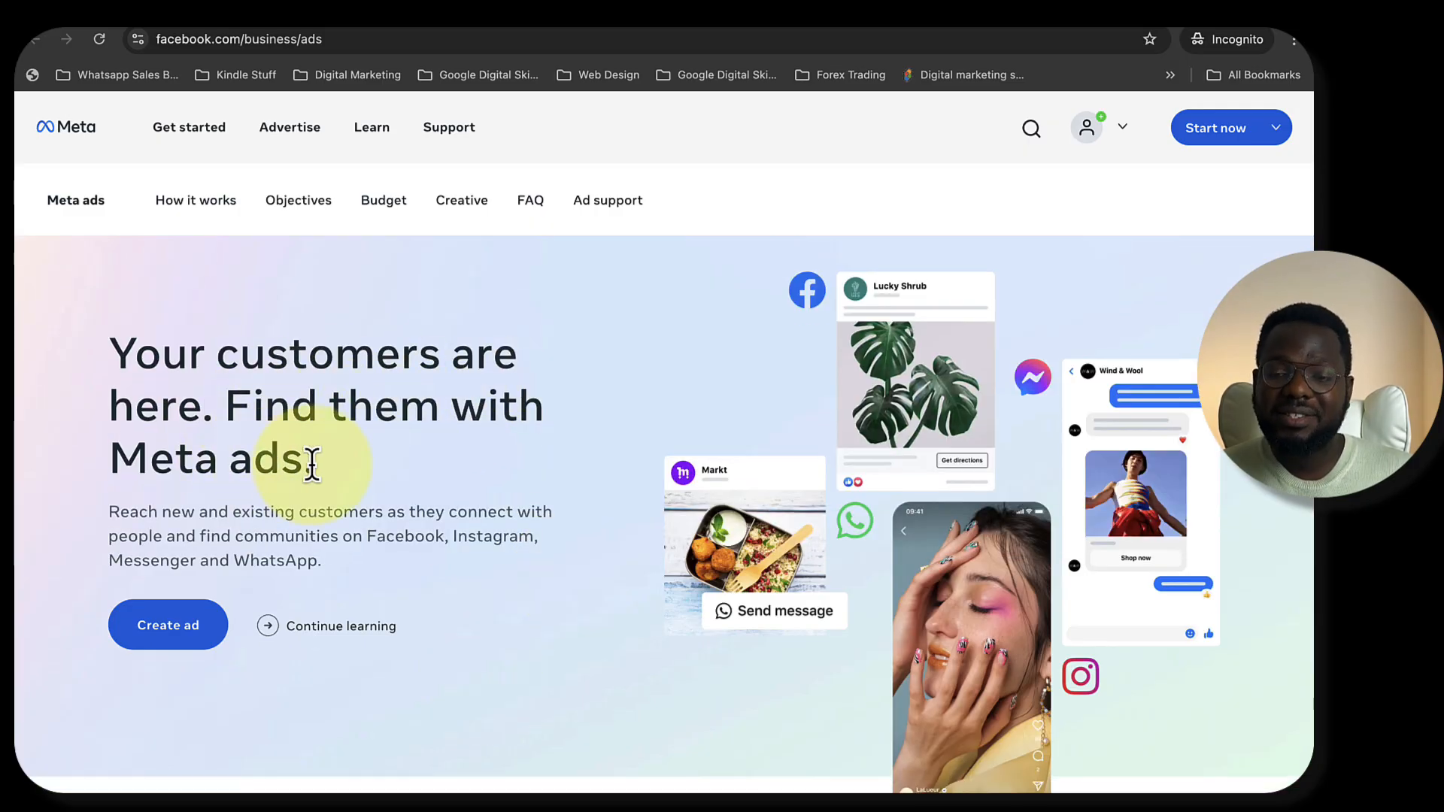
scroll(460, 485, "down", 1)
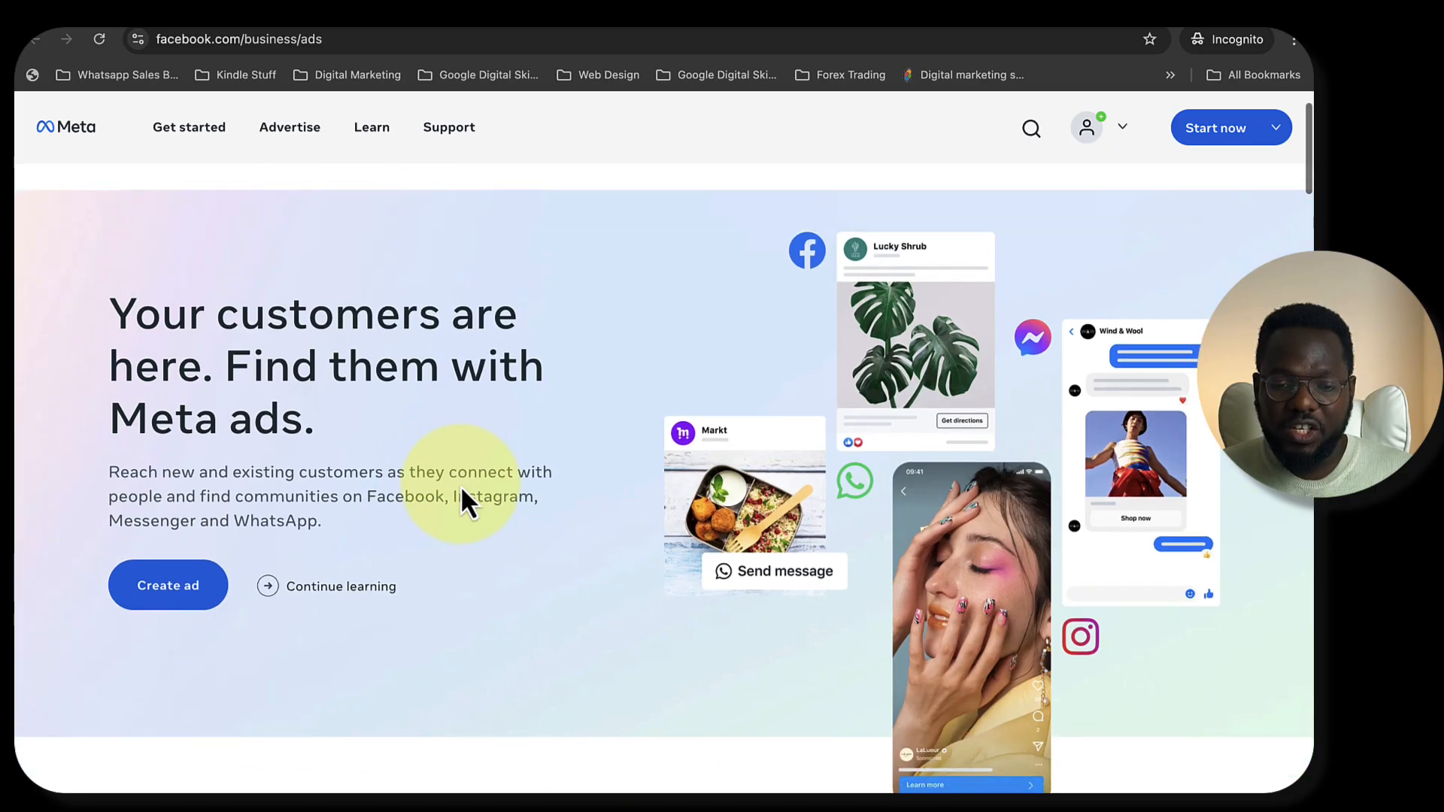
left_click(160, 594)
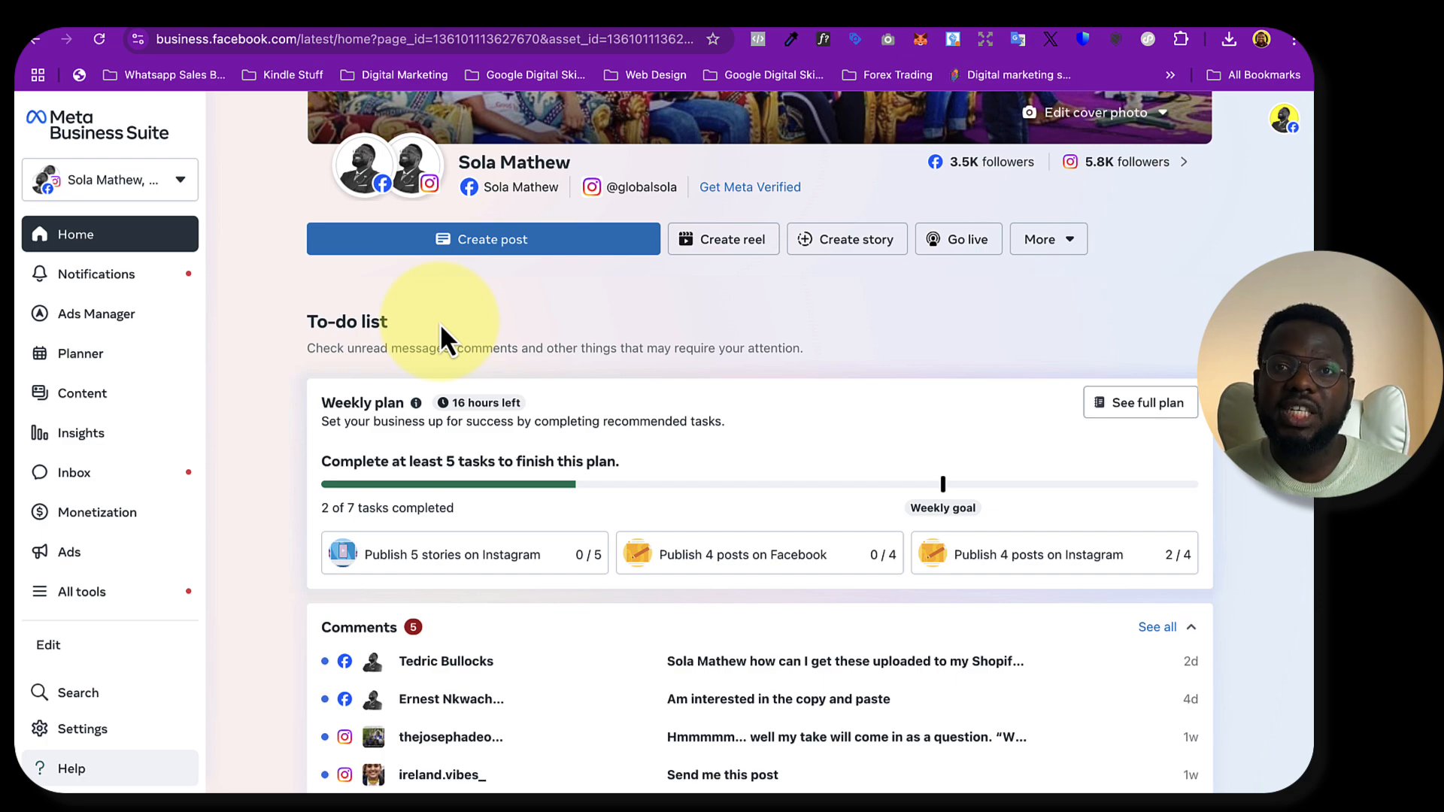
Examine the Meta Business Suite web address and the home page's to-do list and weekly plan
left_click(197, 42)
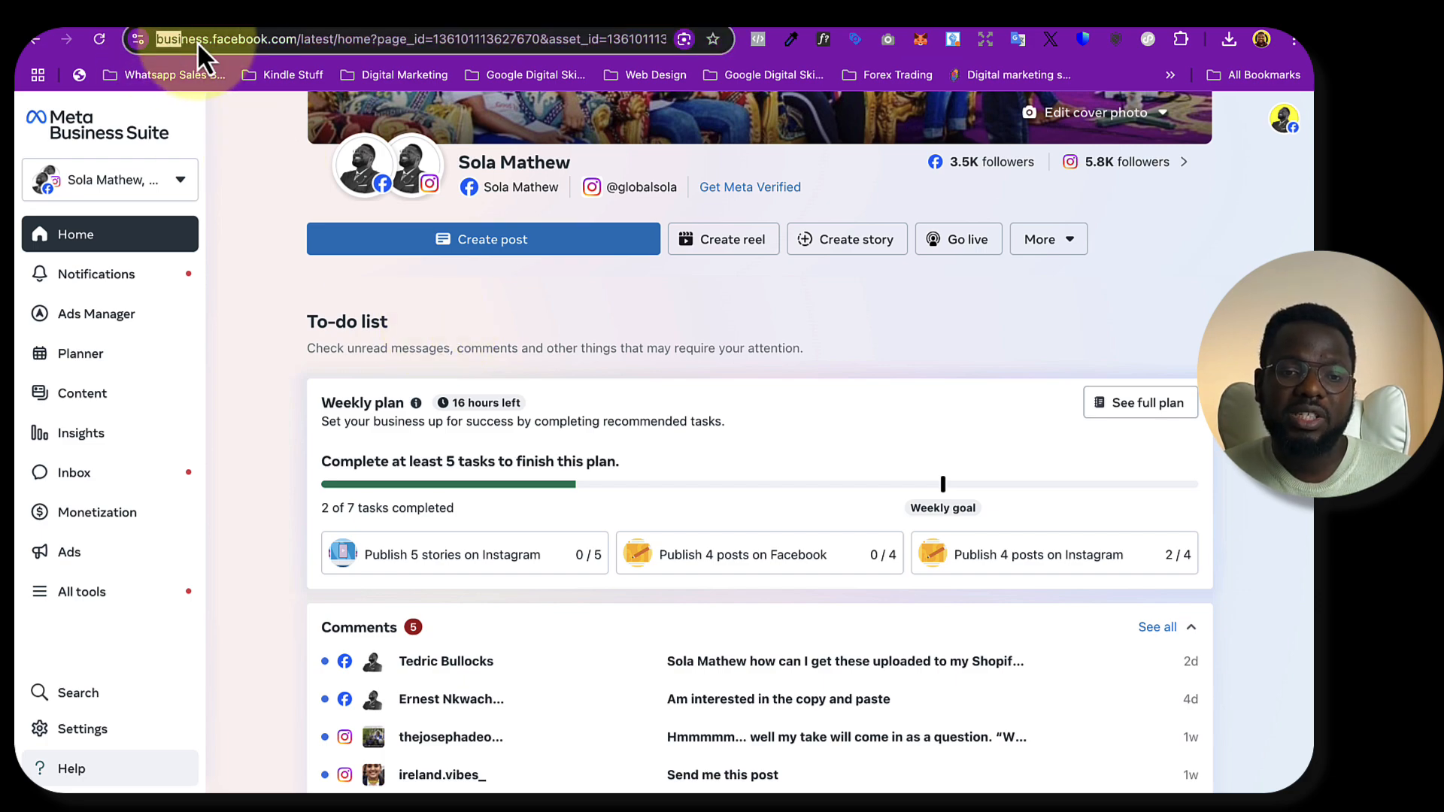
left_click_drag(197, 42, 287, 50)
left_click(267, 197)
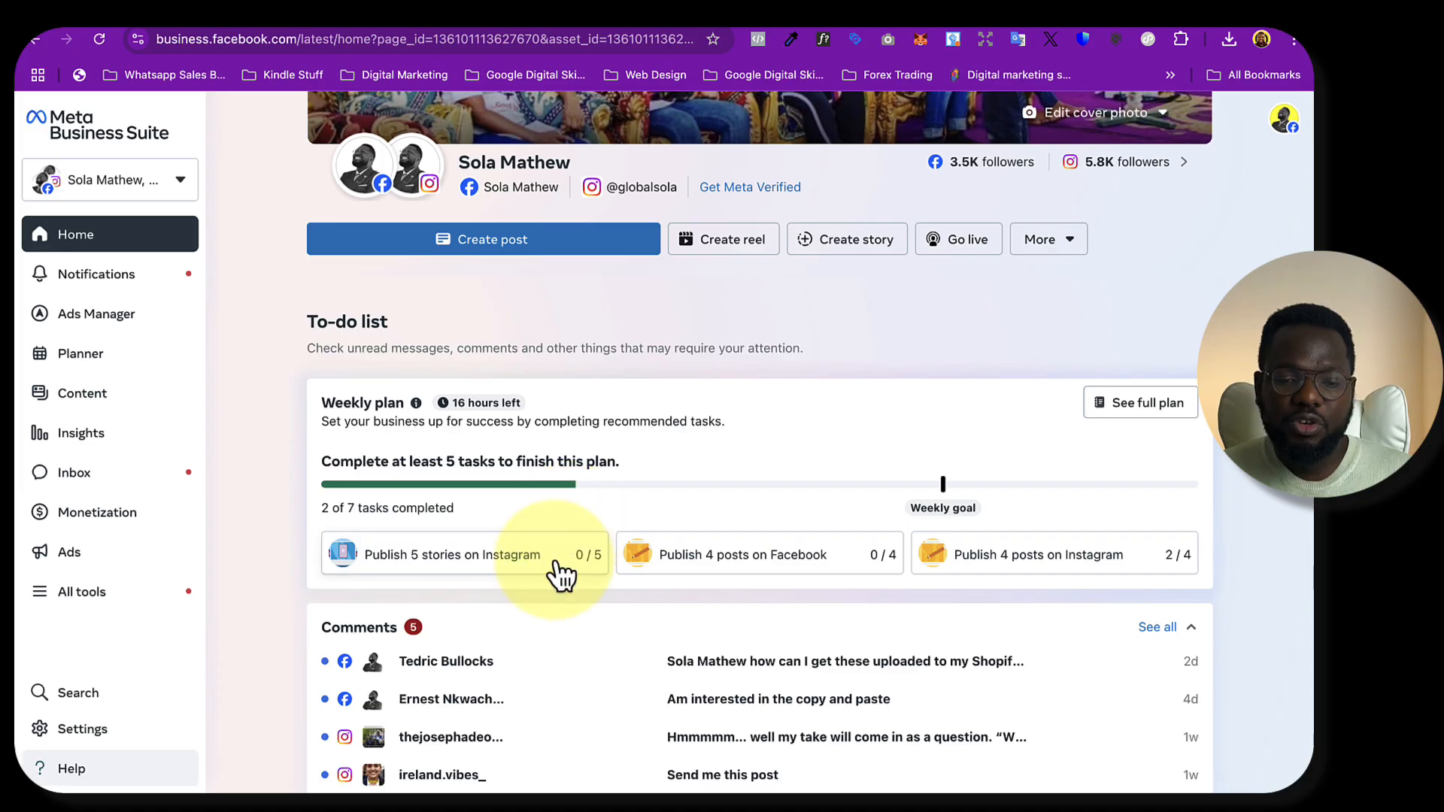
scroll(559, 576, "down", 4)
scroll(557, 572, "up", 8)
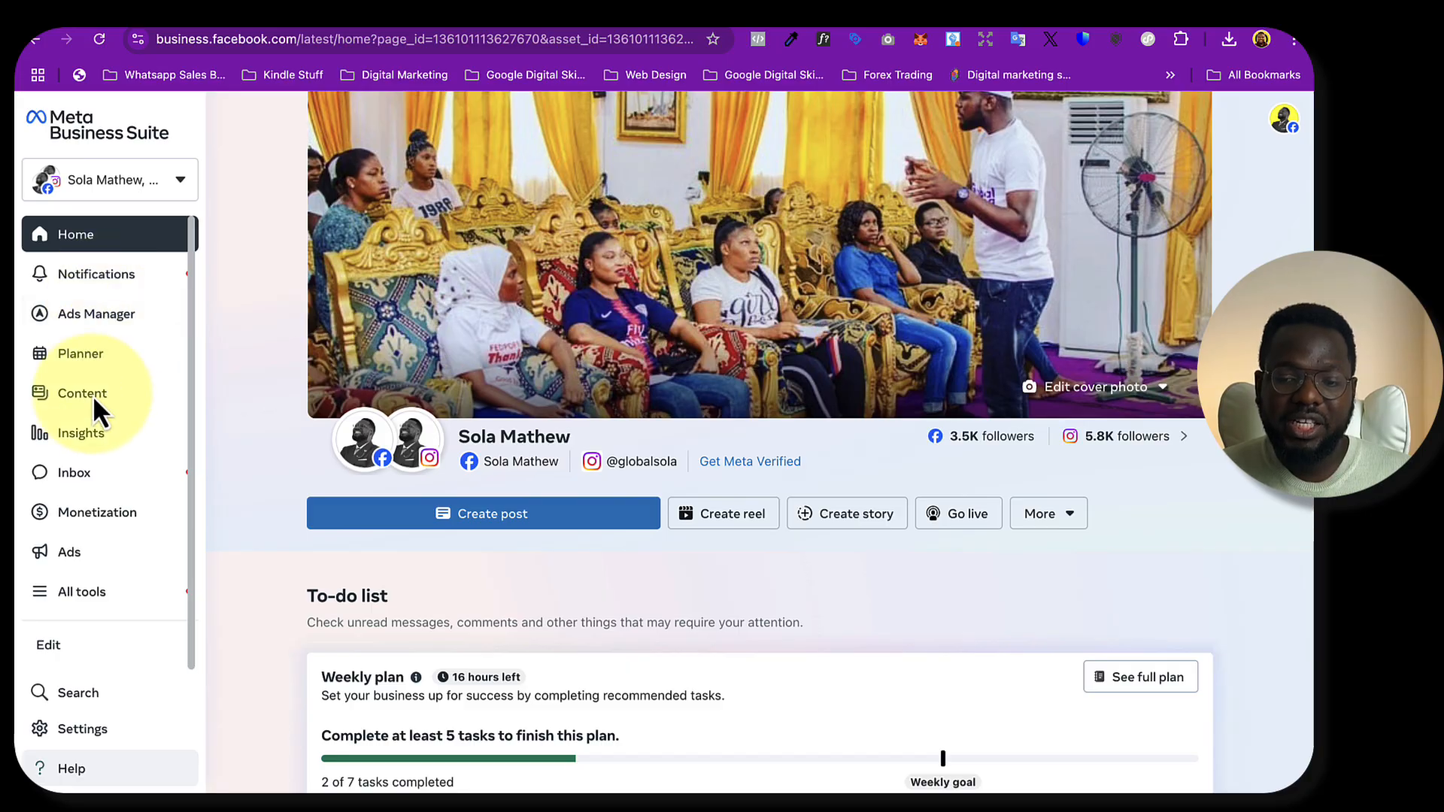
Look through the full list of Business Suite tools and open Ads Manager from the advertising group
left_click(64, 591)
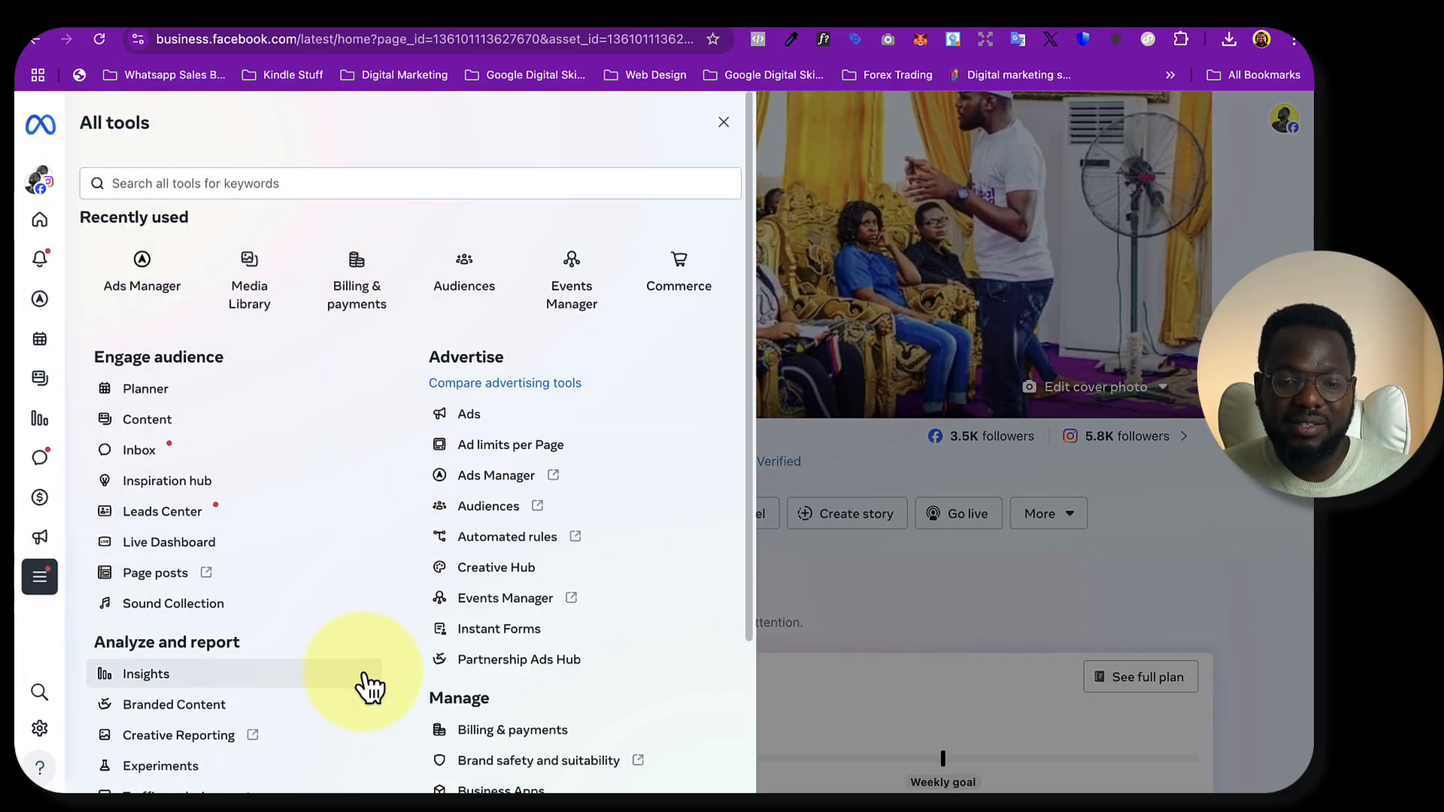
scroll(369, 684, "down", 1)
scroll(369, 685, "down", 3)
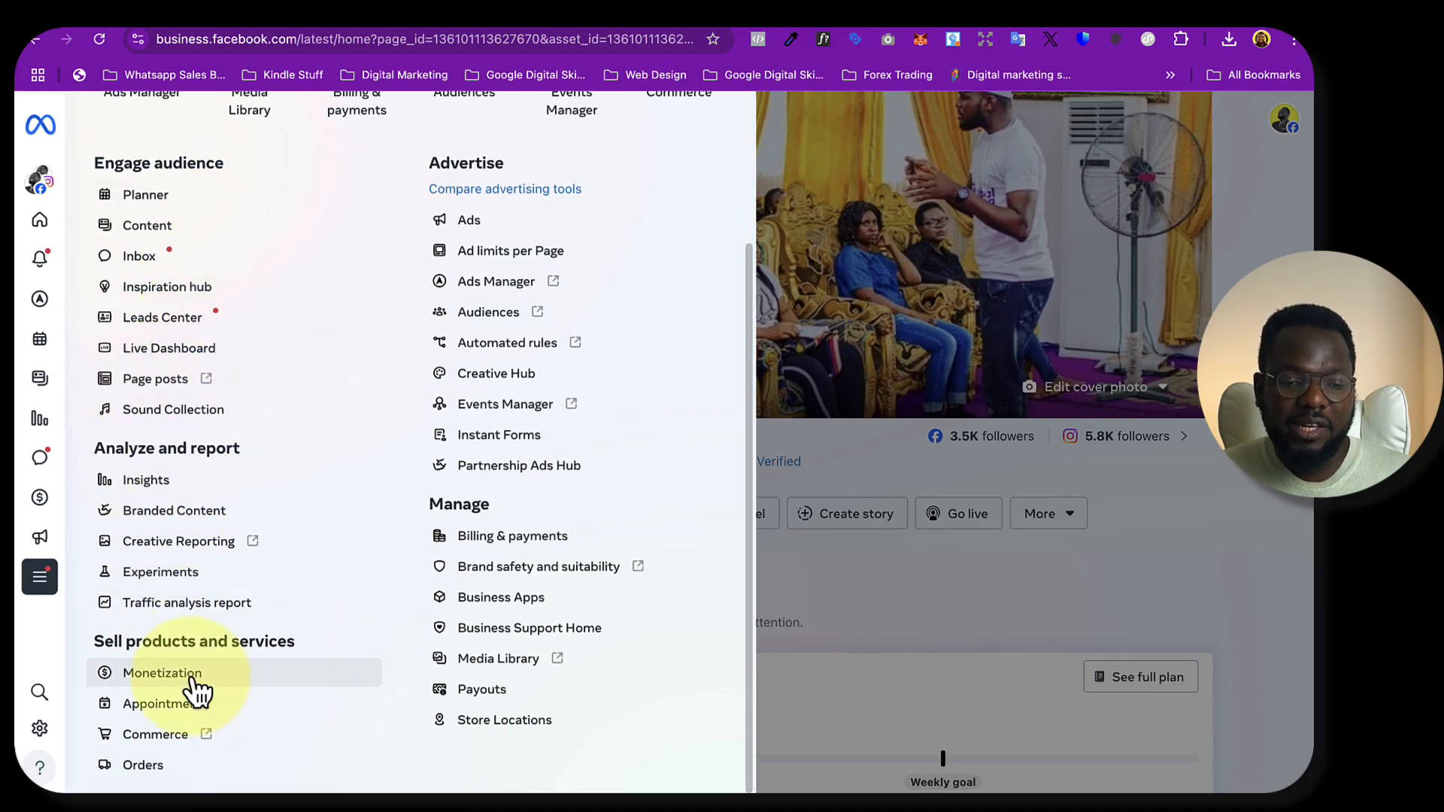
scroll(515, 372, "up", 1)
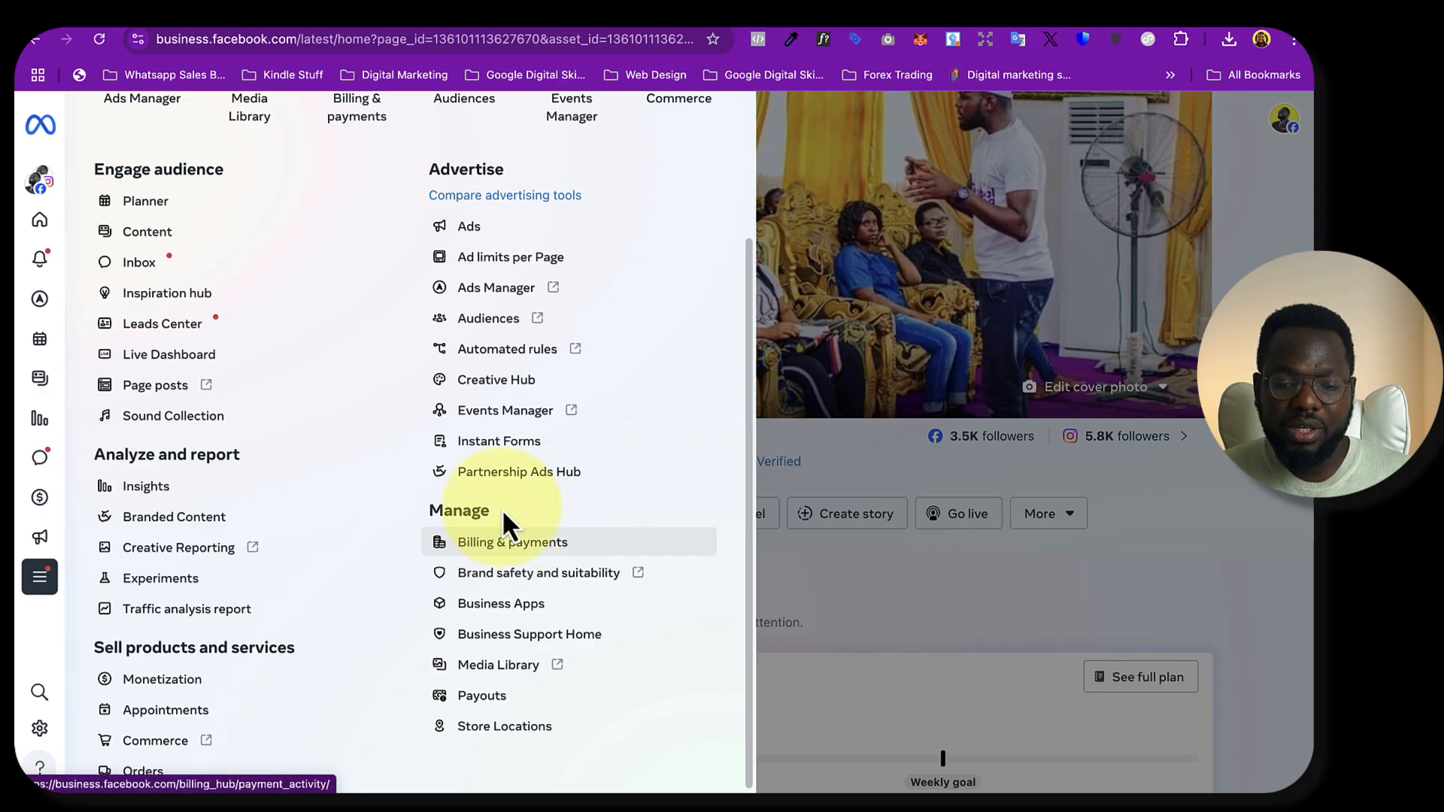
scroll(519, 417, "up", 1)
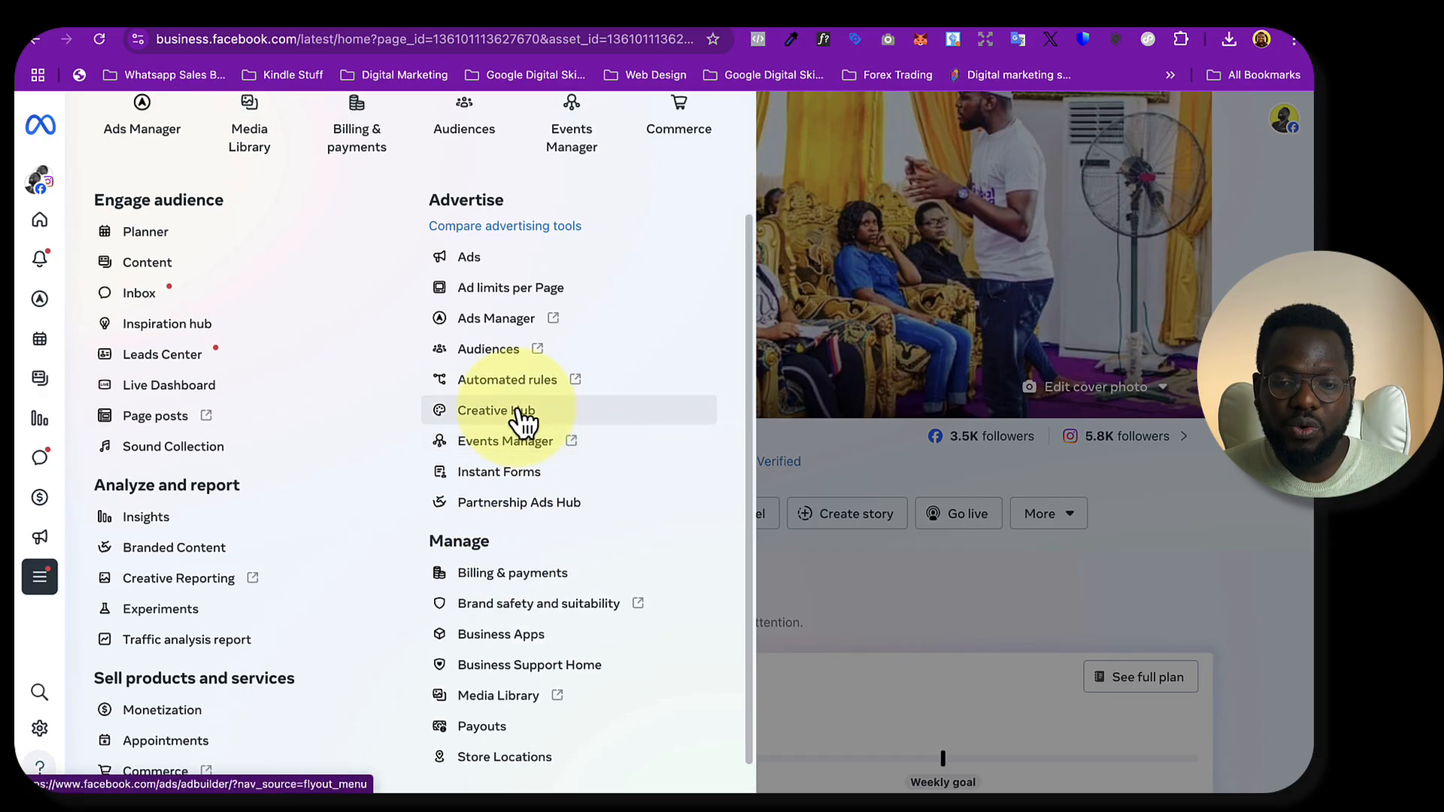
left_click(485, 322)
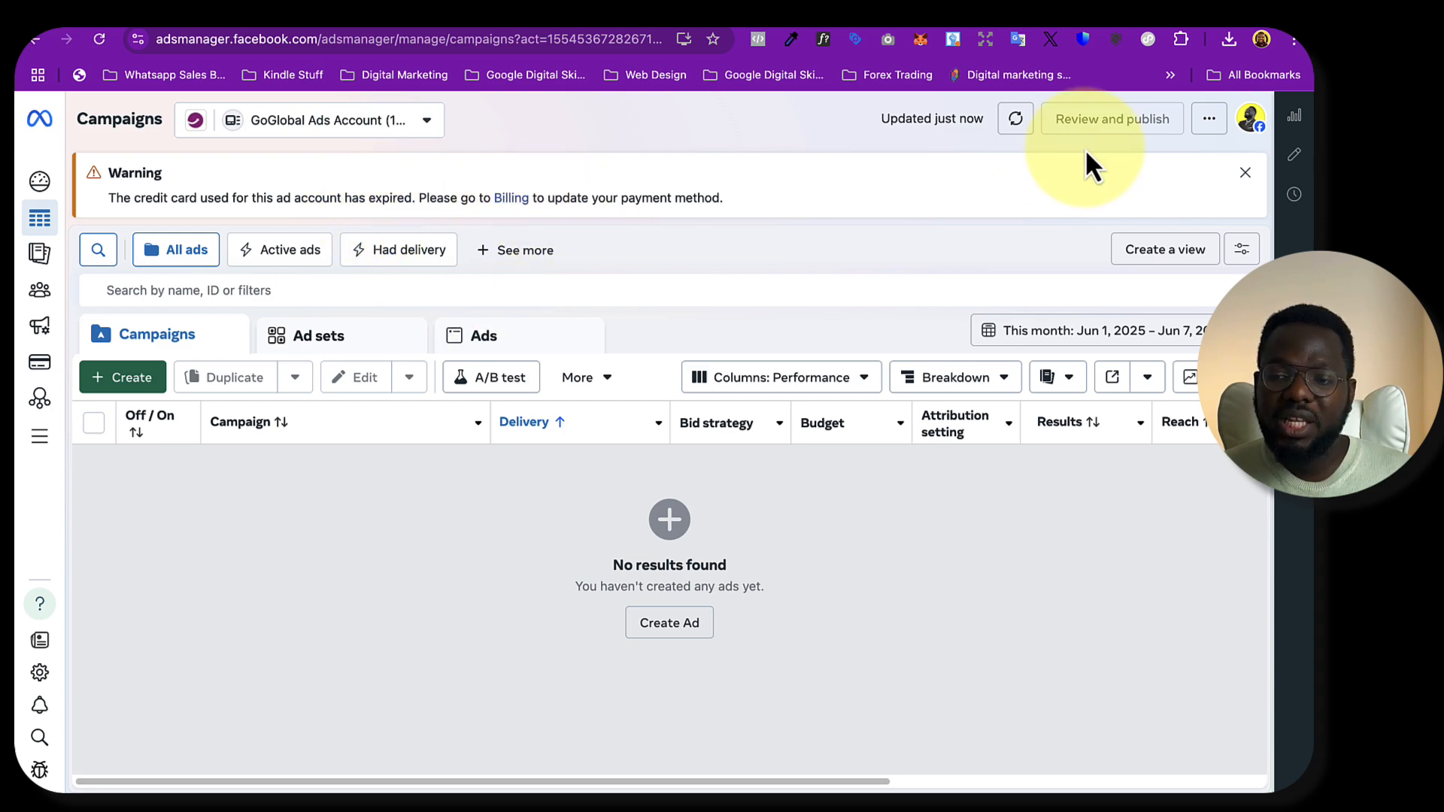
Dismiss the expired-card warning and start a new campaign with the Auction buying type
left_click(1247, 173)
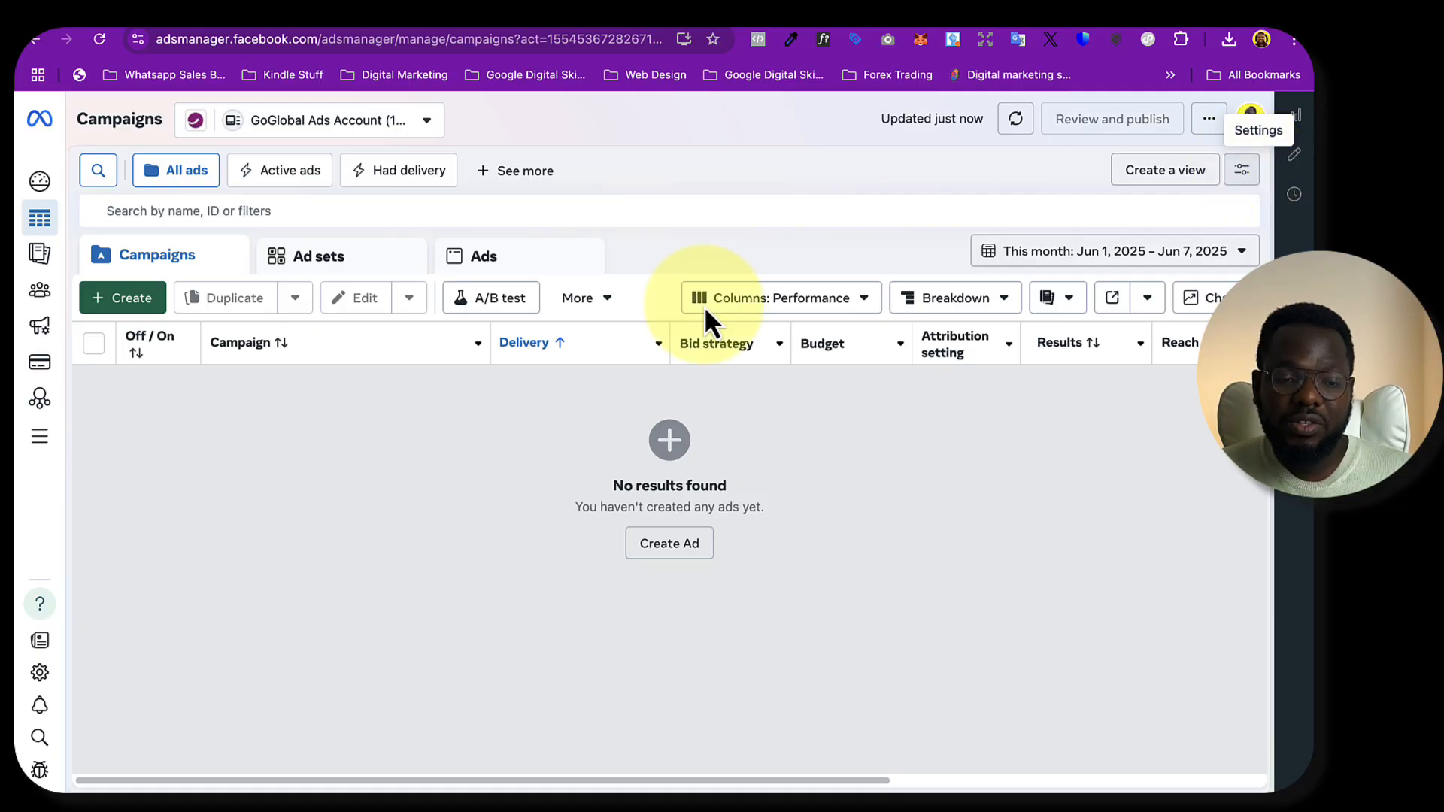
mouse_move(49, 382)
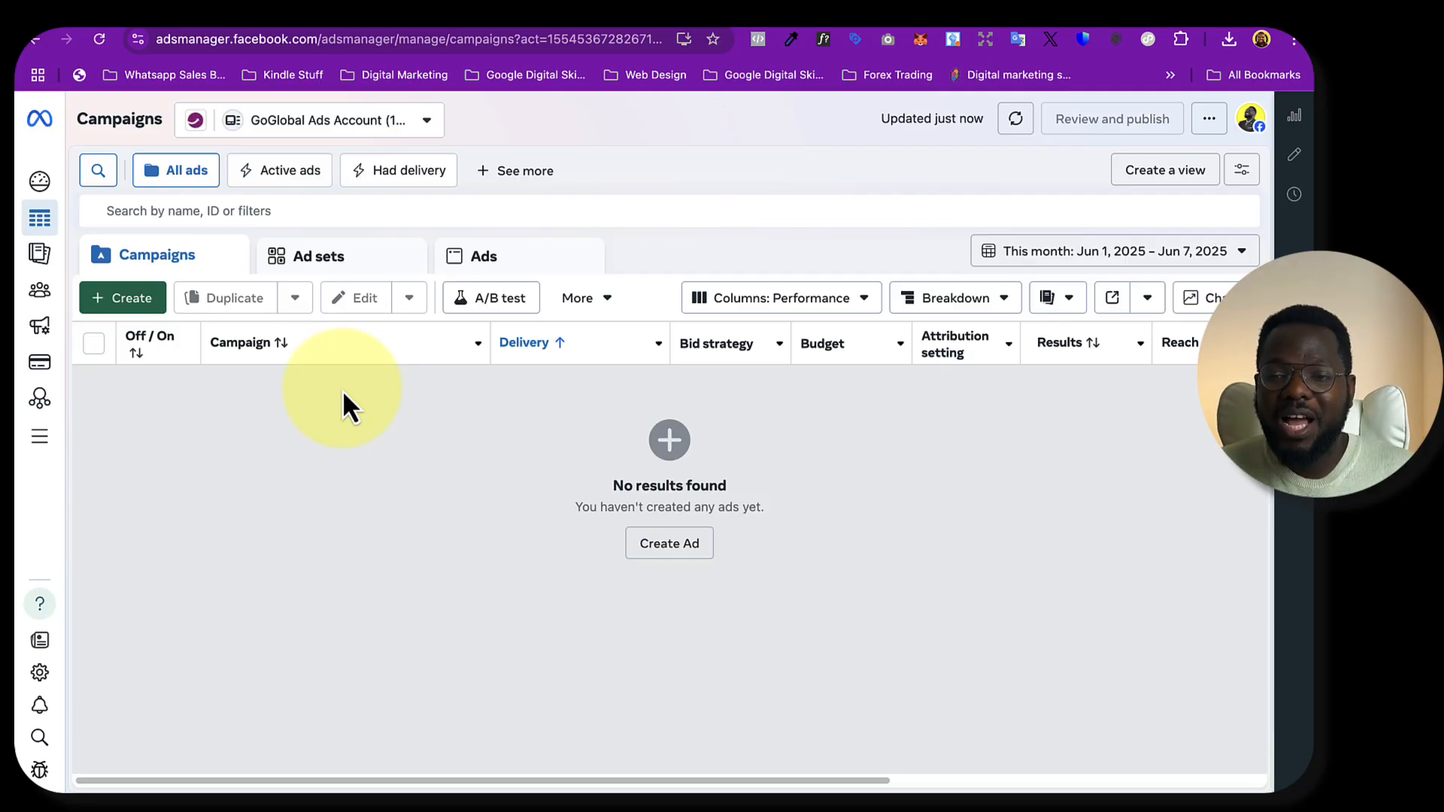
left_click(129, 300)
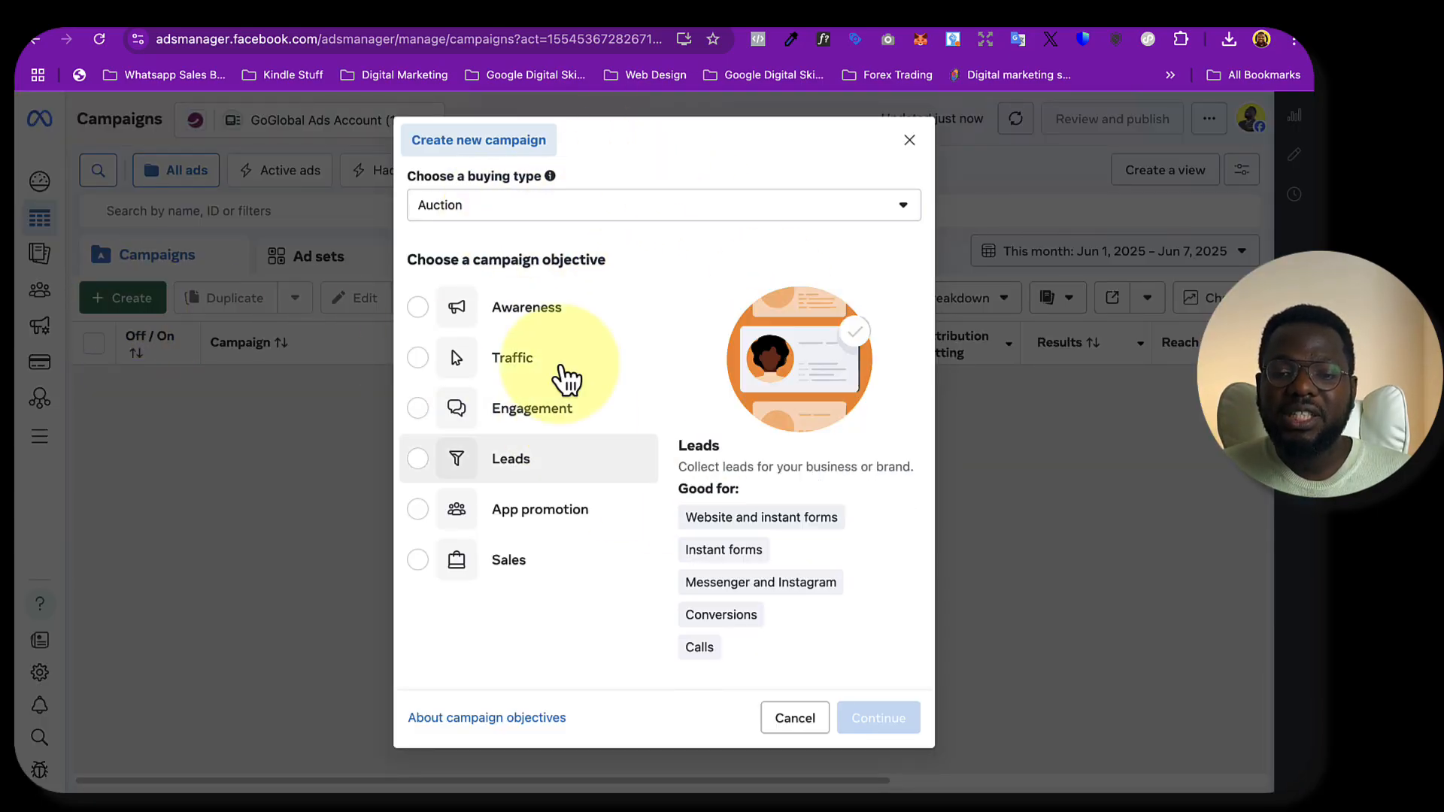
left_click(675, 221)
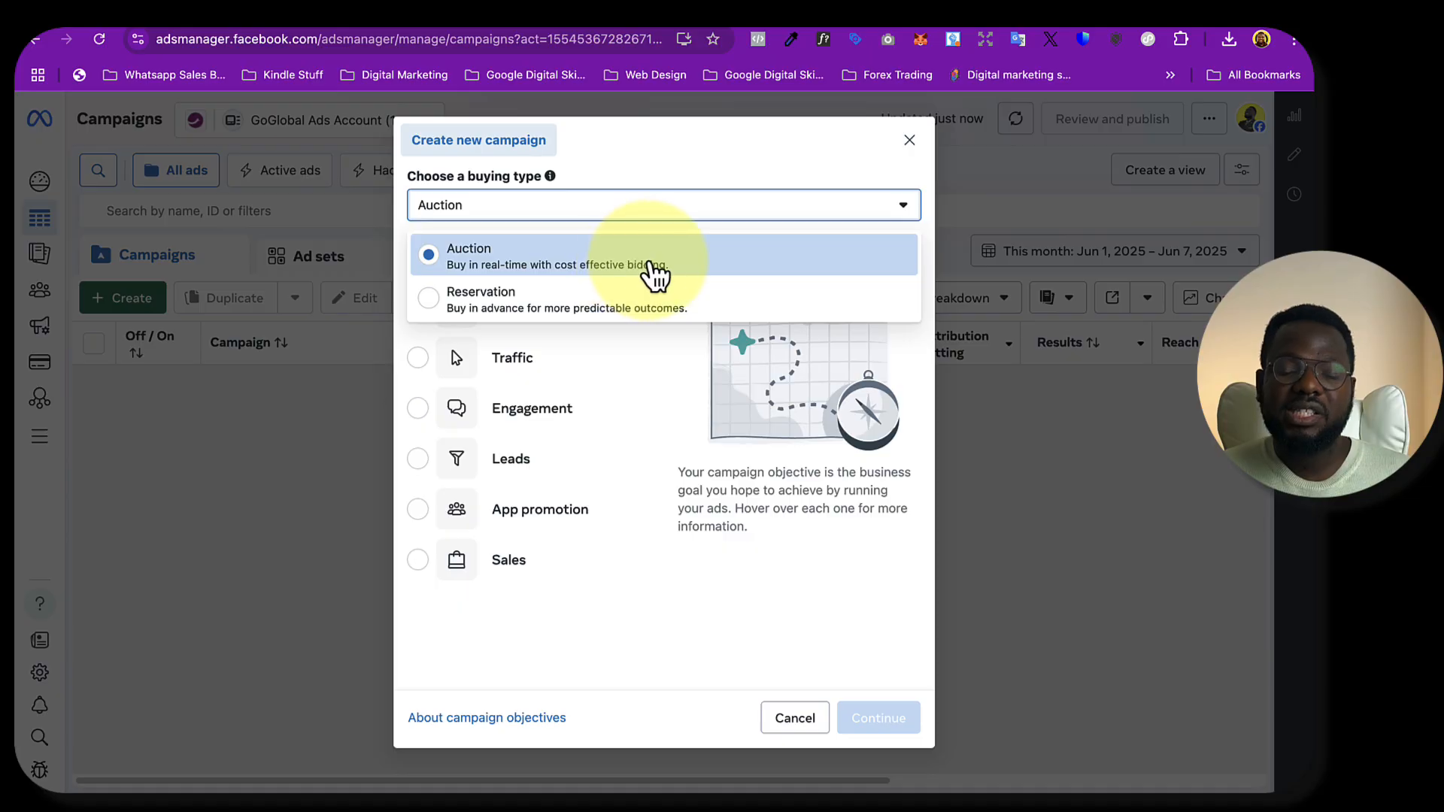
left_click(499, 260)
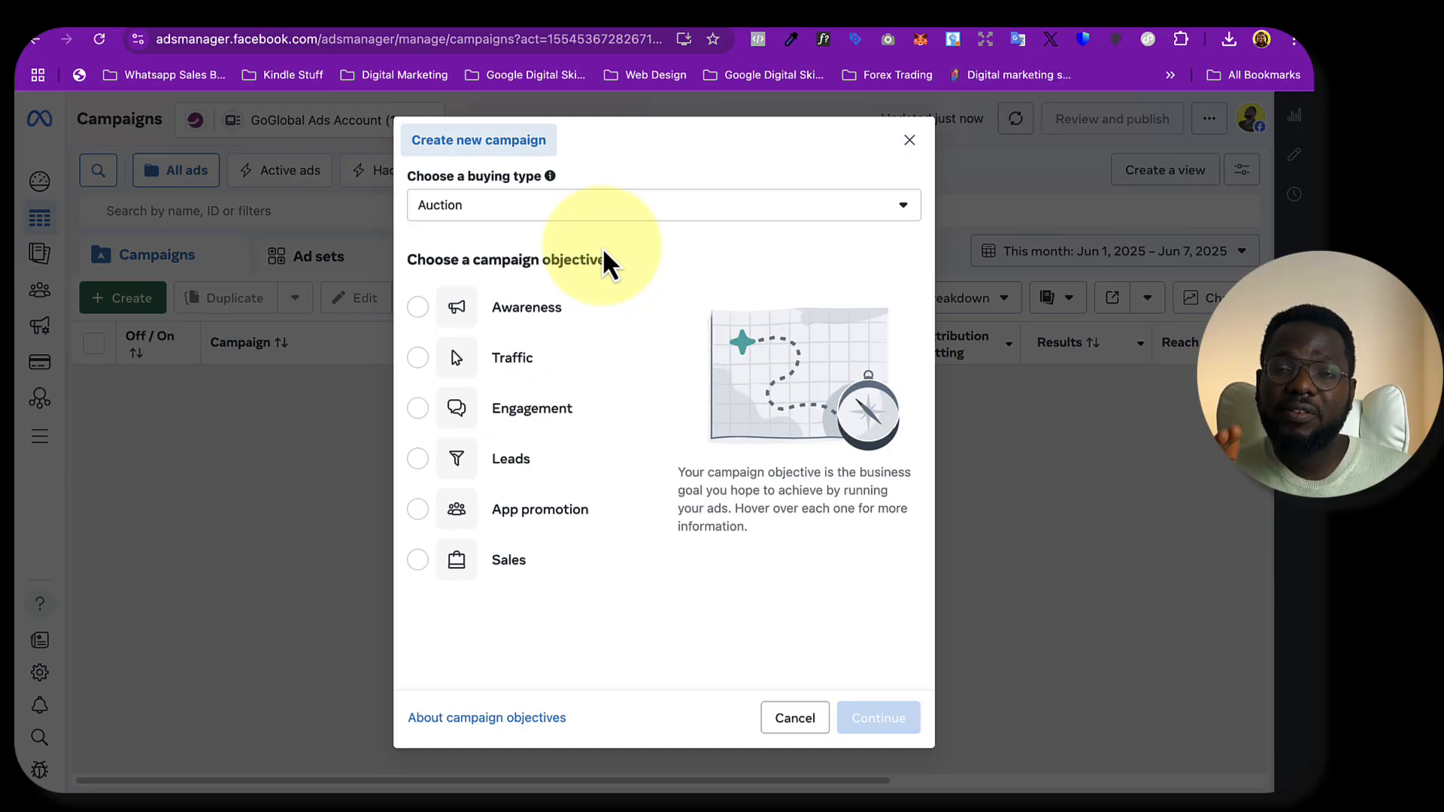
Select the Awareness and Traffic campaign objectives in turn to read their descriptions and suggested uses
mouse_move(522, 326)
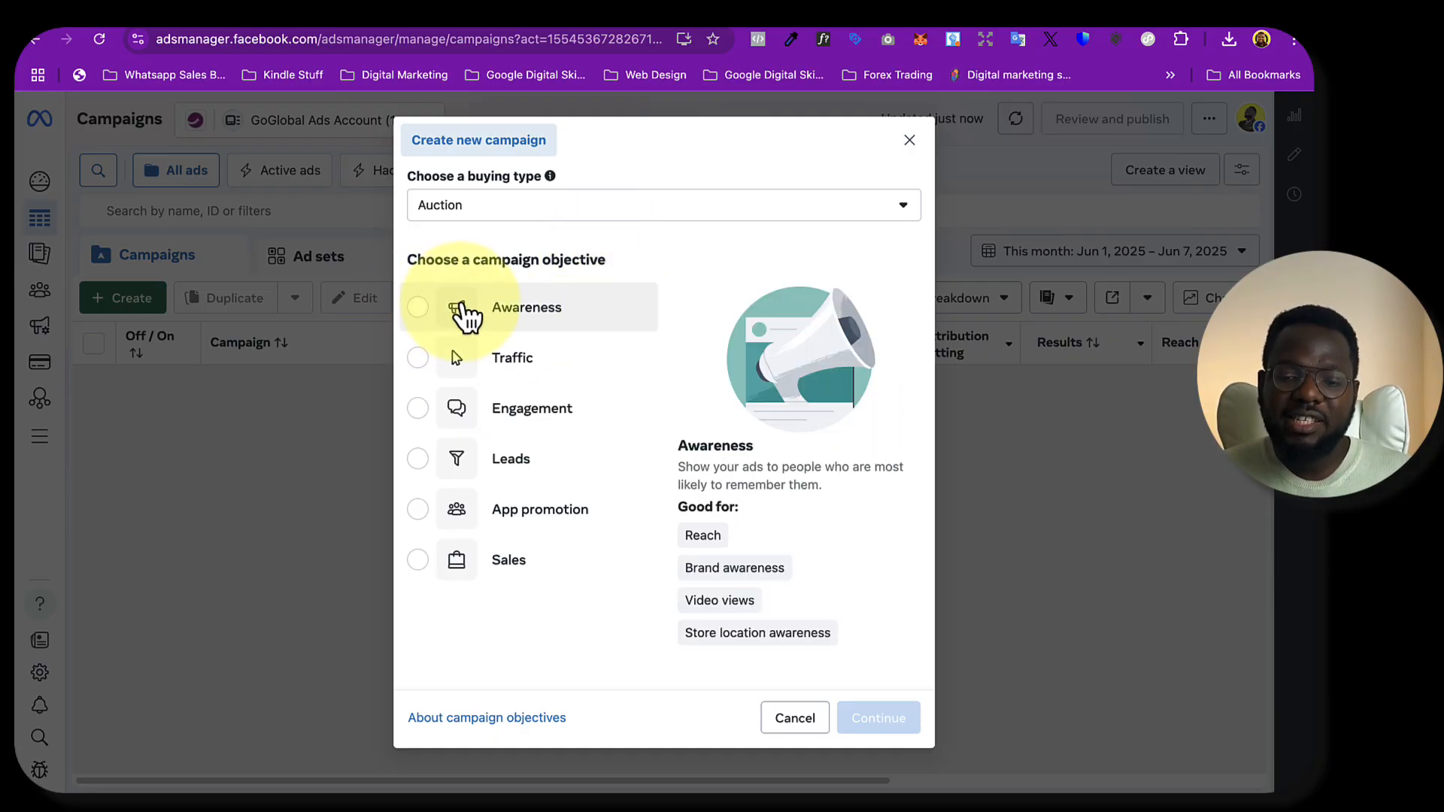
left_click(419, 310)
left_click_drag(678, 445, 801, 491)
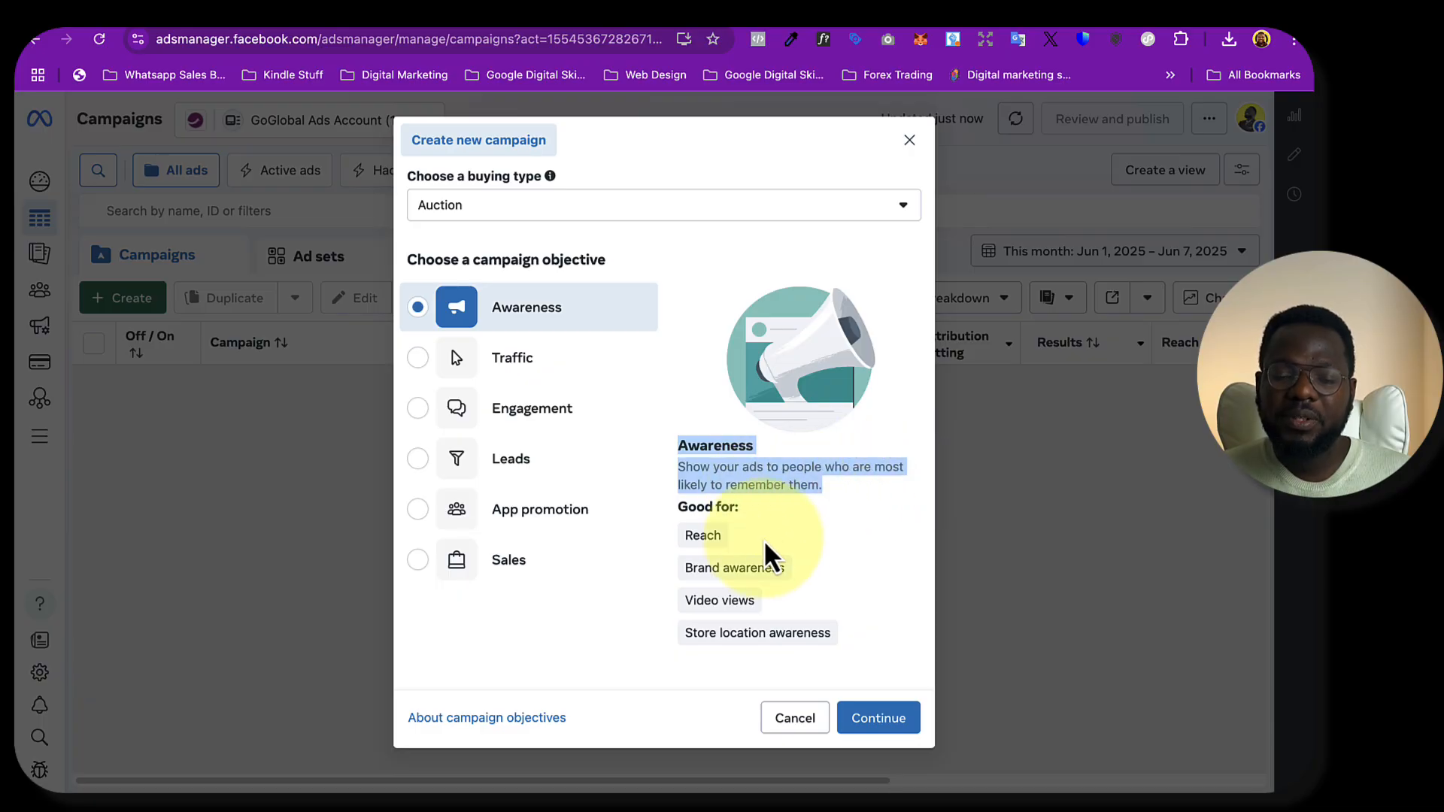
left_click(427, 362)
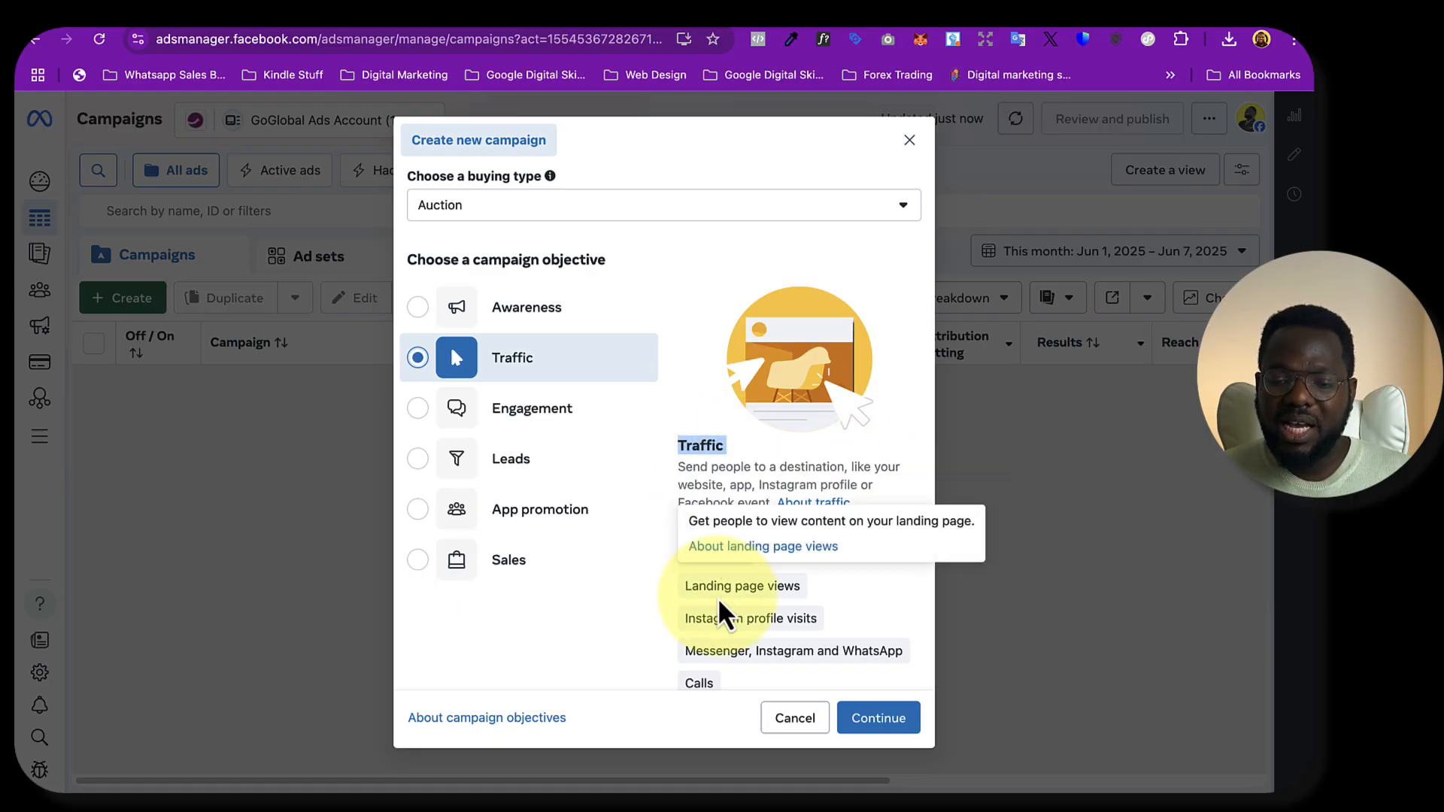
scroll(720, 611, "down", 1)
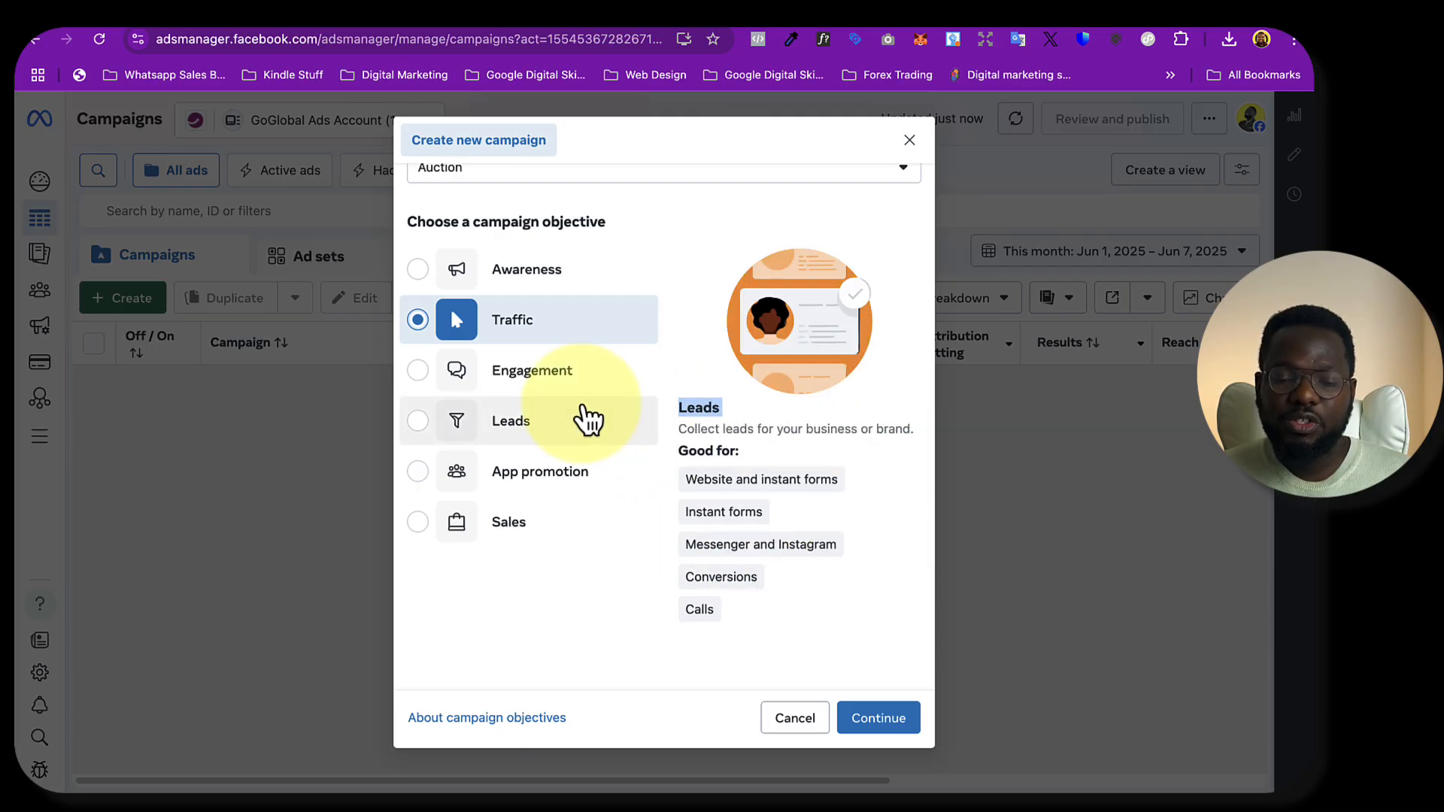
Select the Engagement objective and read its explanations of video views, post engagement and conversions
left_click(444, 372)
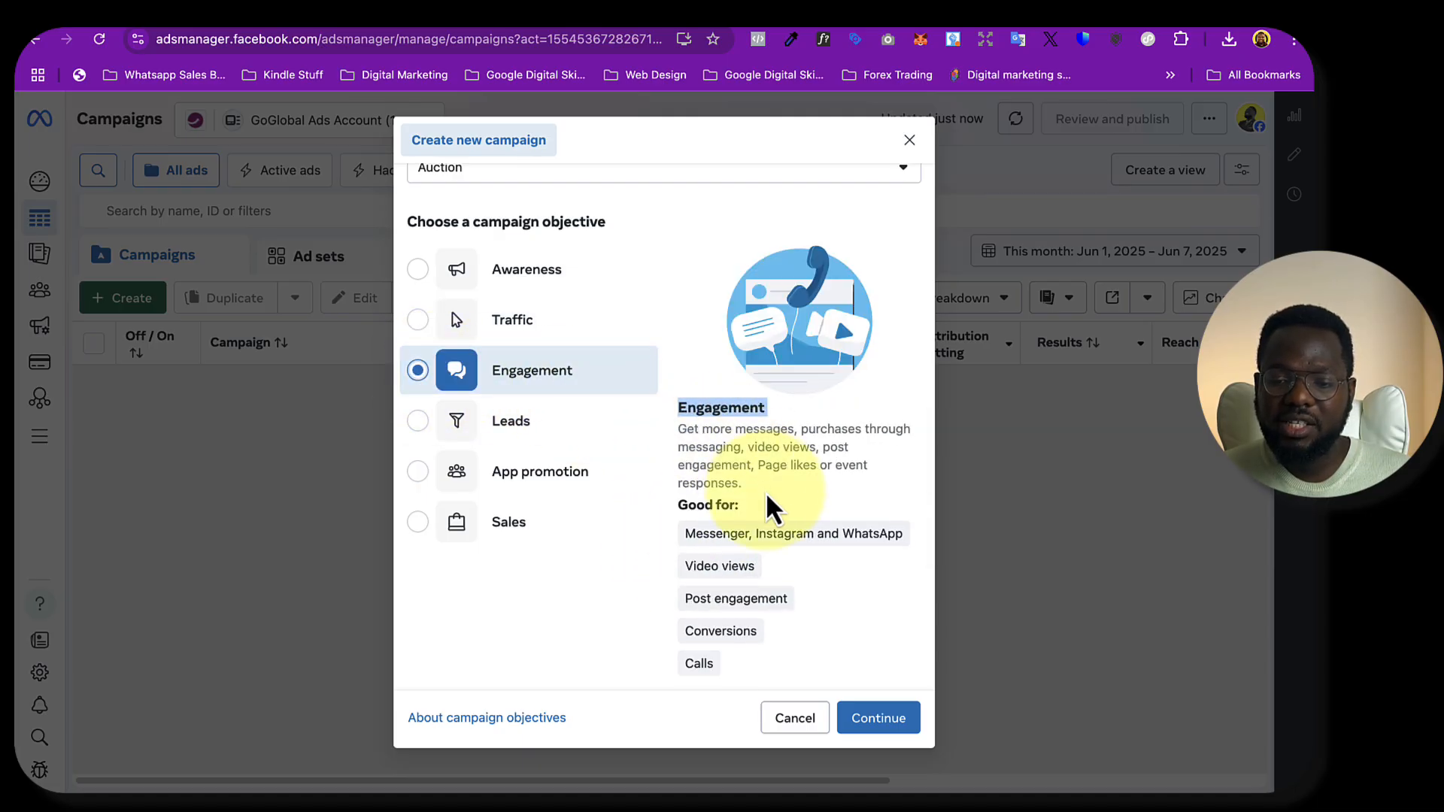
mouse_move(699, 562)
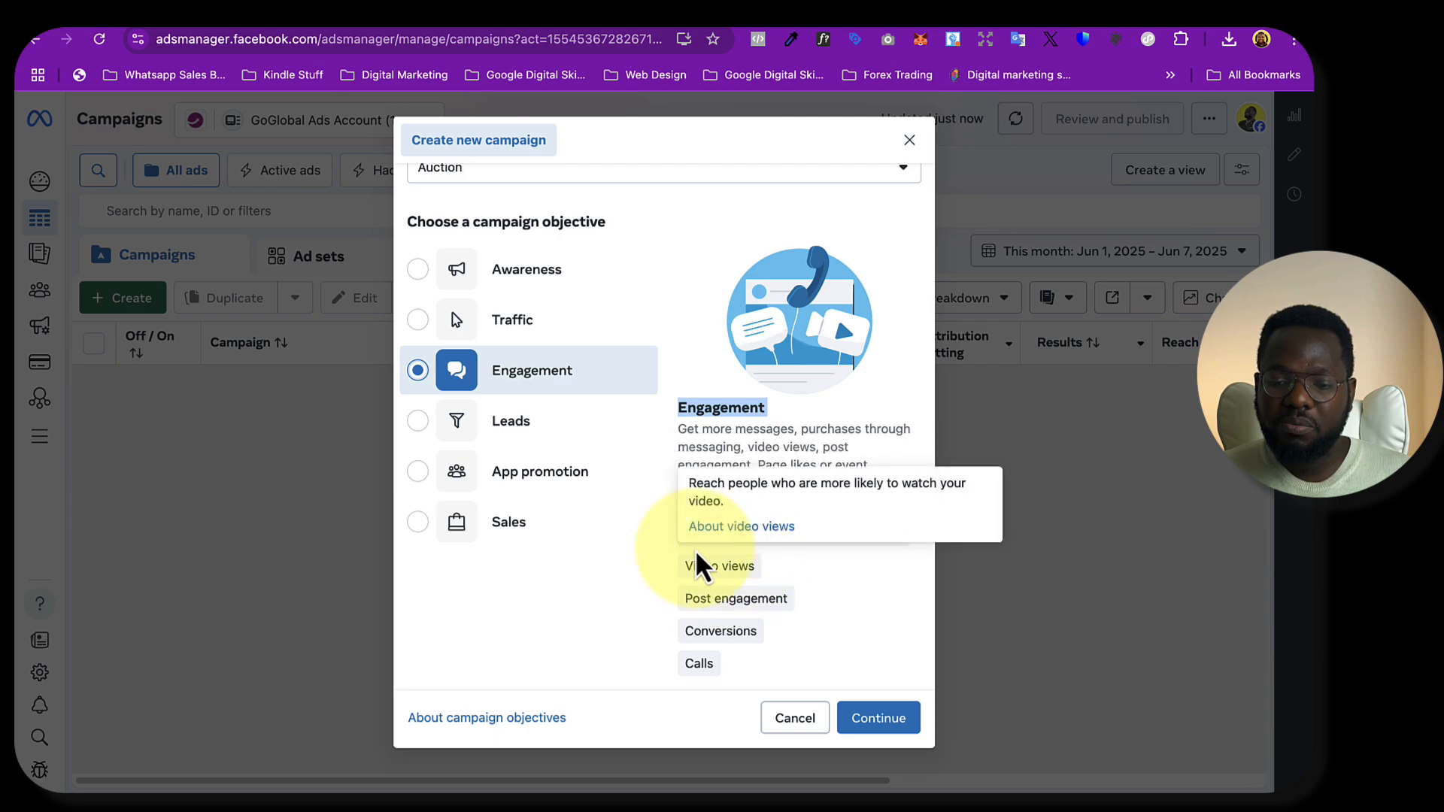
mouse_move(720, 589)
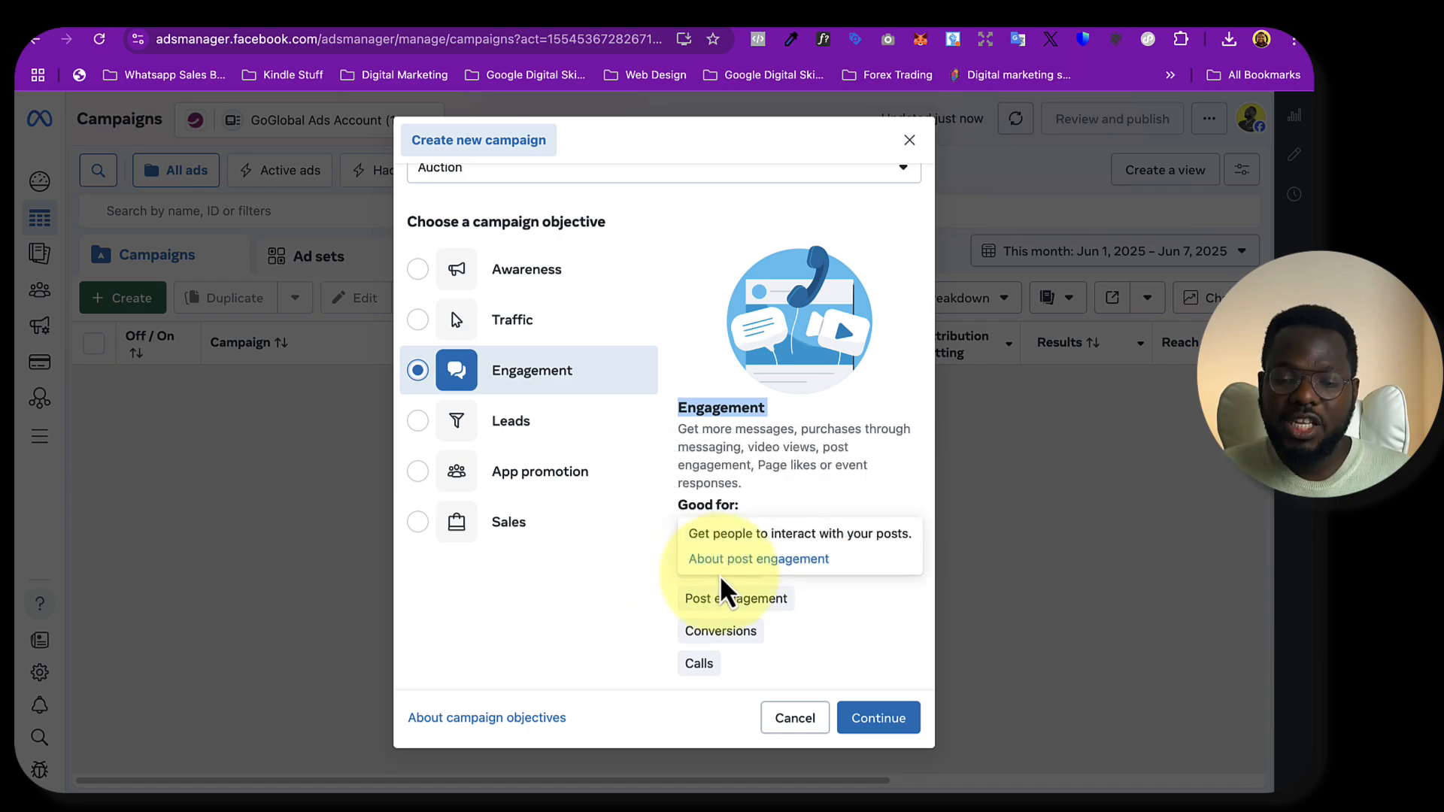
mouse_move(731, 626)
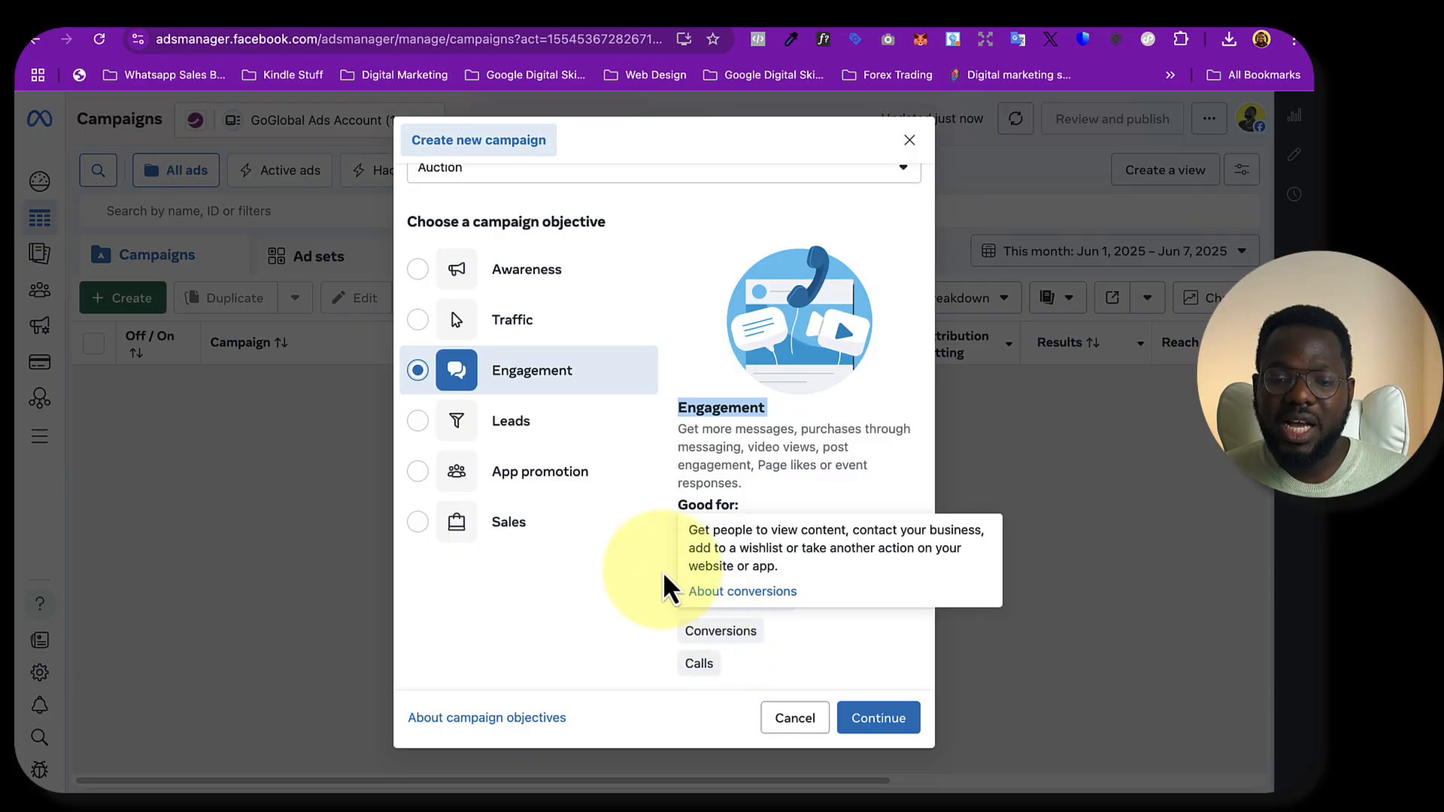
Select the Leads objective and read its explanations of website and instant forms and conversions
left_click(573, 477)
left_click(512, 427)
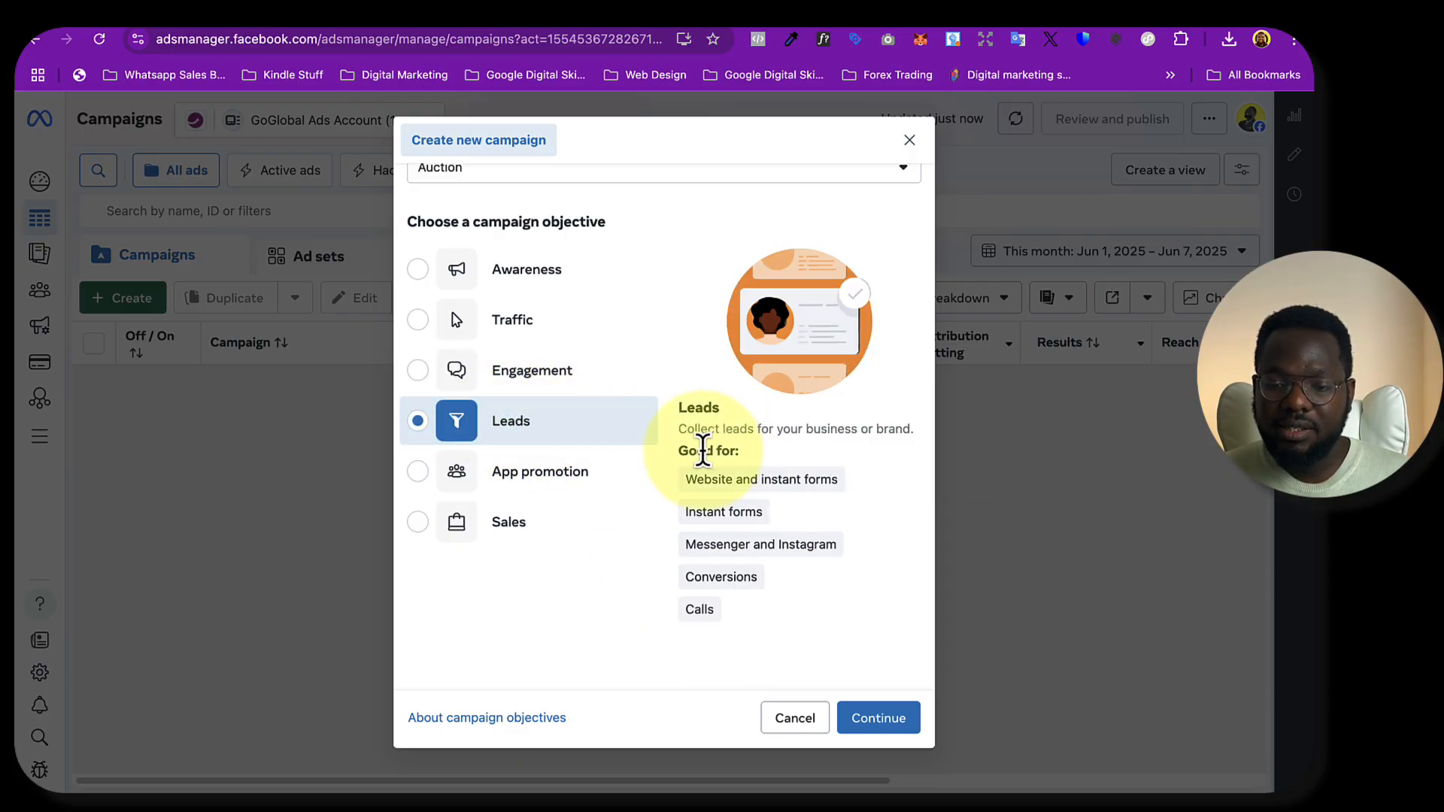
mouse_move(699, 478)
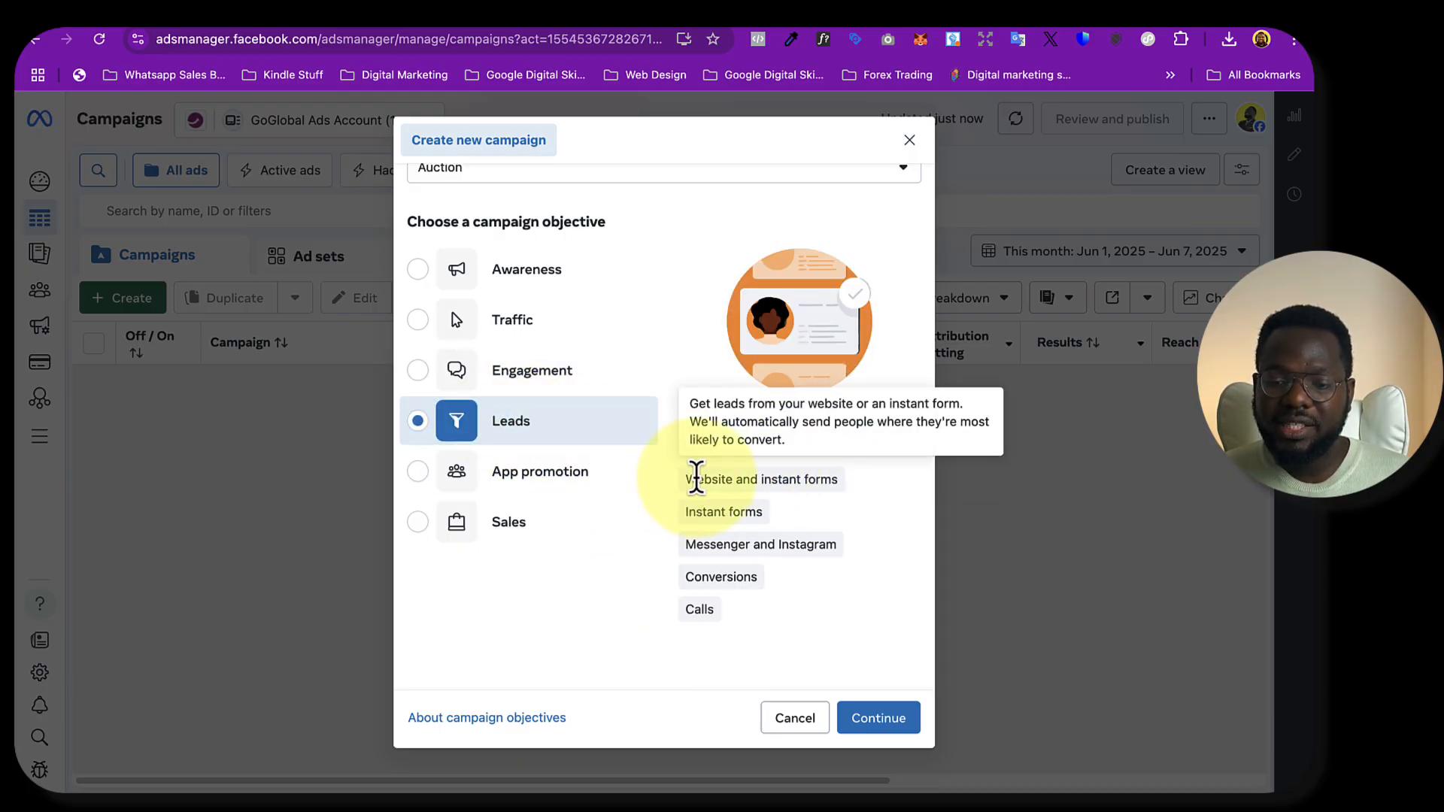
mouse_move(711, 519)
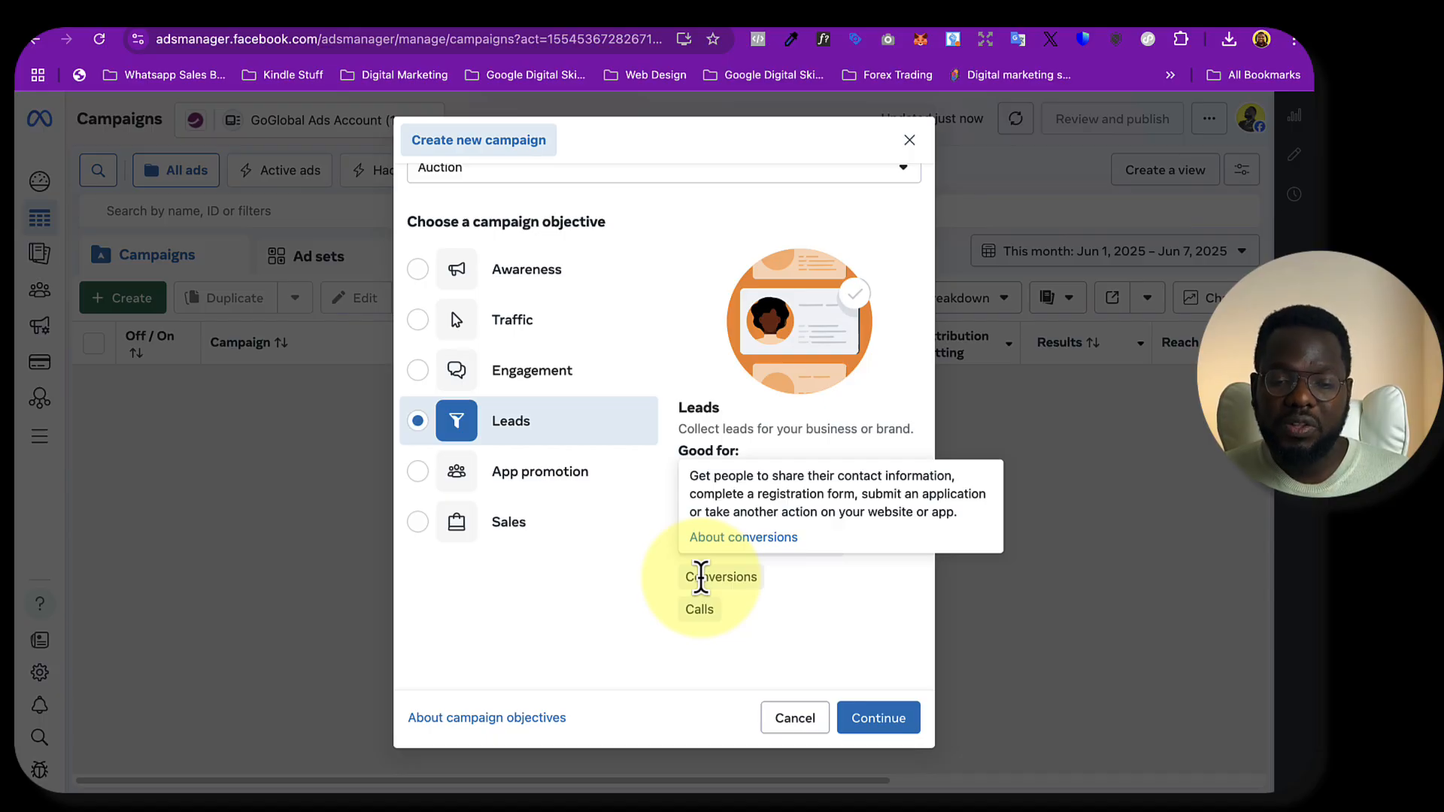
View the App promotion objective, choose Sales as the campaign objective, and create it with the Manual sales campaign setup
left_click(421, 477)
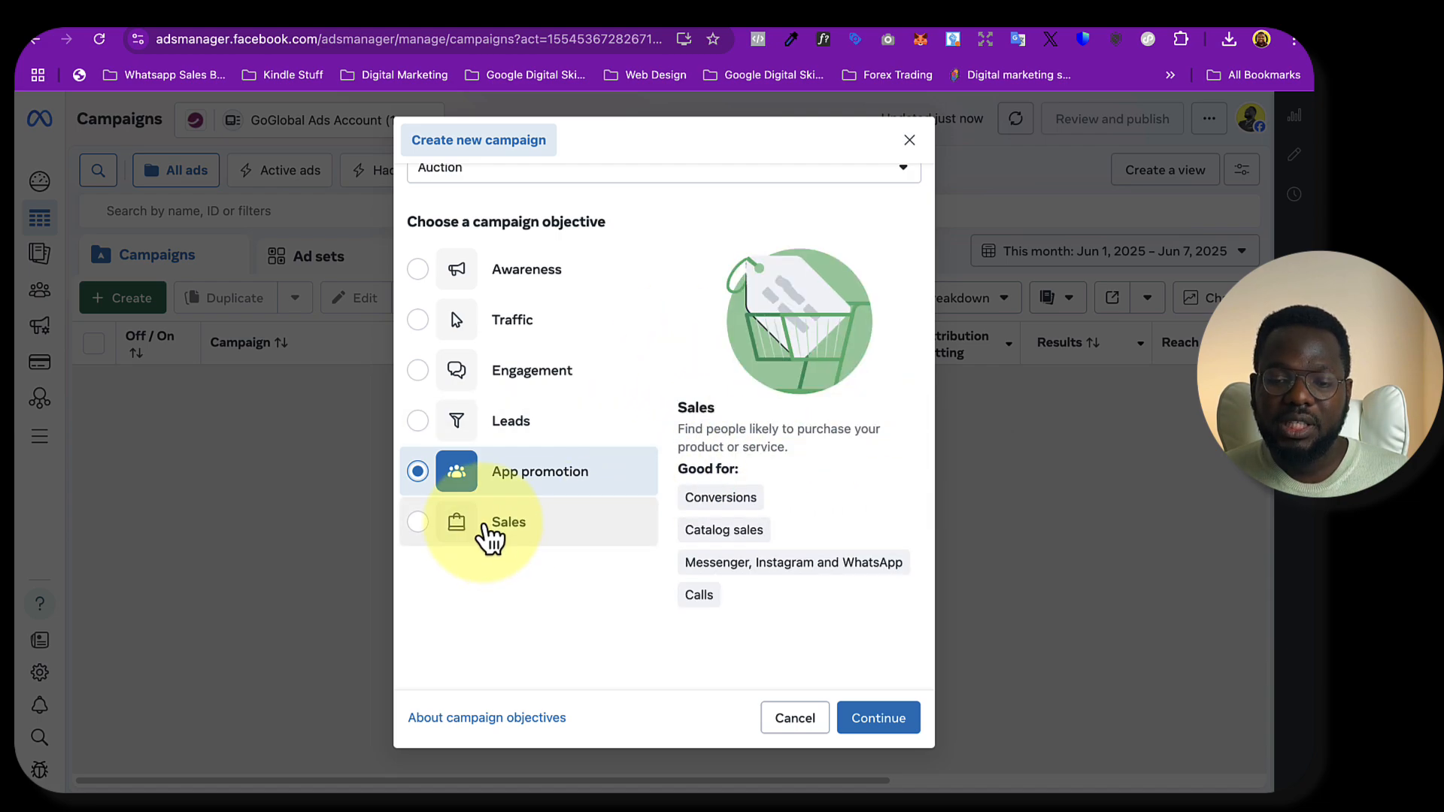
left_click(514, 531)
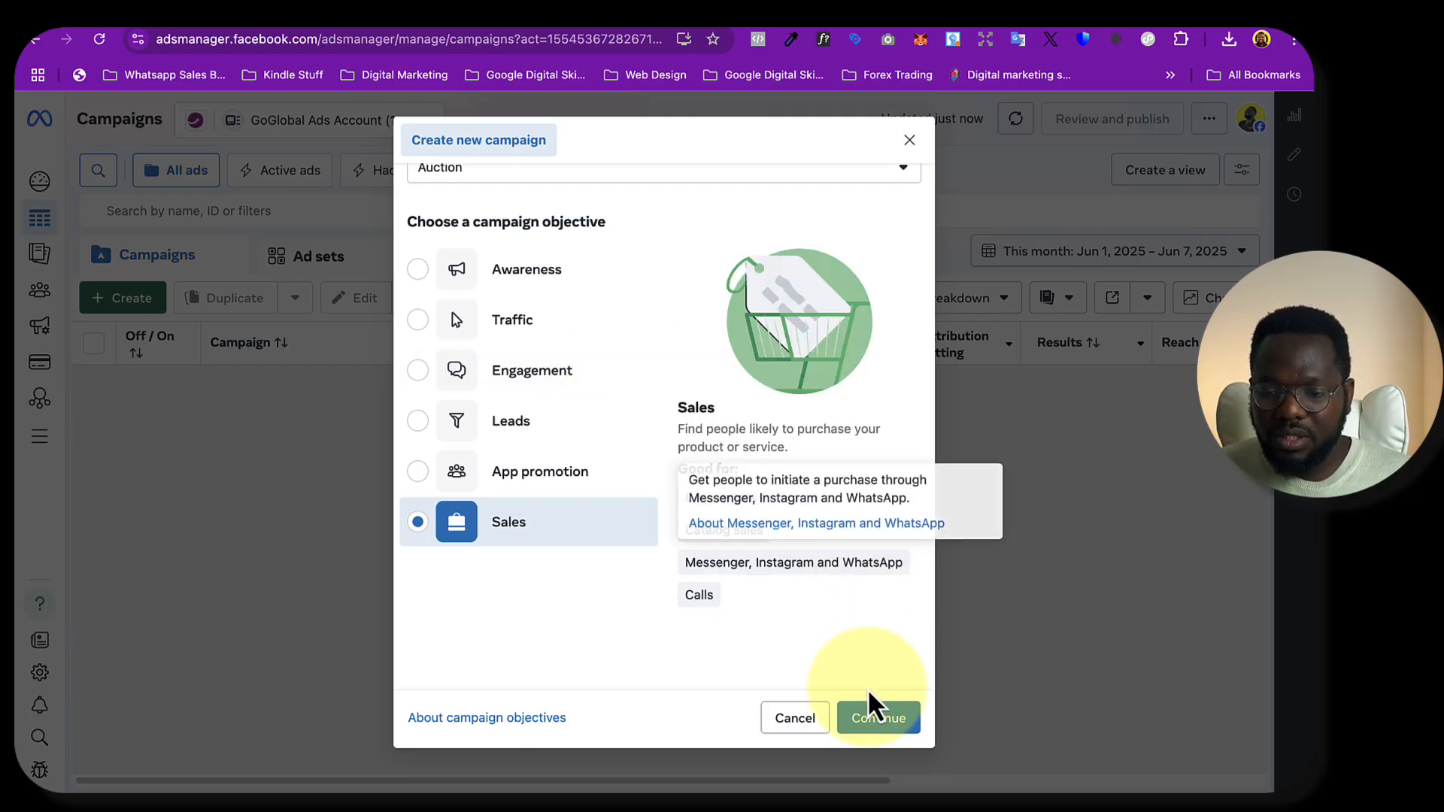
left_click(868, 718)
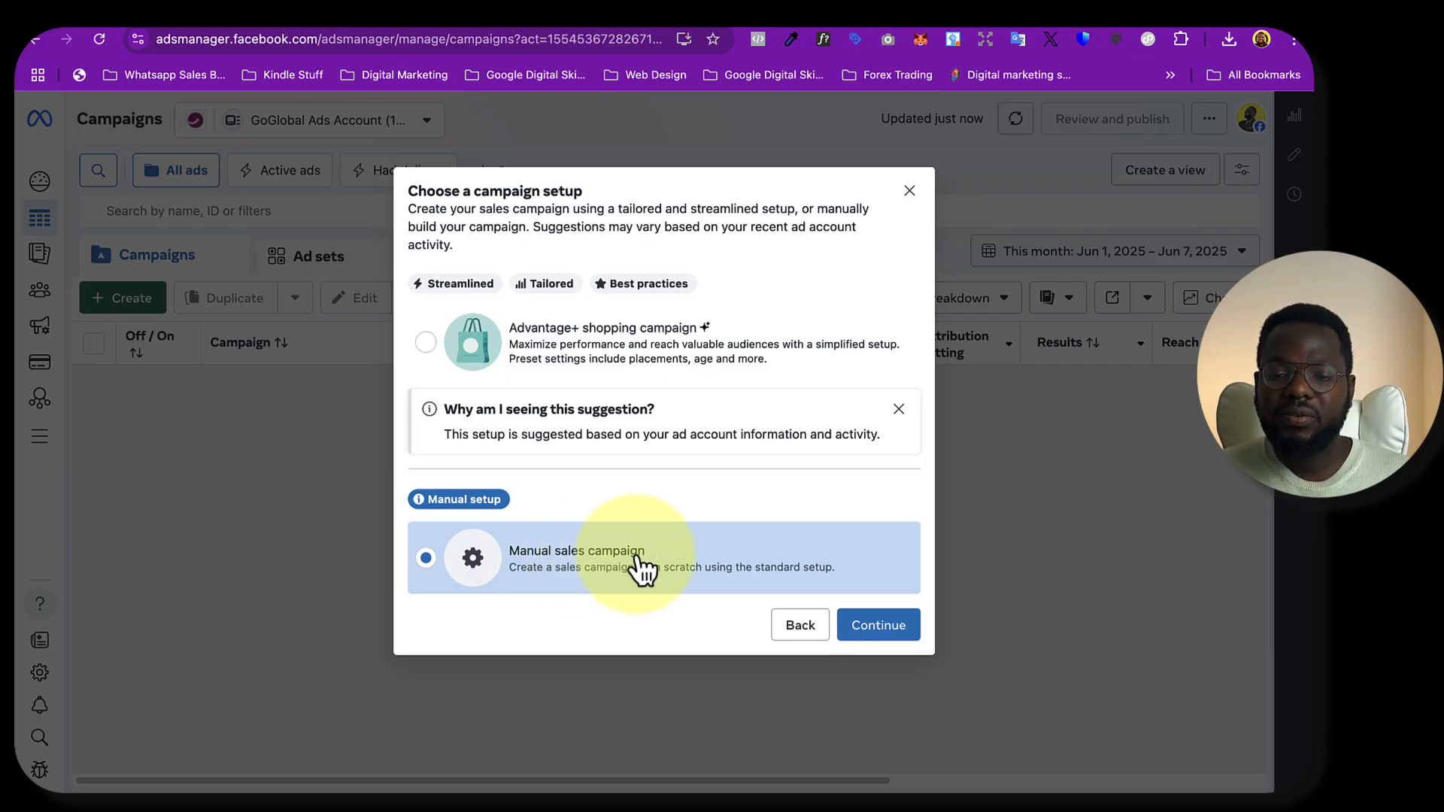
left_click(877, 625)
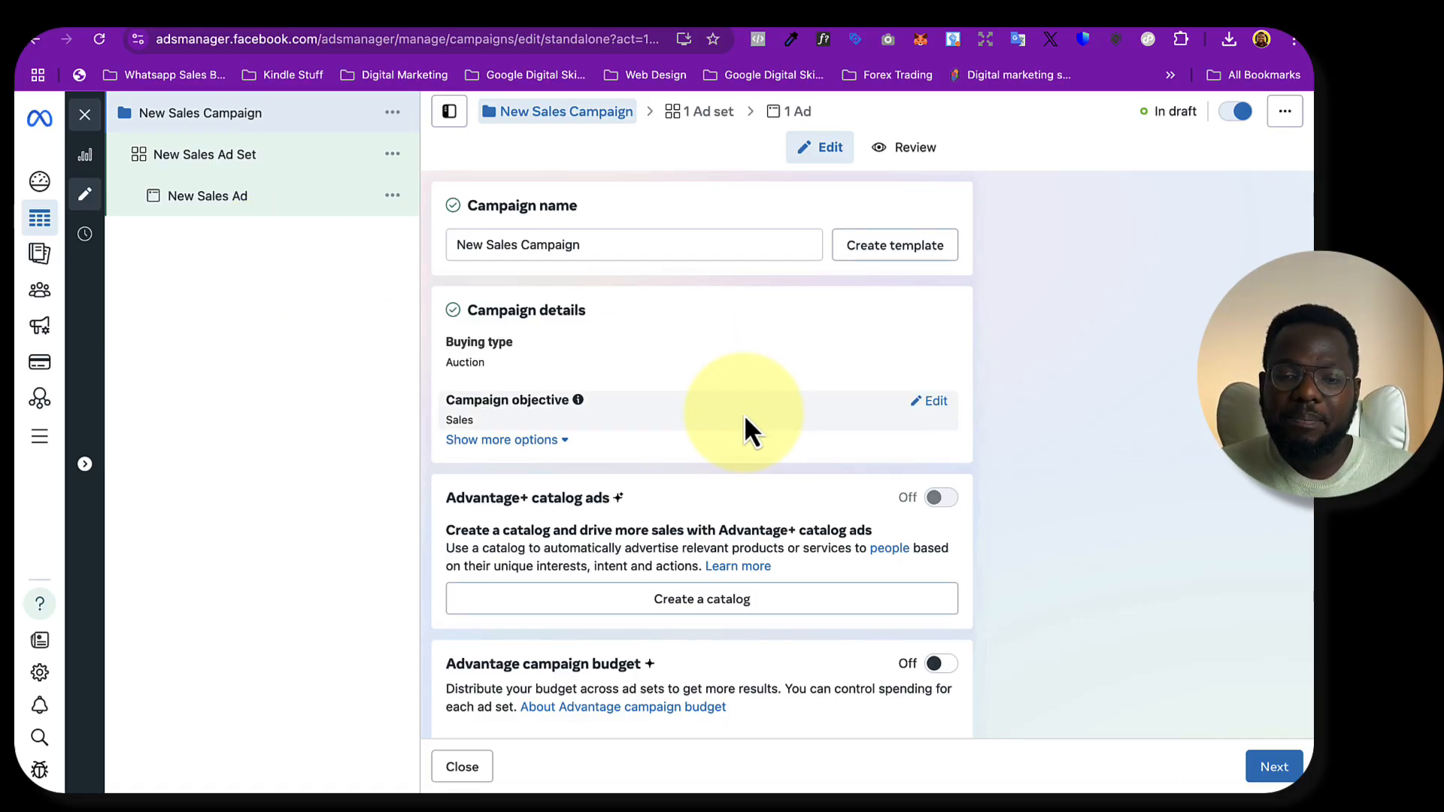
Rename the campaign as "Demo | 7-06-2025 | Sales Campaign" and select the "Demo | 7-06-2025 |" prefix in its name
scroll(745, 418, "down", 3)
scroll(747, 428, "down", 5)
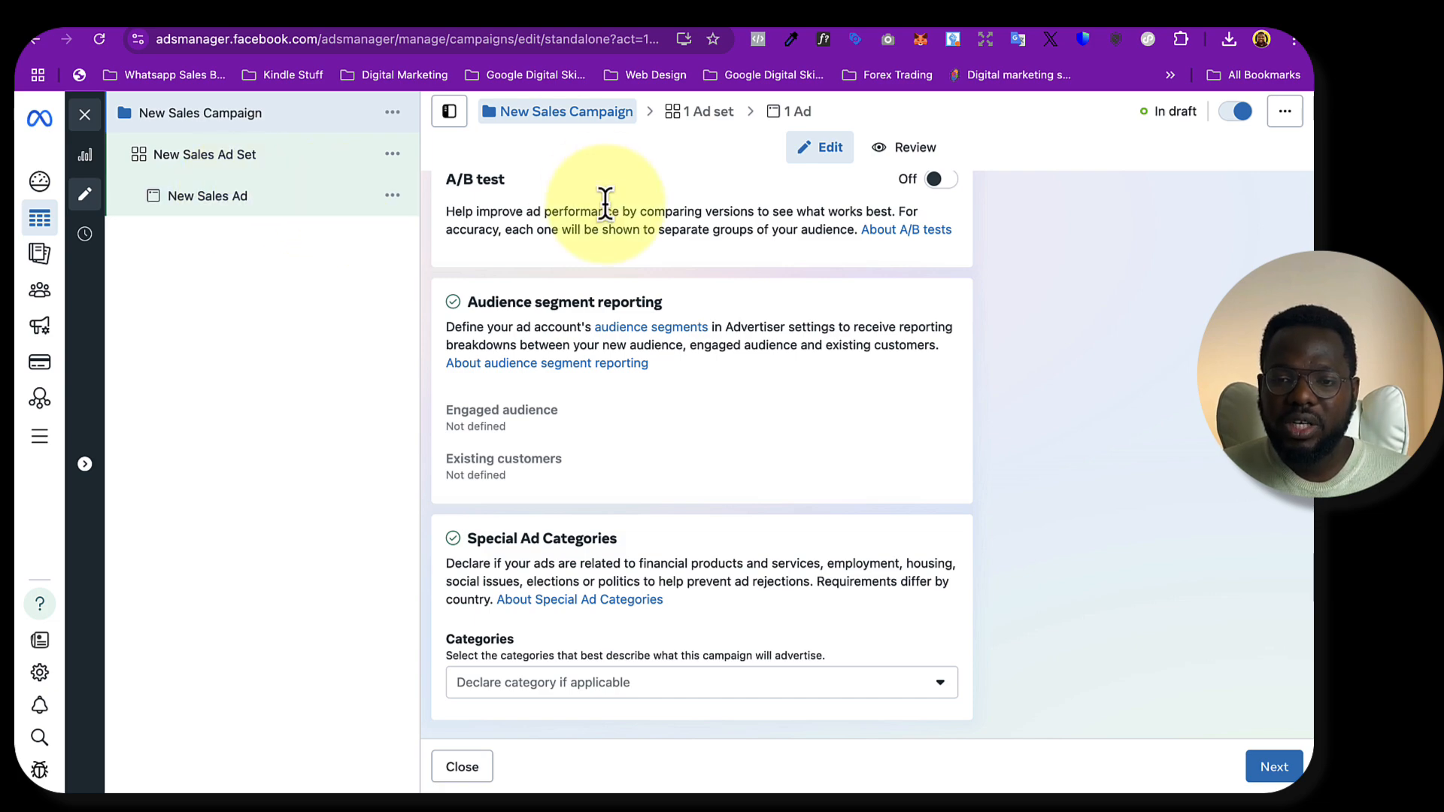
scroll(642, 212, "up", 10)
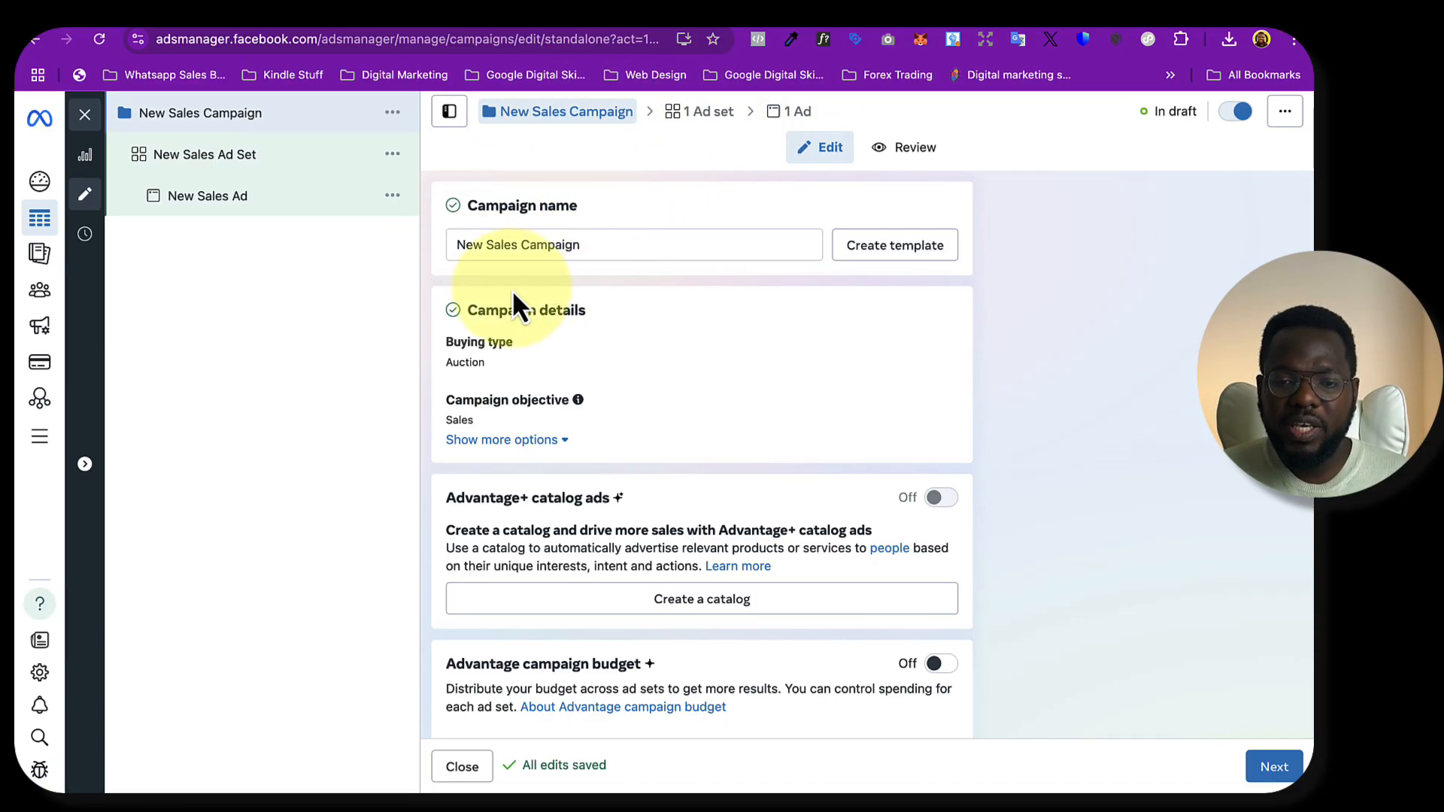
left_click_drag(609, 239, 450, 239)
type("Demo | 7-06-2025 | Sales Campaign")
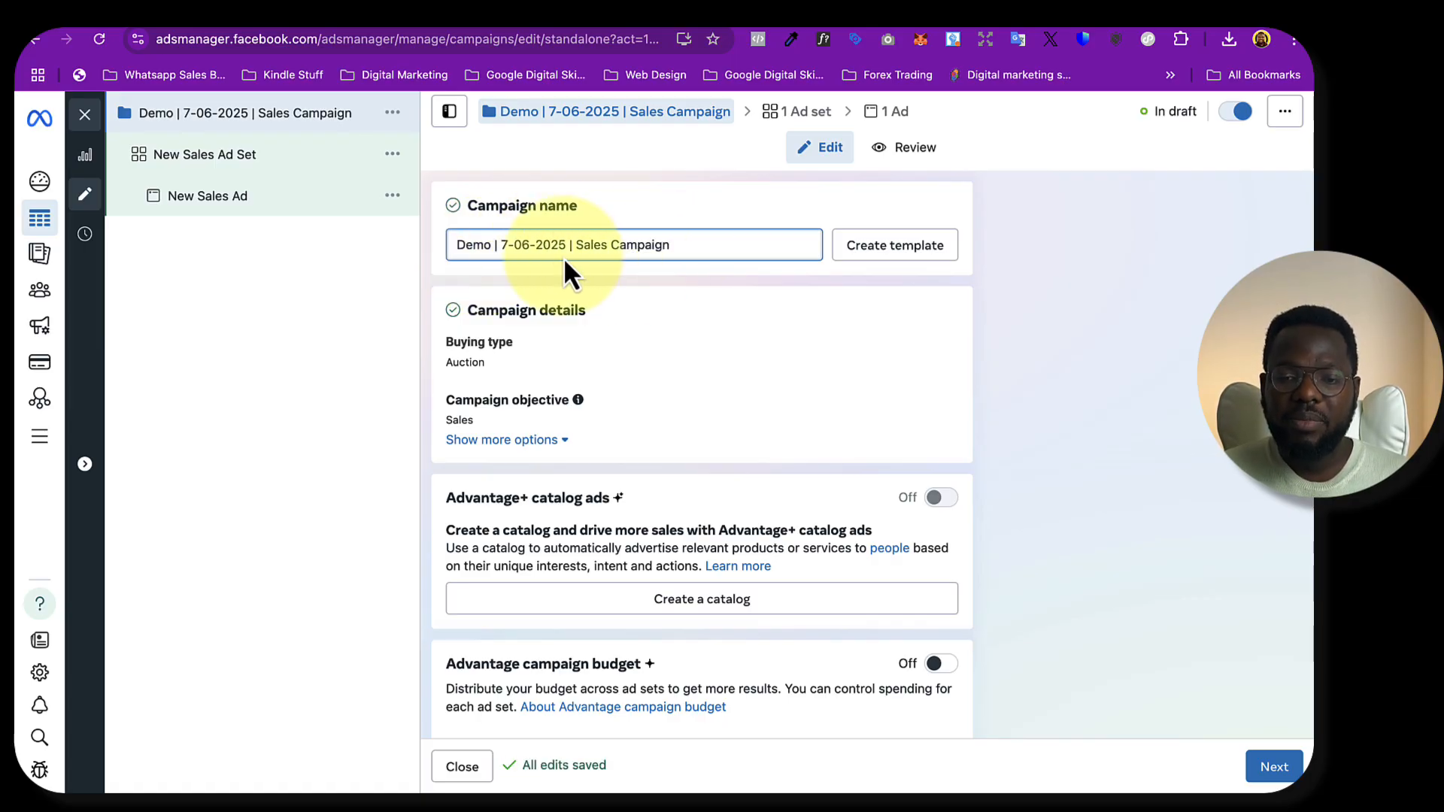
left_click_drag(577, 244, 452, 245)
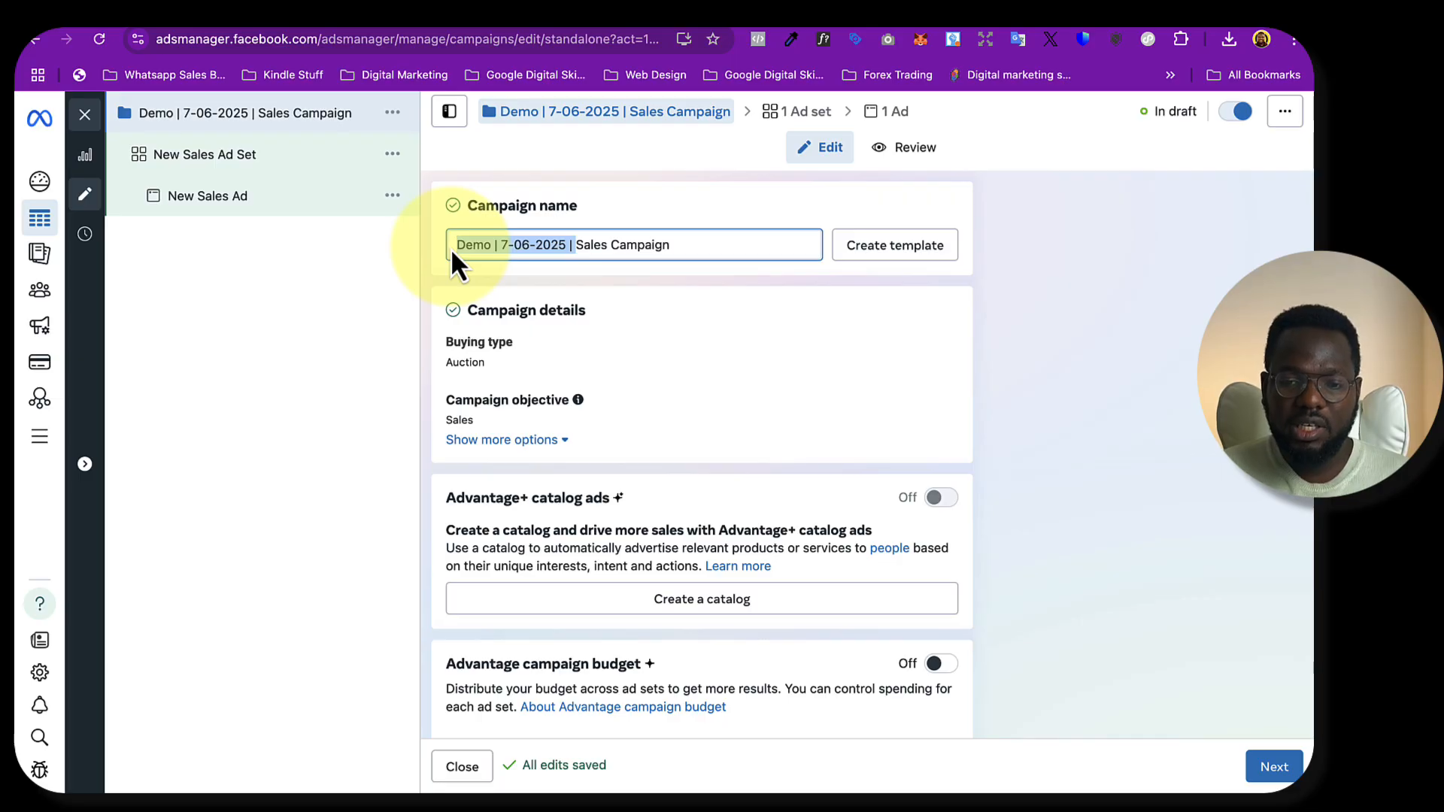
Examine the buying type choices and the list of campaign objectives in the campaign details
scroll(673, 444, "down", 2)
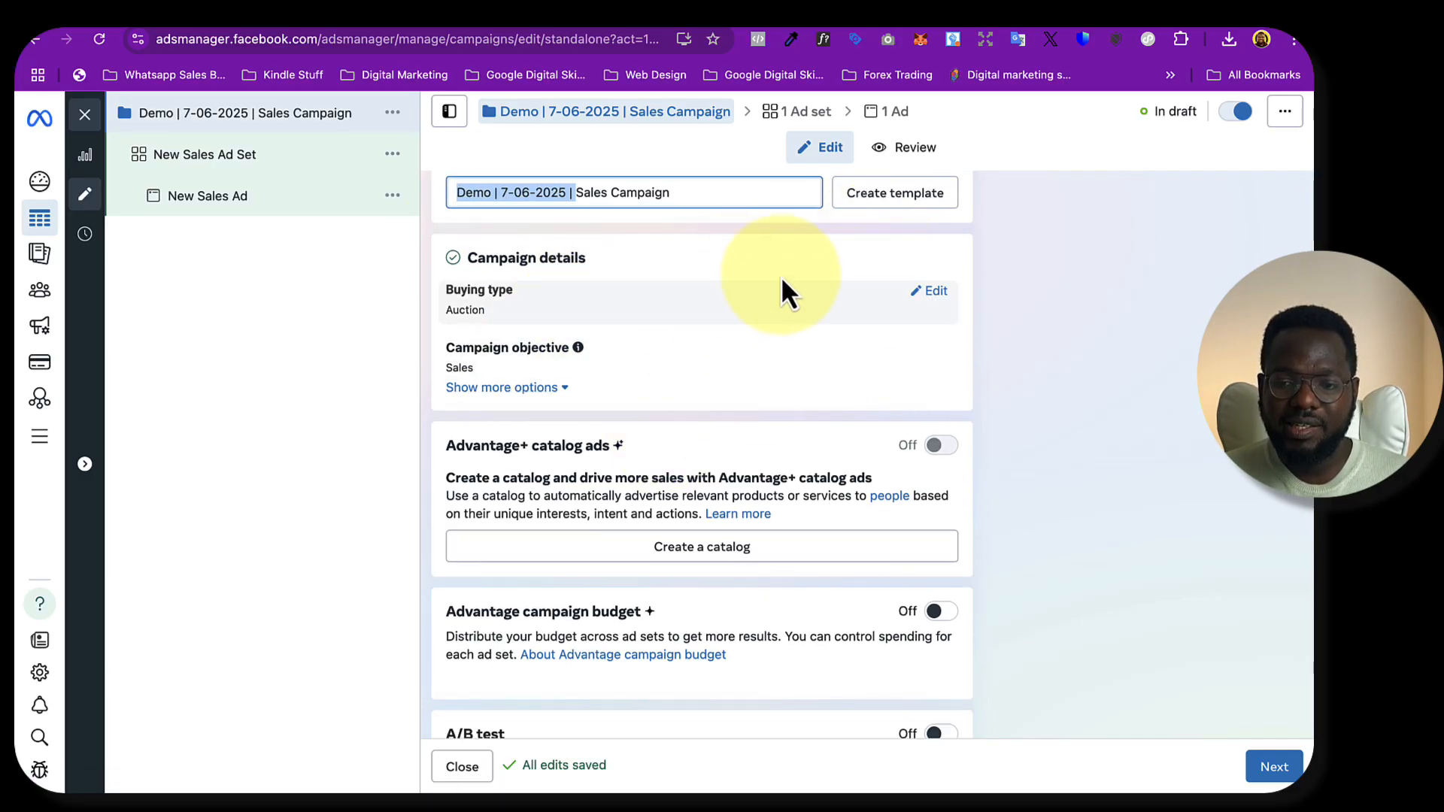
left_click(928, 300)
left_click(676, 325)
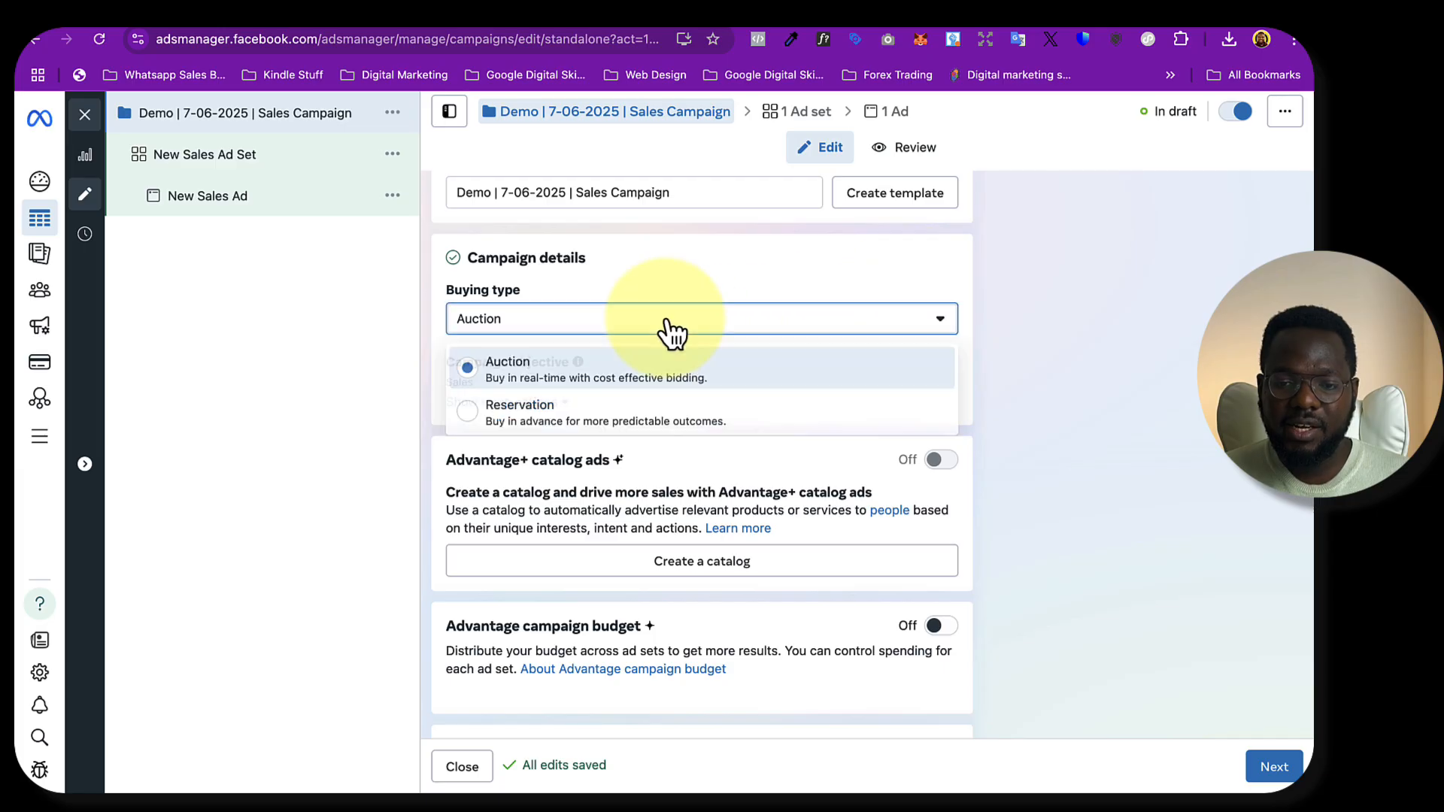
left_click(682, 335)
scroll(819, 381, "down", 1)
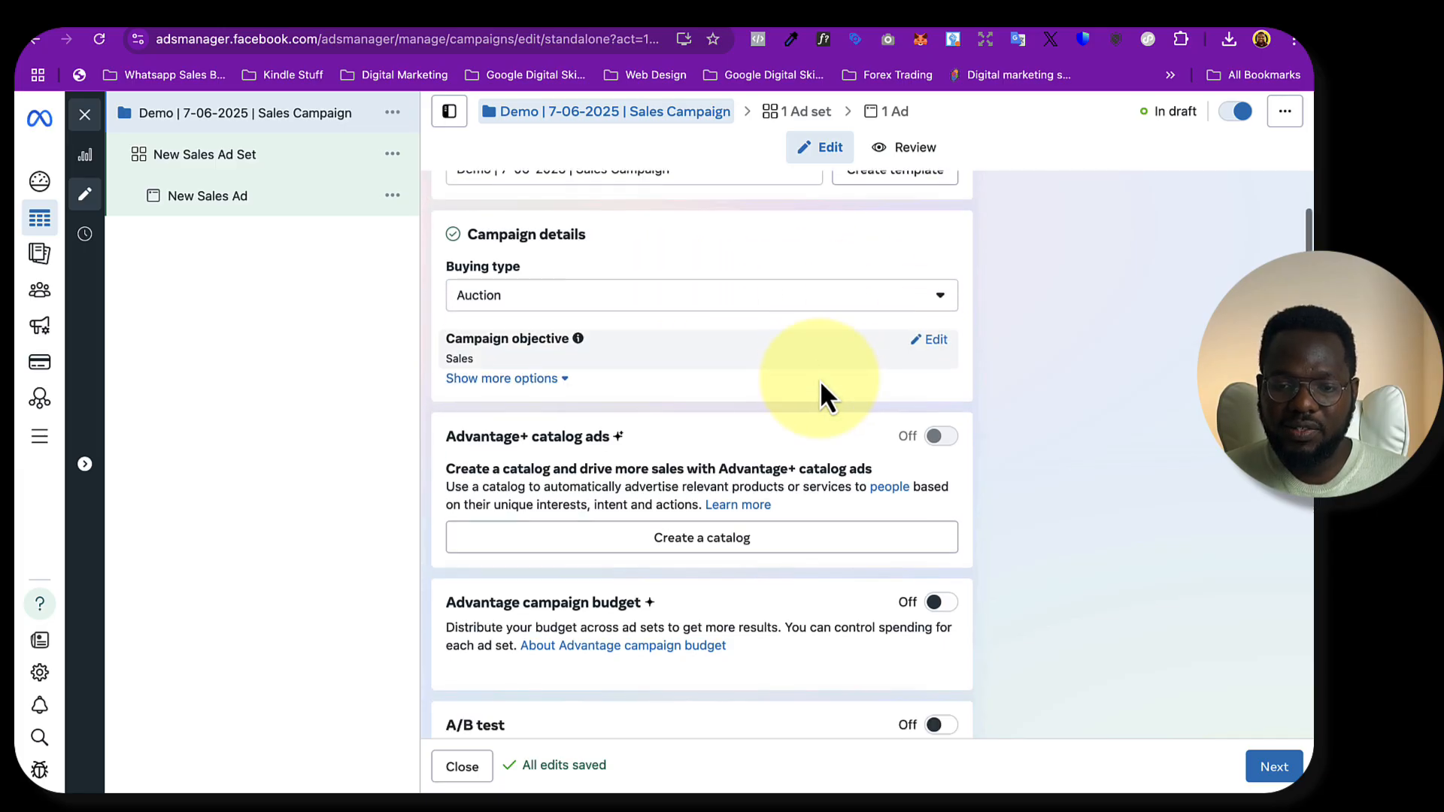
left_click(935, 340)
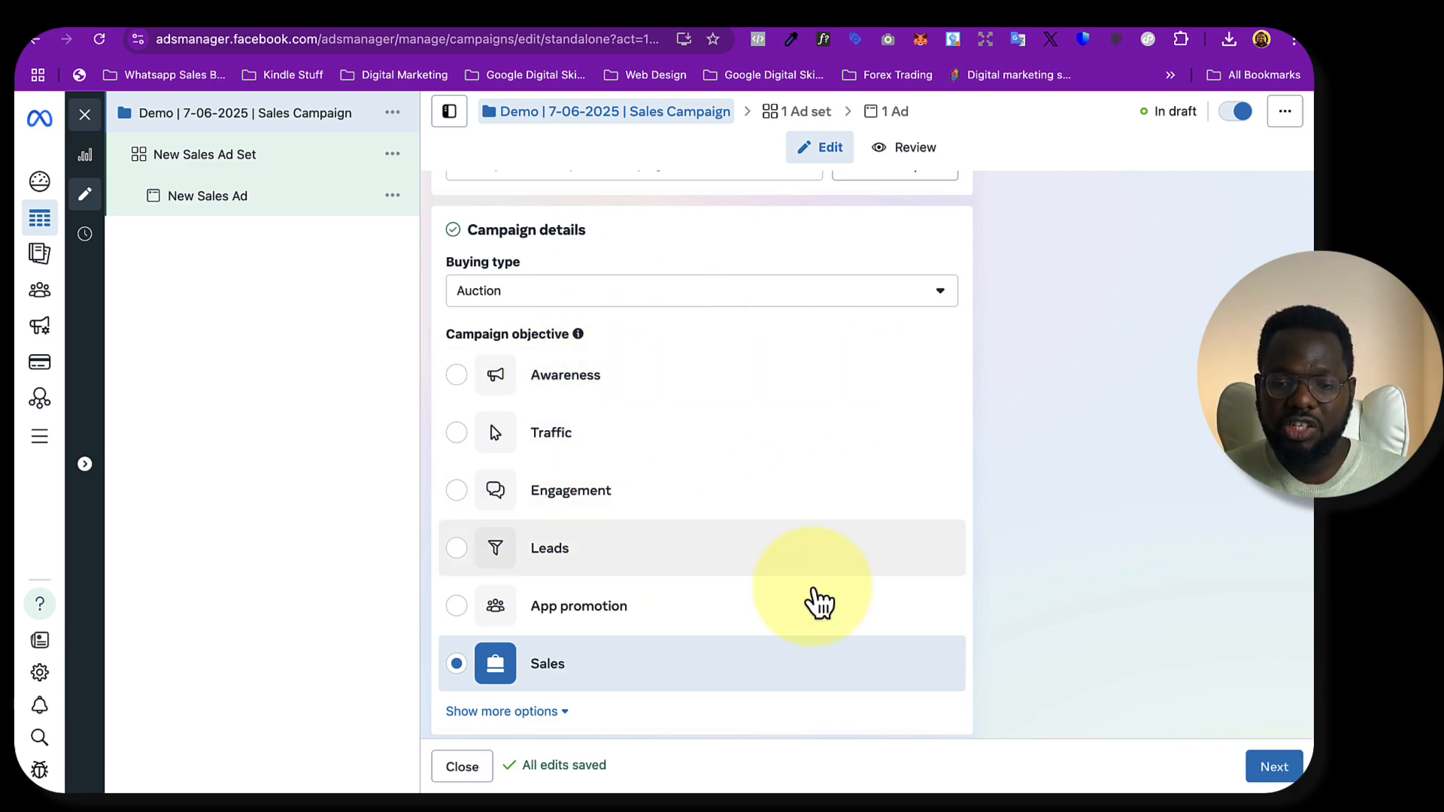
left_click(940, 291)
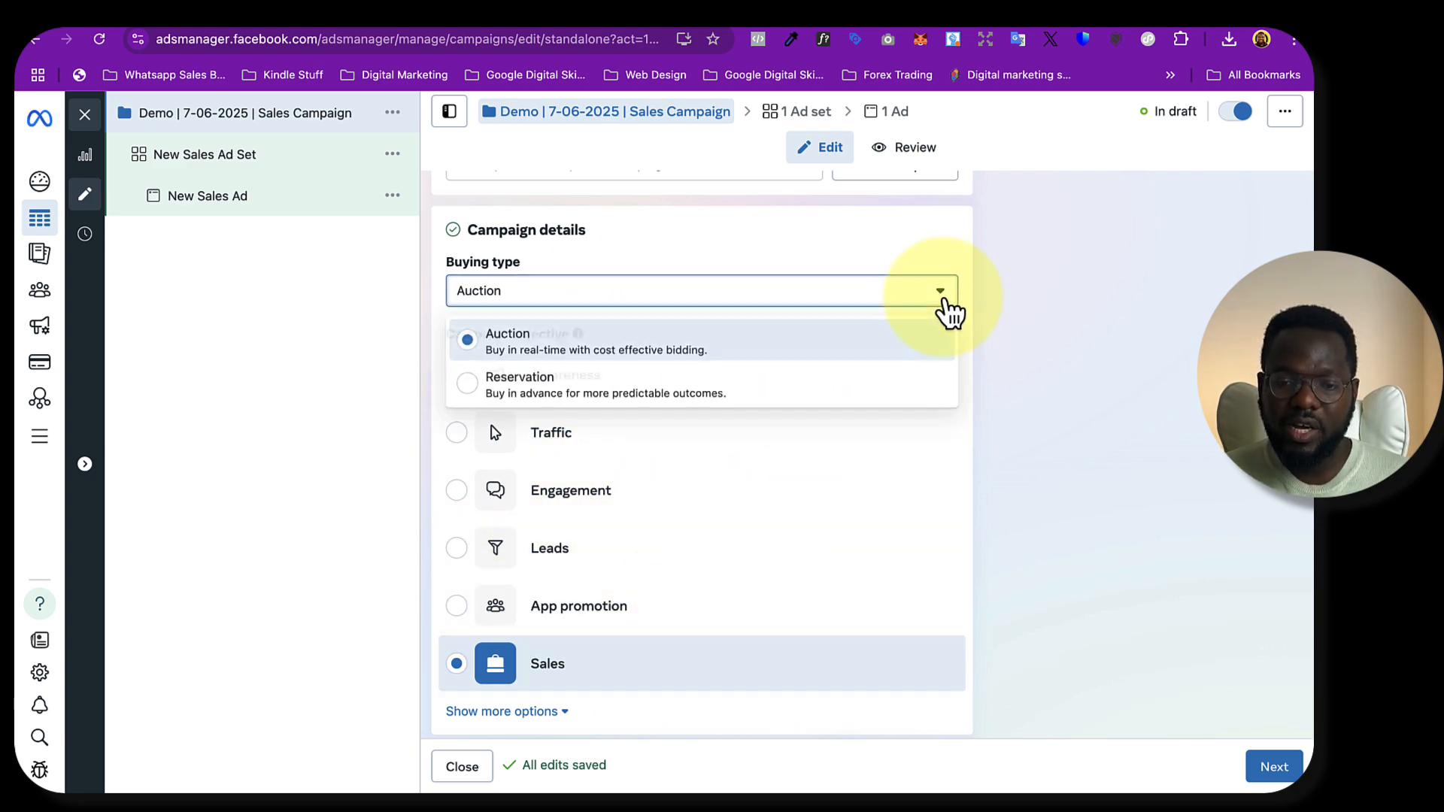
left_click(1014, 294)
scroll(1015, 295, "down", 3)
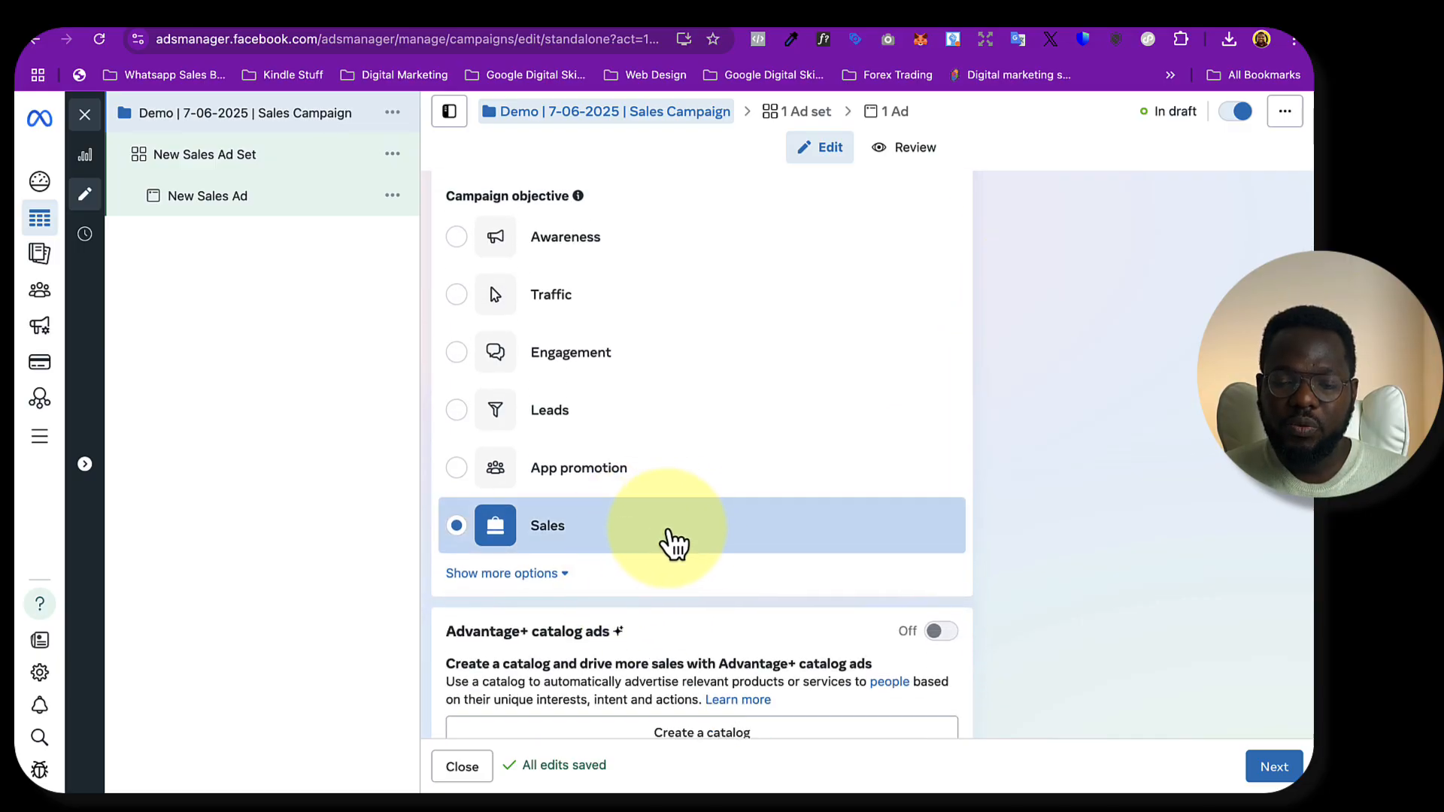
scroll(741, 532, "up", 1)
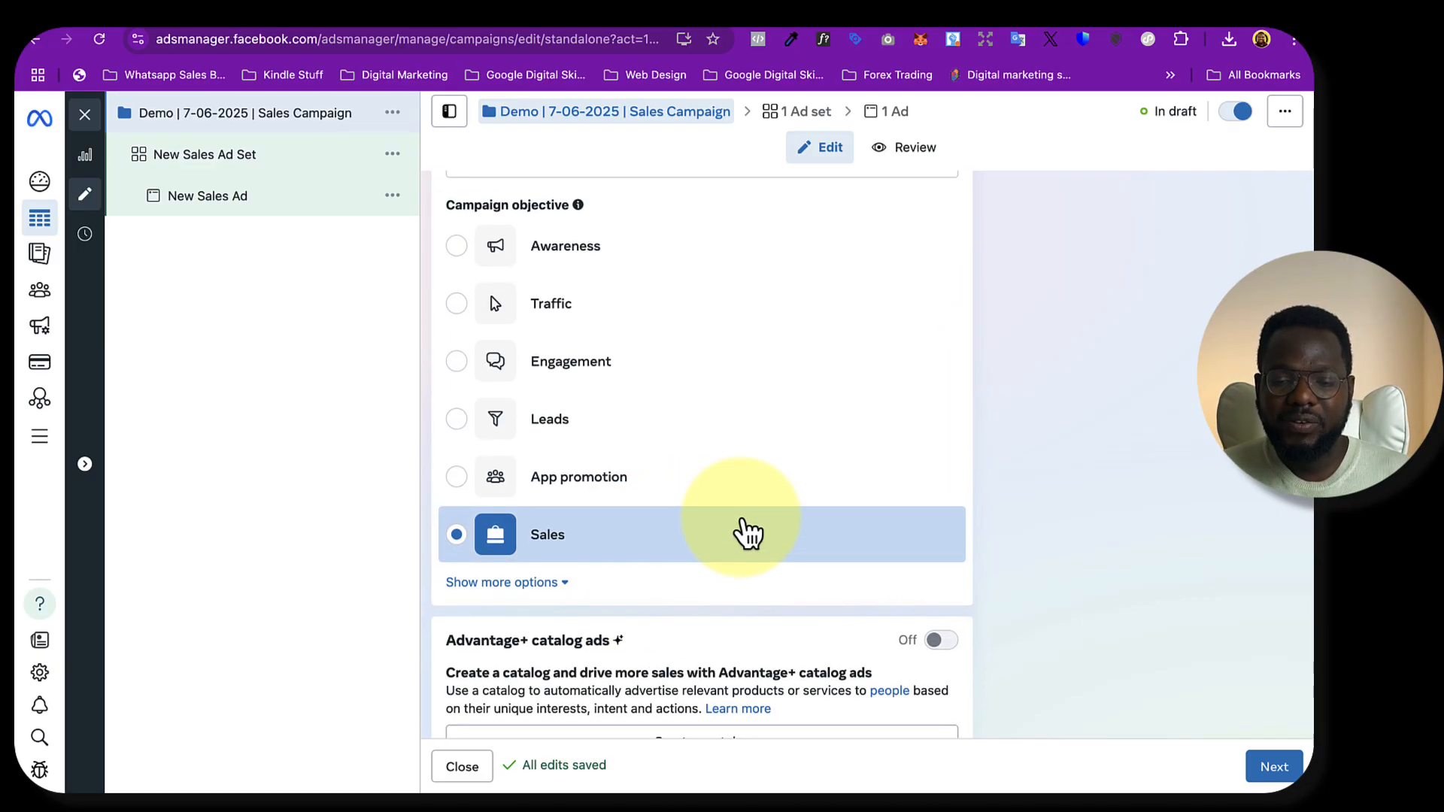
Turn on Advantage campaign budget and set the daily budget to $100
scroll(743, 530, "down", 4)
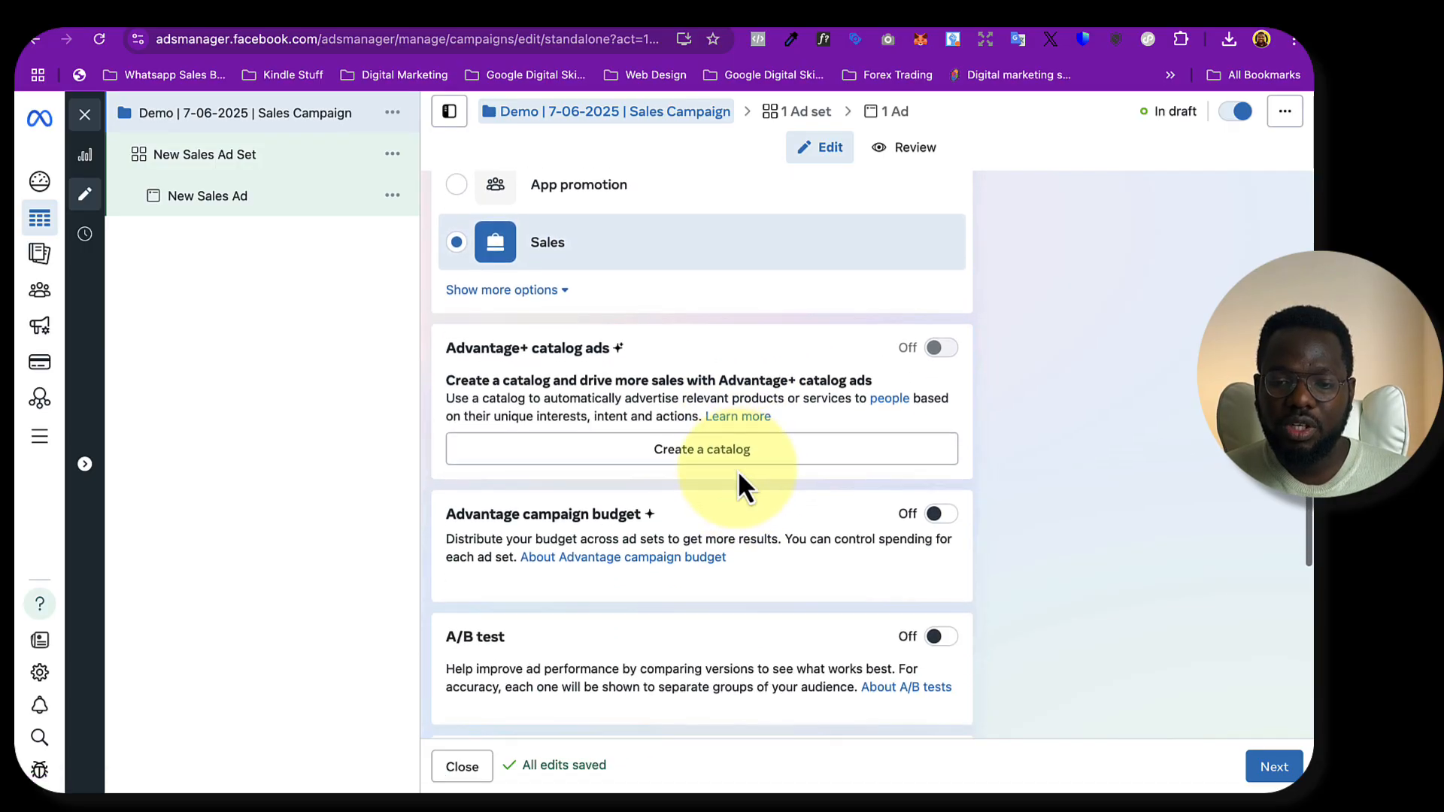
scroll(738, 471, "down", 2)
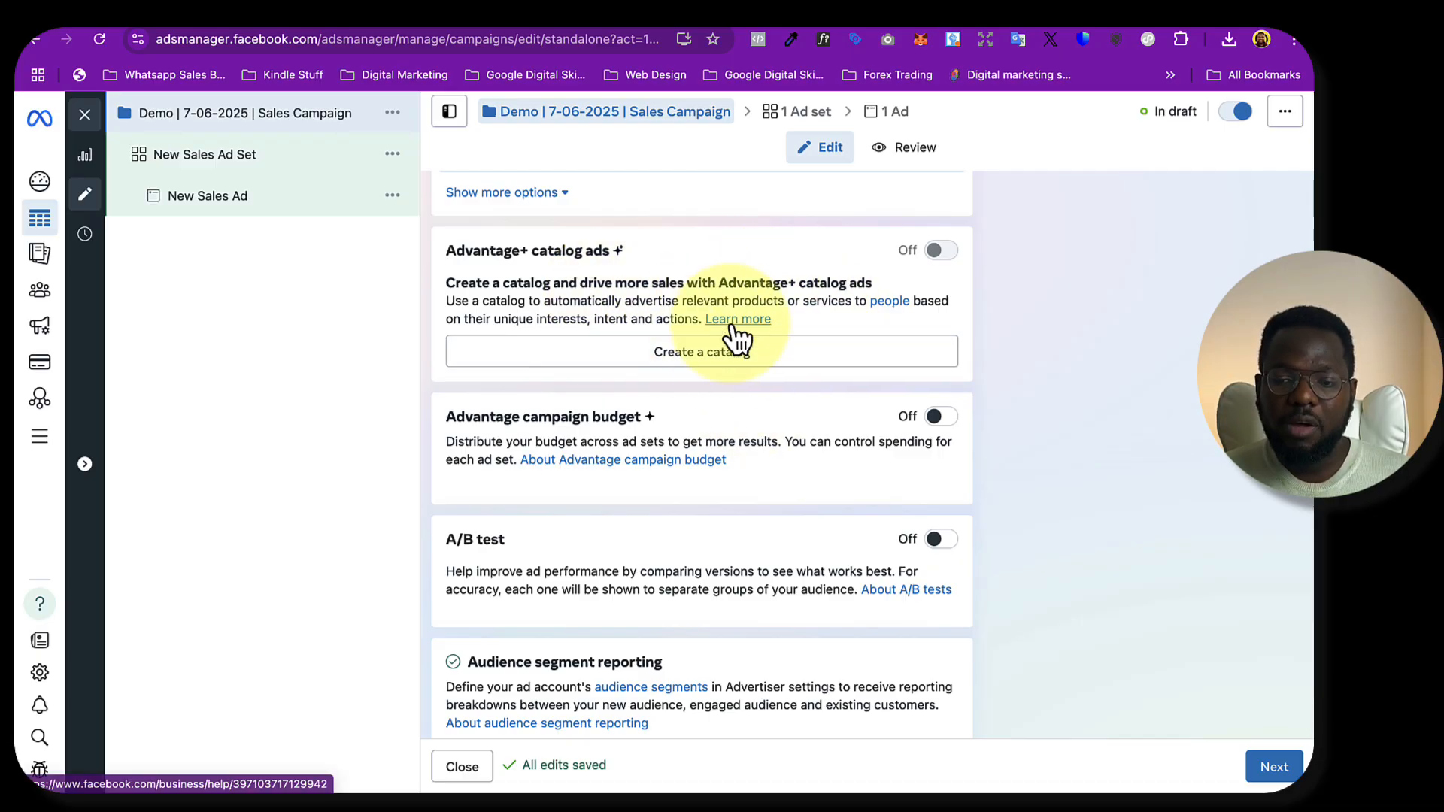
scroll(730, 326, "down", 1)
scroll(730, 326, "up", 1)
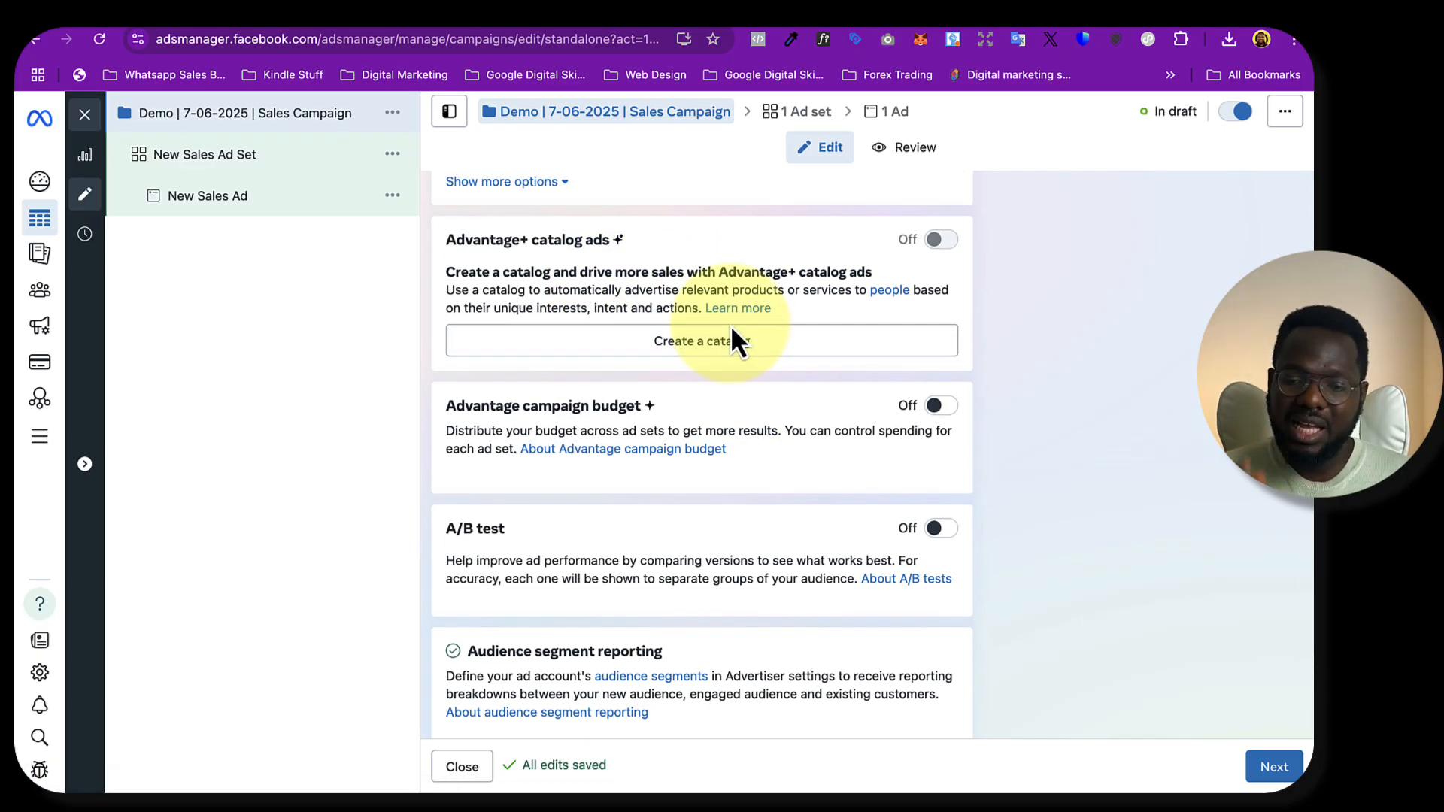
scroll(773, 477, "down", 1)
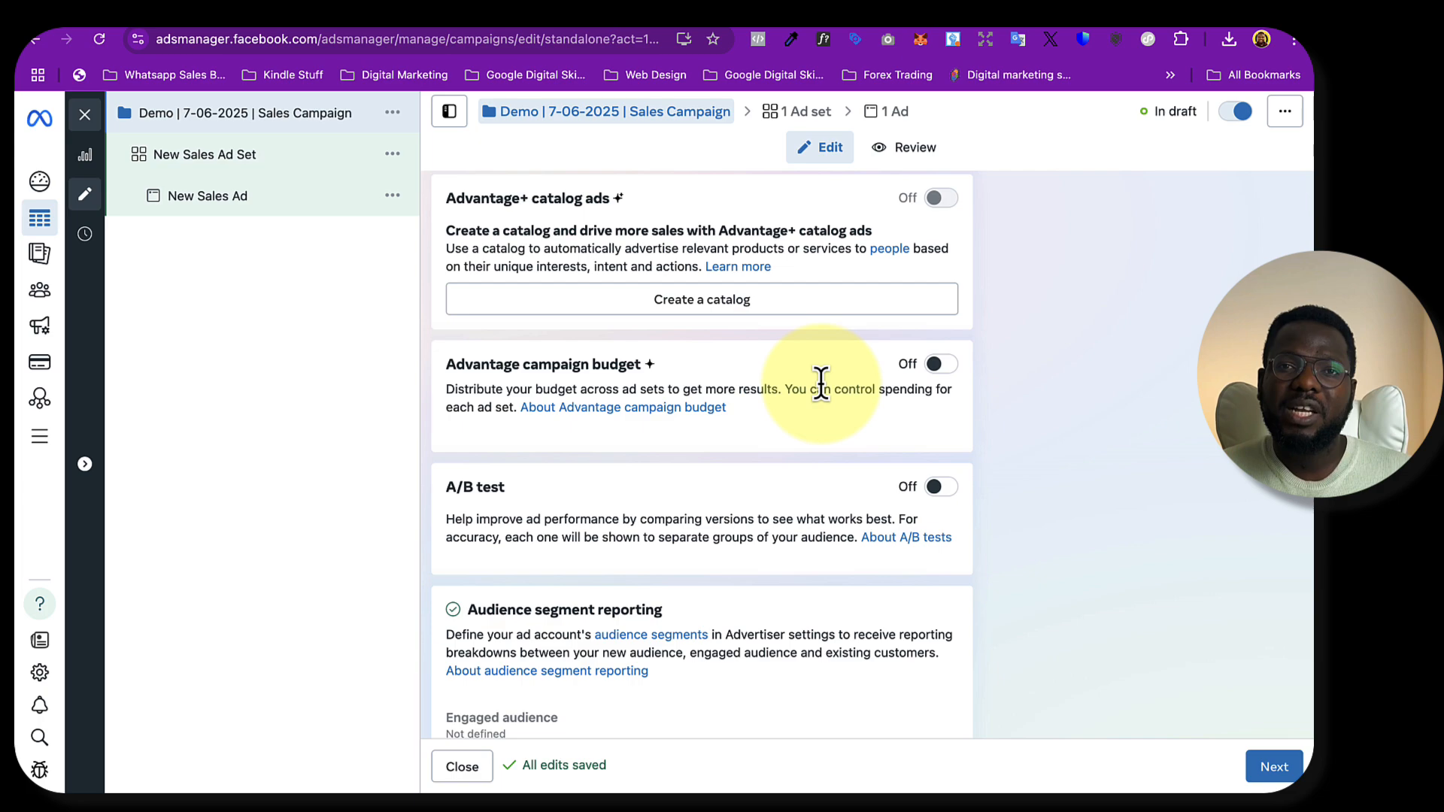
left_click(936, 364)
scroll(752, 442, "down", 1)
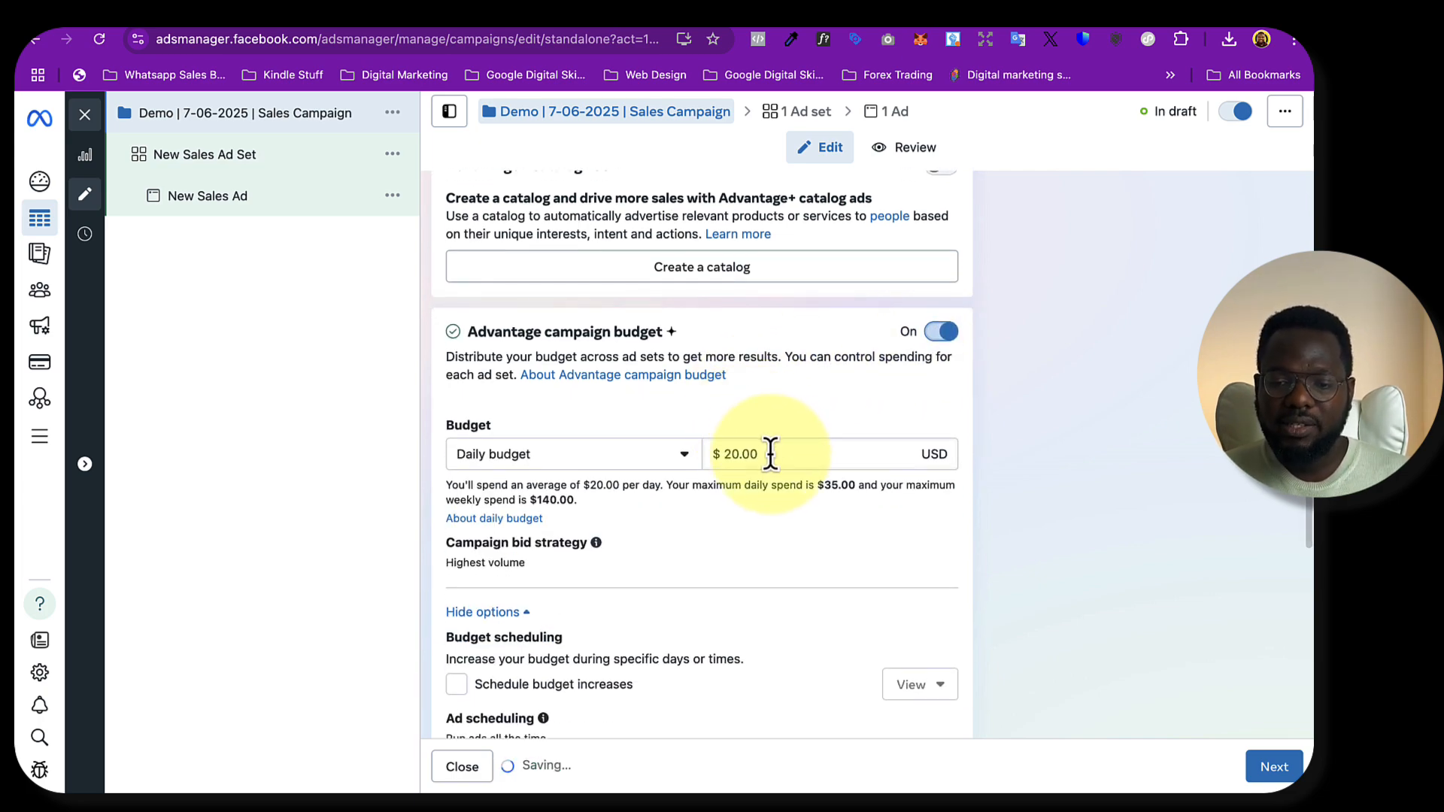
left_click_drag(774, 455, 713, 454)
type("100")
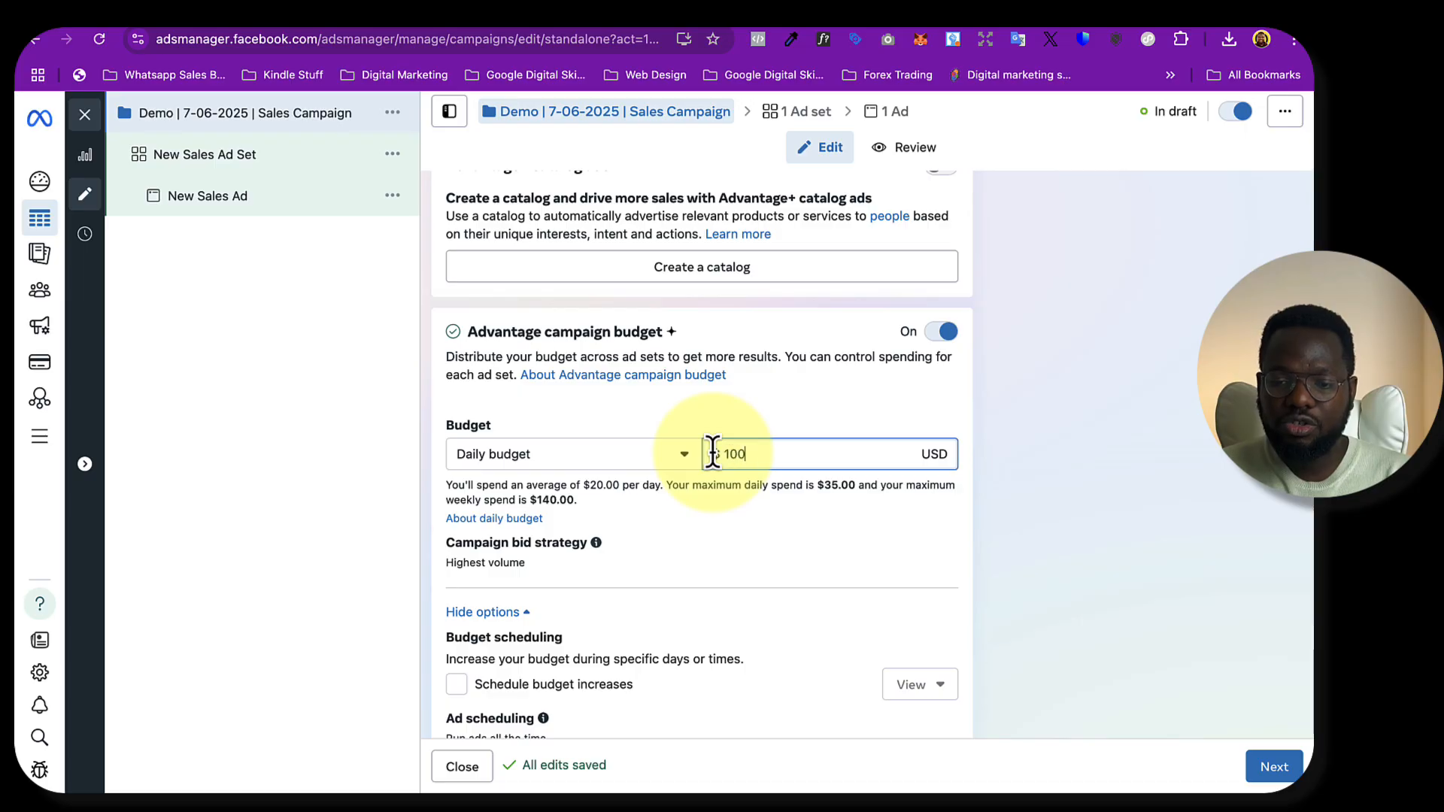
left_click(1003, 445)
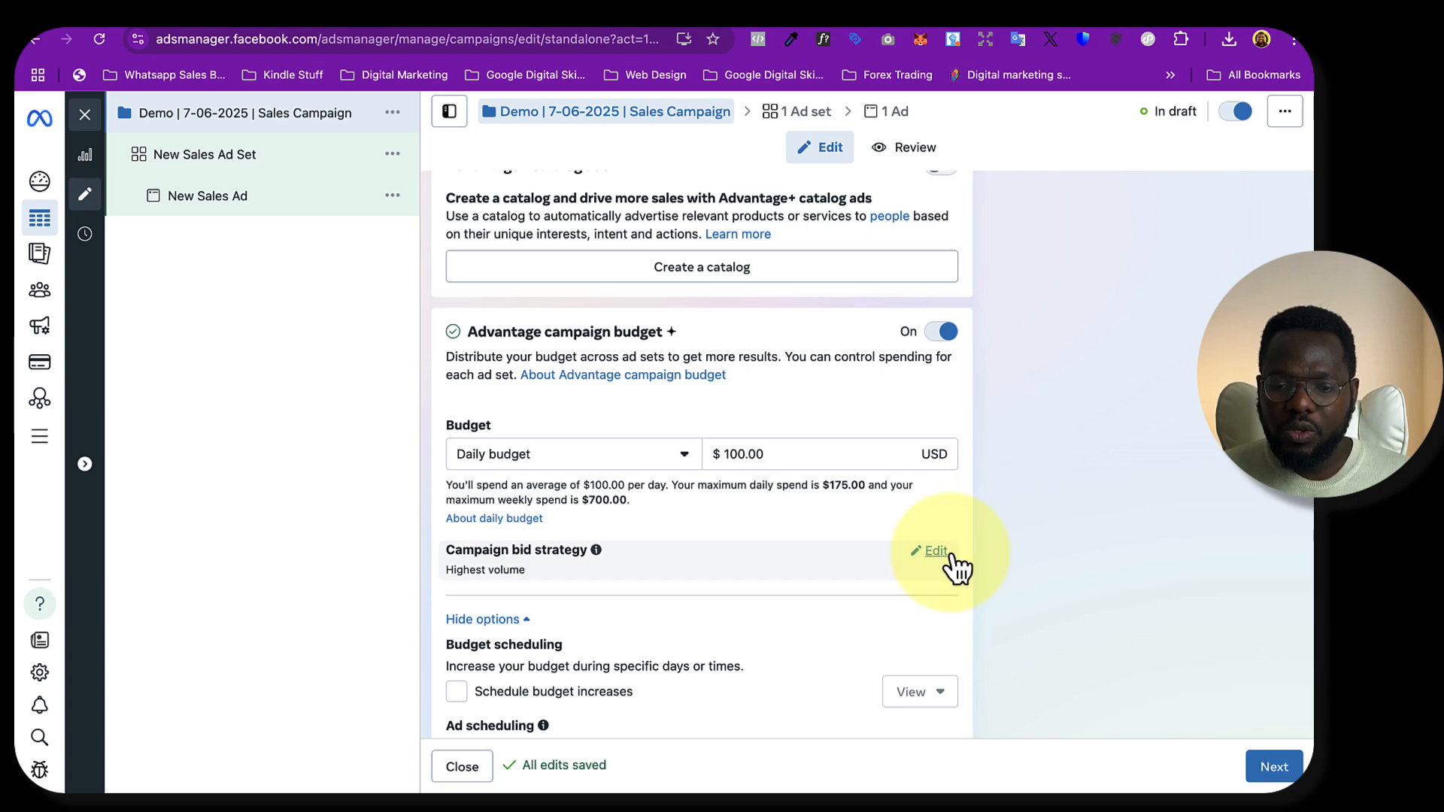
Review the campaign bid strategy options and choose Highest volume
scroll(954, 564, "down", 1)
scroll(822, 509, "down", 3)
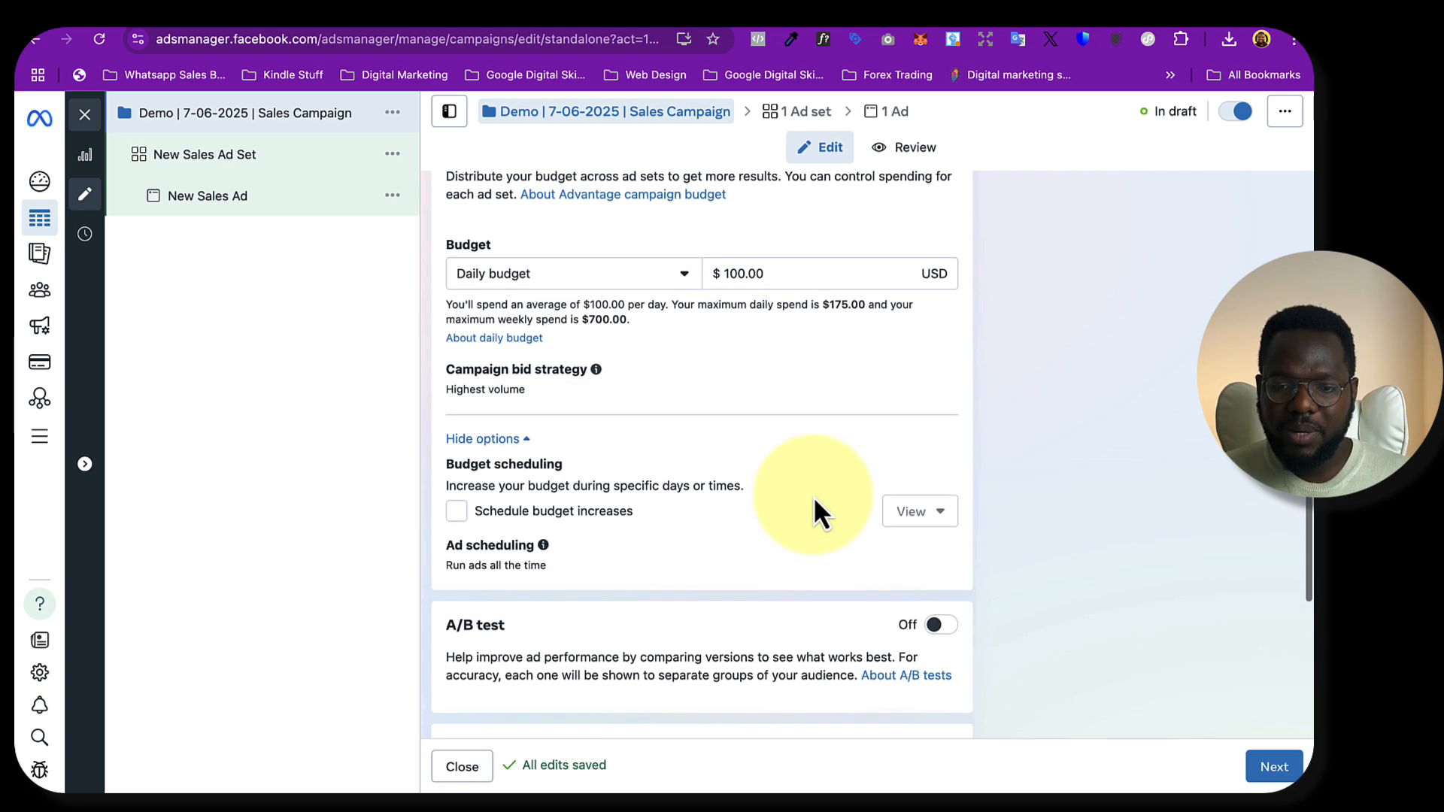
scroll(787, 411, "down", 1)
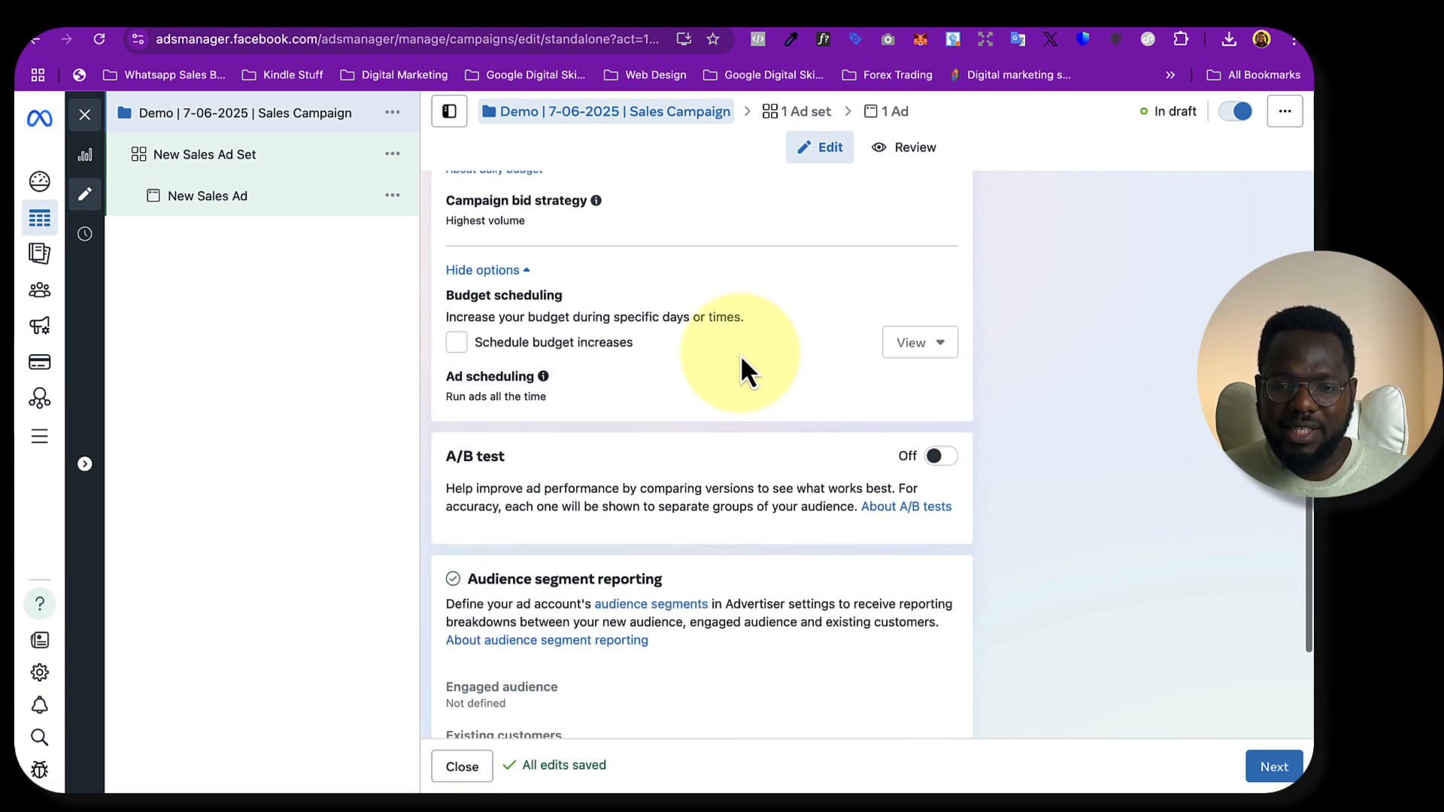
scroll(709, 328, "up", 3)
scroll(710, 327, "down", 3)
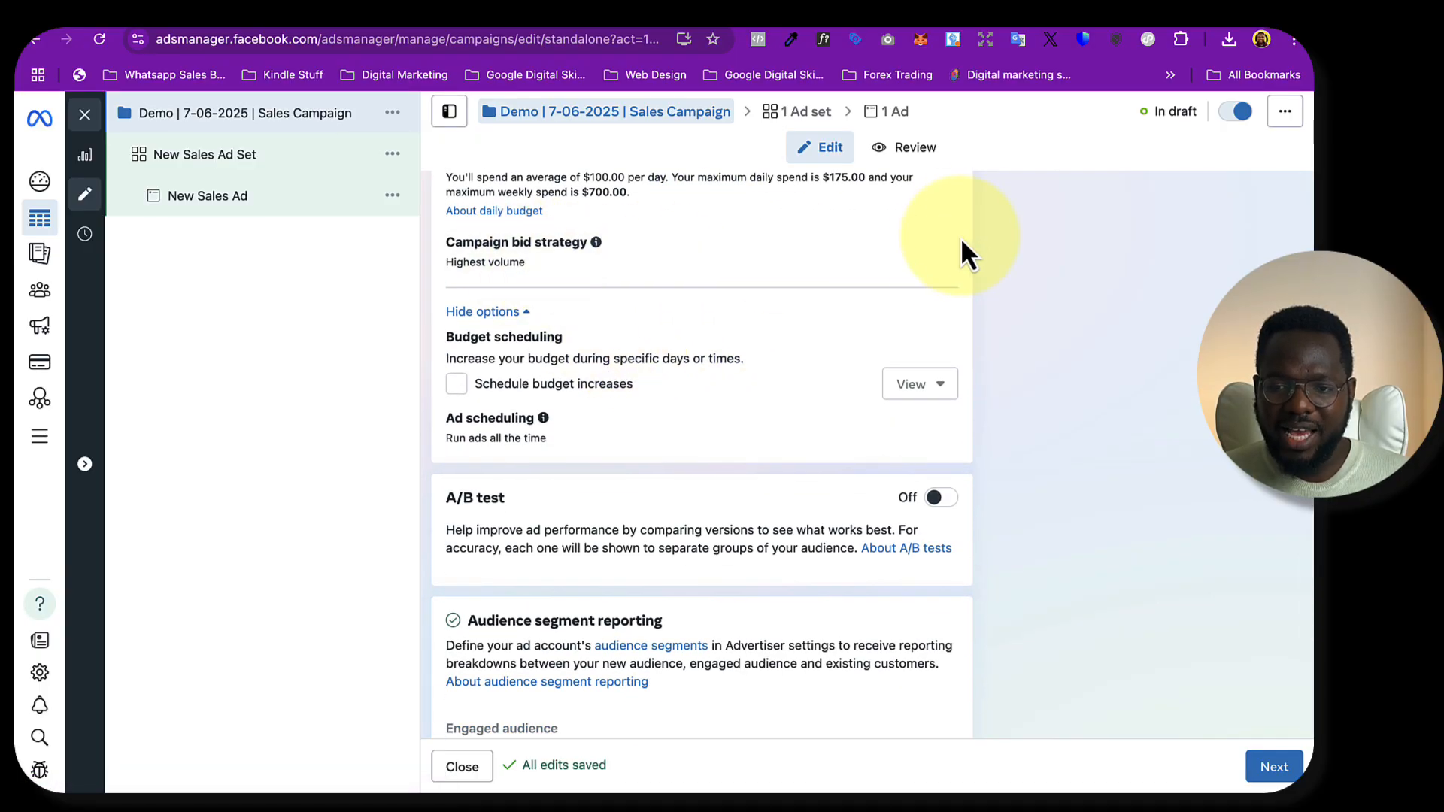
left_click(935, 249)
left_click(560, 307)
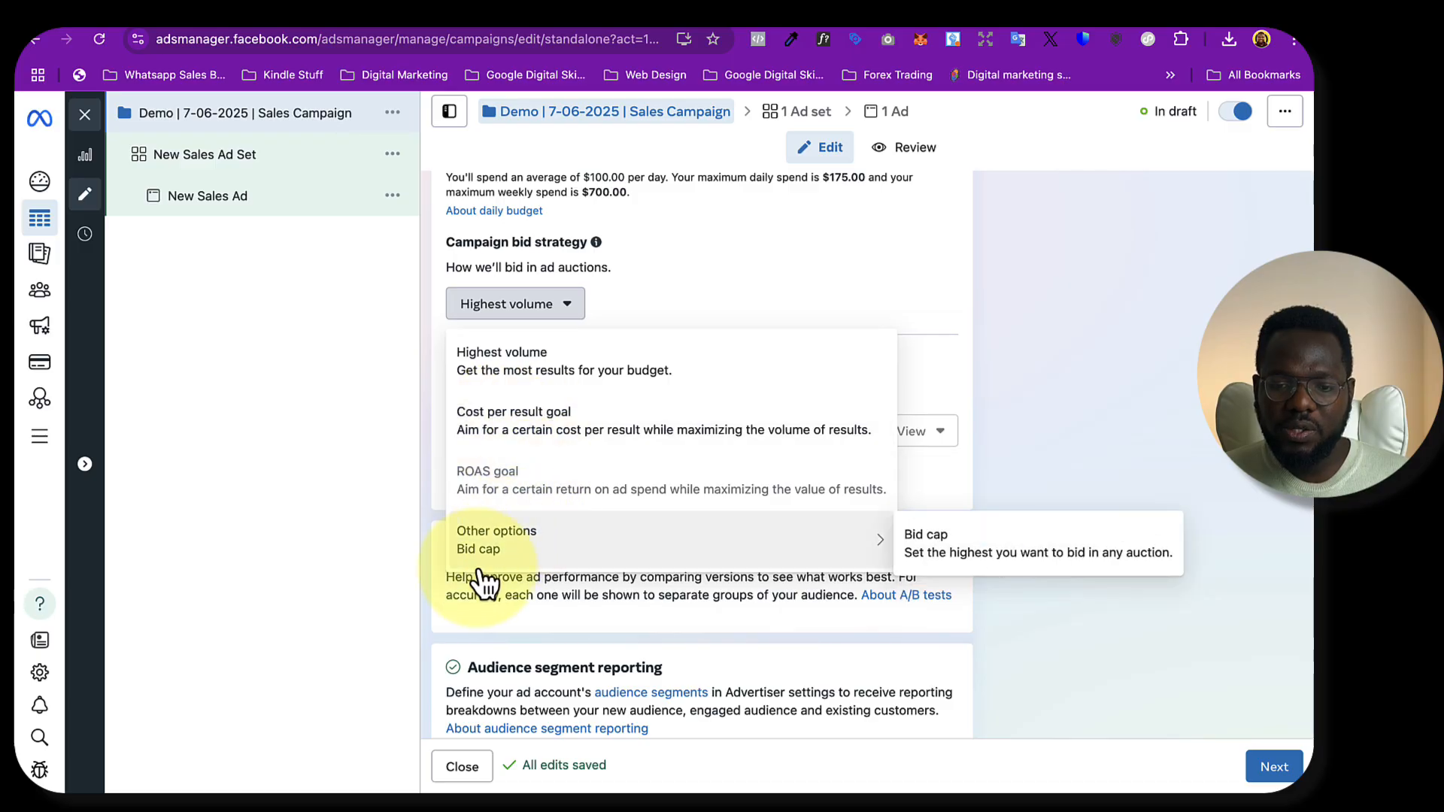
left_click(571, 369)
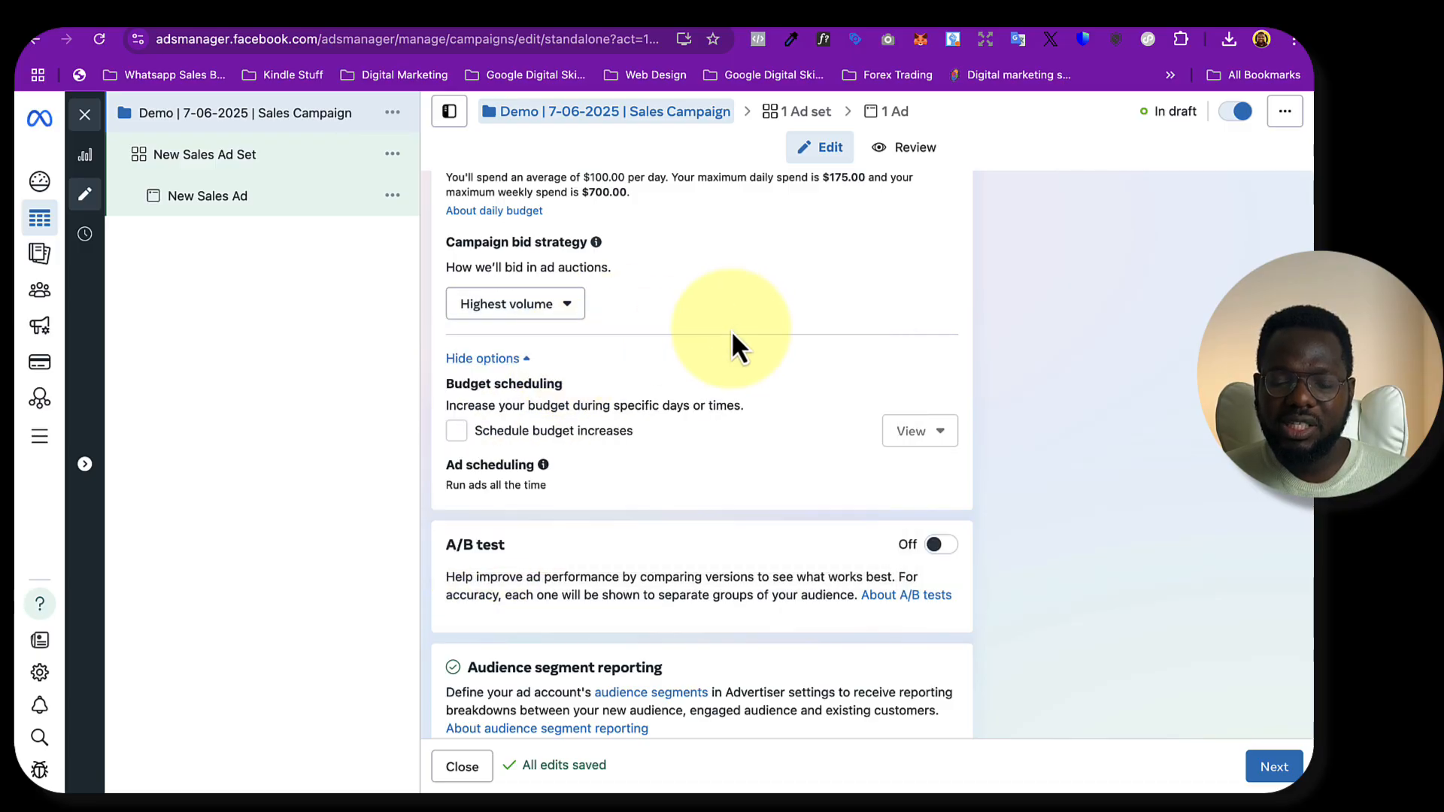
Try scheduling budget increases, view the value amount and percentage options, and turn the scheduling off again
scroll(733, 402, "down", 2)
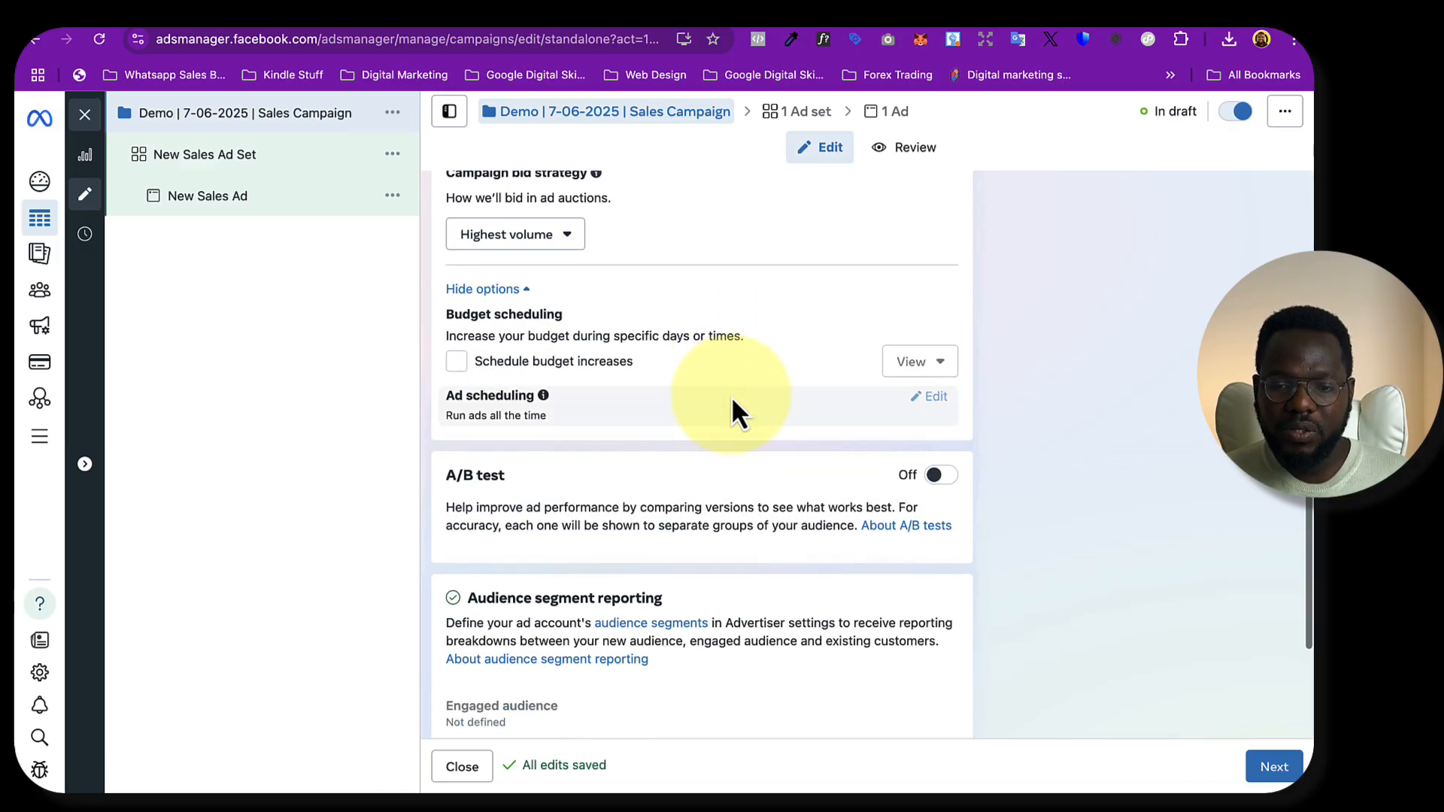
left_click(457, 340)
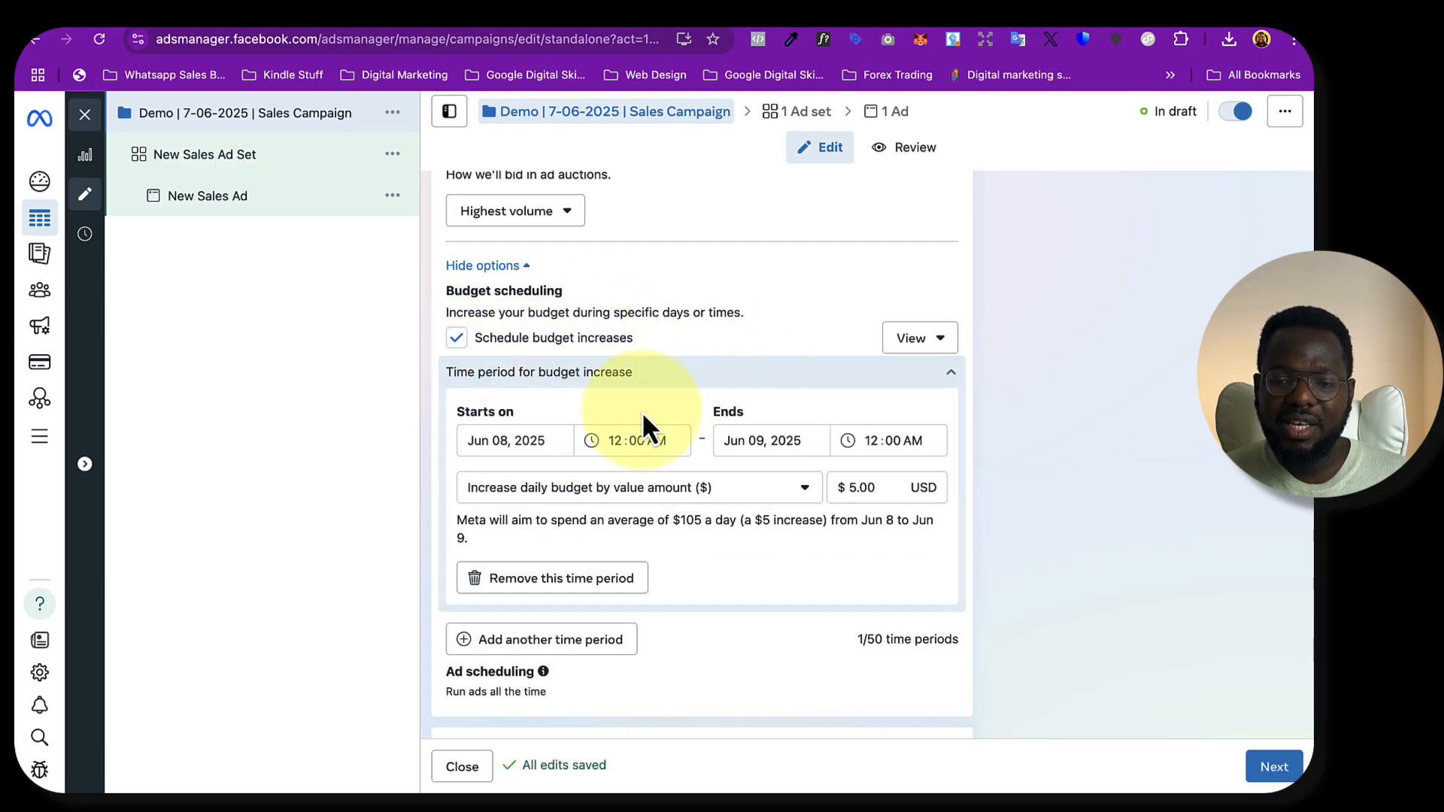
left_click(650, 489)
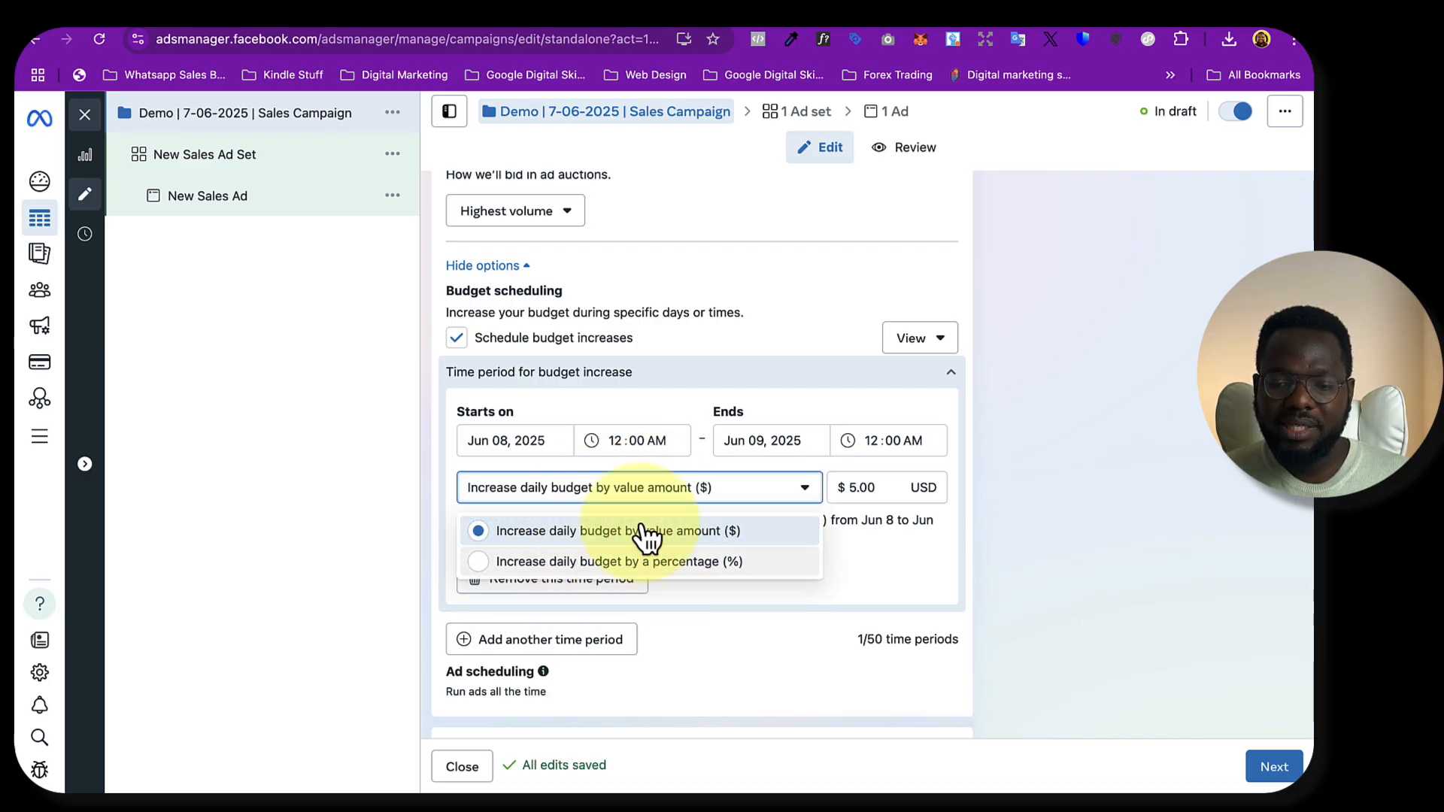
left_click(676, 386)
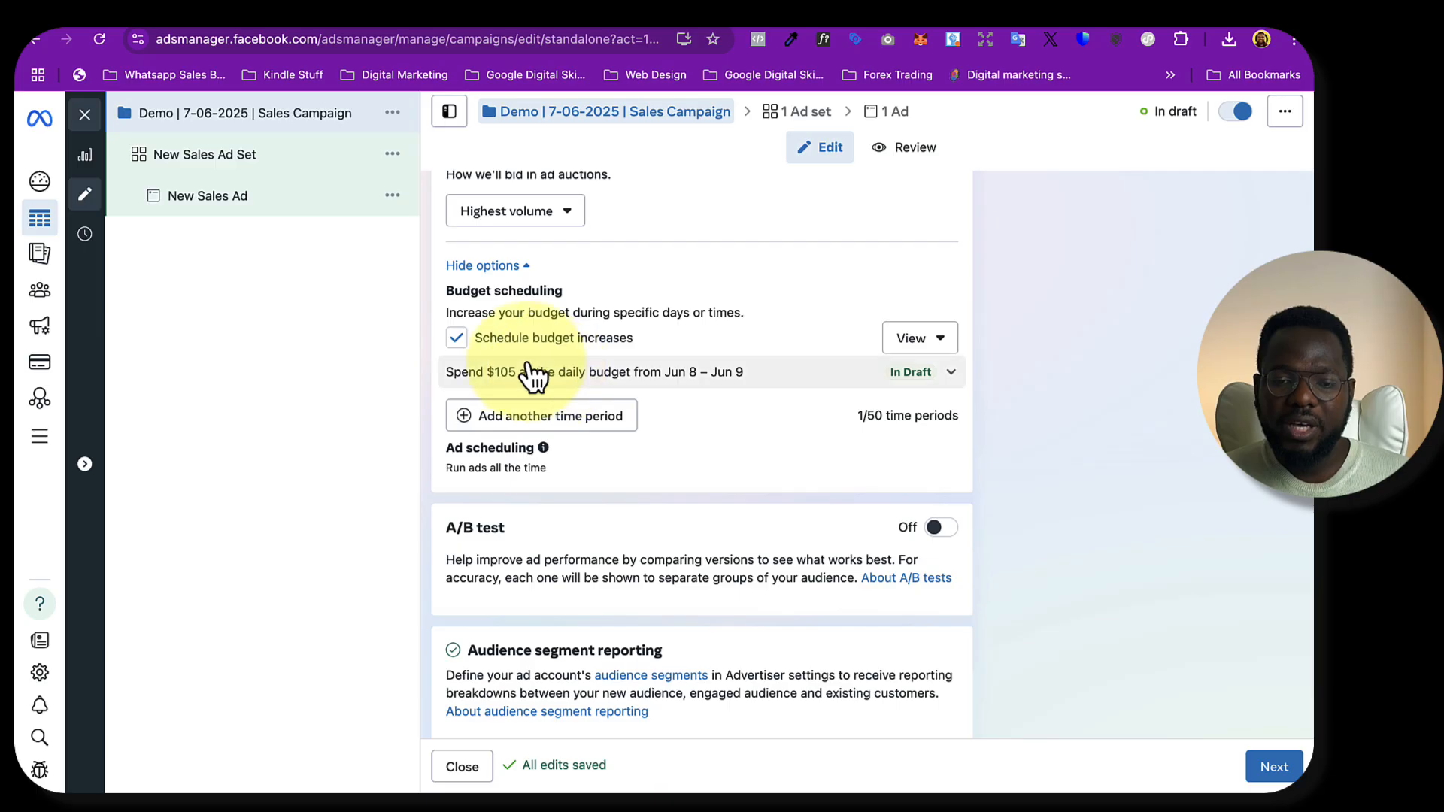
left_click(457, 338)
Proceed to the ad set level and rename the ad set as "Demo | 7-06-2025 | Ad Set"
scroll(635, 411, "down", 4)
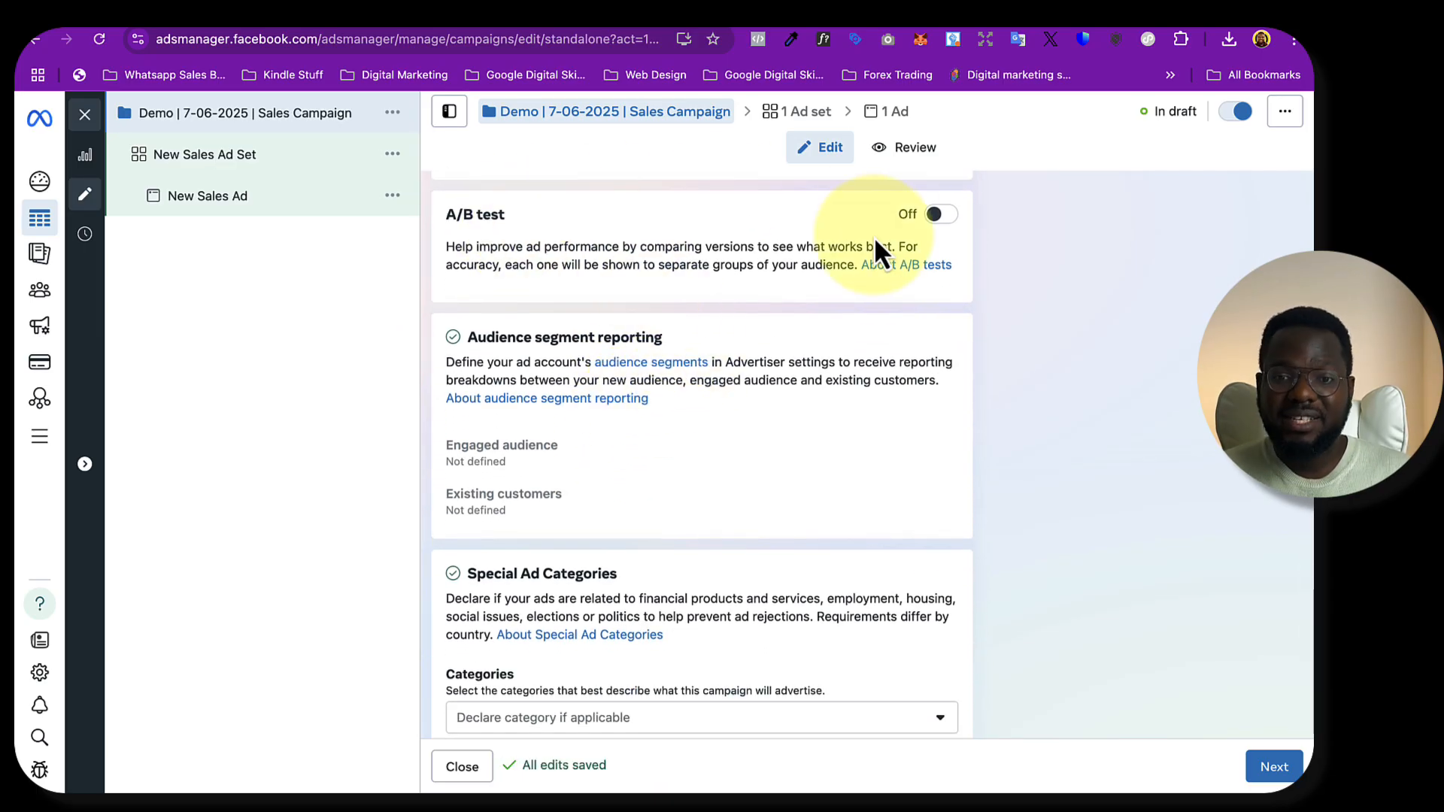
scroll(834, 283, "down", 1)
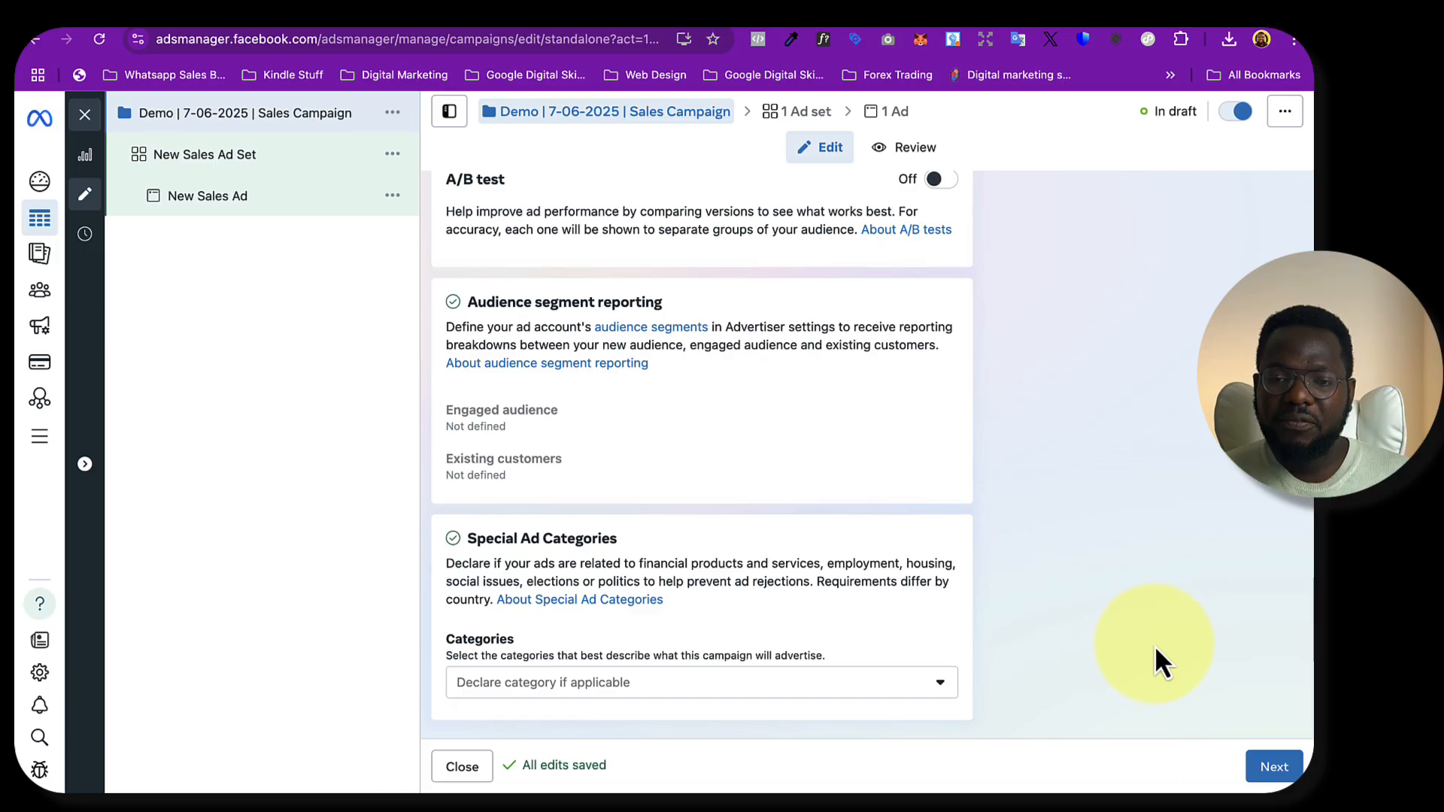
left_click(1273, 768)
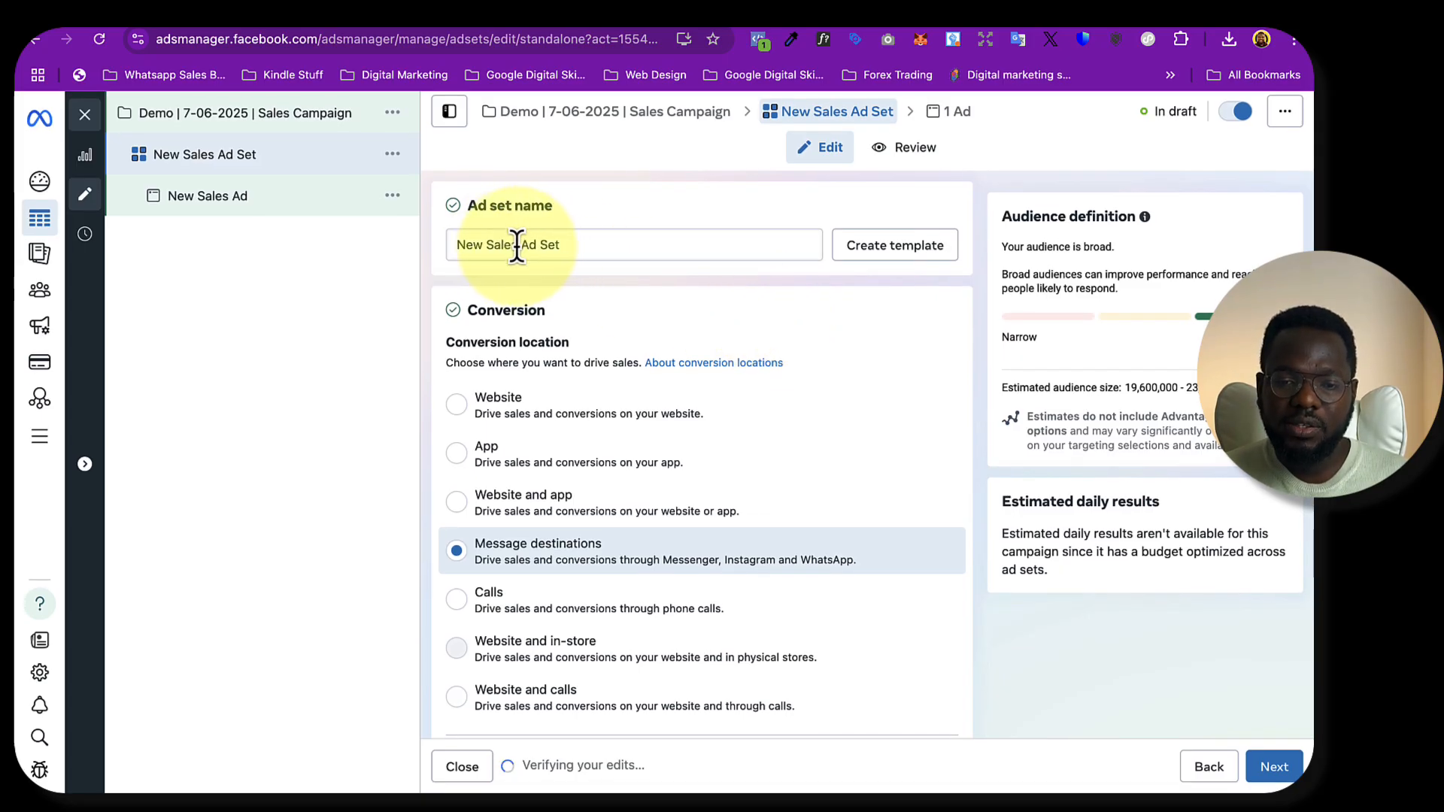
left_click_drag(517, 247, 441, 246)
type("Demo | 7-06-2025 |")
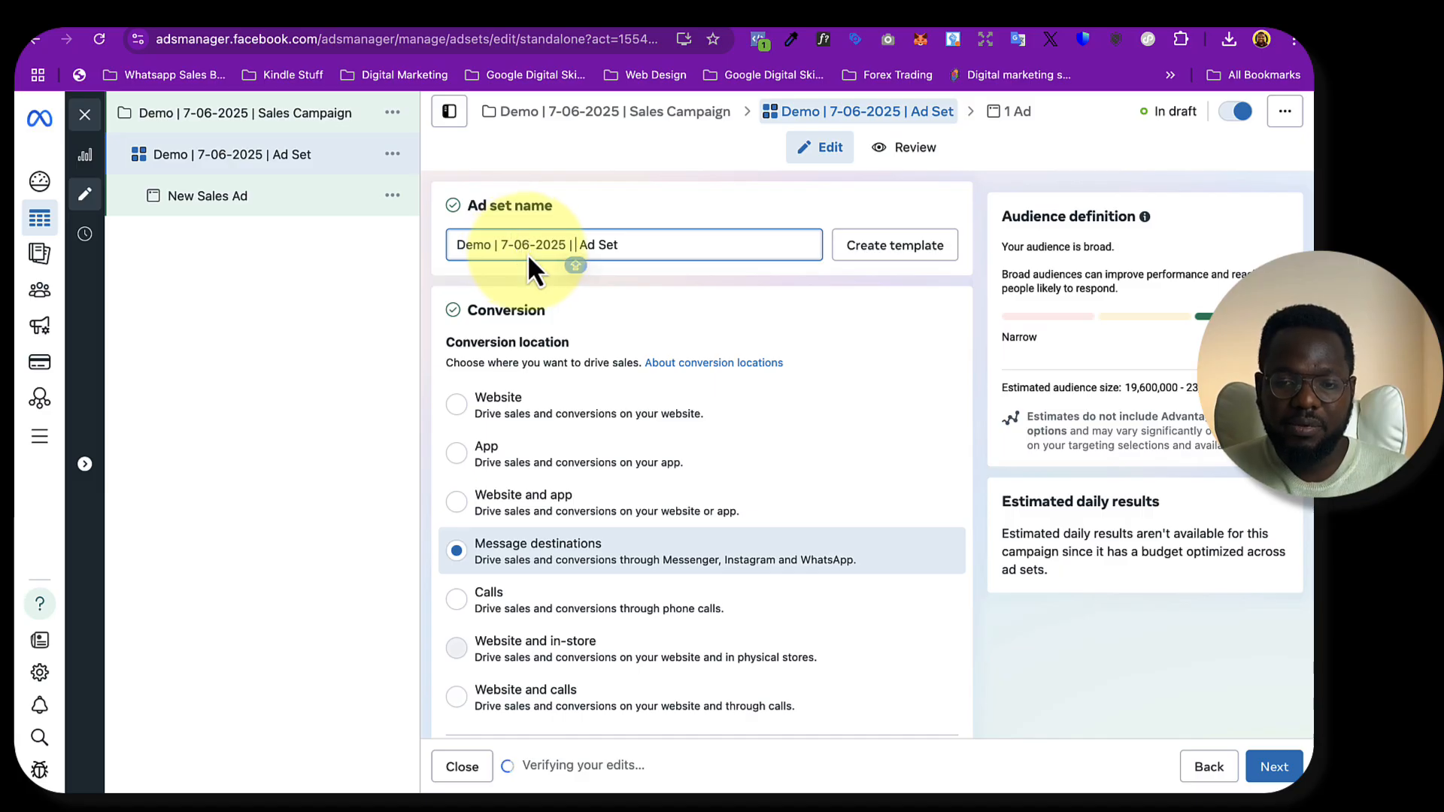
Complete the ad set name as "Demo | 7-06-2025 | Sales Ad Set" and set the conversion location to Website
type("Sales")
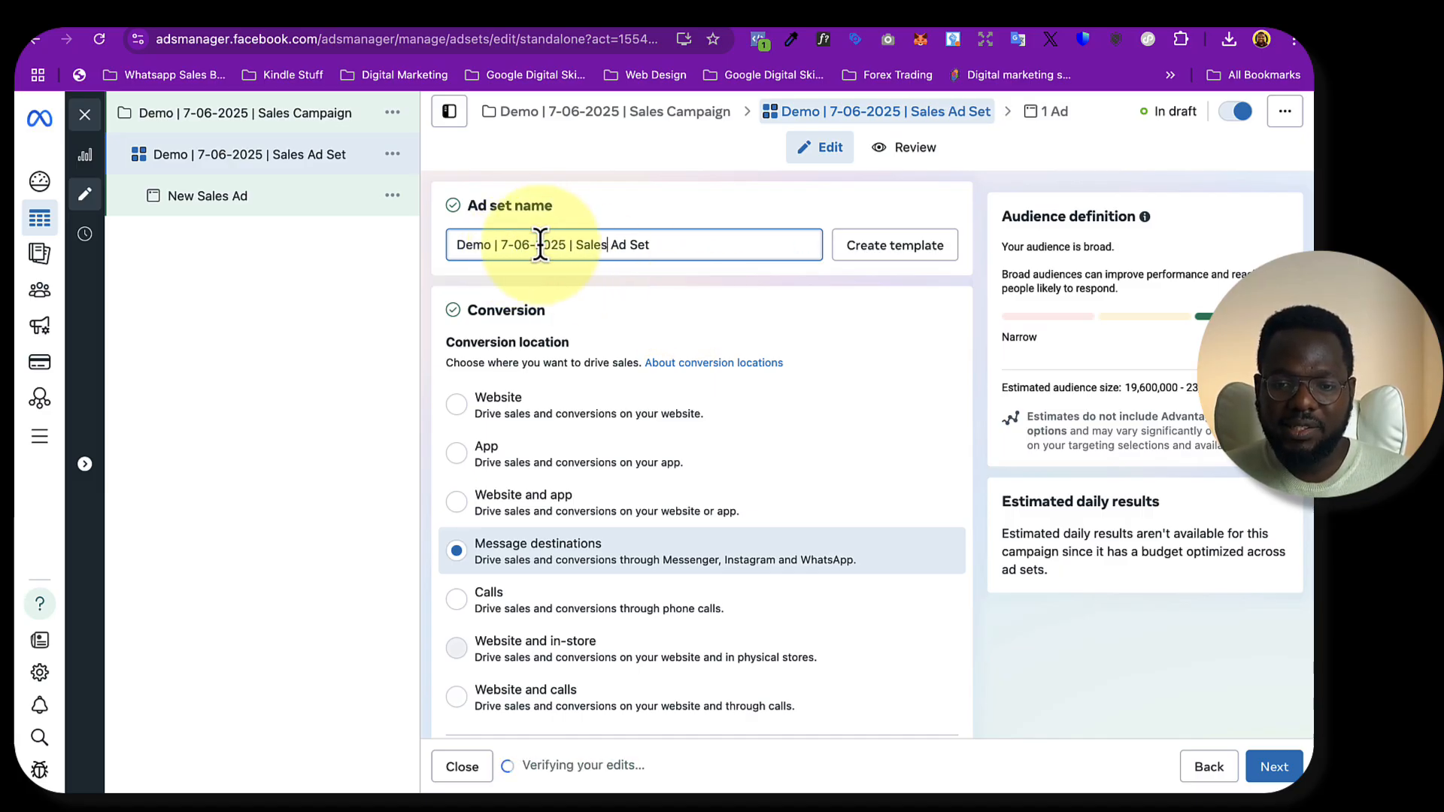
scroll(605, 305, "down", 2)
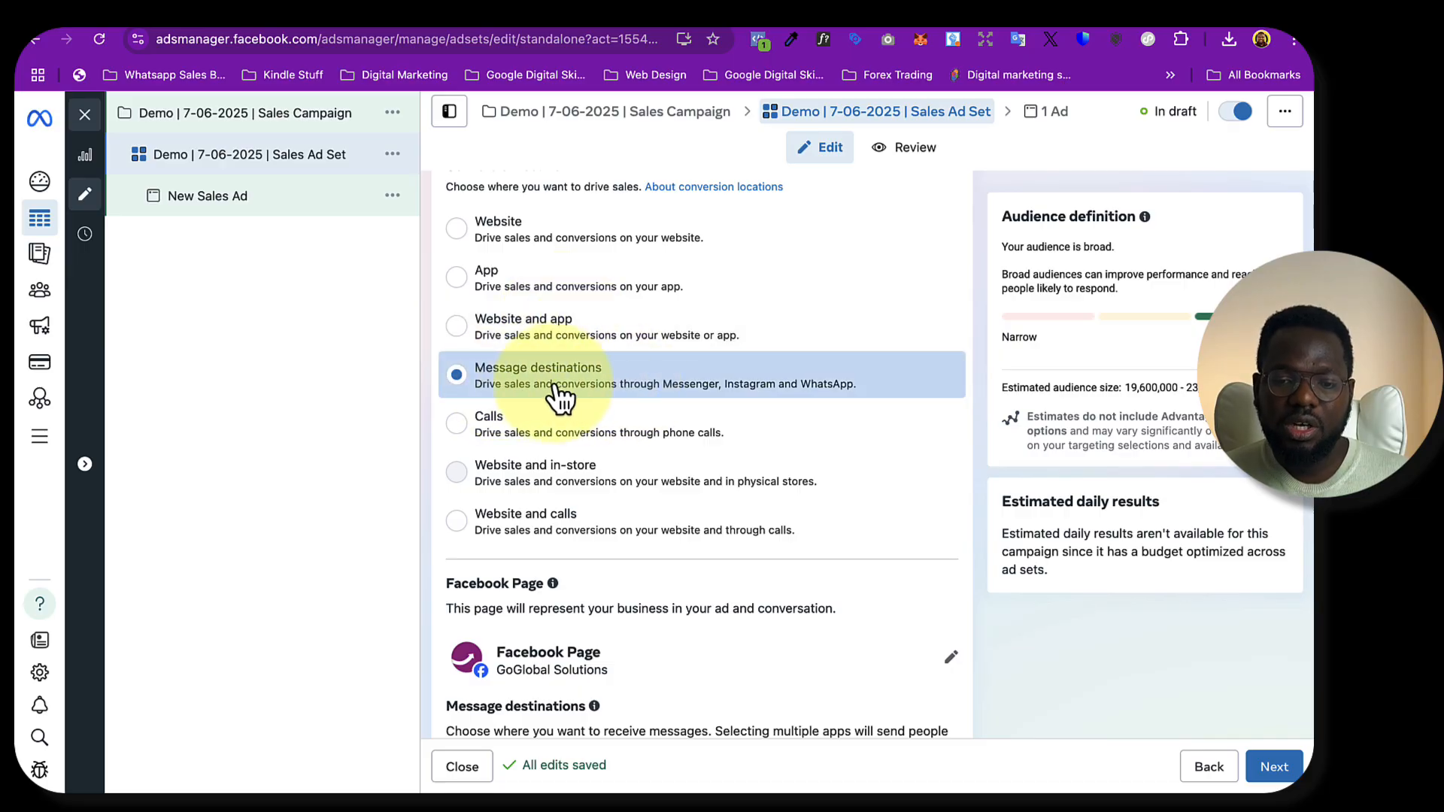
left_click(528, 242)
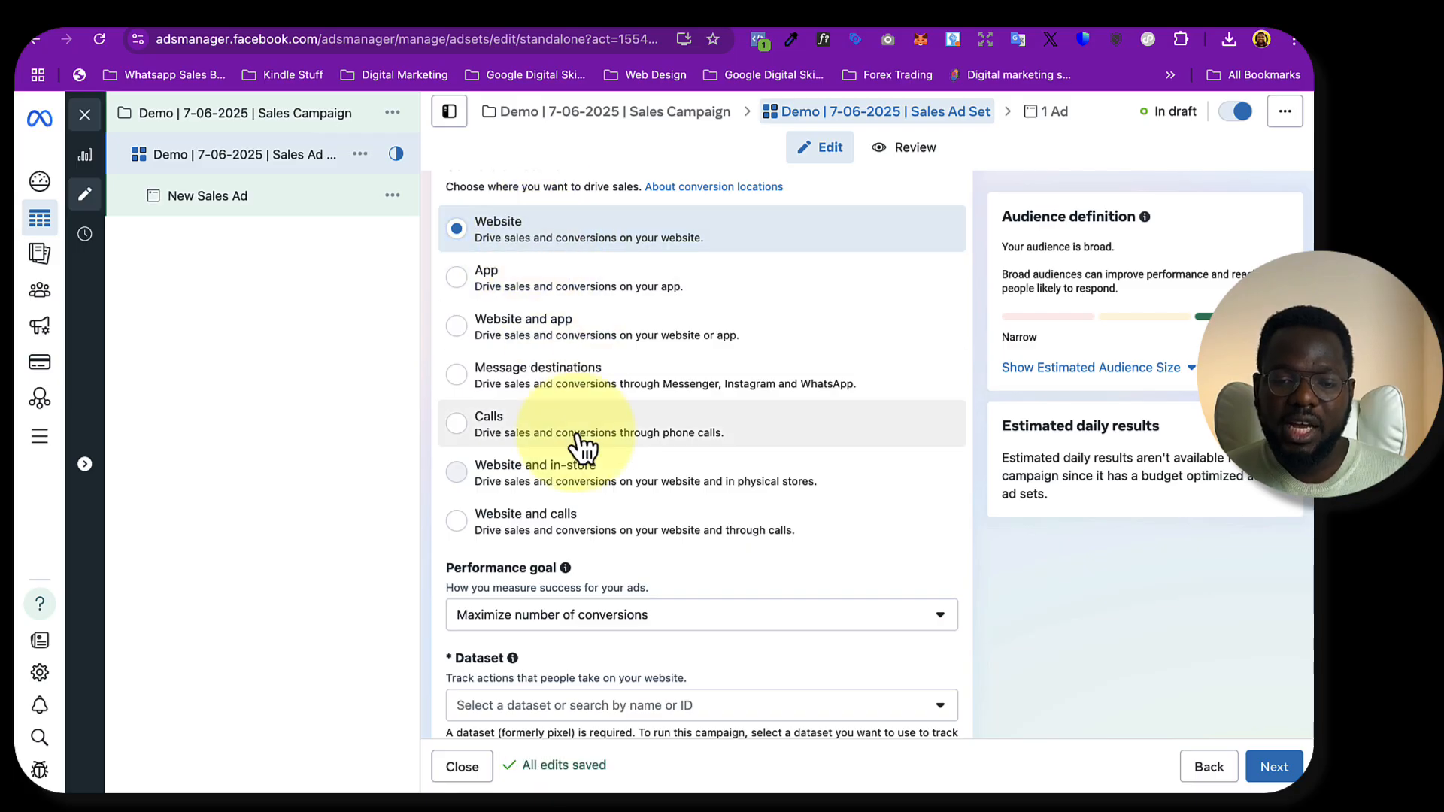
scroll(581, 444, "down", 1)
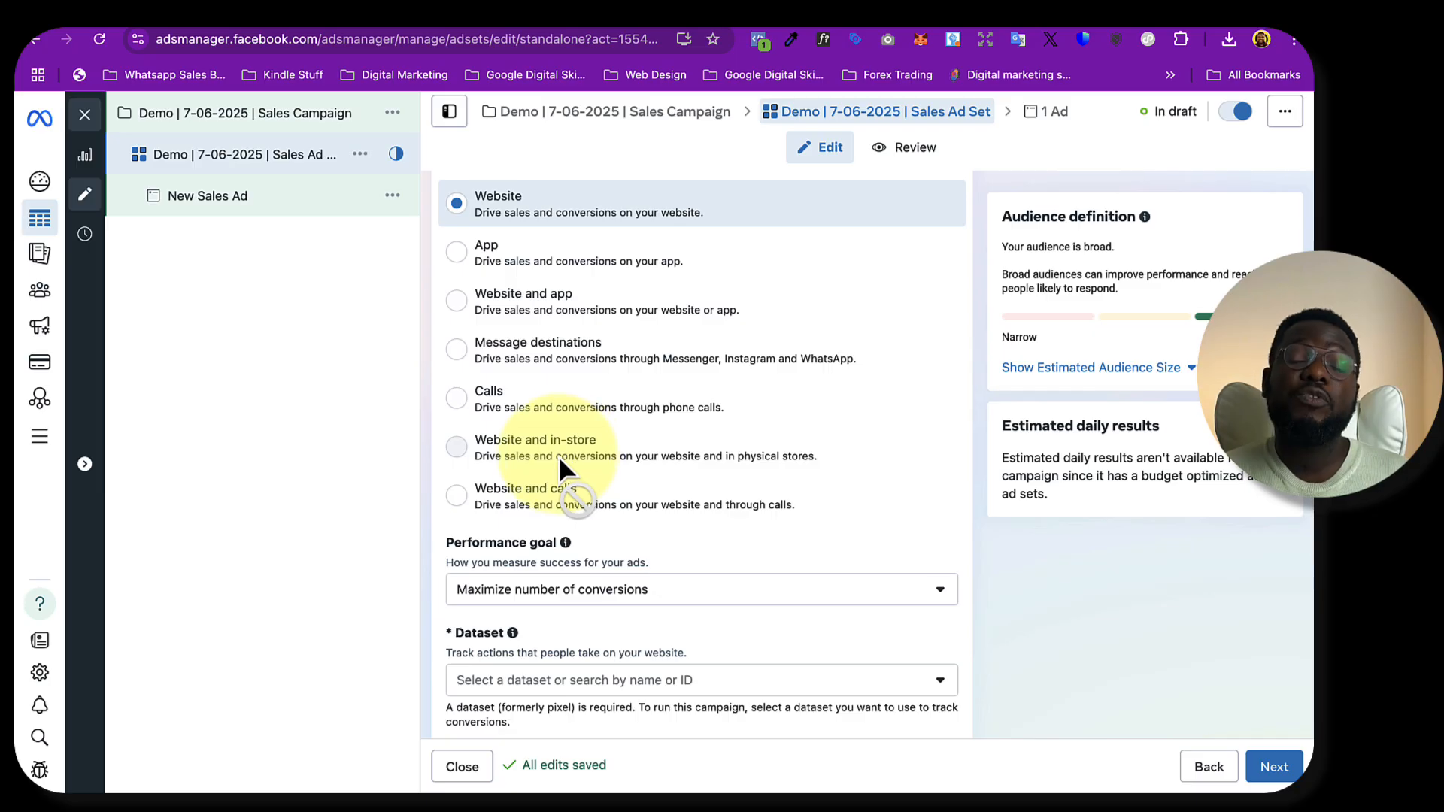
mouse_move(558, 456)
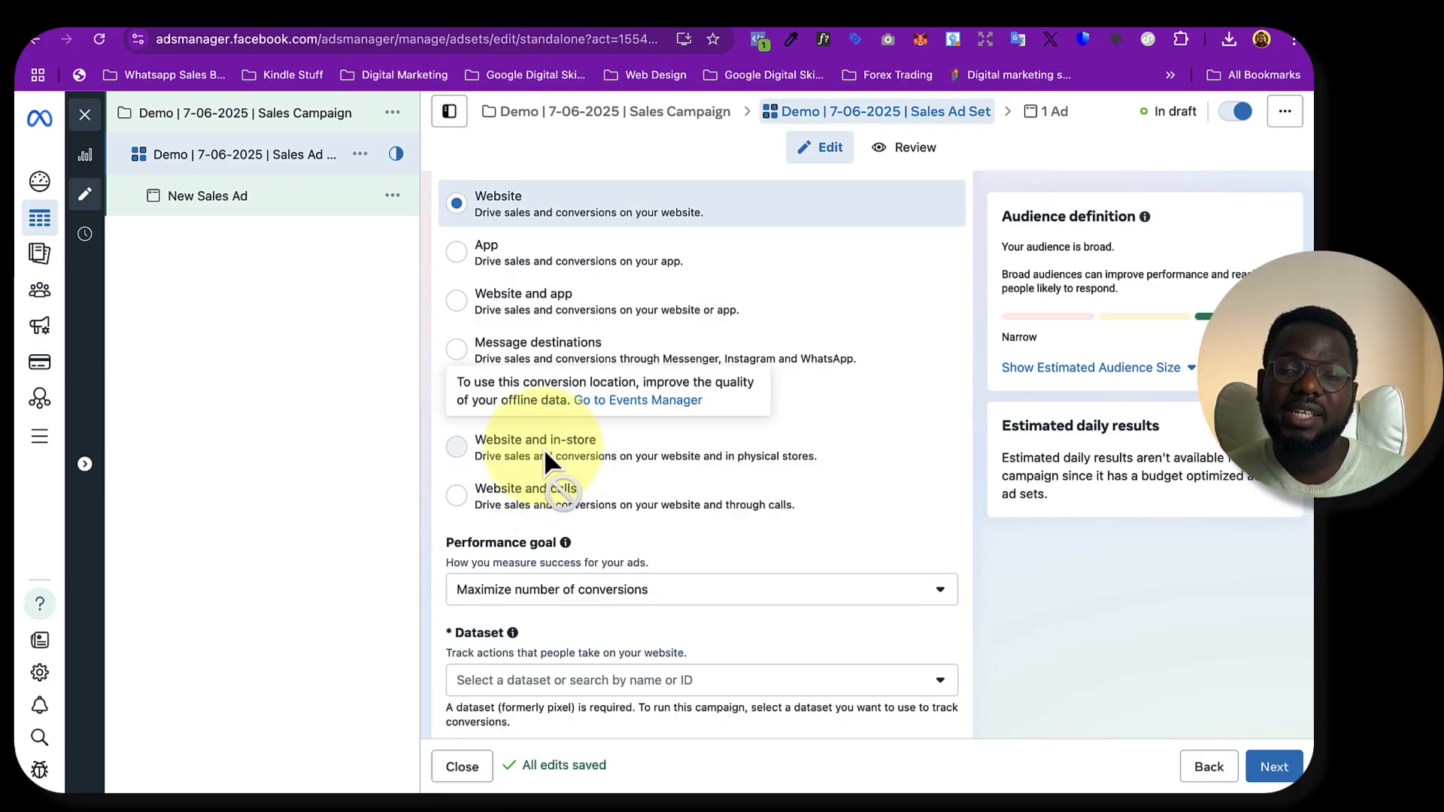
scroll(625, 522, "down", 1)
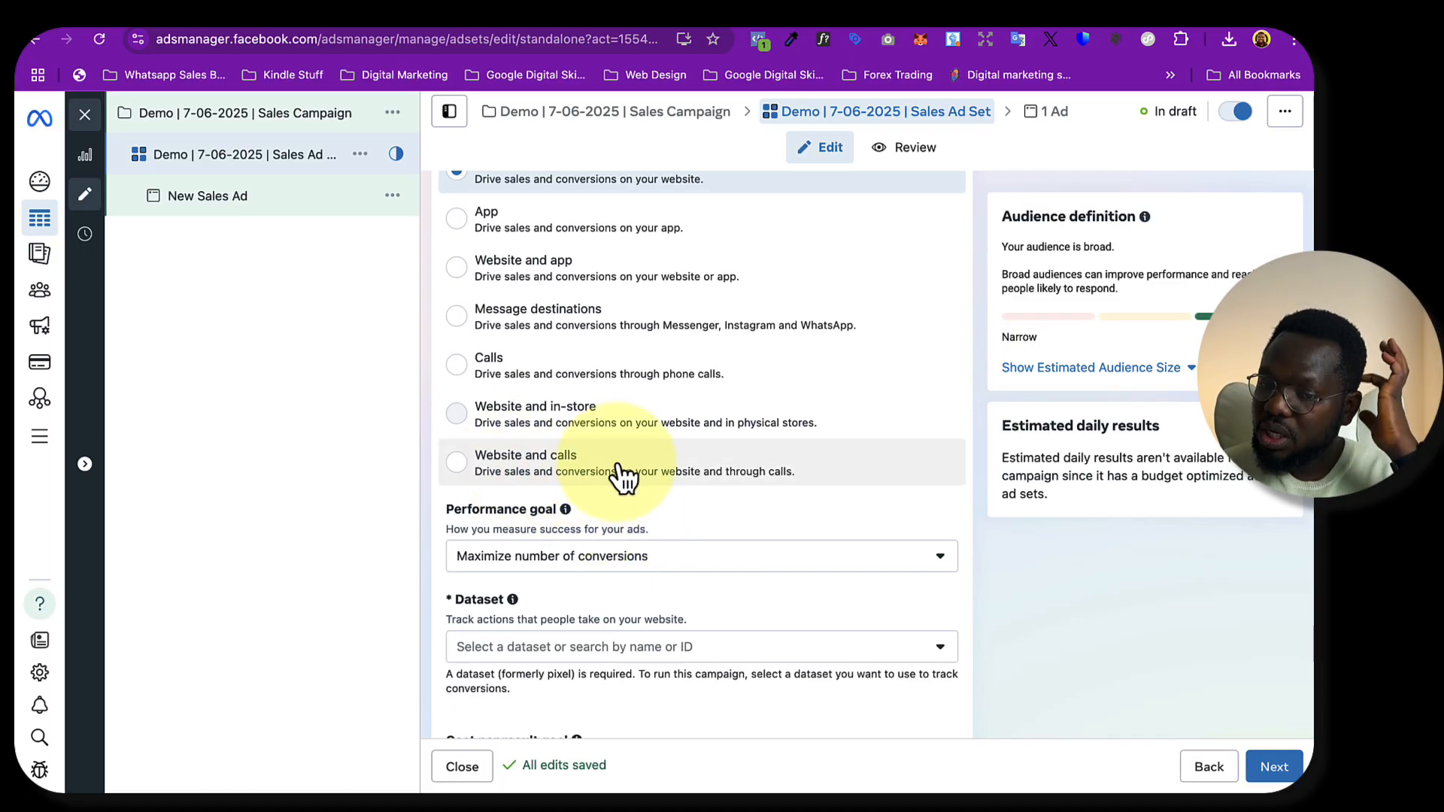
scroll(572, 286, "up", 2)
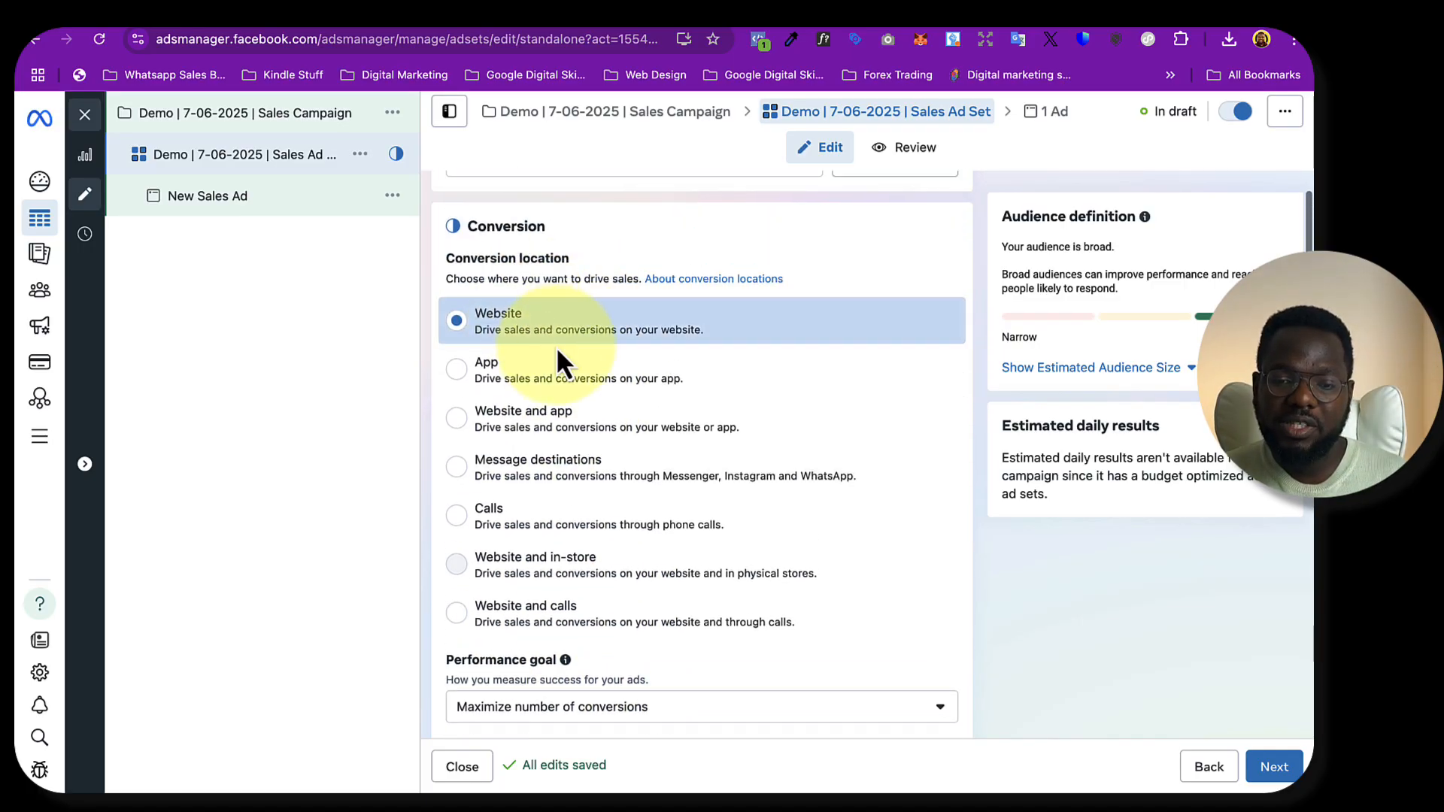
Review the ad set's performance goal options and choose Maximize number of conversions
scroll(602, 324, "down", 5)
left_click(693, 388)
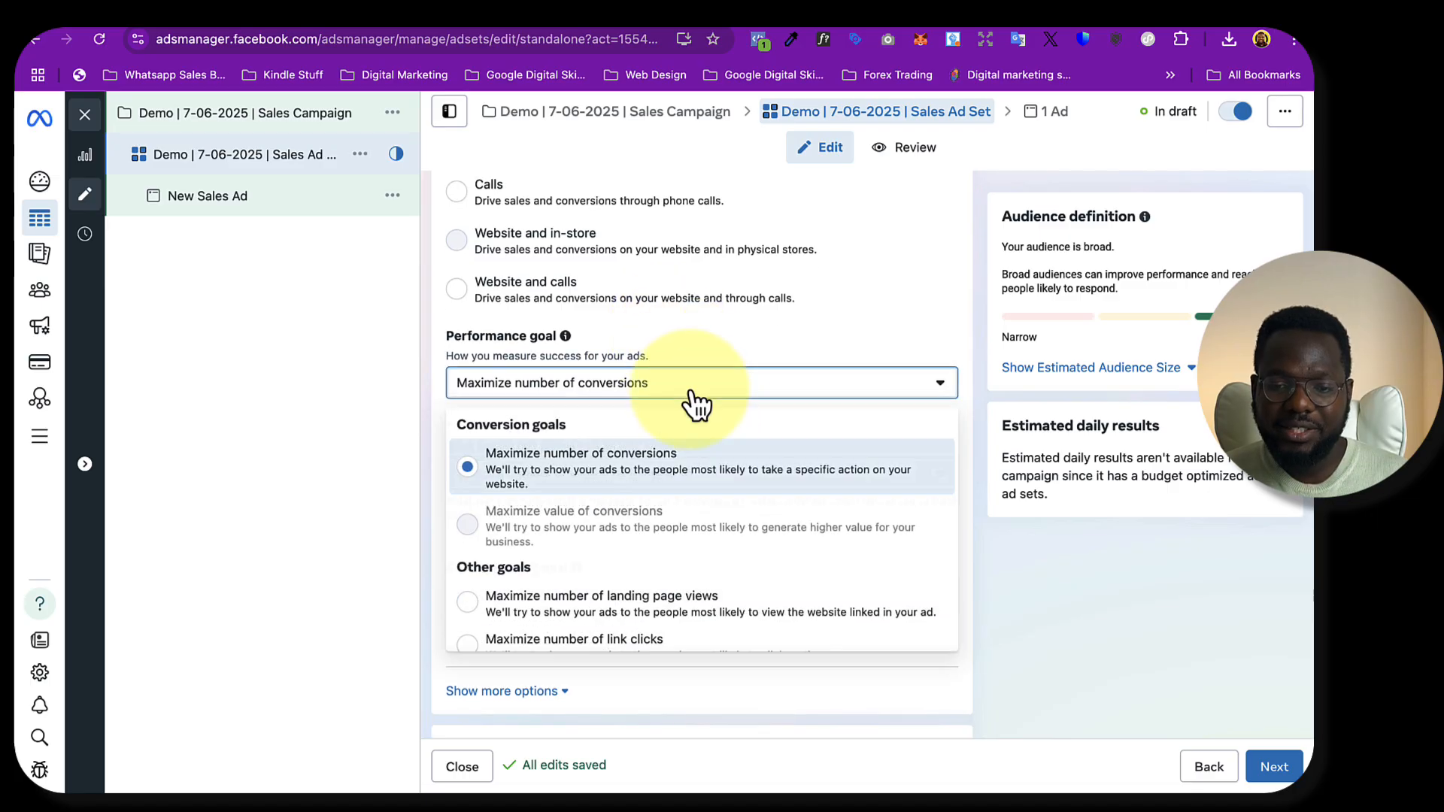
scroll(641, 542, "down", 3)
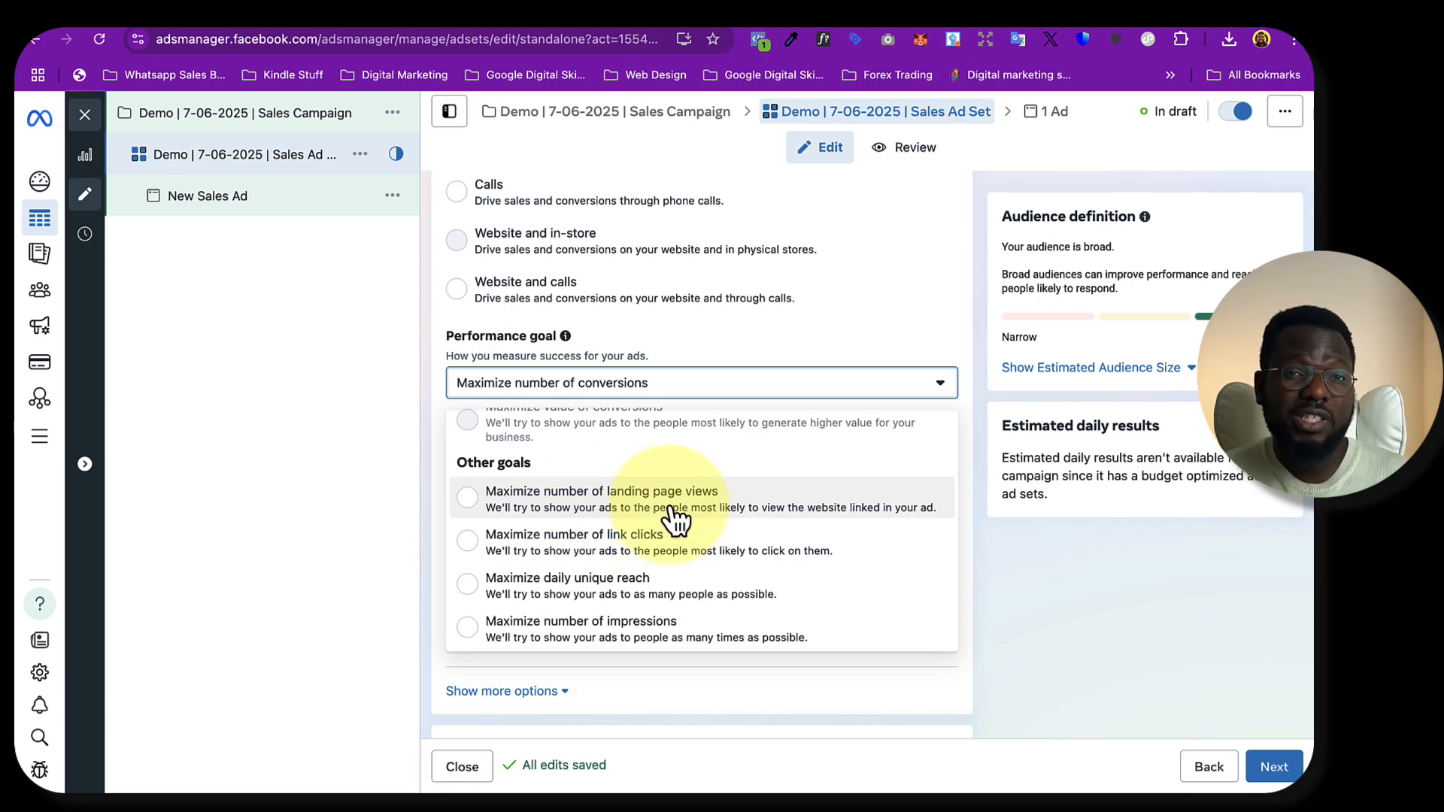
scroll(623, 517, "up", 1)
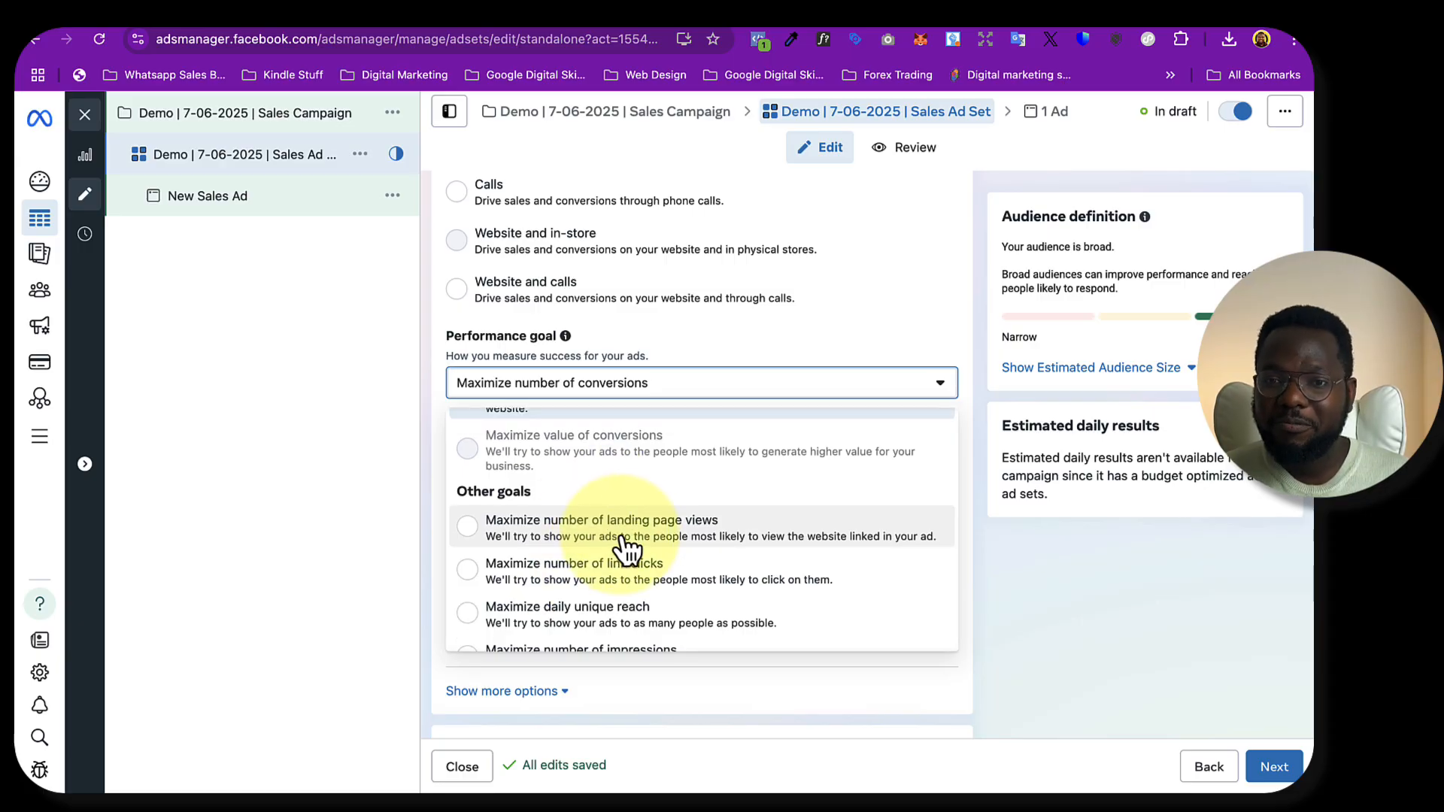
scroll(622, 536, "up", 3)
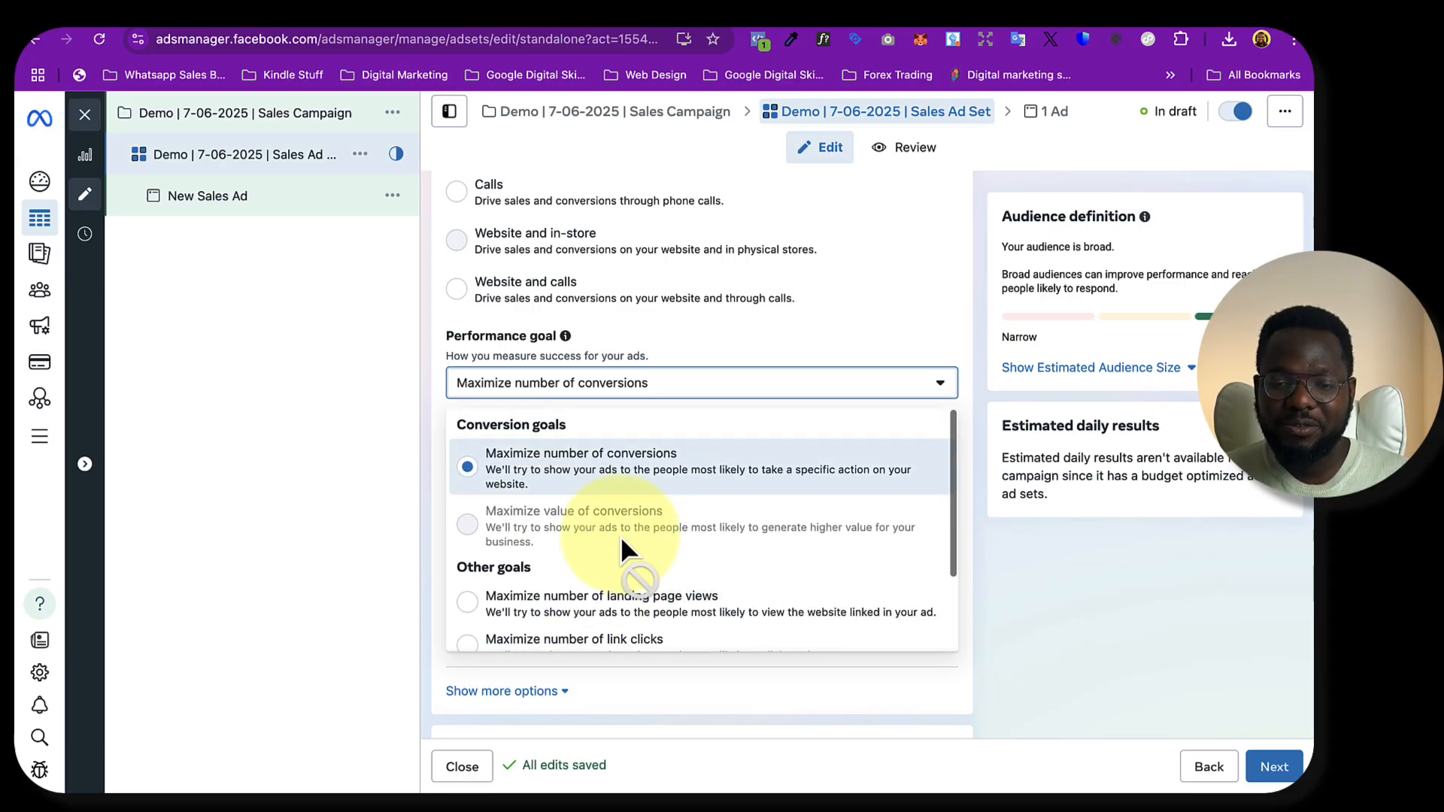
left_click(636, 481)
Select GoGLOBAL Web Pixel as the dataset for tracking website actions
scroll(711, 519, "down", 2)
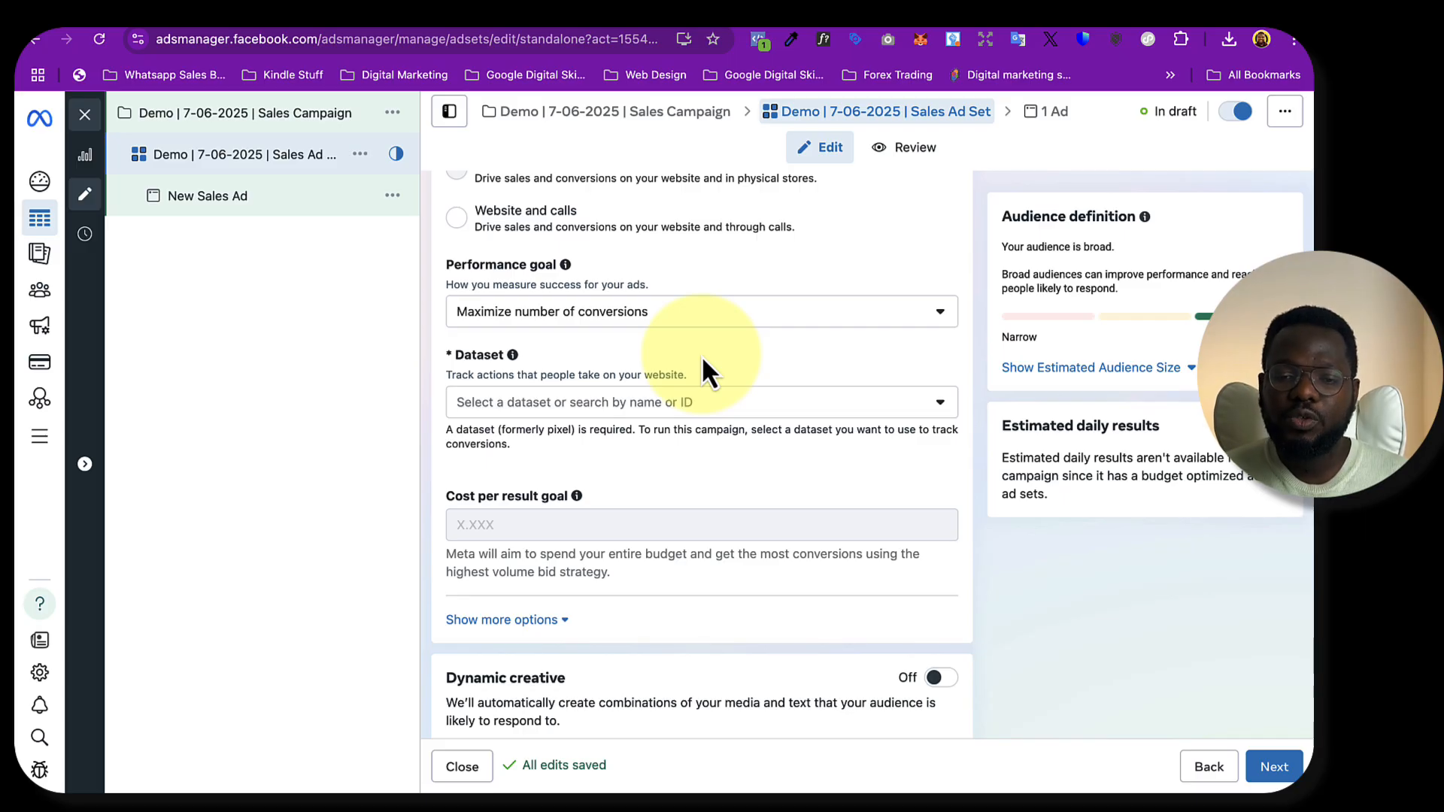
left_click(725, 413)
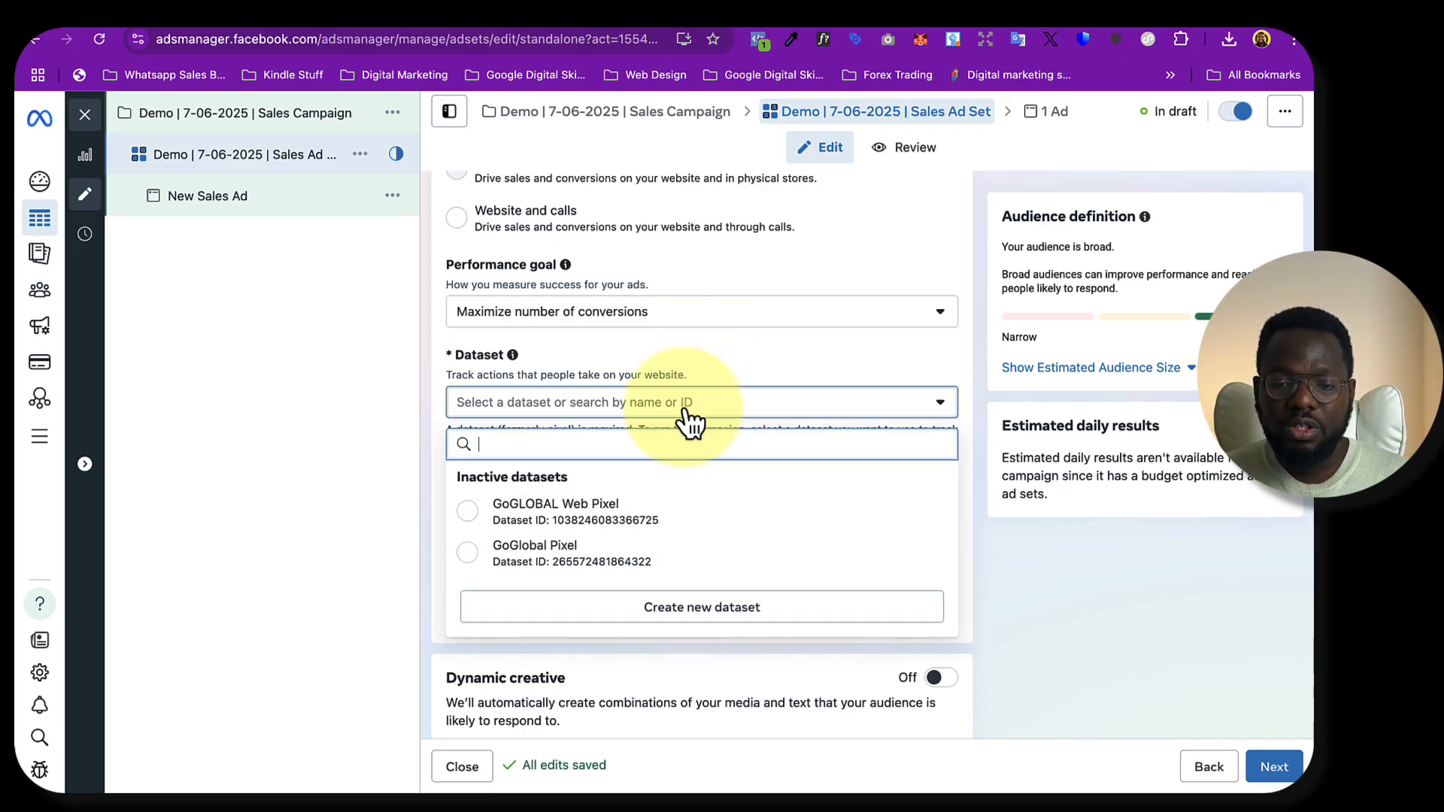
left_click(571, 515)
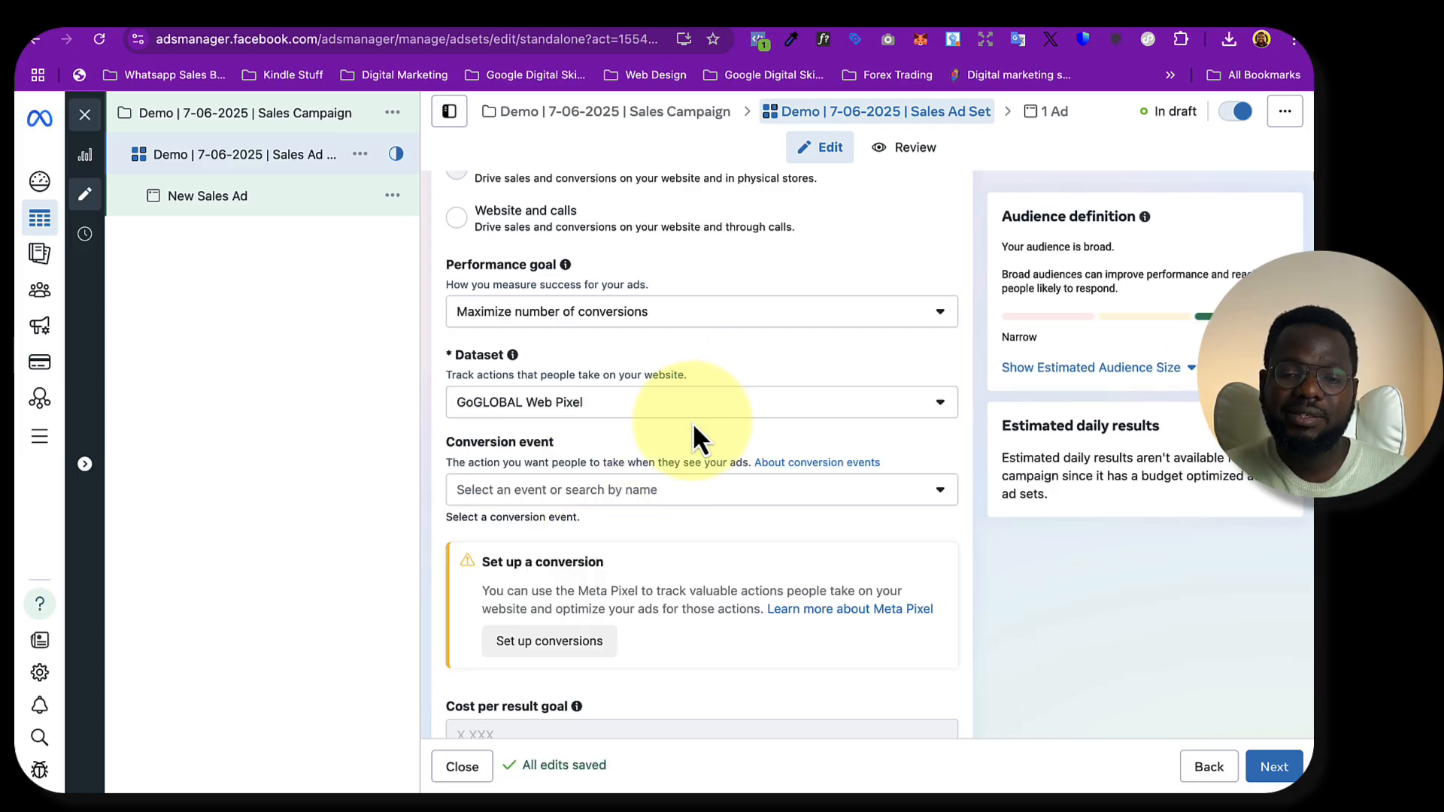
Review the available conversion events for the dataset and choose Purchase
scroll(692, 422, "down", 3)
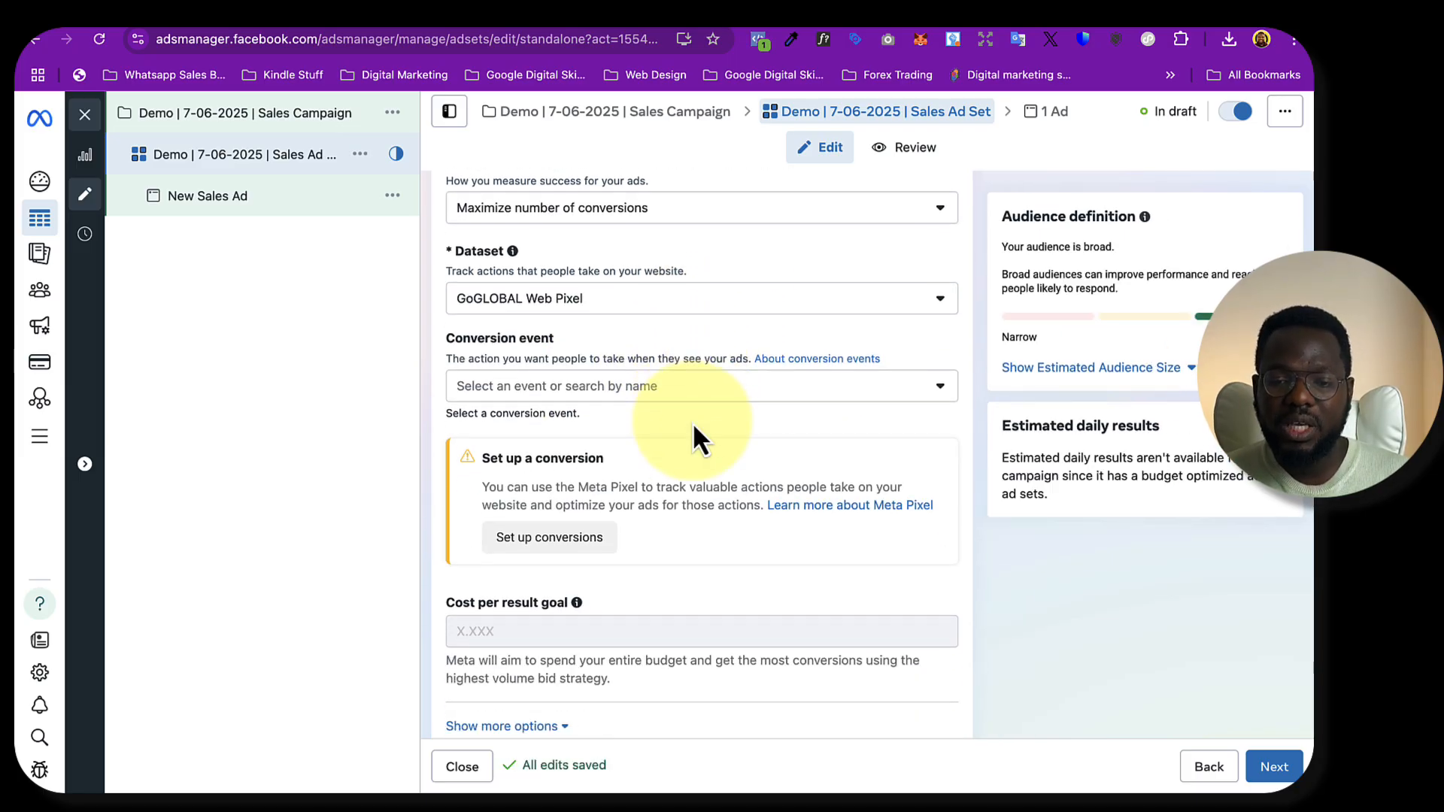
left_click(644, 398)
scroll(613, 561, "down", 3)
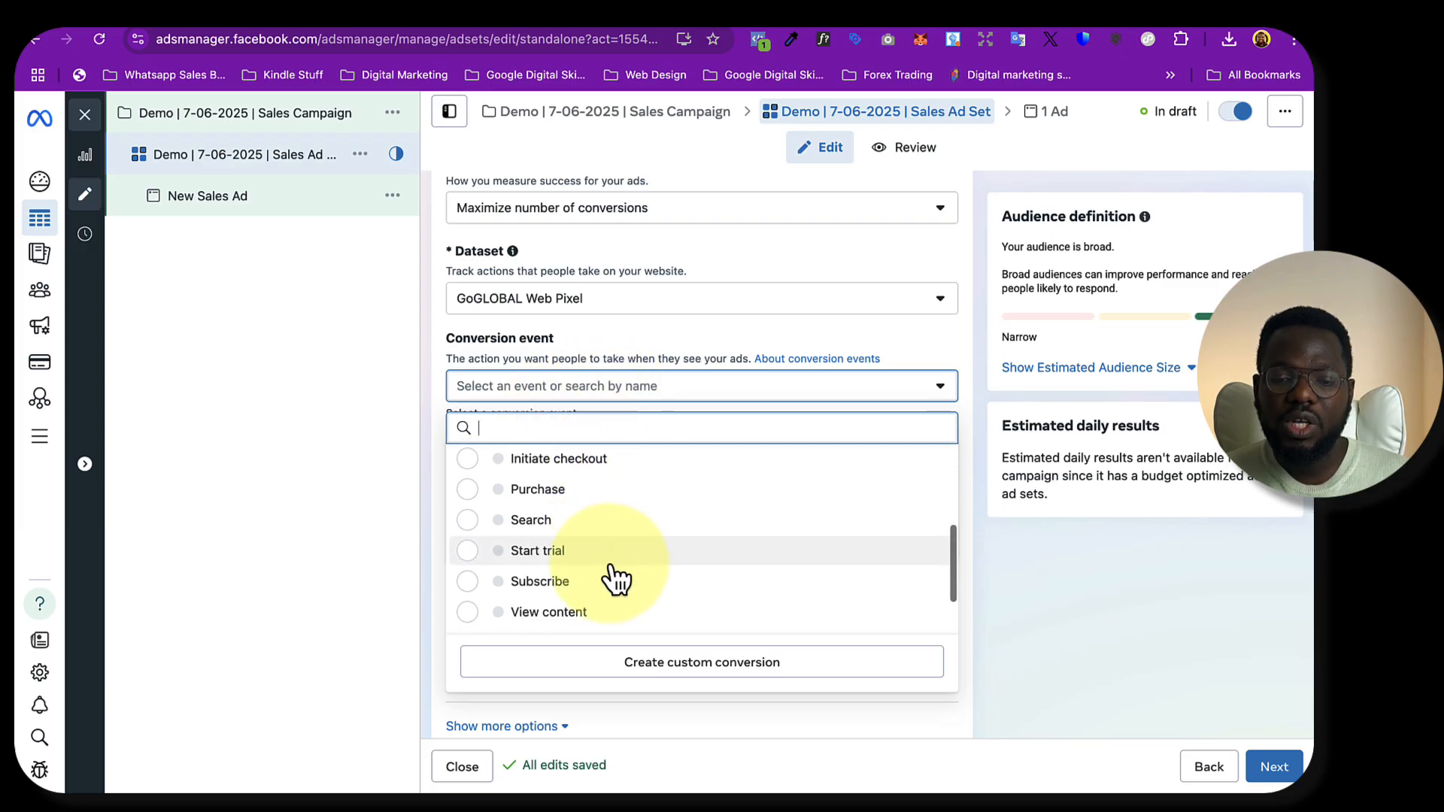
scroll(619, 490, "up", 3)
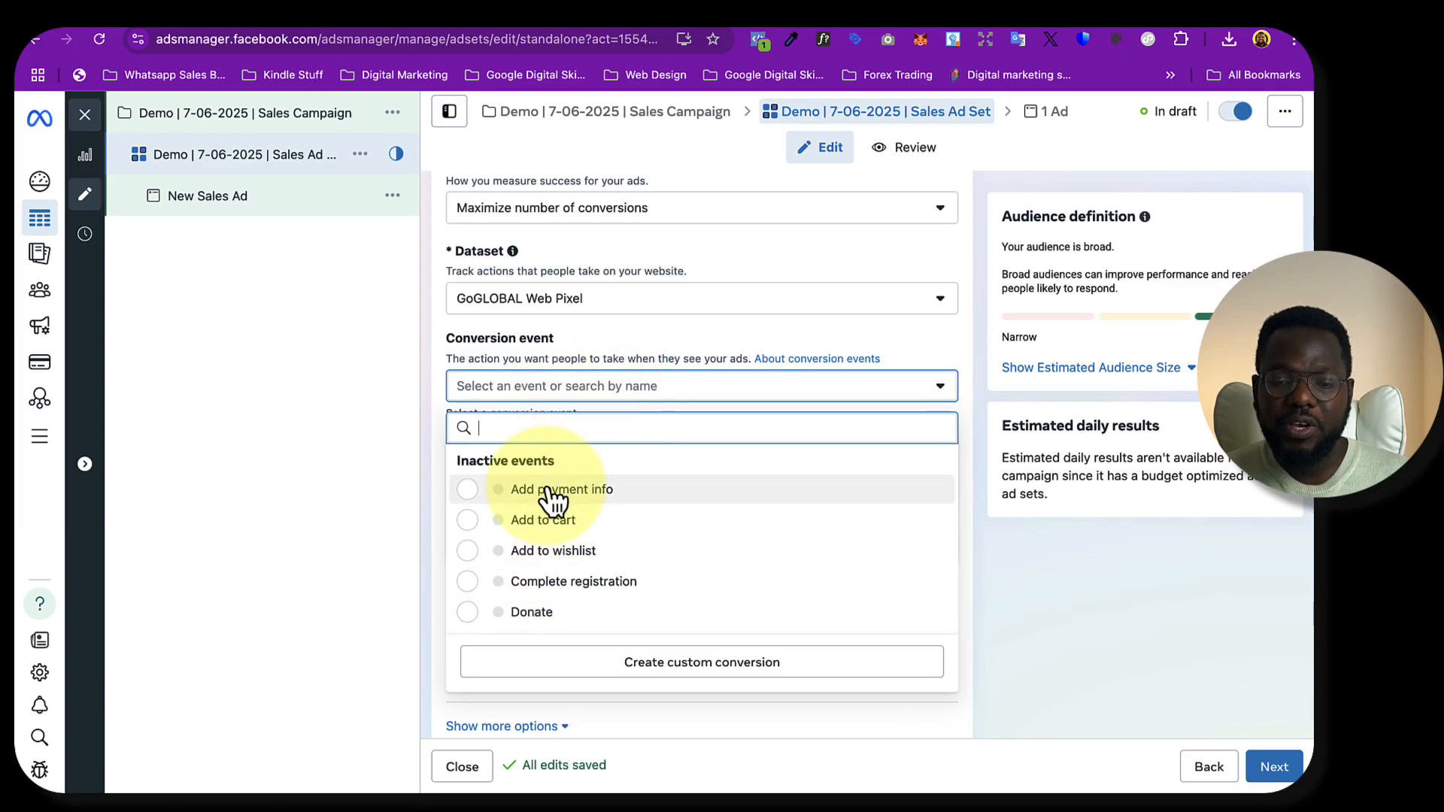
scroll(581, 570, "down", 2)
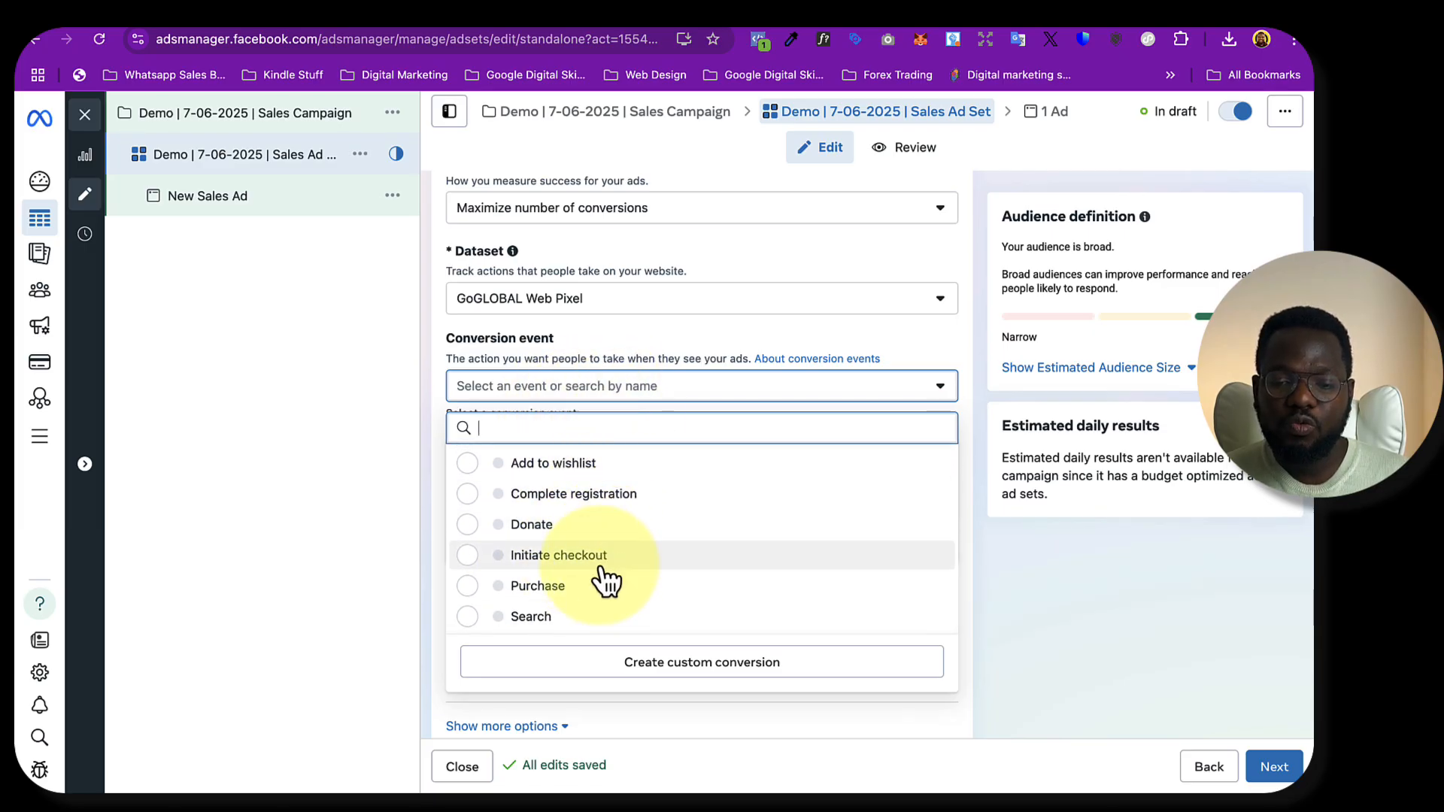
left_click(562, 587)
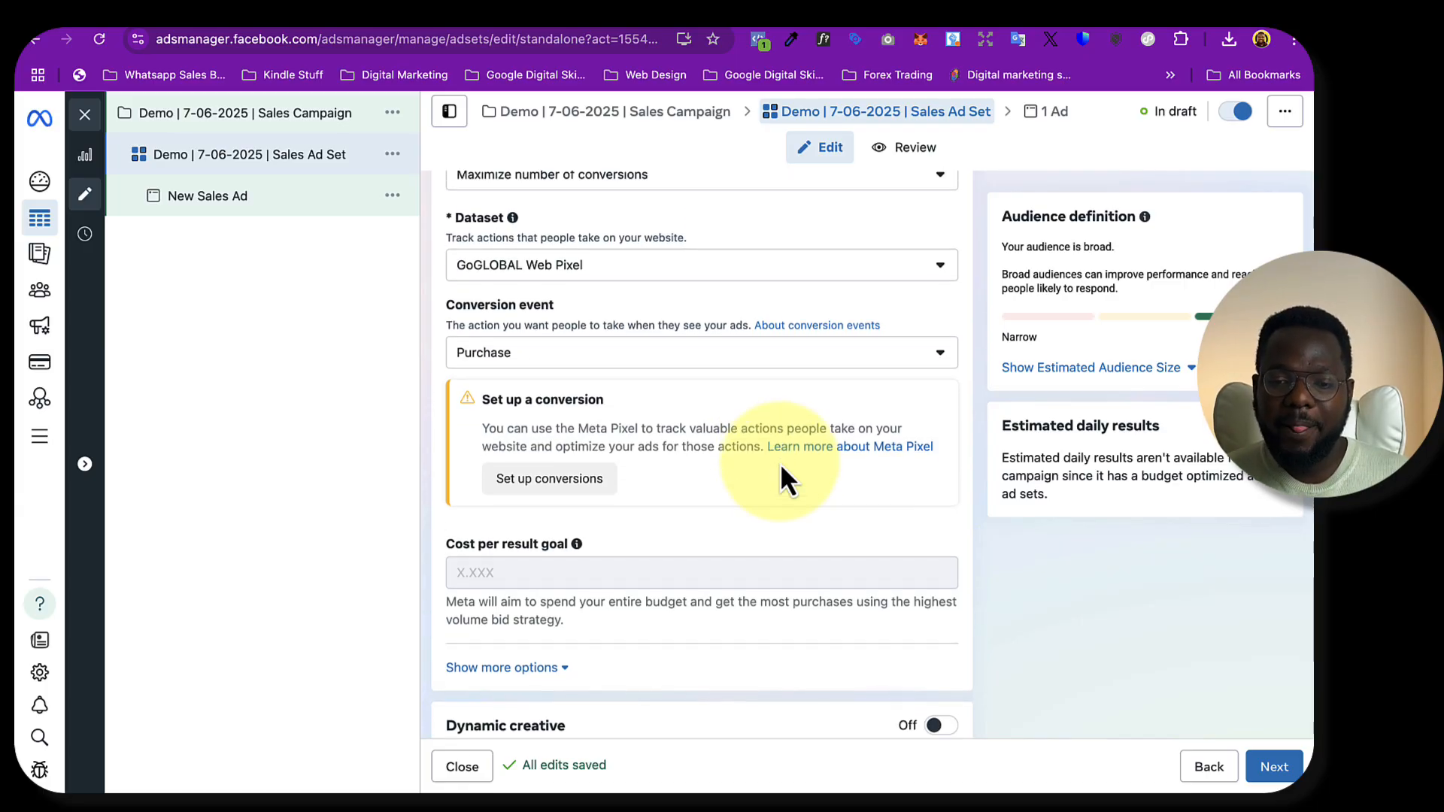
Try turning on dynamic creative for the ad set, look through the remaining sections, and turn it off again
scroll(779, 462, "down", 2)
scroll(758, 485, "down", 4)
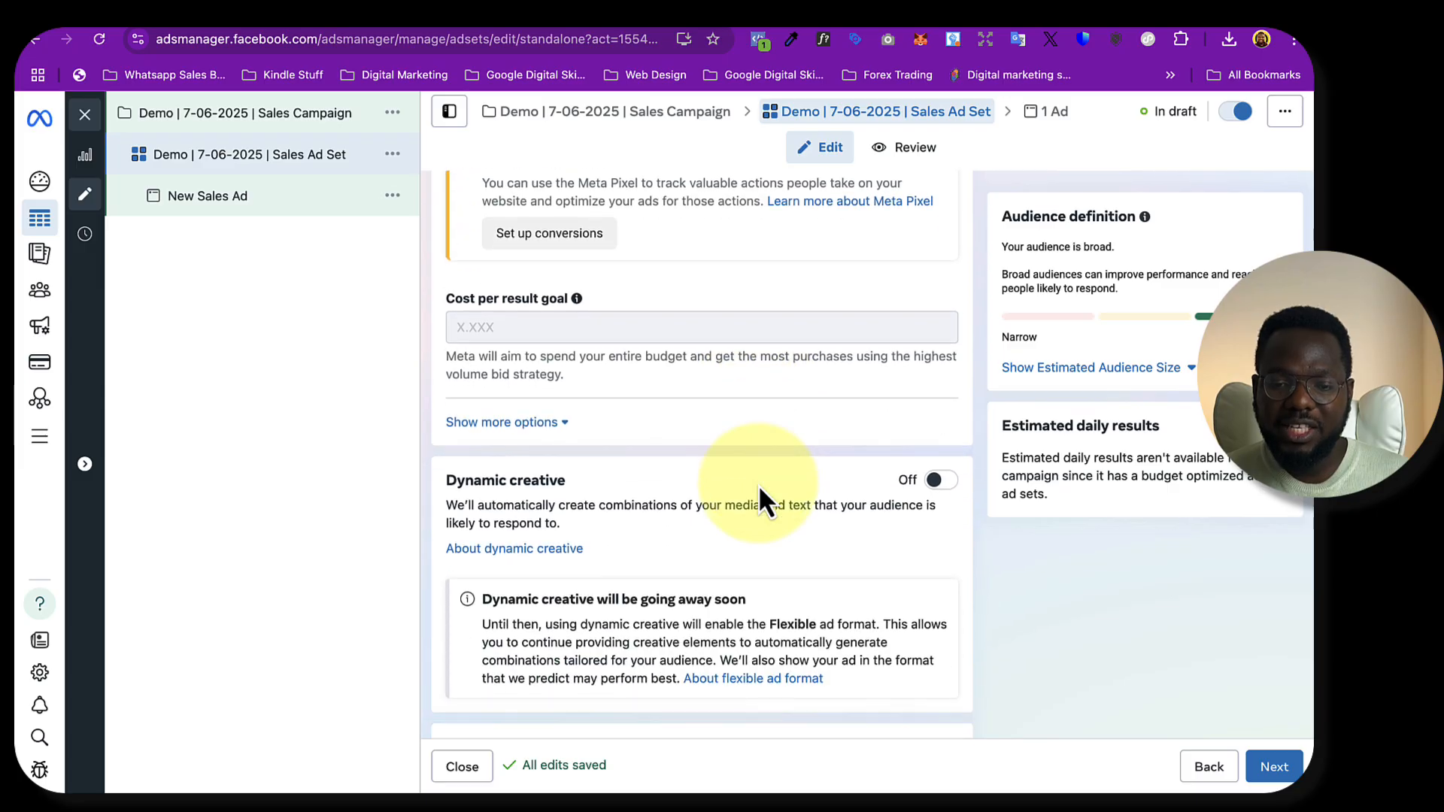
scroll(707, 376, "up", 2)
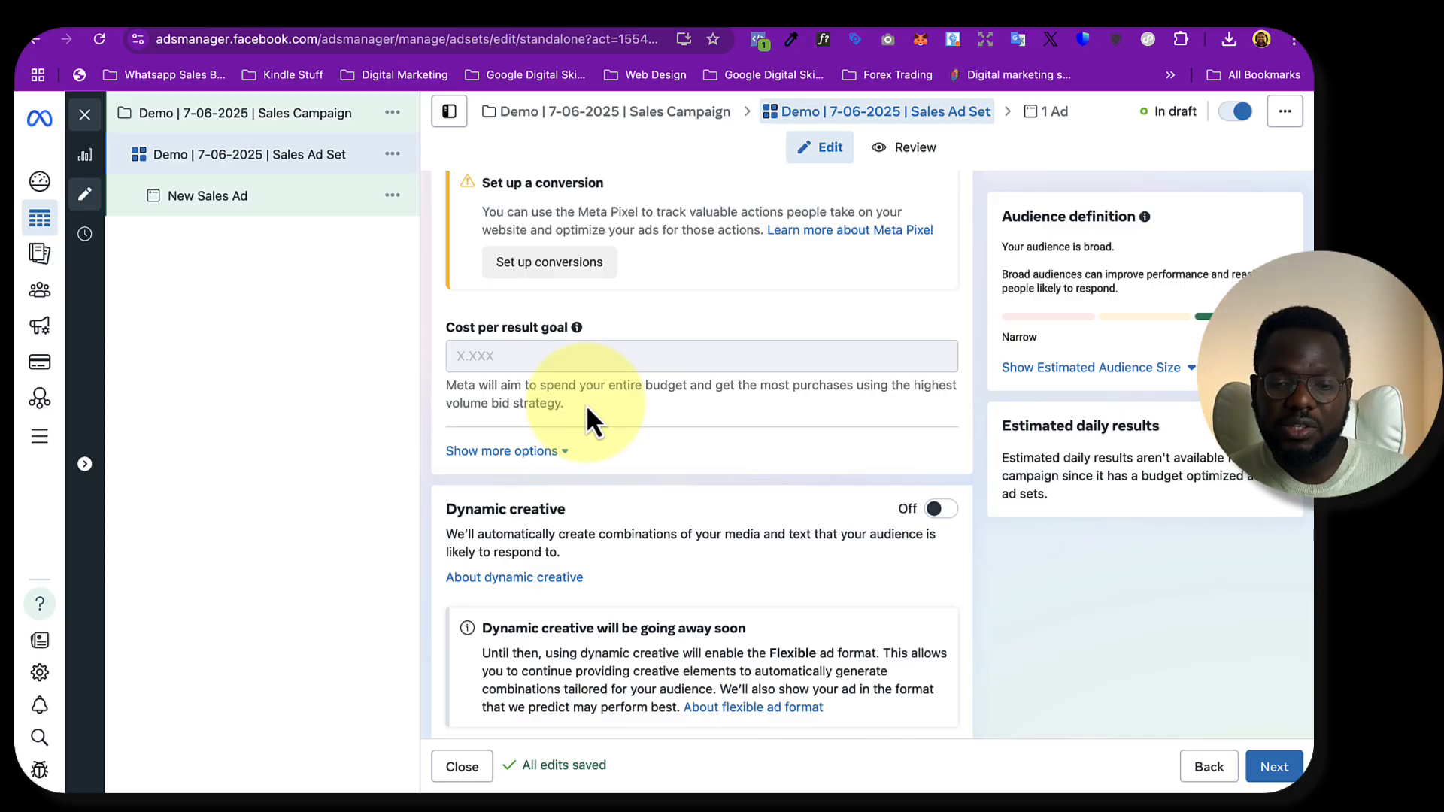
scroll(586, 404, "down", 3)
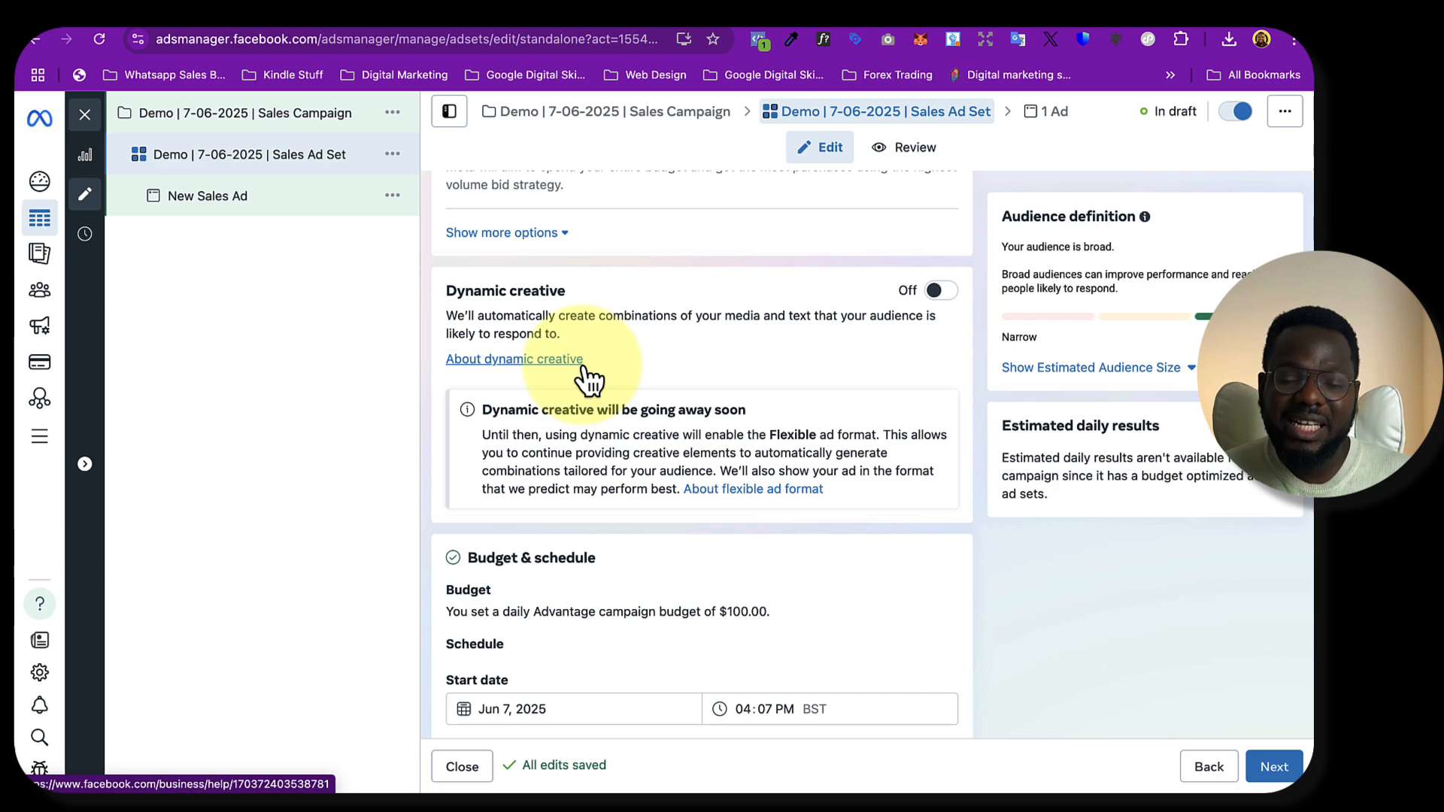
left_click(943, 293)
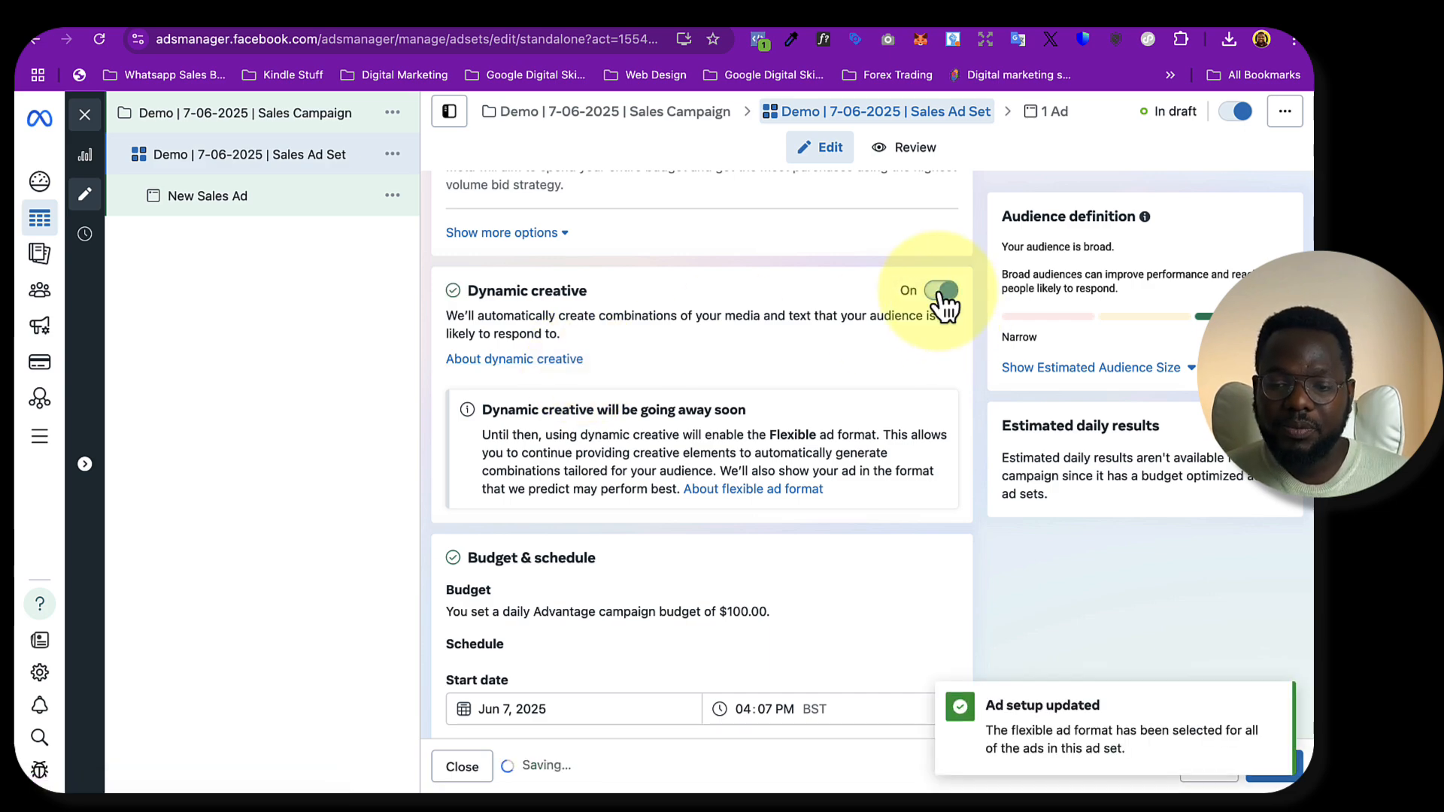
scroll(826, 435, "down", 12)
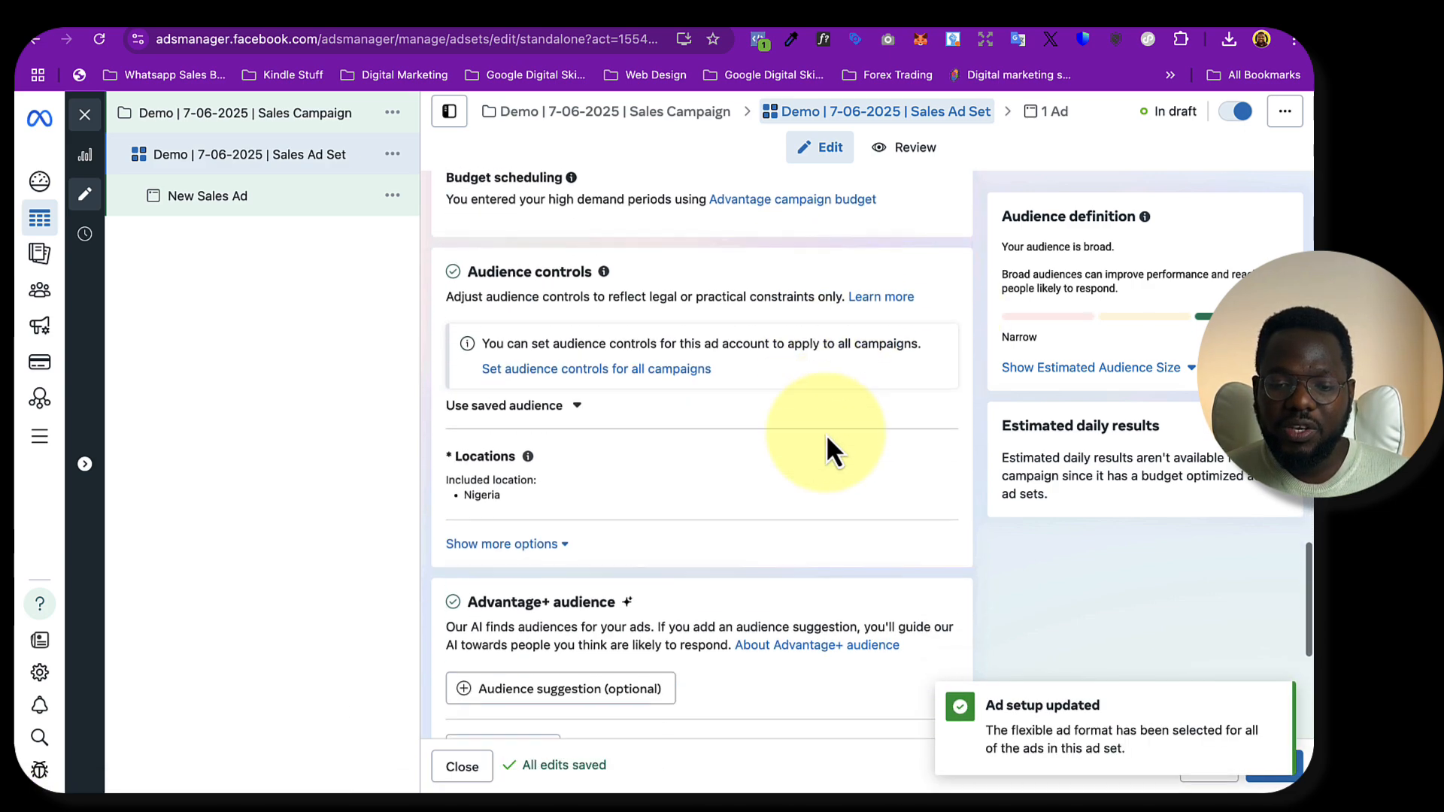
scroll(826, 435, "down", 3)
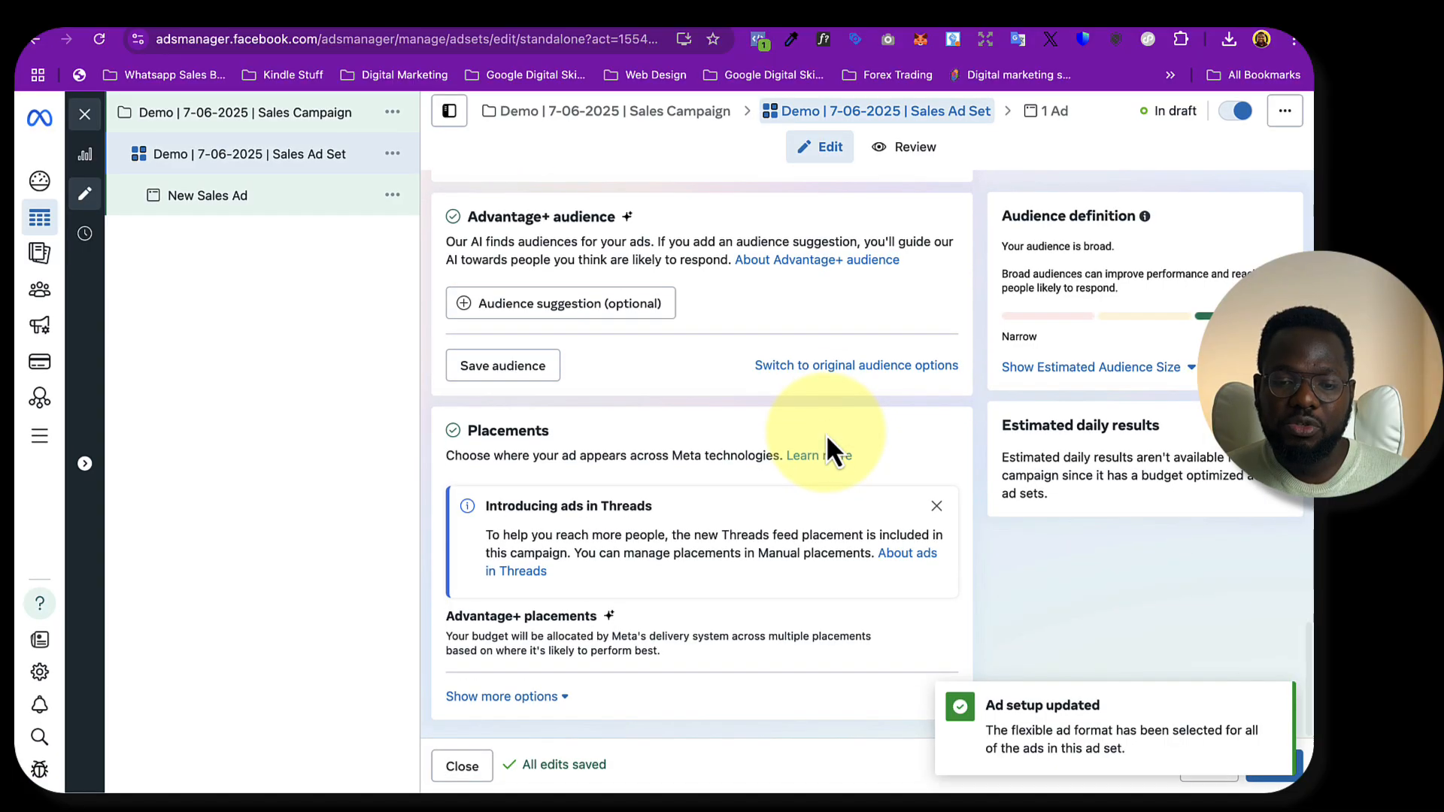
scroll(826, 435, "up", 8)
scroll(825, 435, "up", 6)
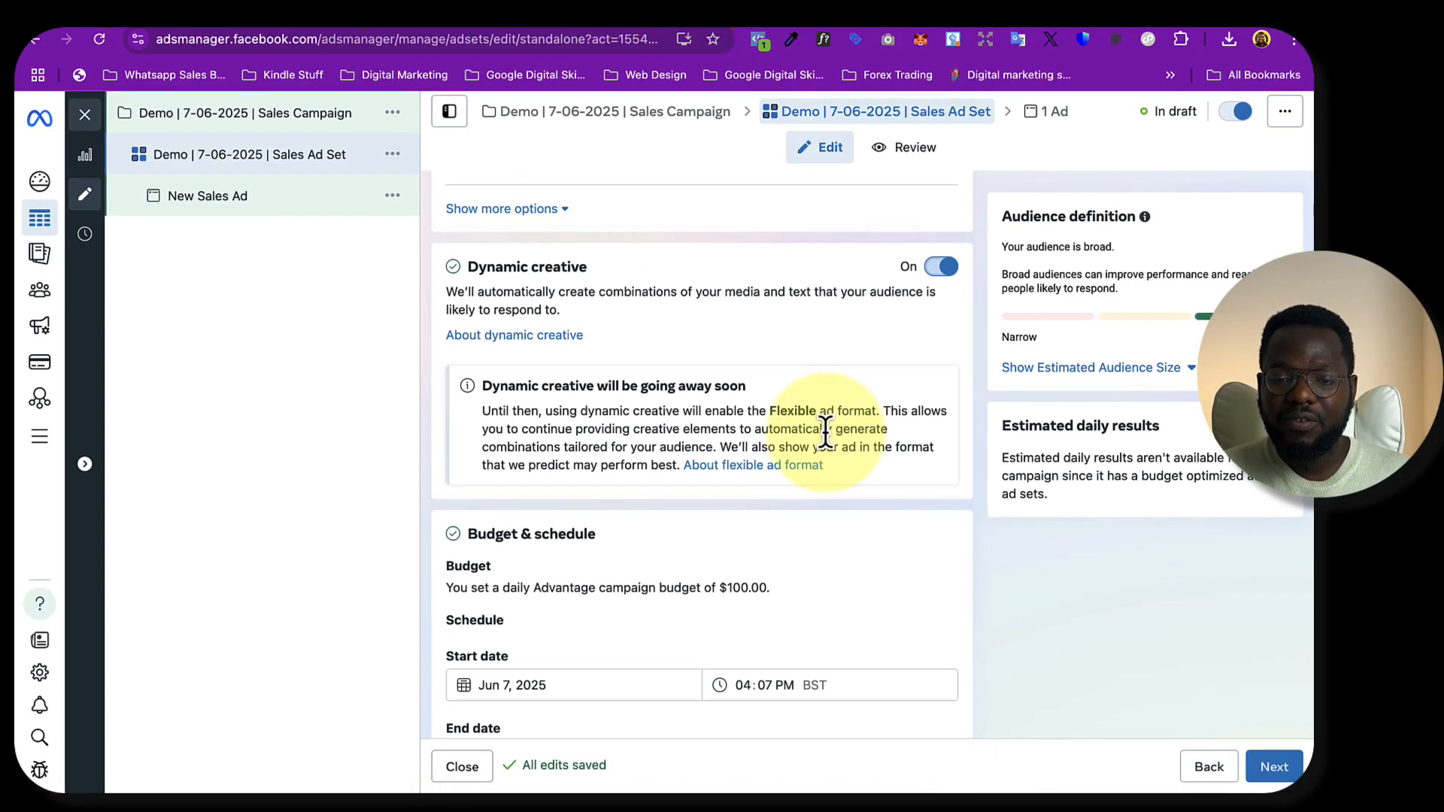
scroll(826, 434, "down", 1)
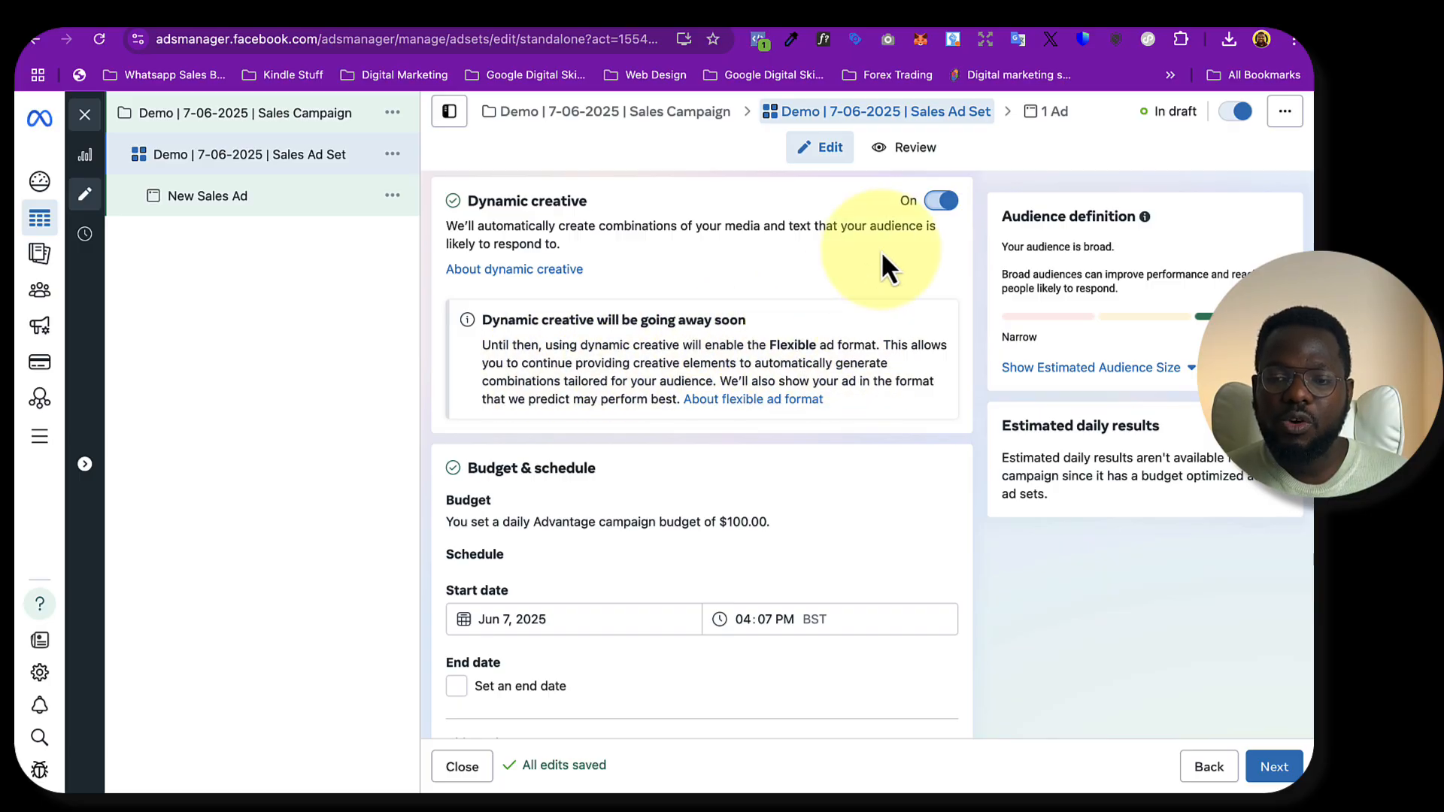
left_click(940, 202)
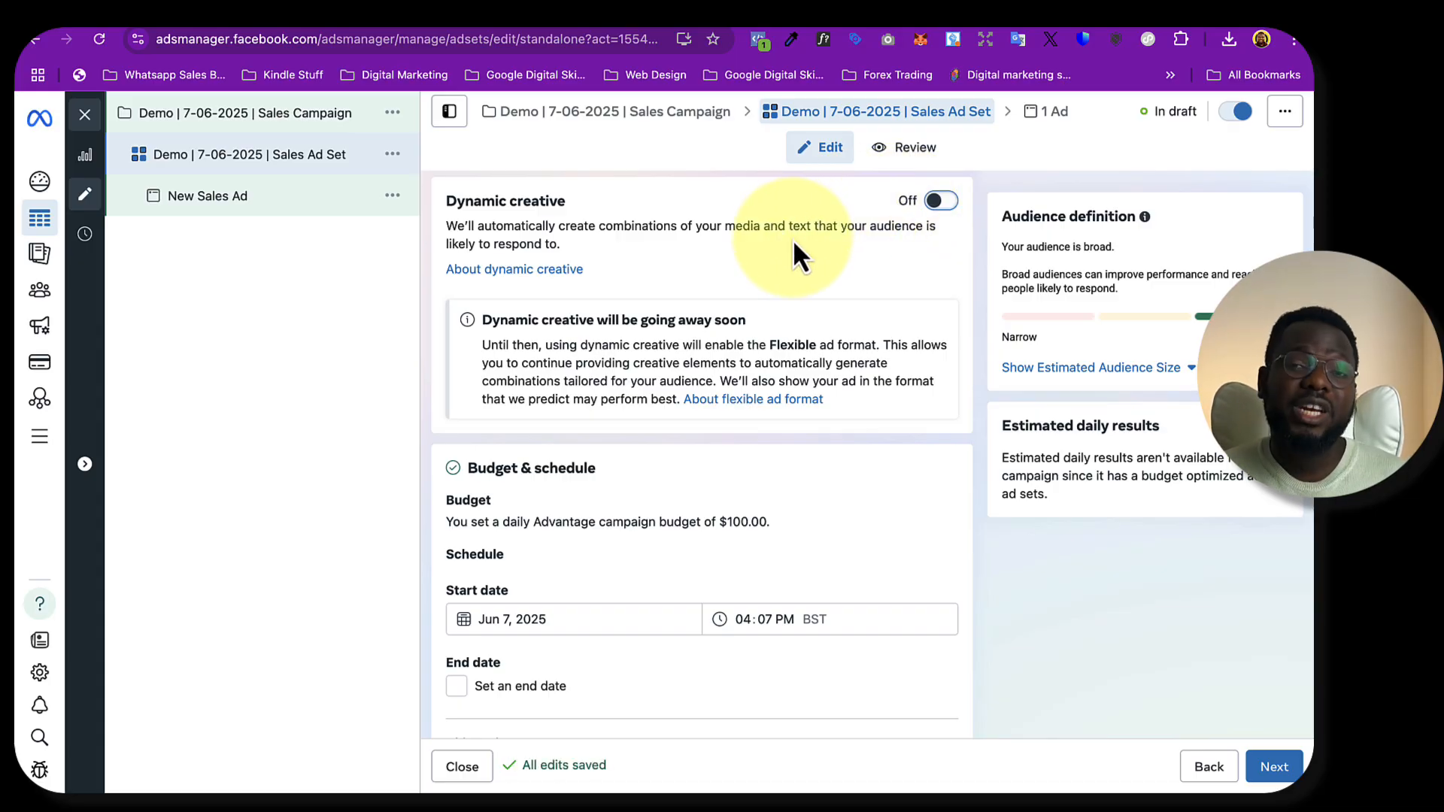
Examine the ad set's budget and schedule section, check the campaign-level budget settings, and return to the ad set
scroll(780, 271, "down", 2)
scroll(780, 272, "down", 2)
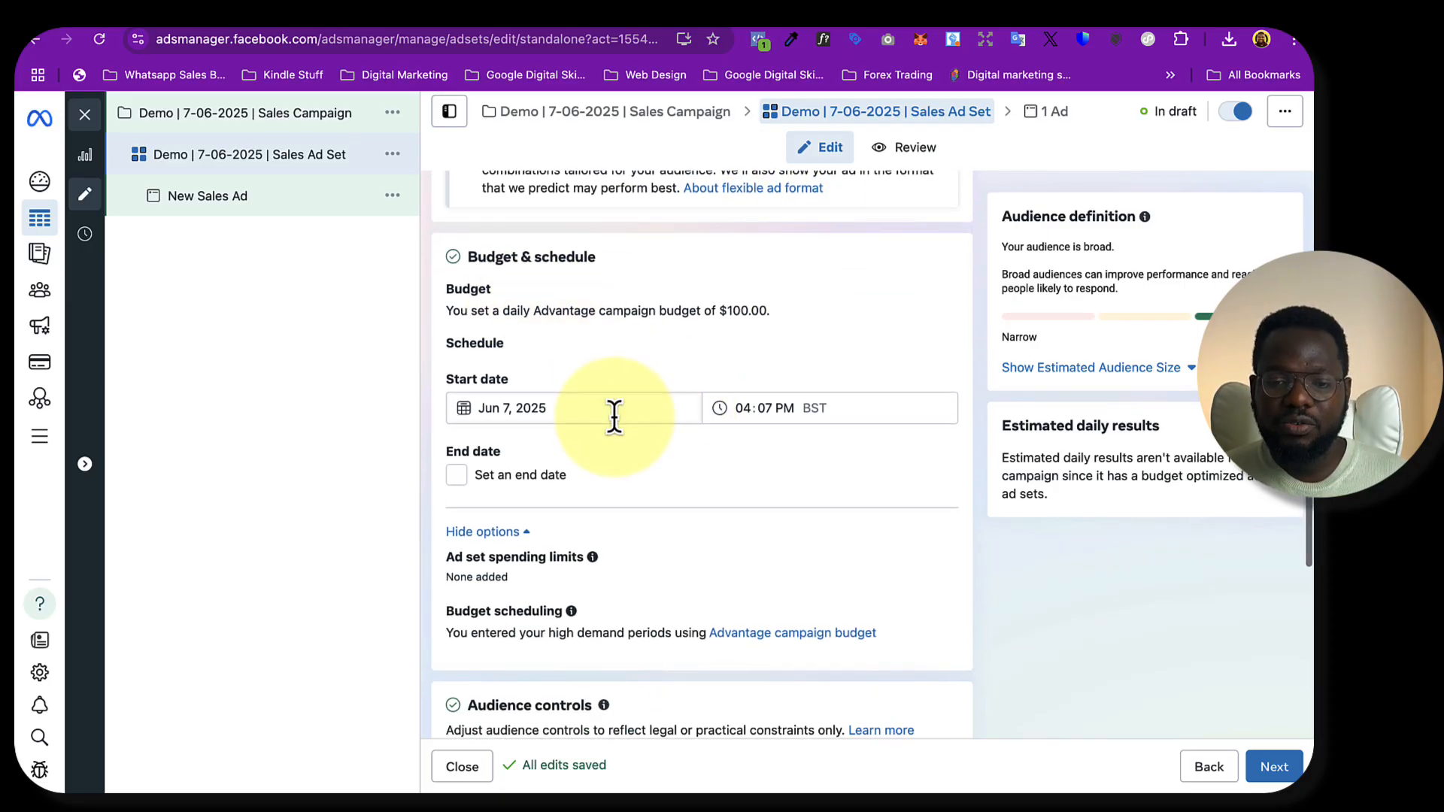
scroll(614, 361, "down", 1)
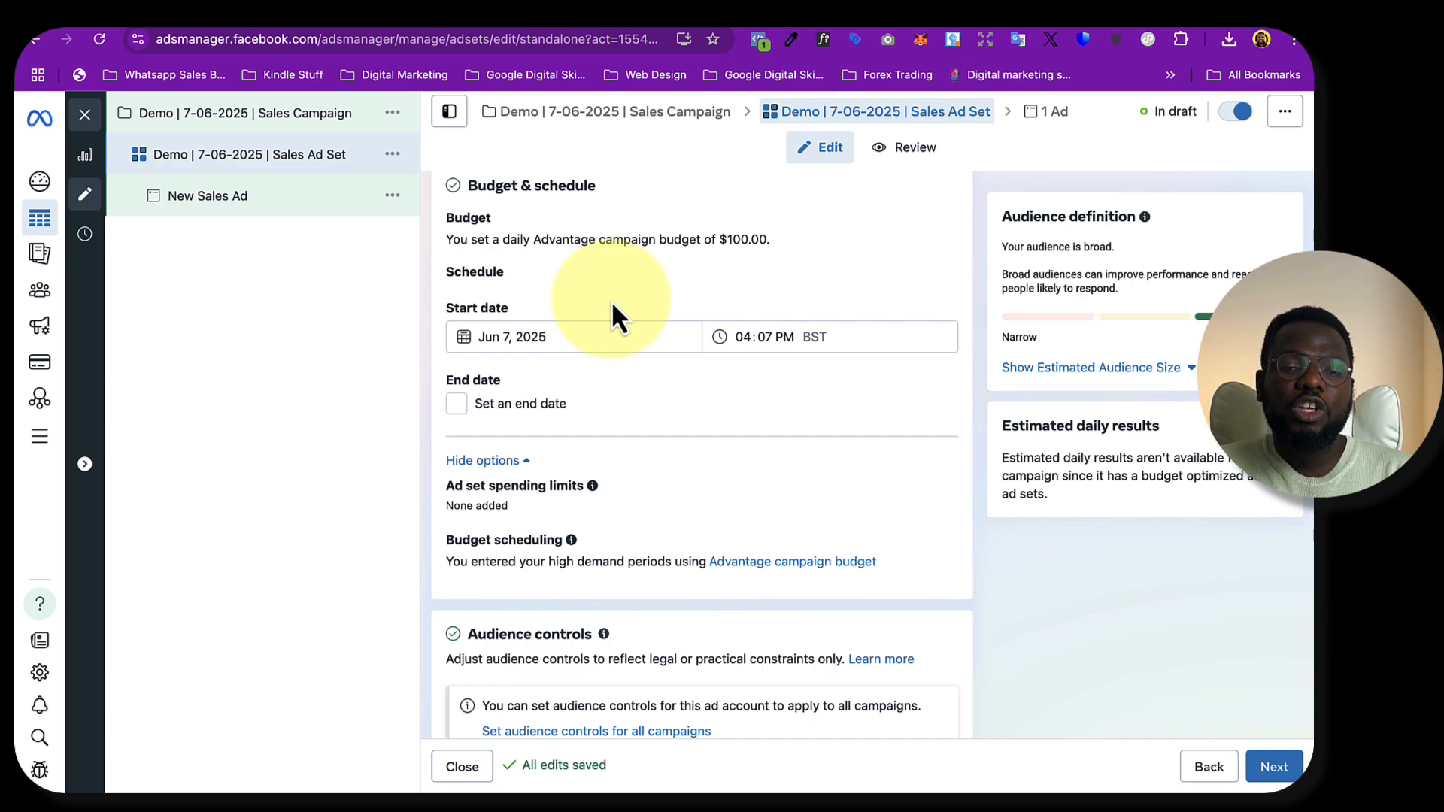
left_click(308, 116)
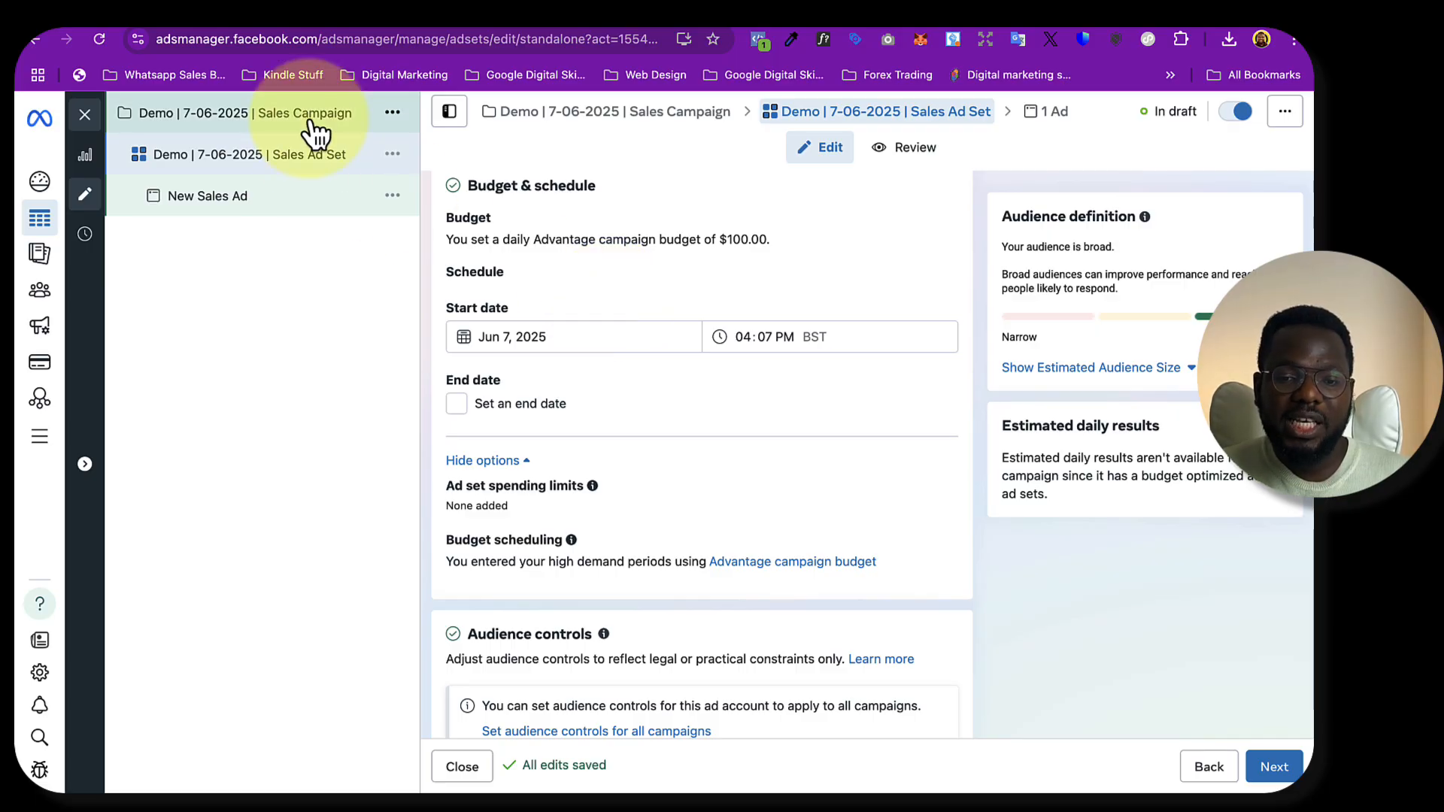
scroll(598, 504, "down", 15)
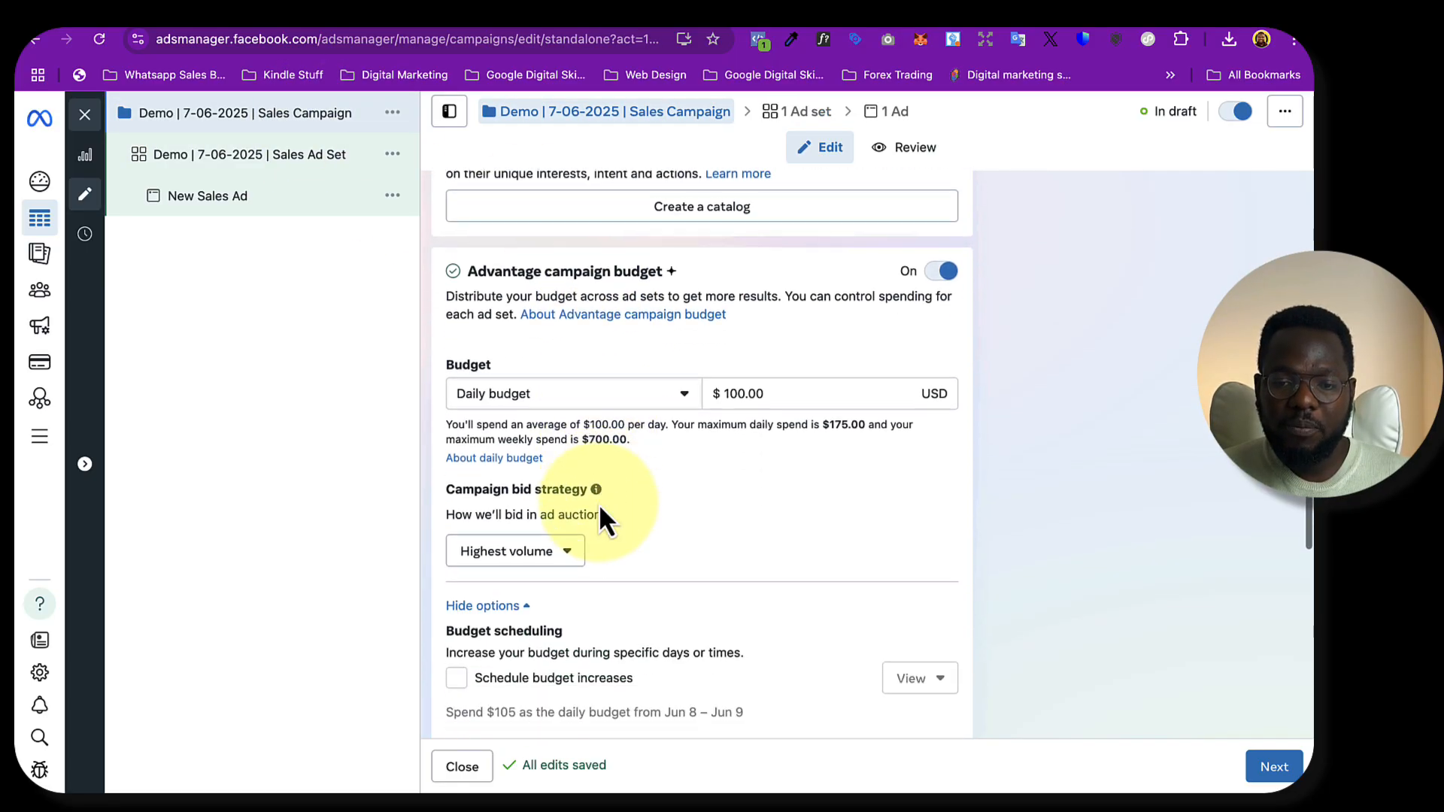
scroll(876, 248, "up", 3)
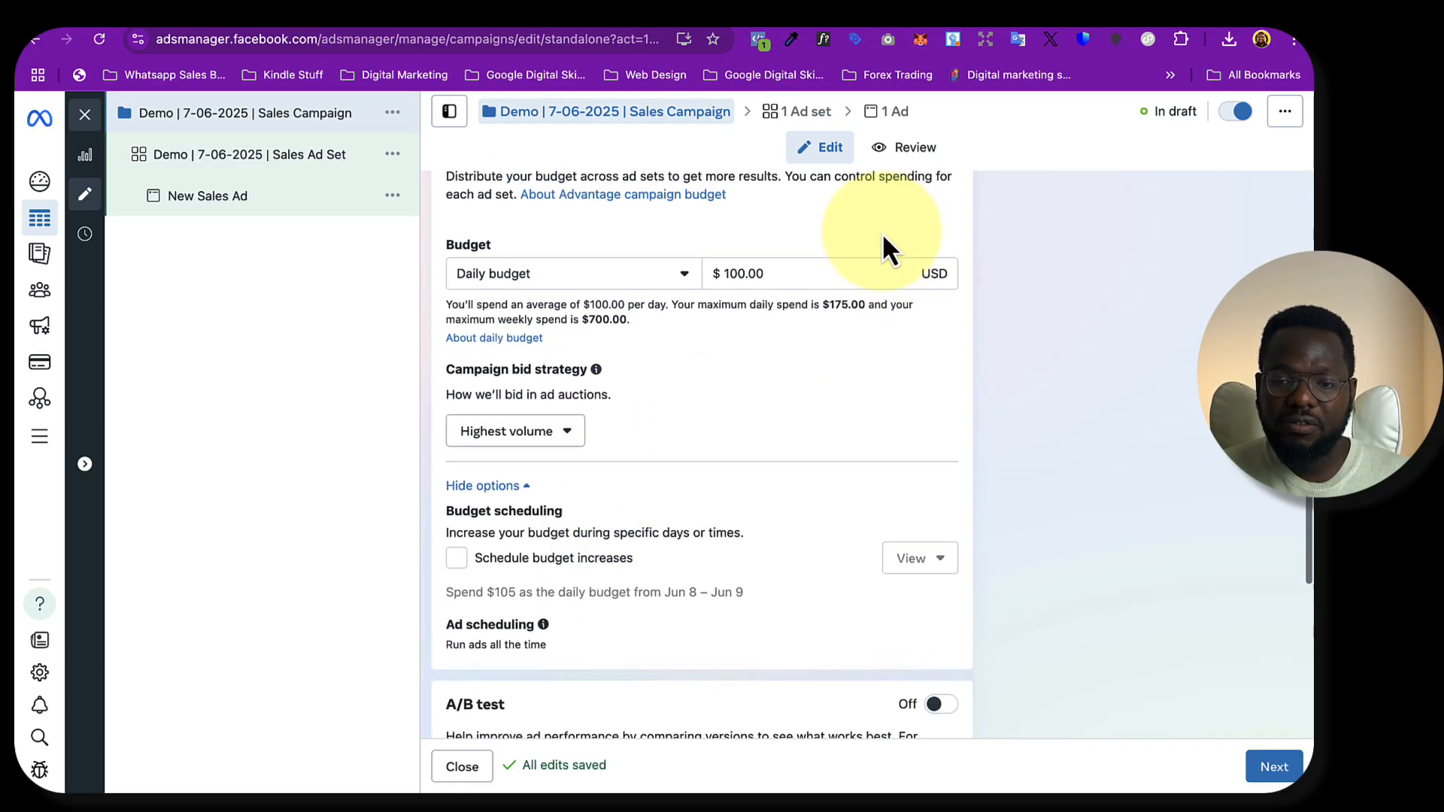
left_click(250, 155)
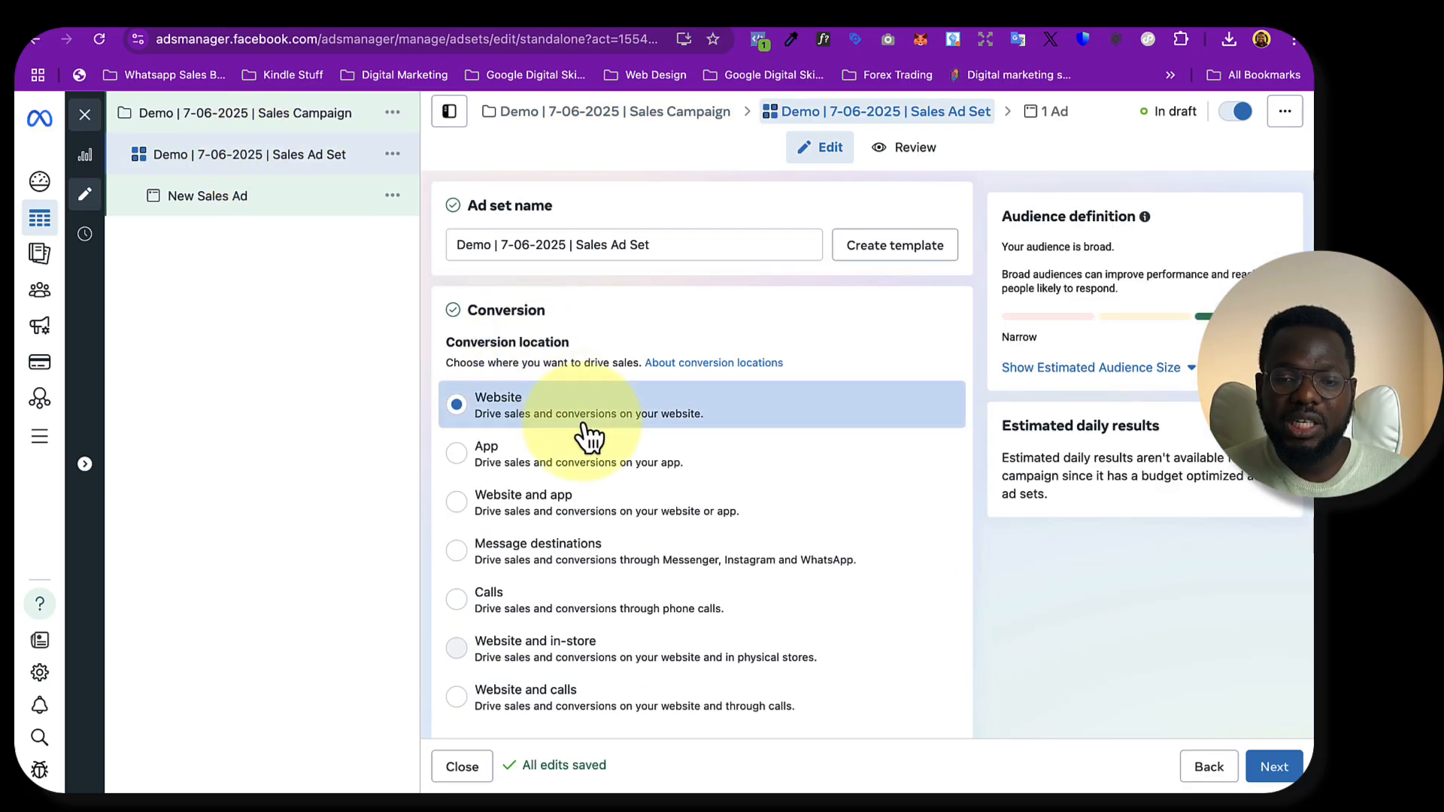
scroll(541, 429, "down", 5)
scroll(582, 423, "down", 2)
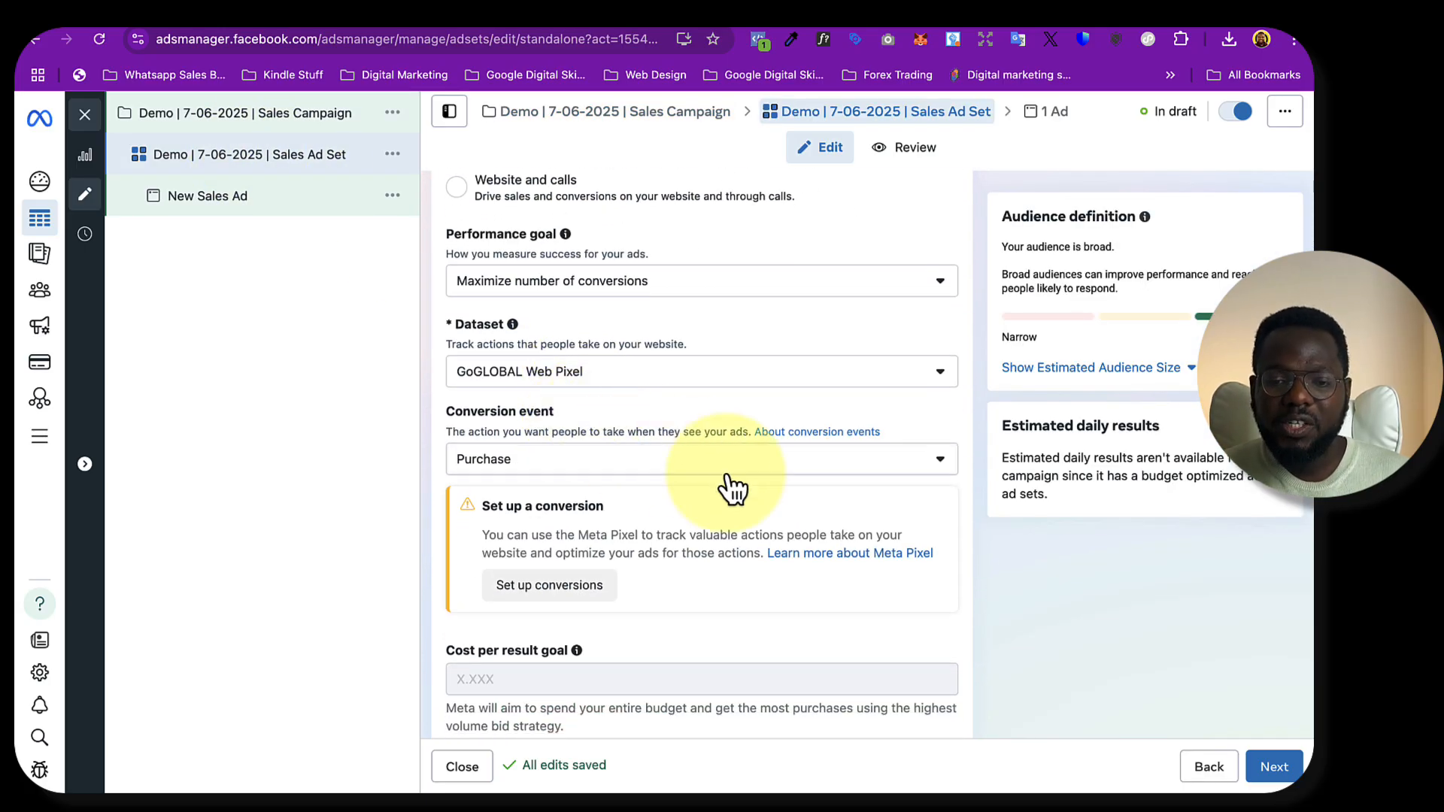
Review the ad set's budget and schedule settings, and switch the end date option on and off again
scroll(725, 475, "down", 2)
scroll(725, 475, "down", 10)
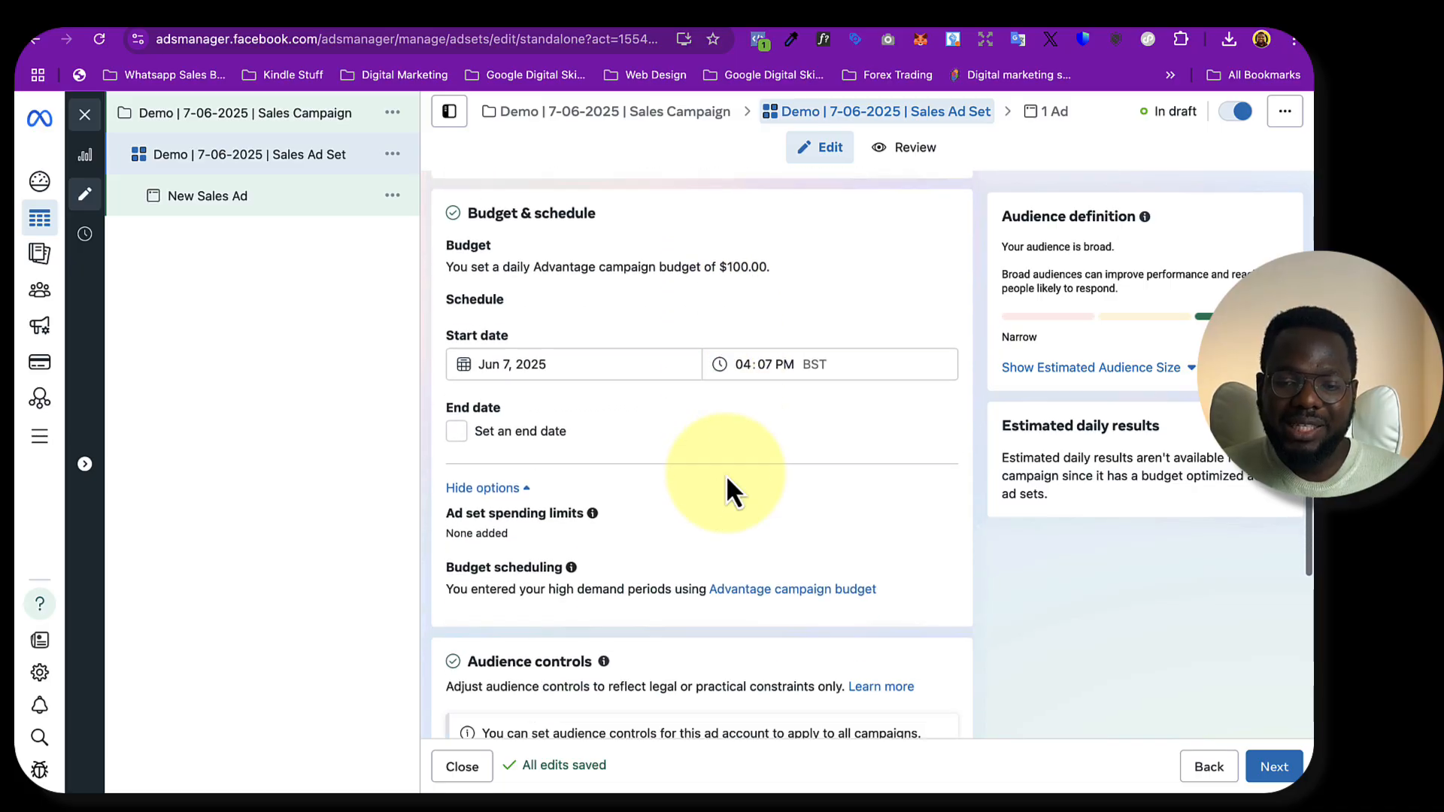
scroll(725, 476, "up", 4)
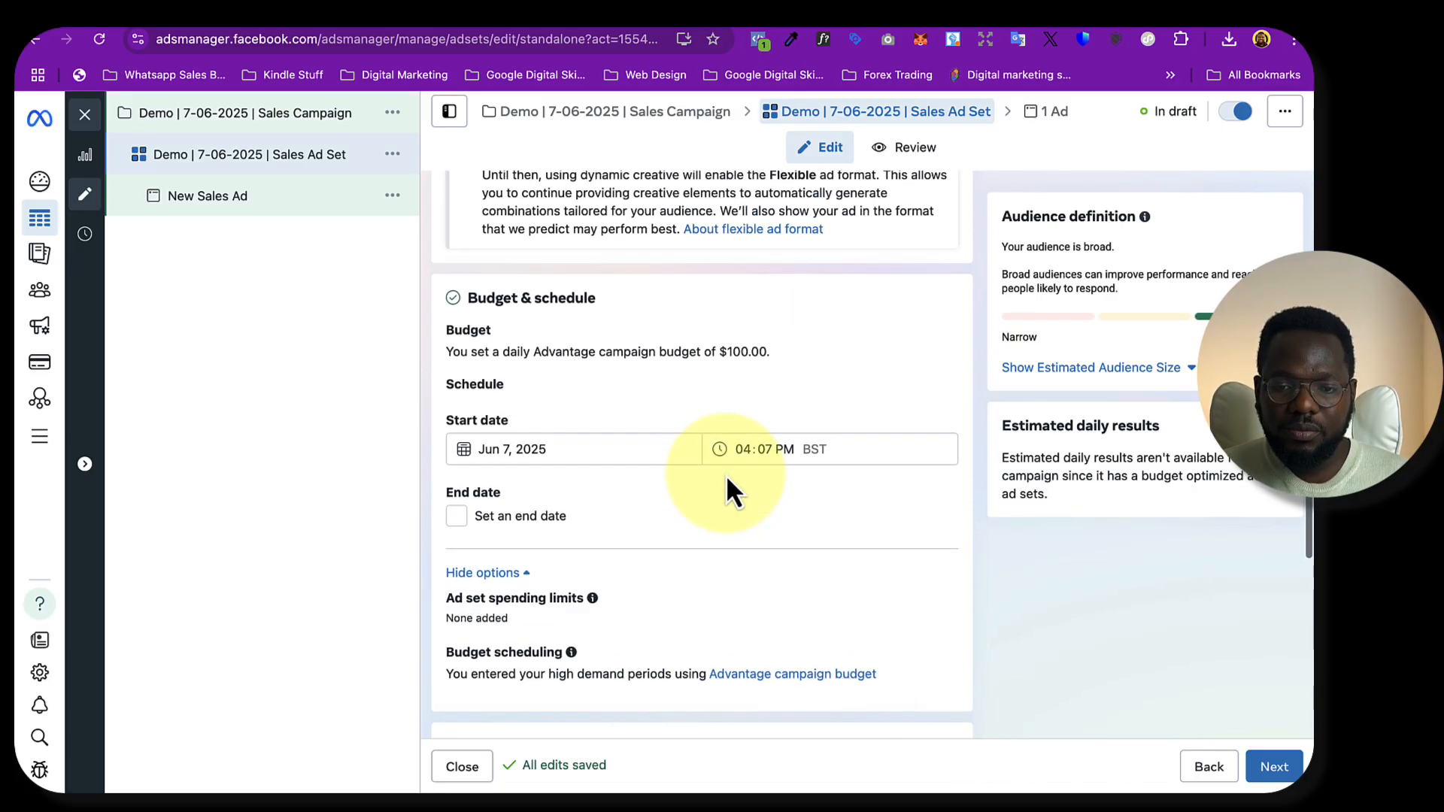
scroll(659, 552, "down", 2)
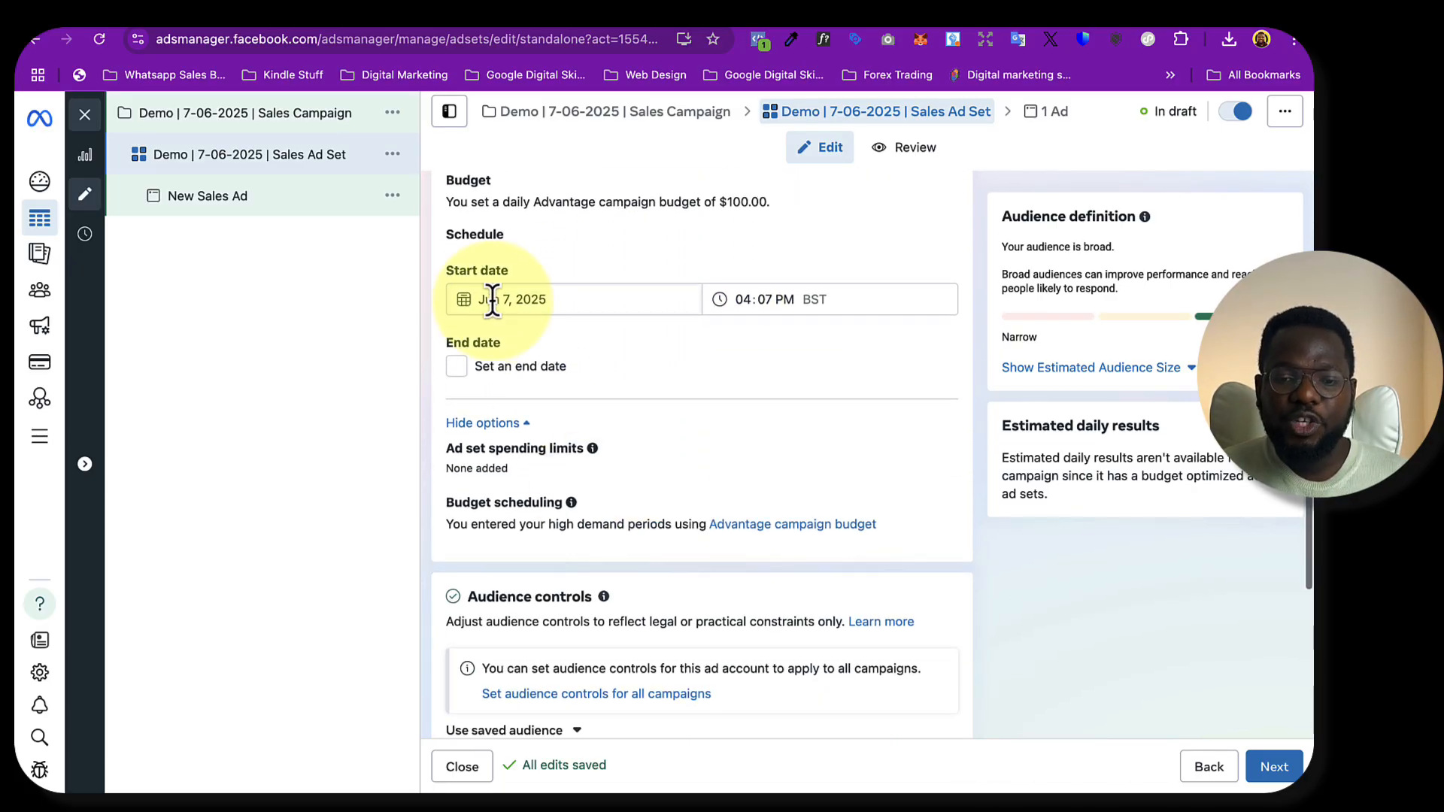
left_click_drag(446, 236, 514, 236)
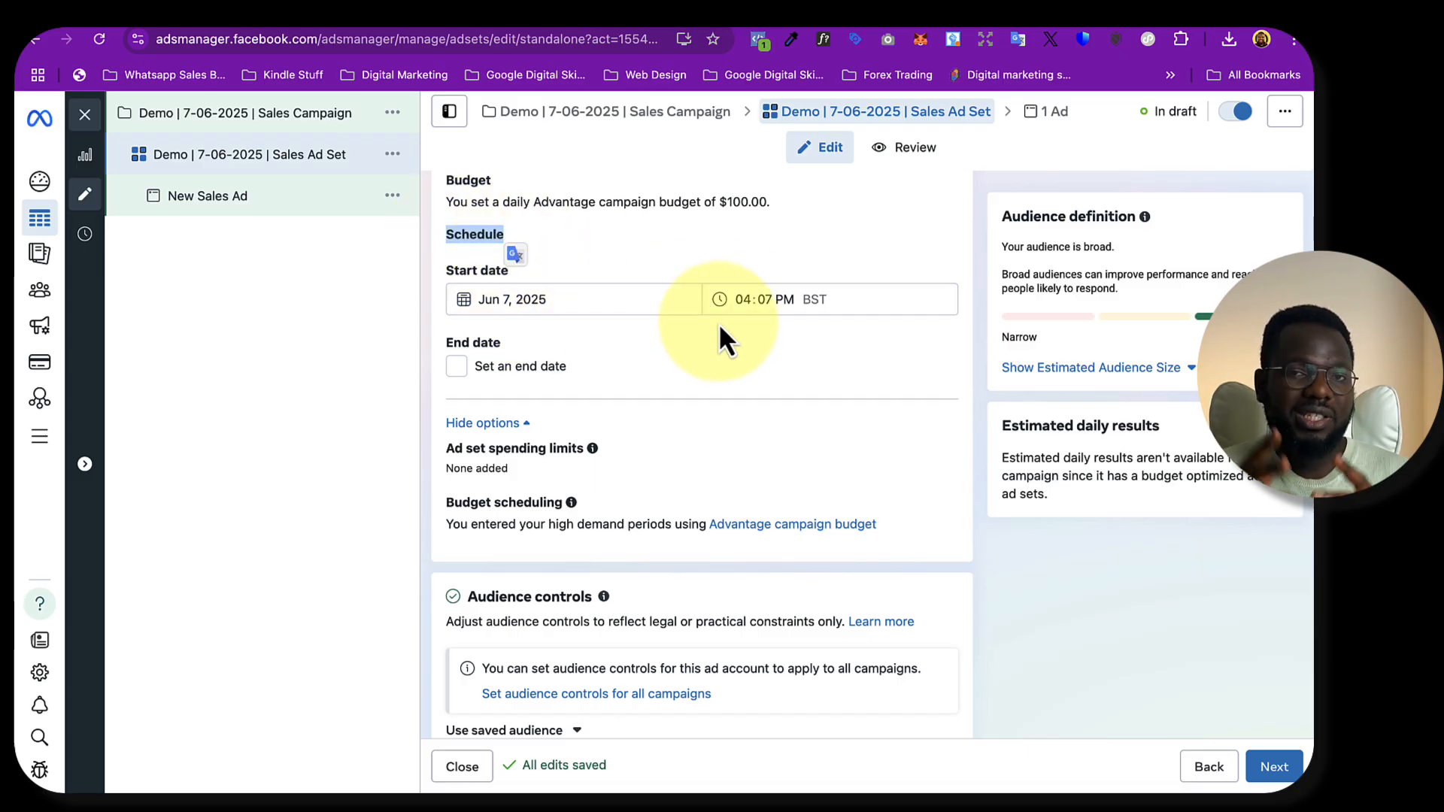
left_click(457, 367)
left_click(457, 368)
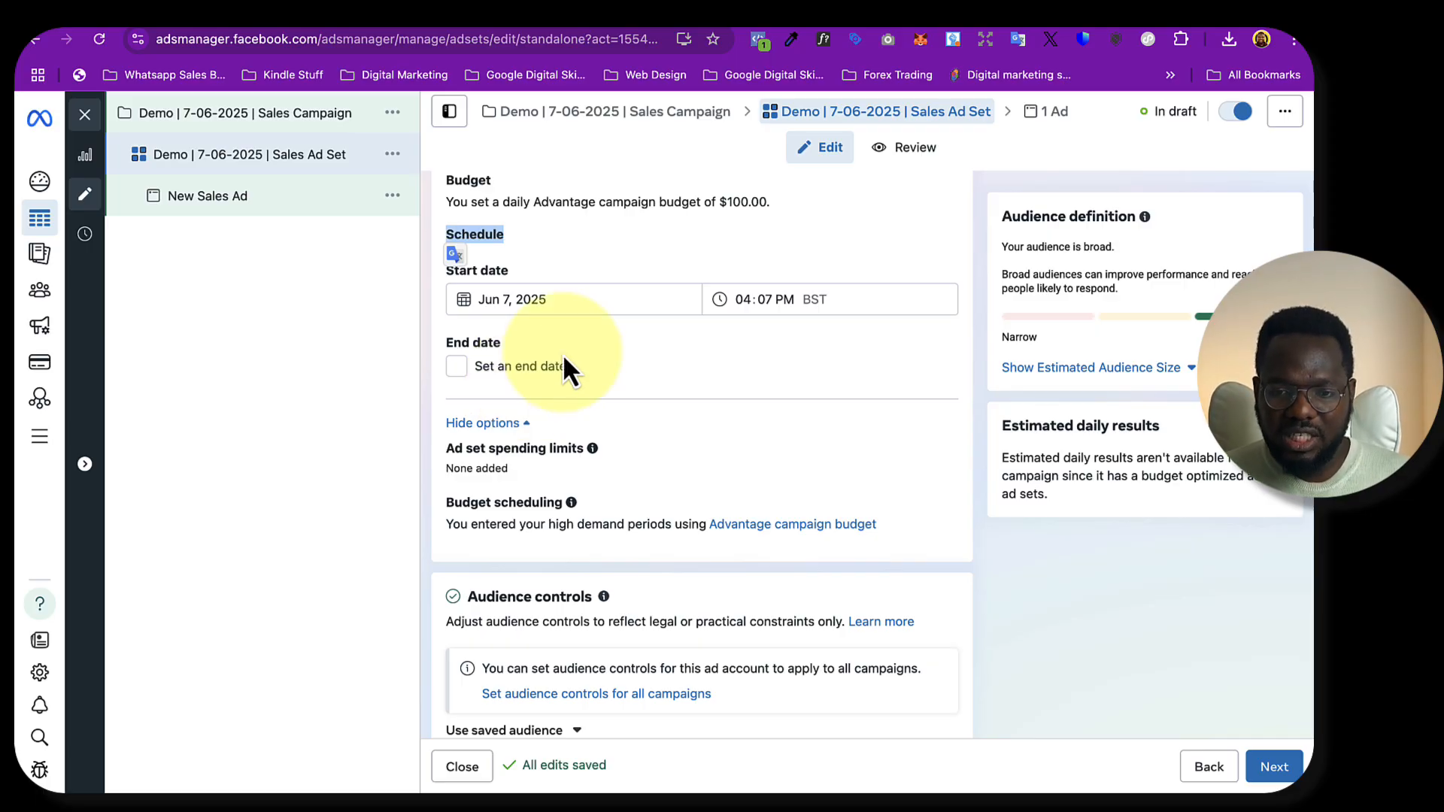
Try enabling the ad set spending limits to view the daily minimum and maximum fields, and disable them again
scroll(572, 361, "down", 3)
scroll(624, 323, "up", 1)
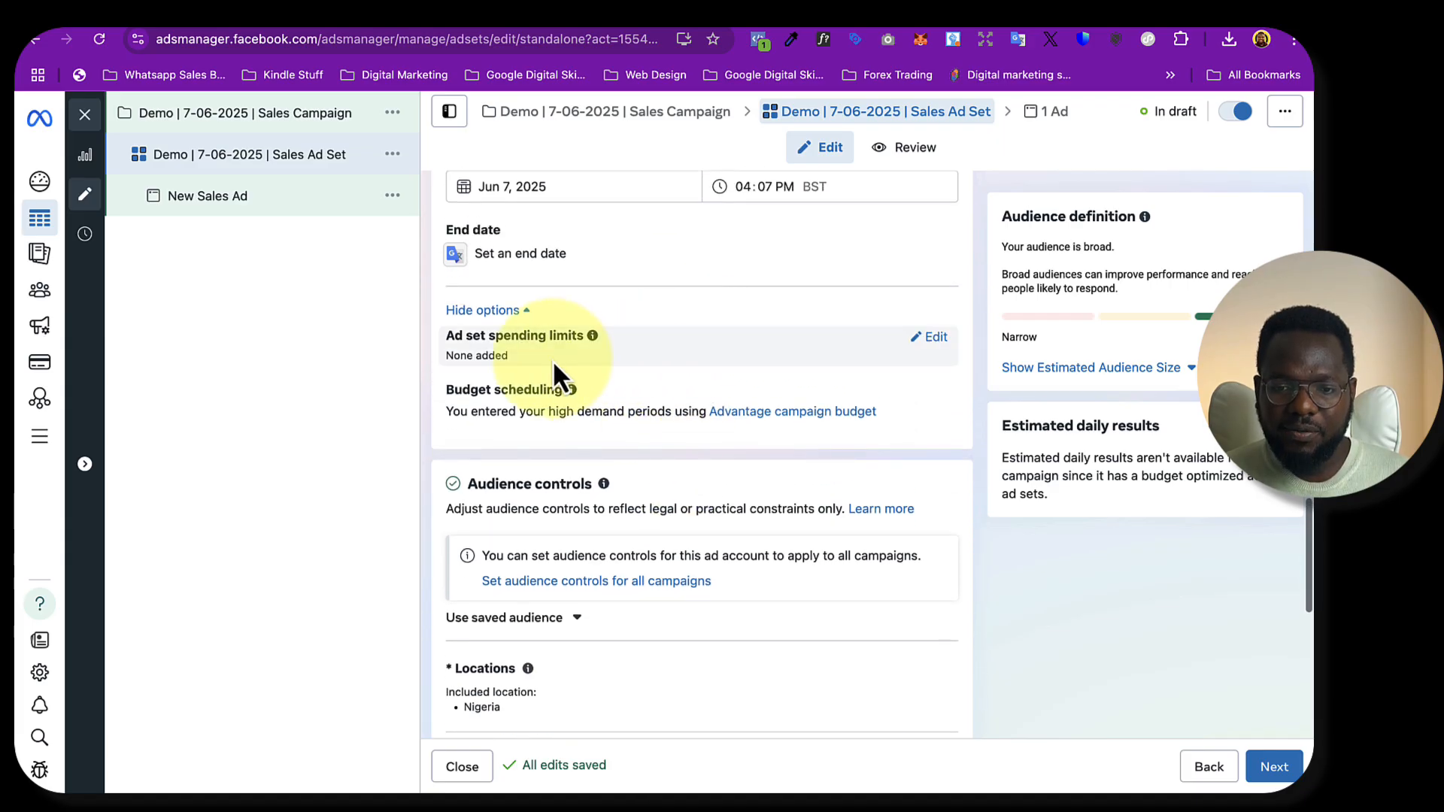
left_click(932, 339)
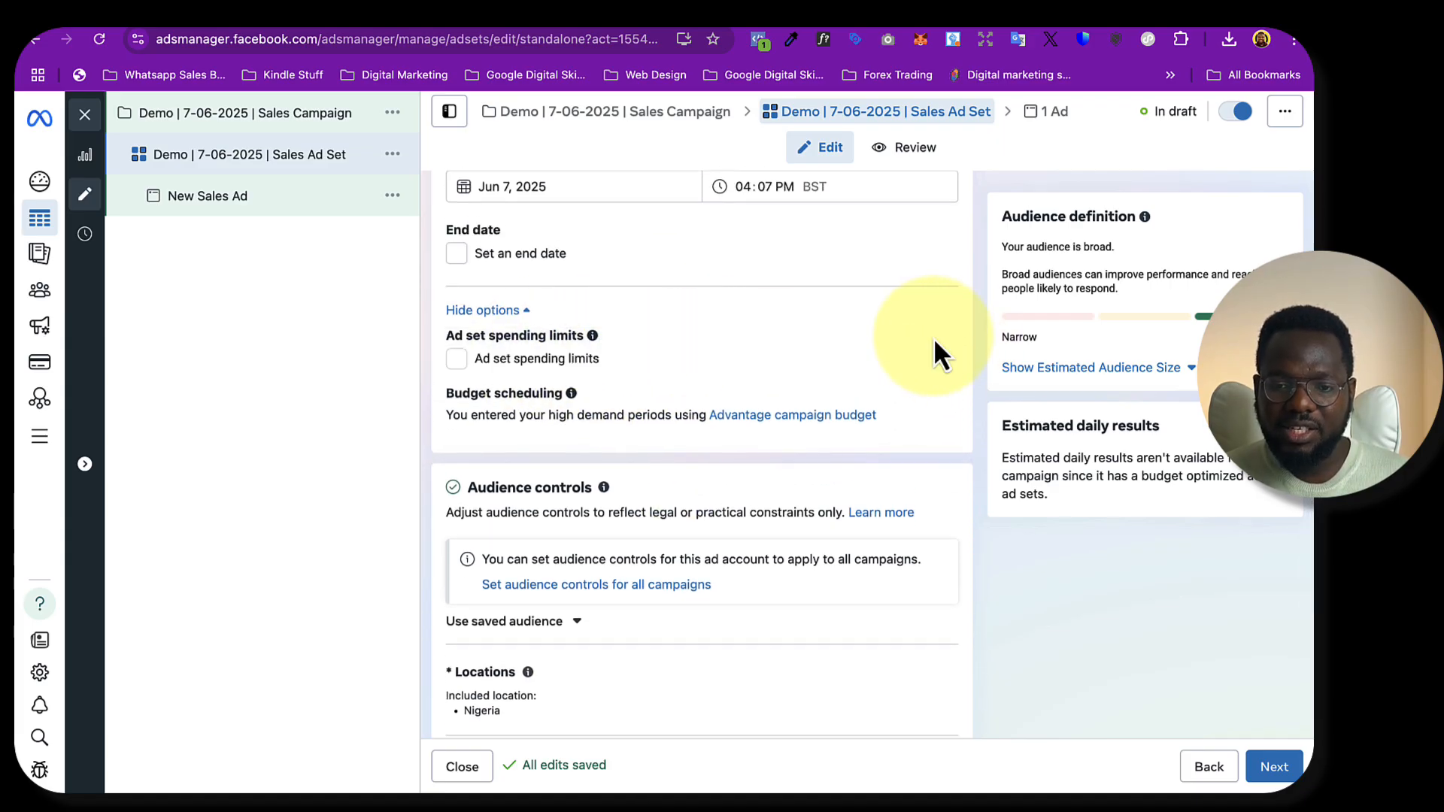
left_click(457, 358)
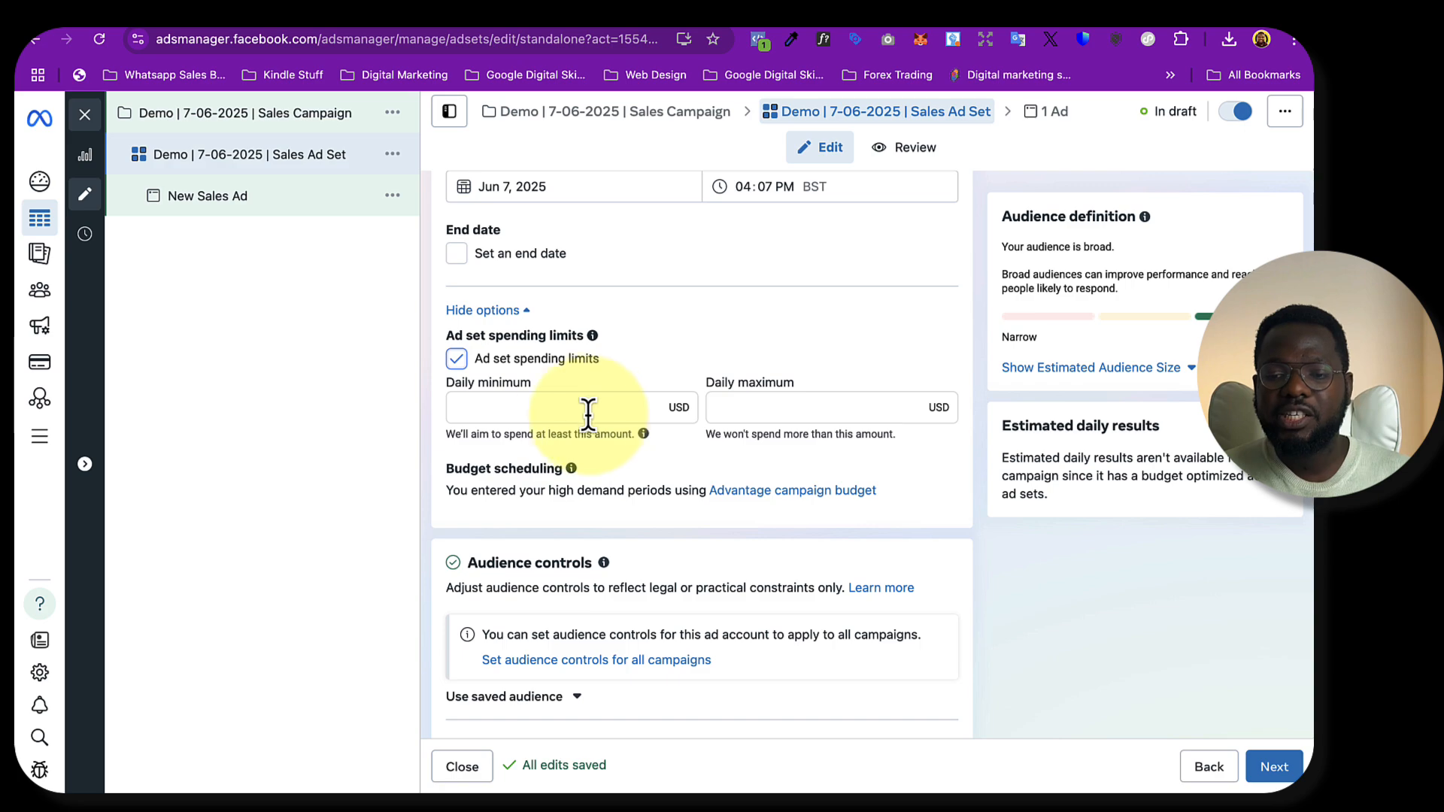
left_click(470, 362)
Replace Nigeria with United Kingdom as the included location in the ad set's audience controls
scroll(673, 470, "down", 3)
scroll(672, 454, "down", 2)
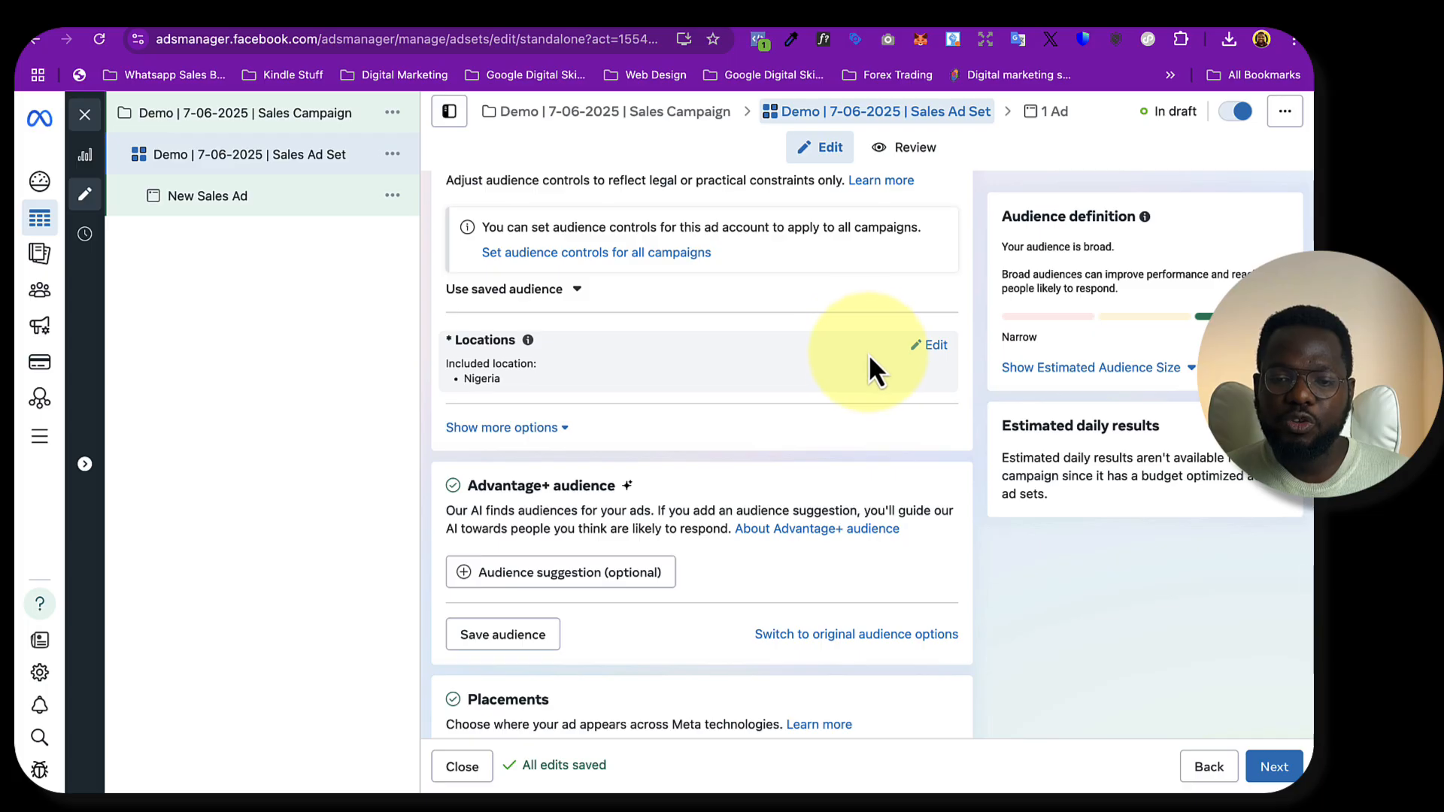
left_click(936, 347)
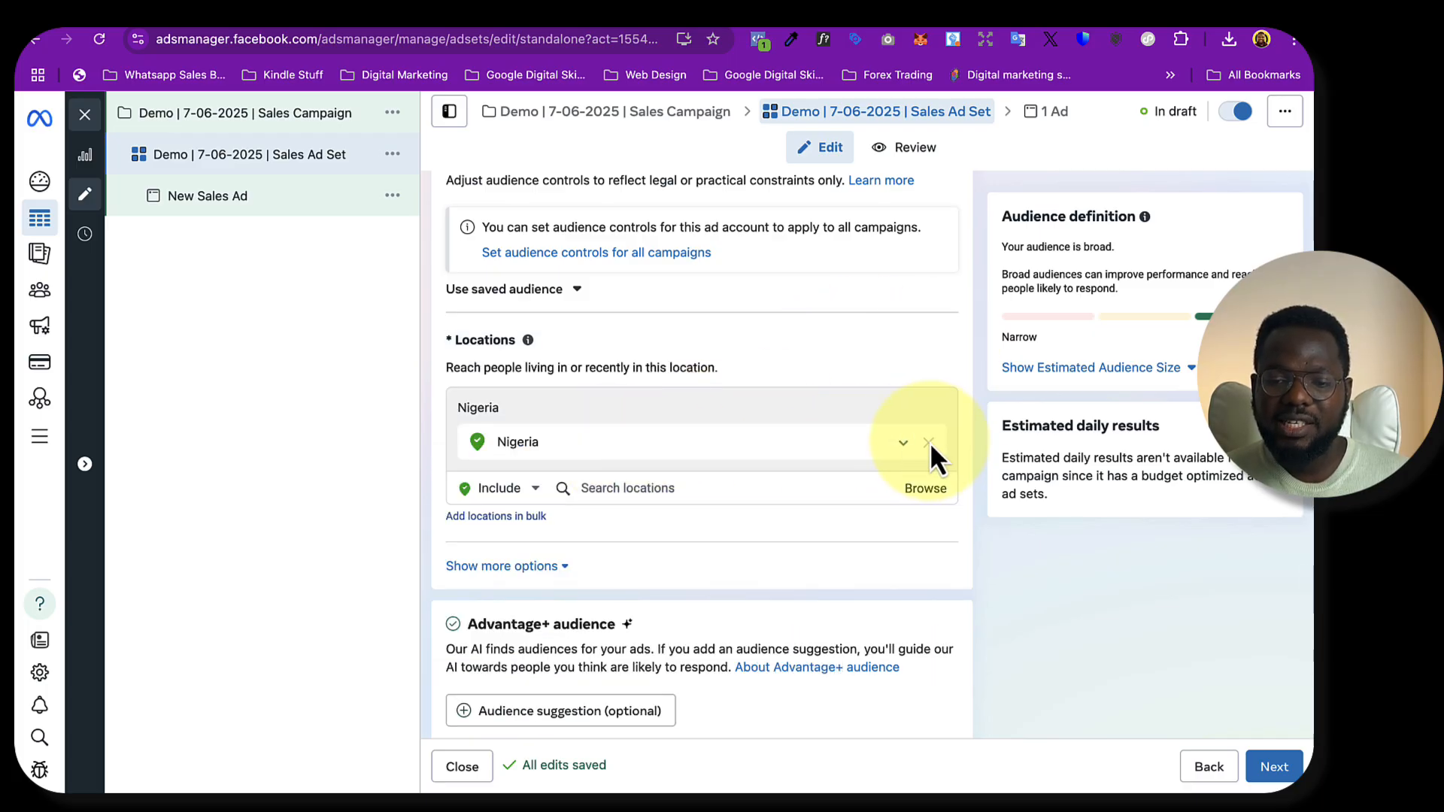
left_click(610, 488)
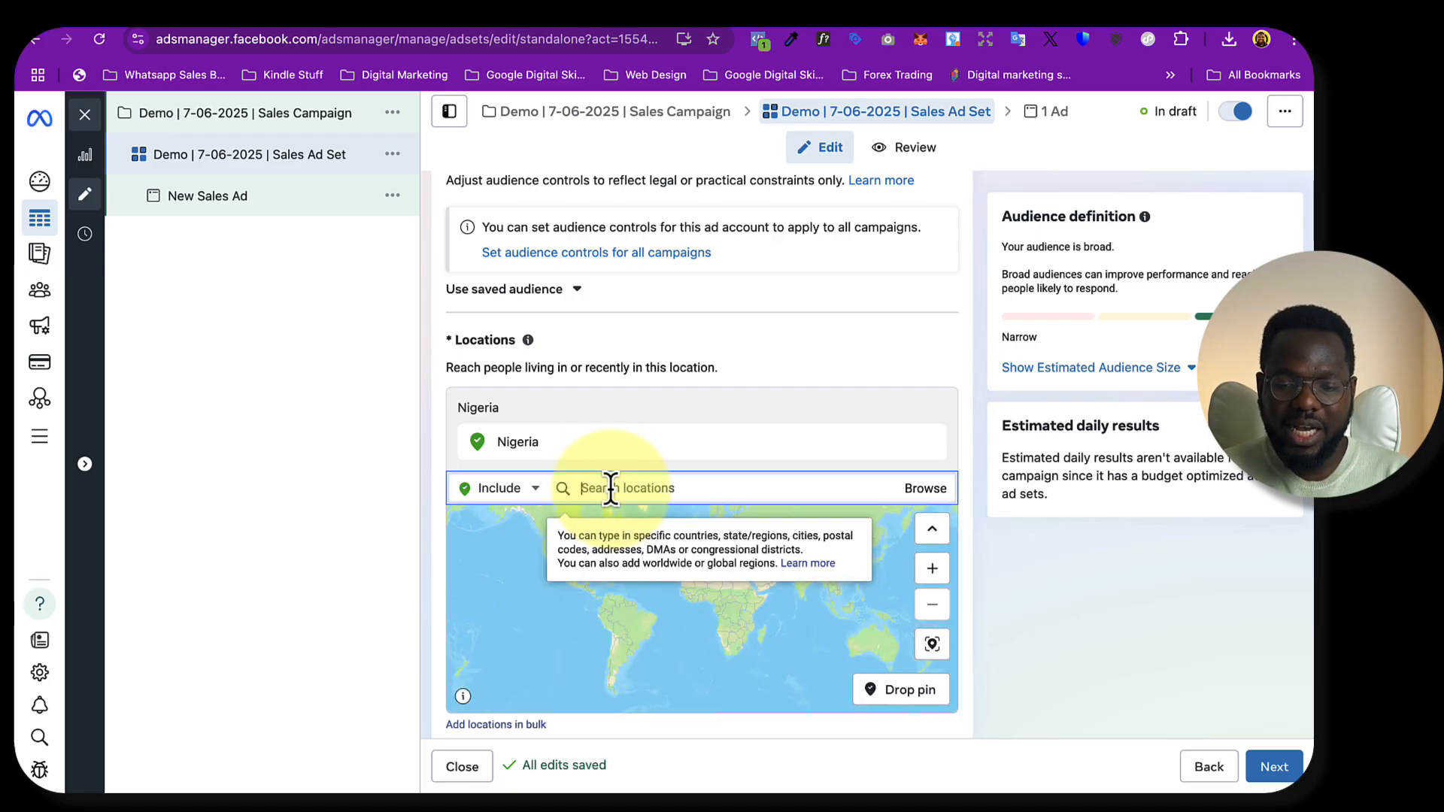
type("united king")
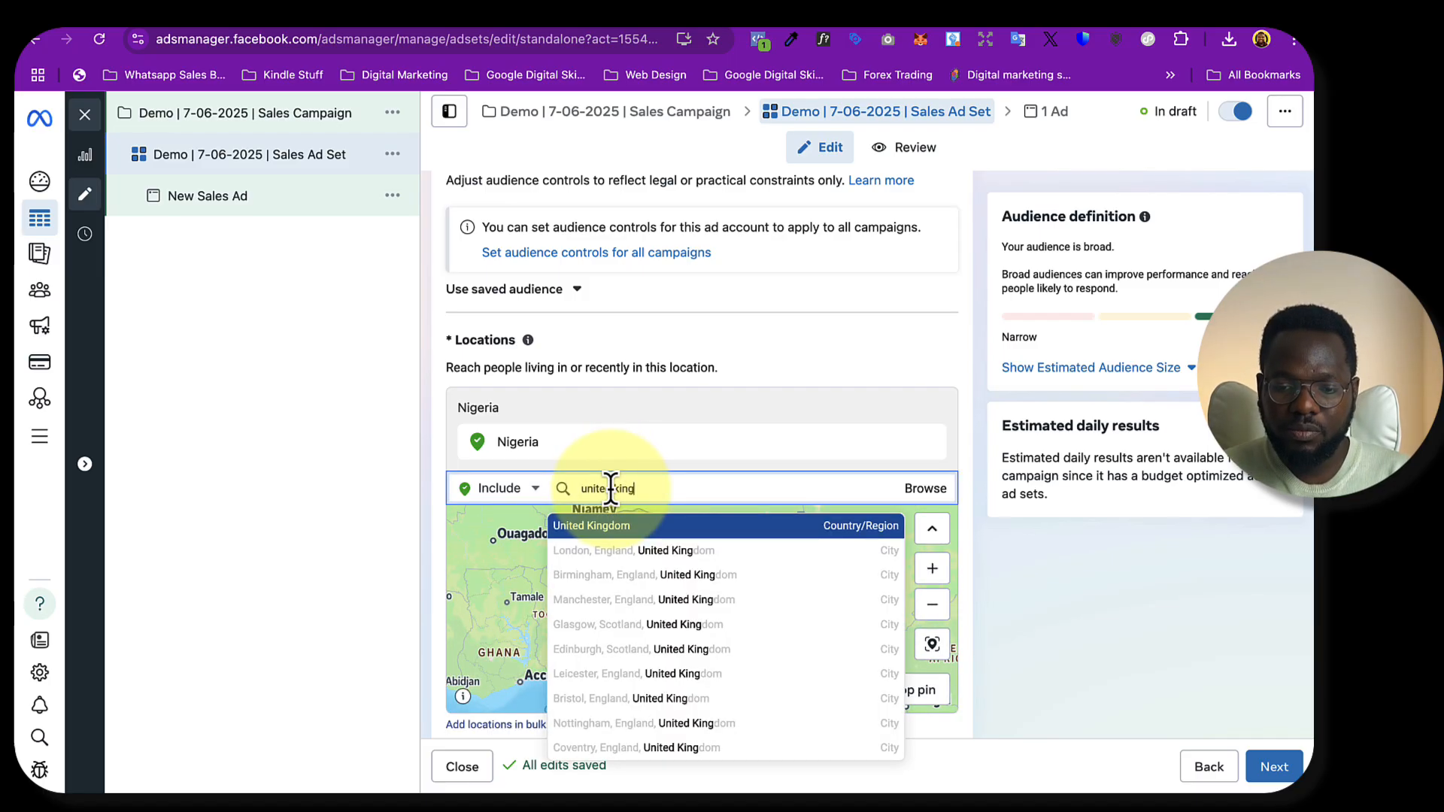
left_click(638, 519)
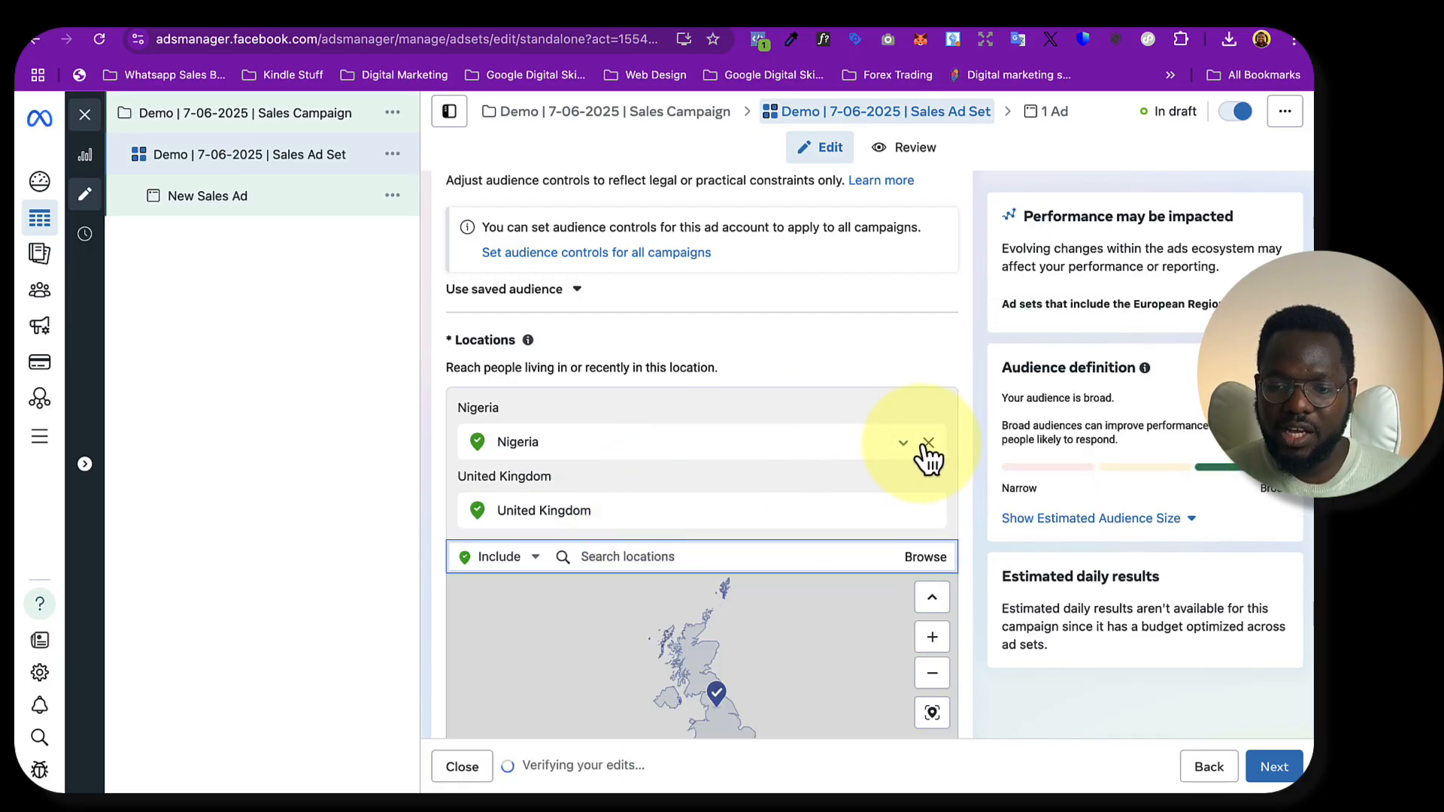
left_click(928, 443)
Narrow the audience location to Lisburn, Northern Ireland, with a 10-mile radius around the city
scroll(805, 399, "down", 2)
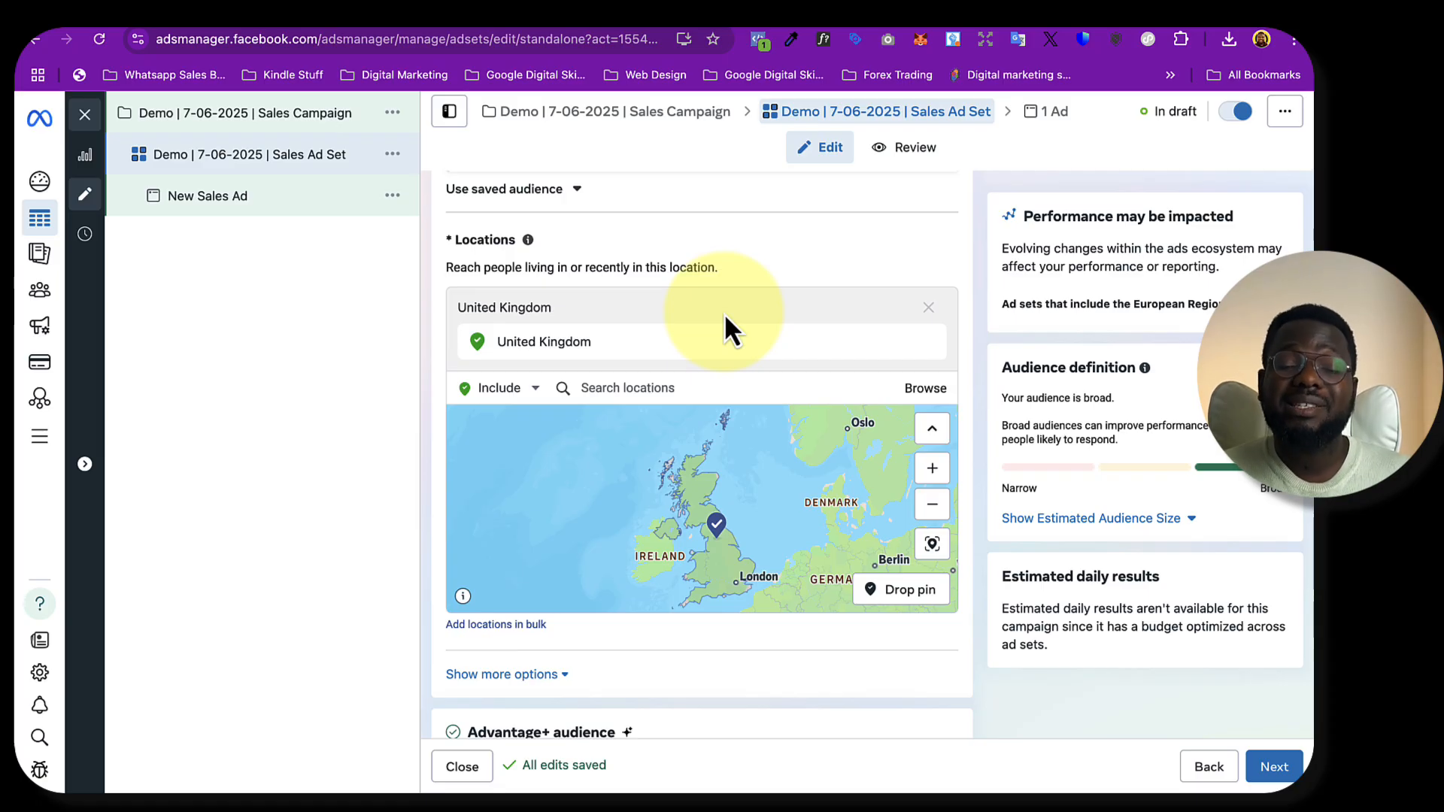
scroll(724, 312, "down", 1)
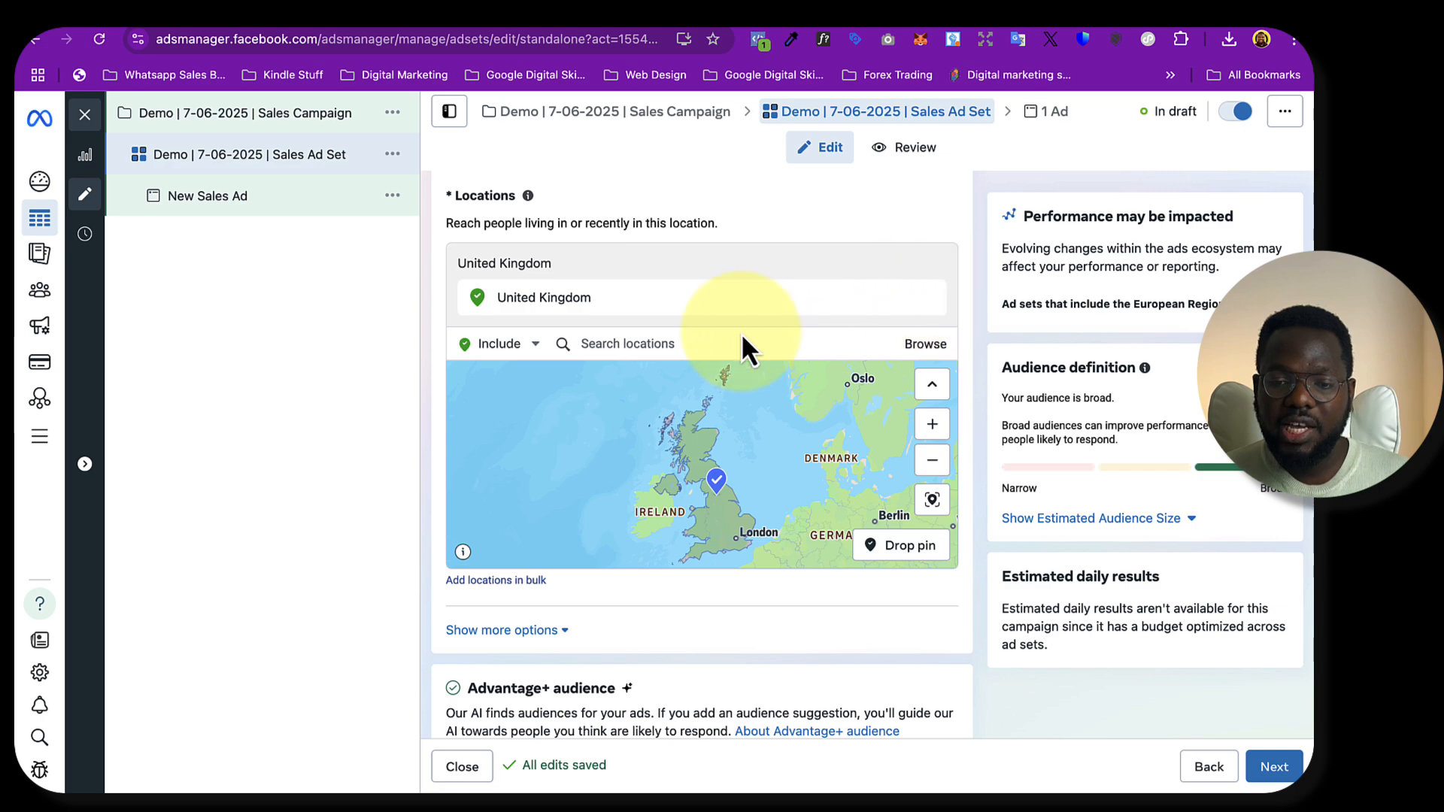
left_click(660, 342)
type("I")
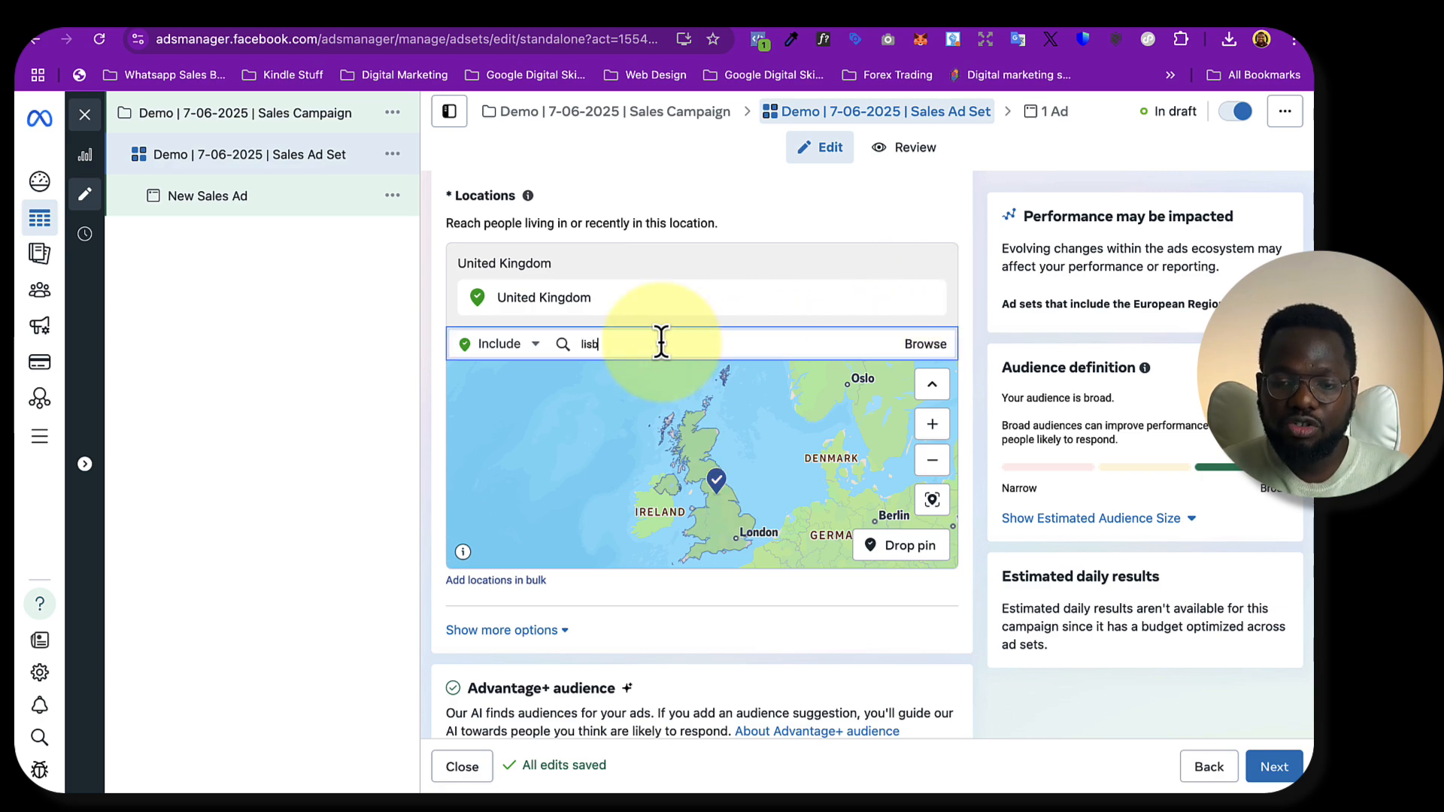
type("isburn")
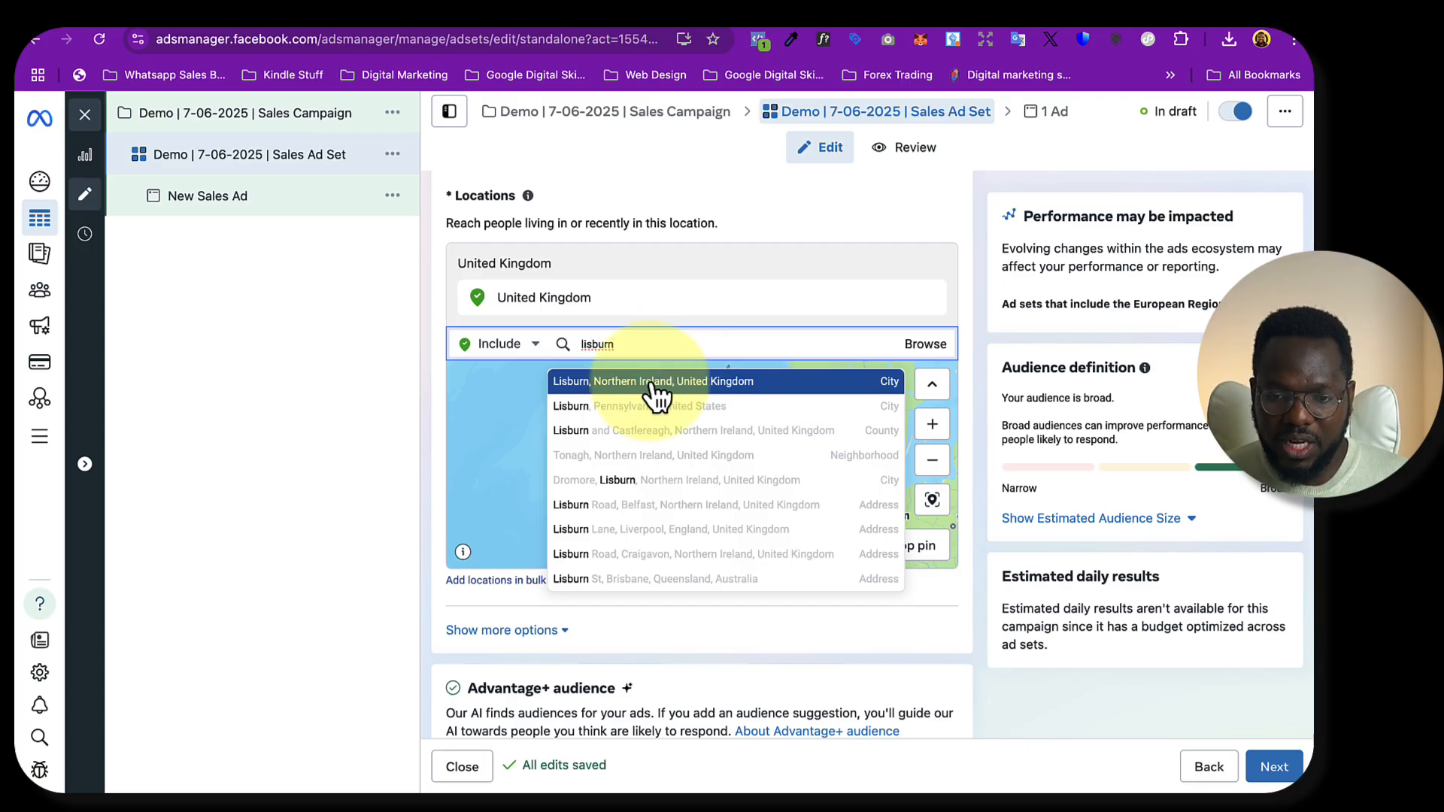
left_click(653, 382)
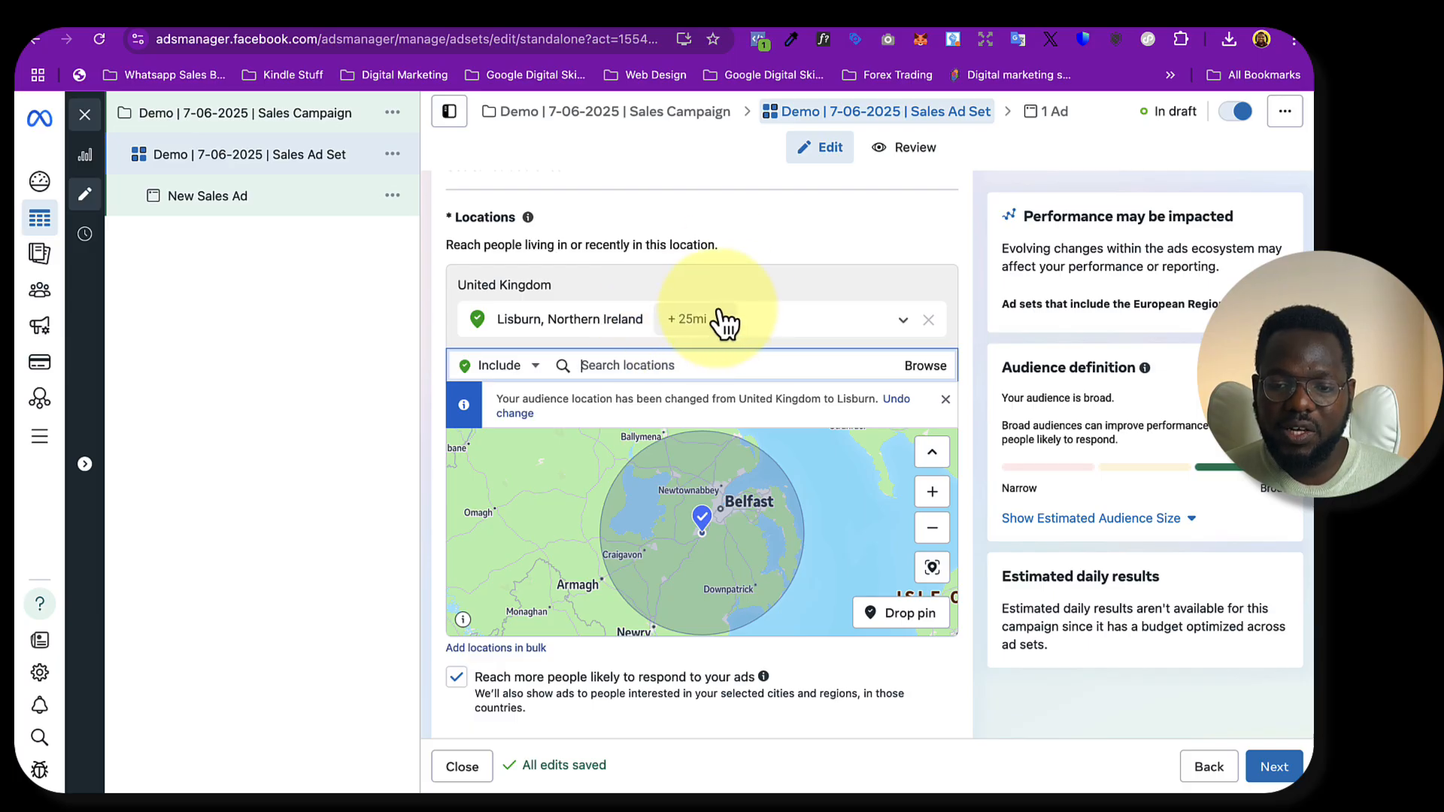
left_click(720, 322)
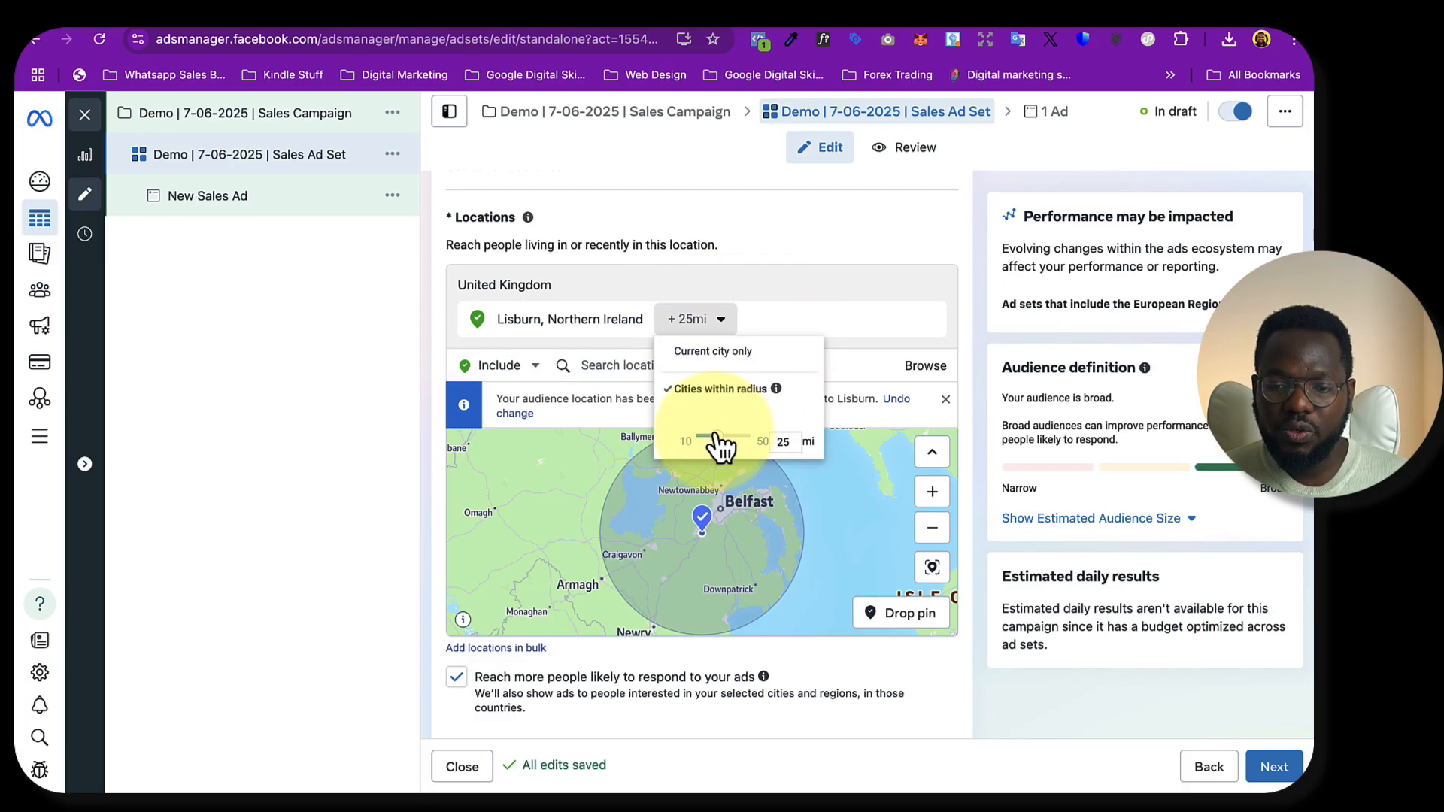
left_click_drag(718, 437, 686, 437)
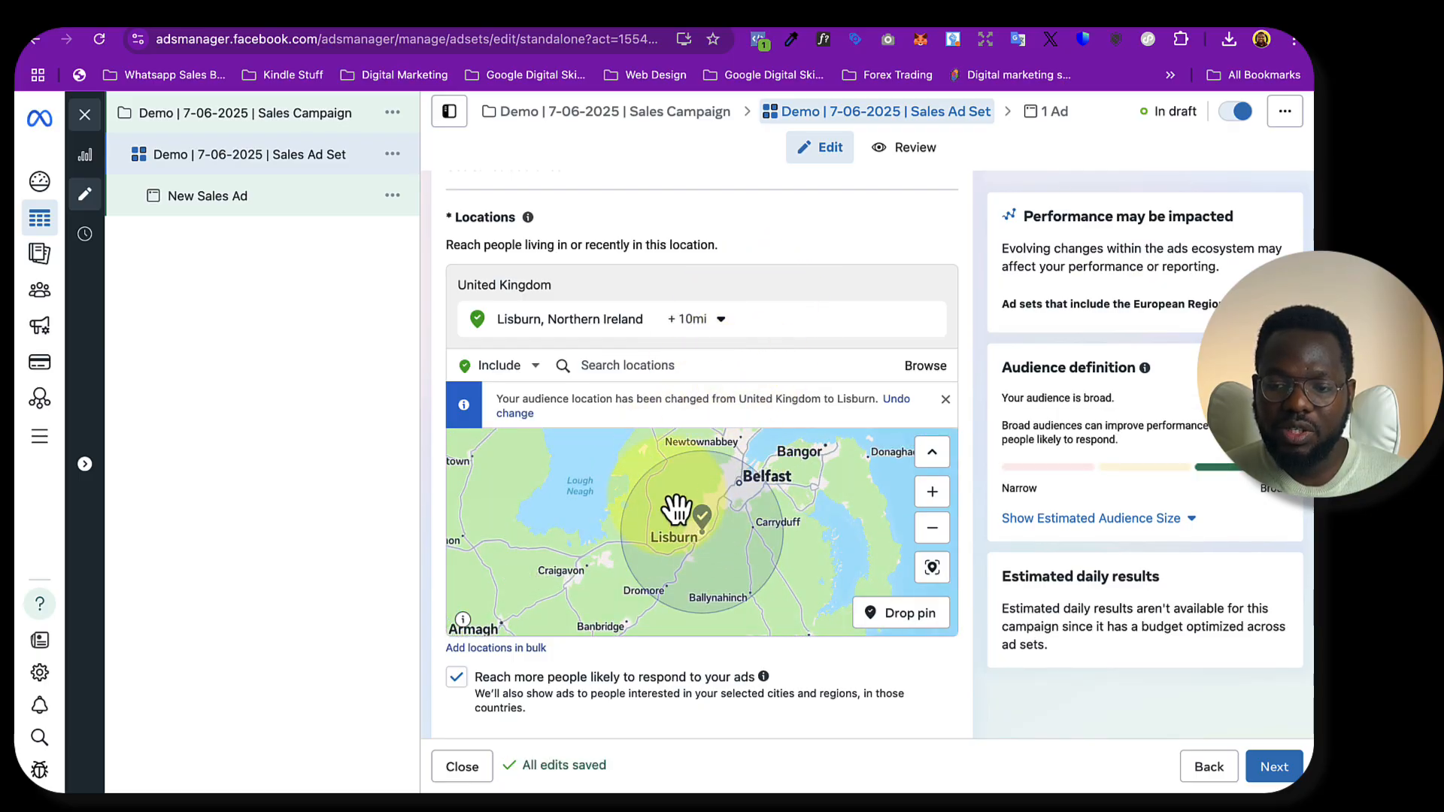
Try turning off the option to reach more people likely to respond to the ads, and turn it back on
scroll(722, 353, "down", 5)
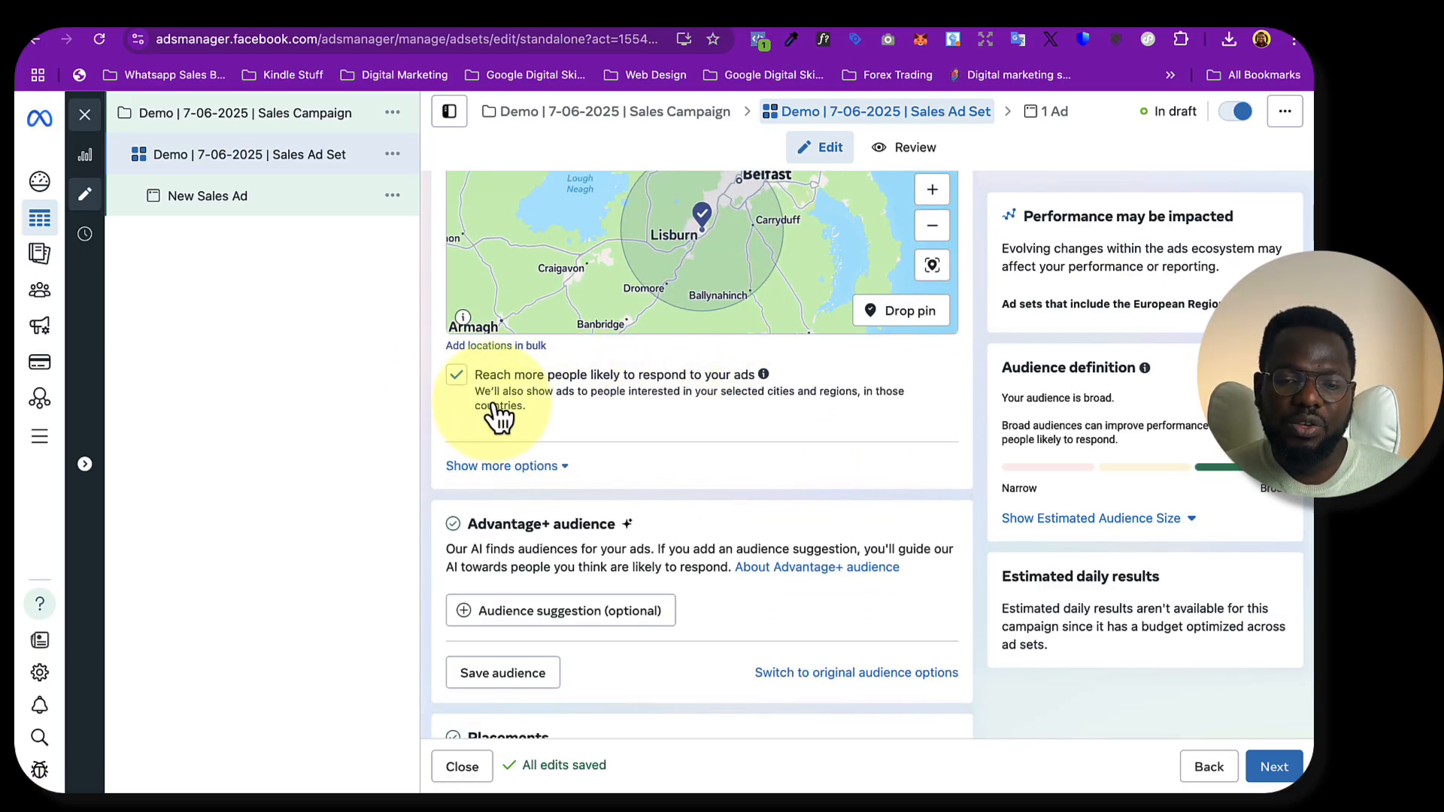
left_click(457, 375)
left_click(456, 376)
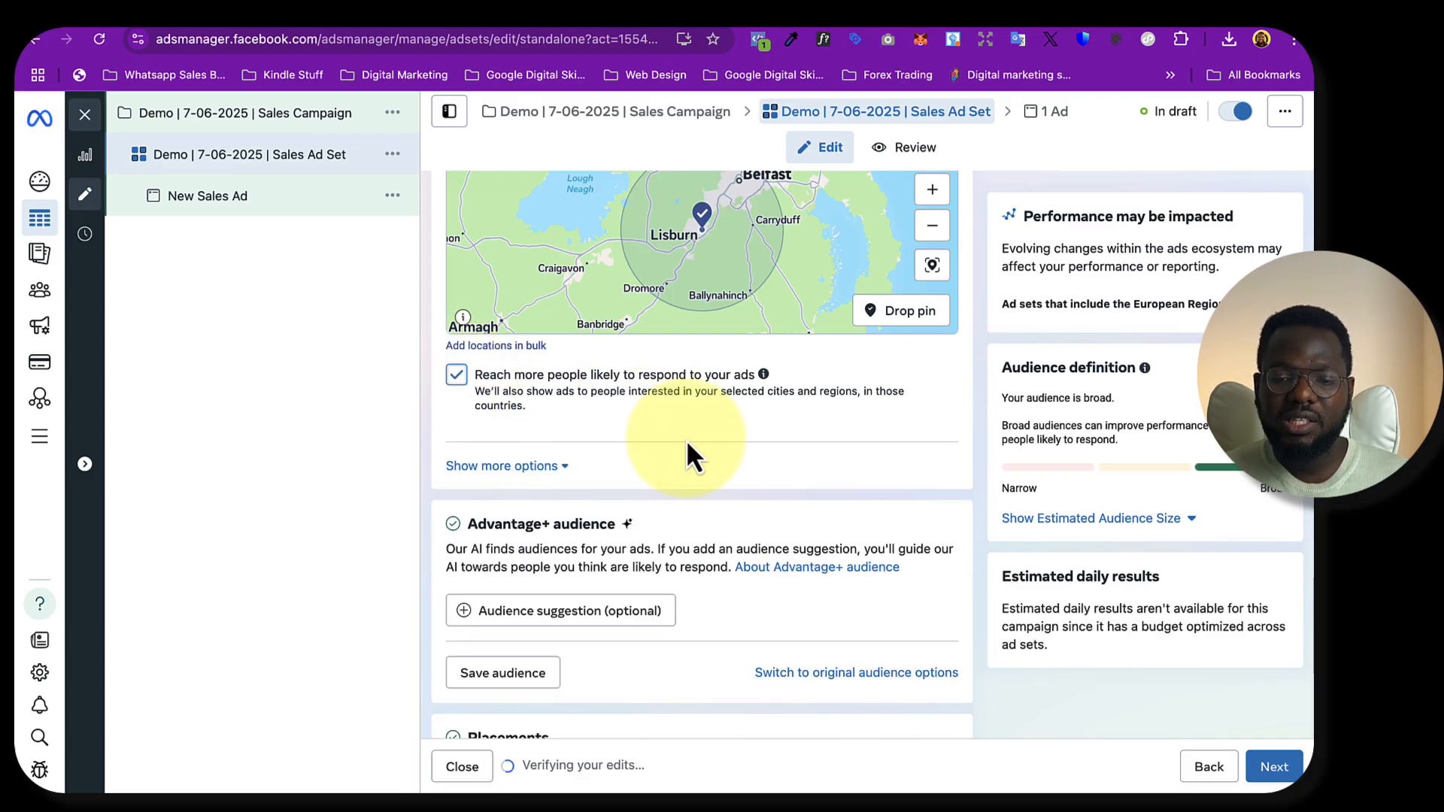
Examine the Advantage+ audience section, including its Advantage+ explanation, audience suggestion and original audience options
scroll(692, 467, "down", 3)
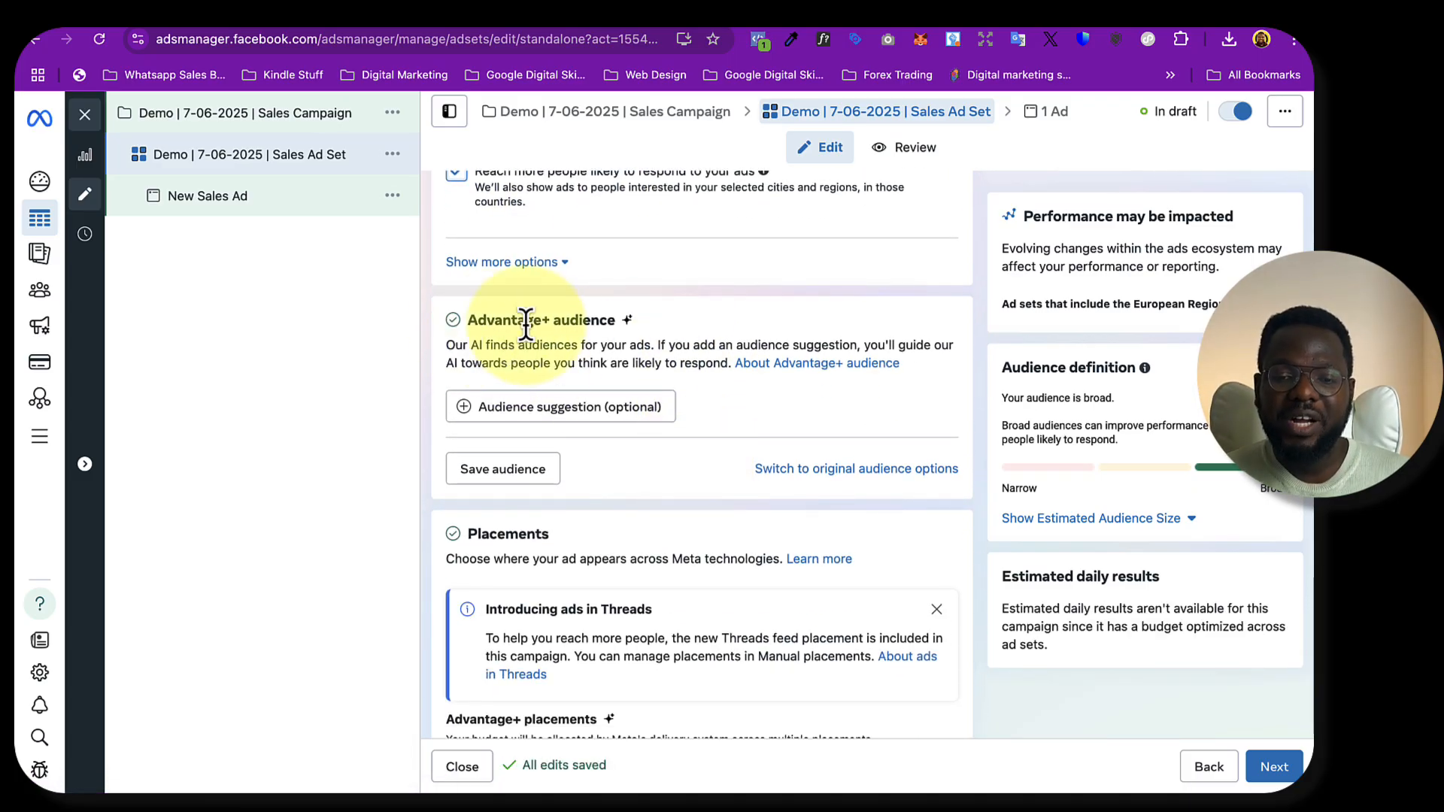
scroll(624, 366, "up", 1)
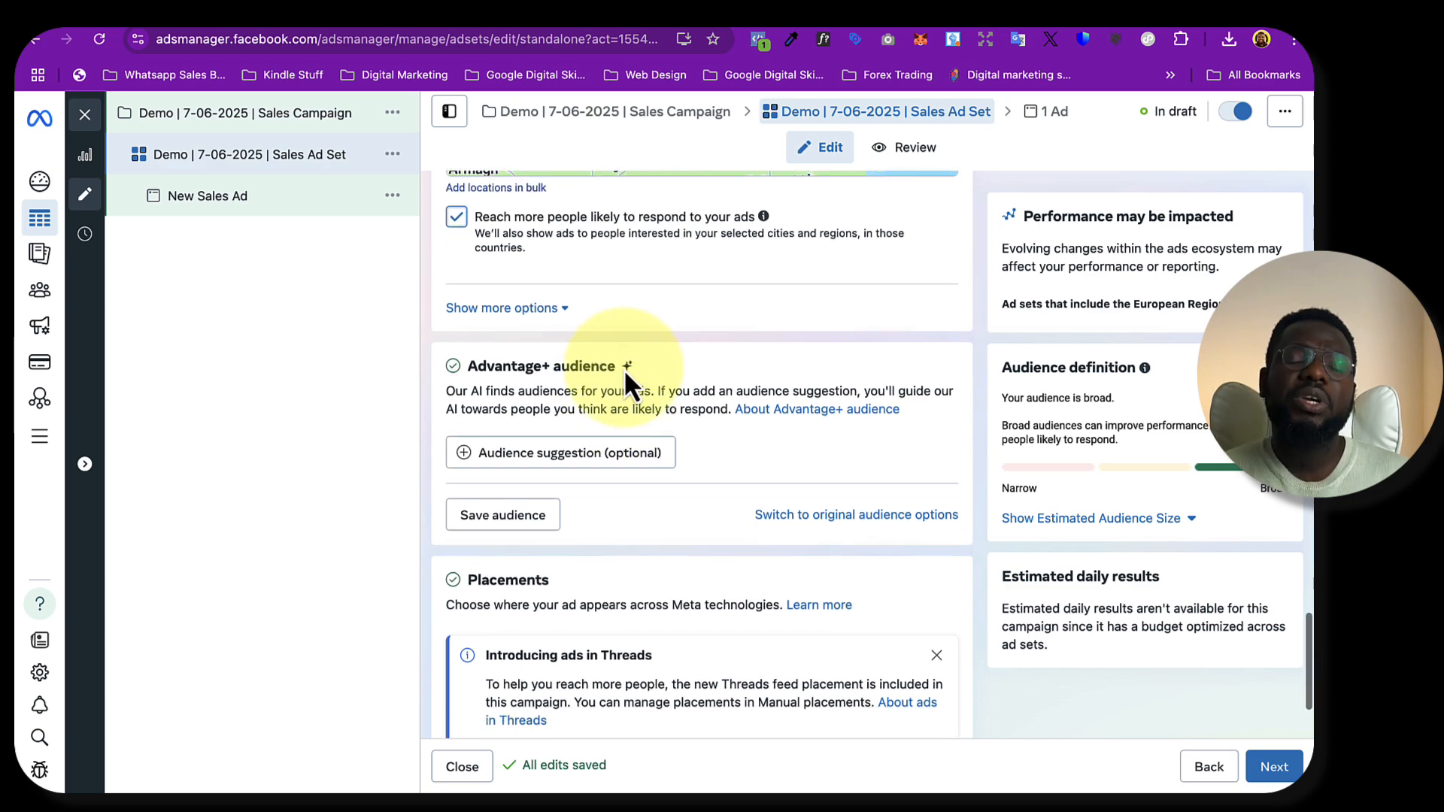
mouse_move(625, 371)
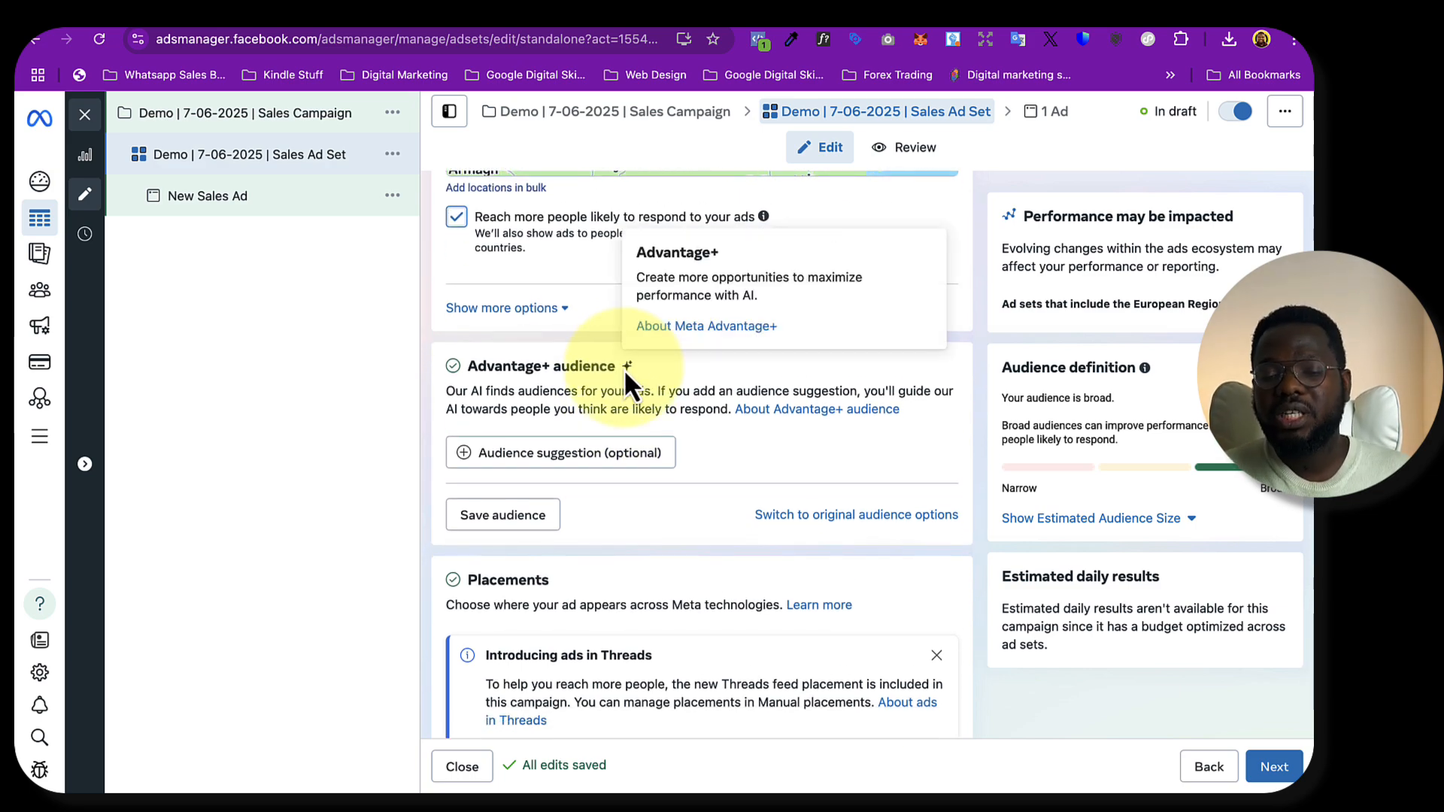
scroll(671, 482, "down", 1)
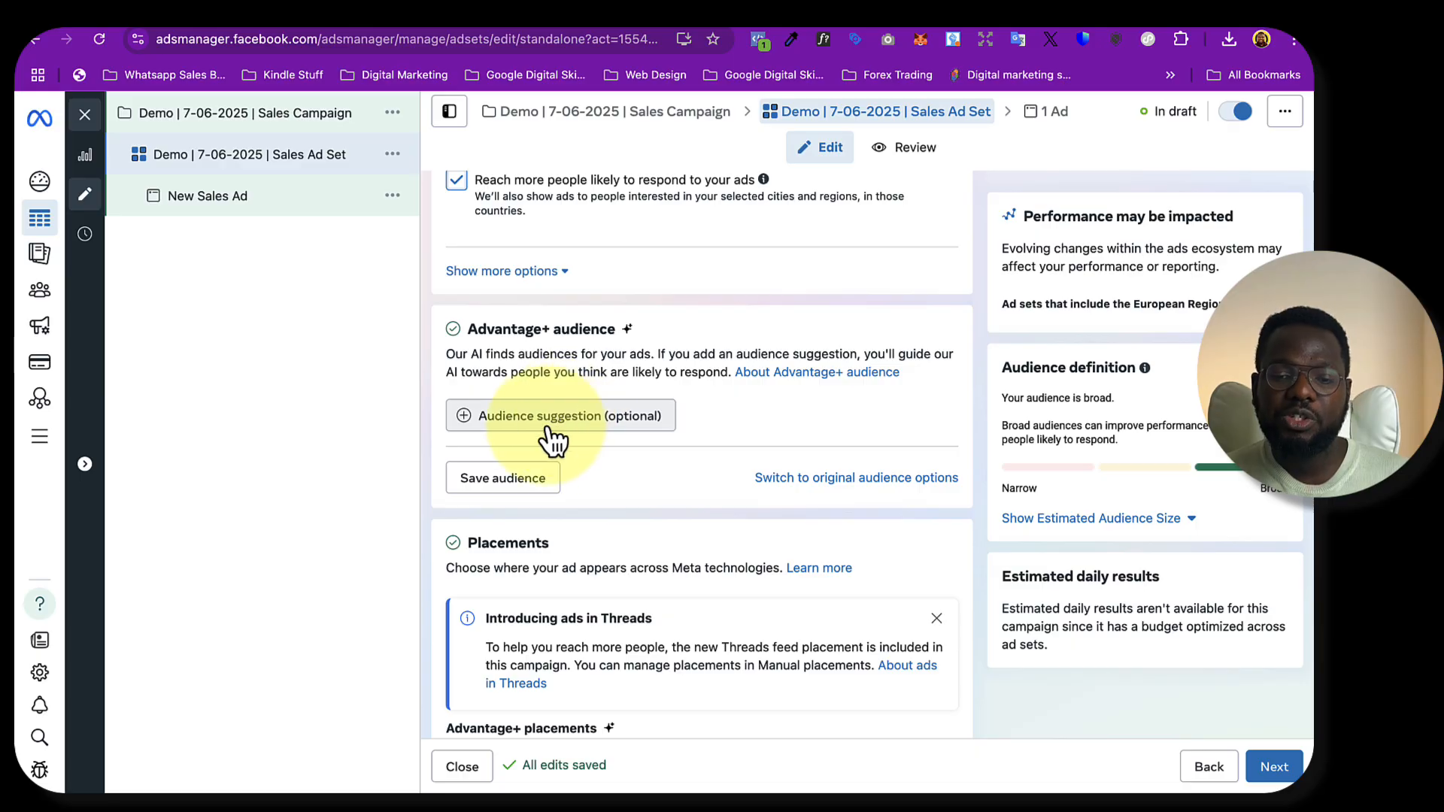
scroll(573, 445, "down", 1)
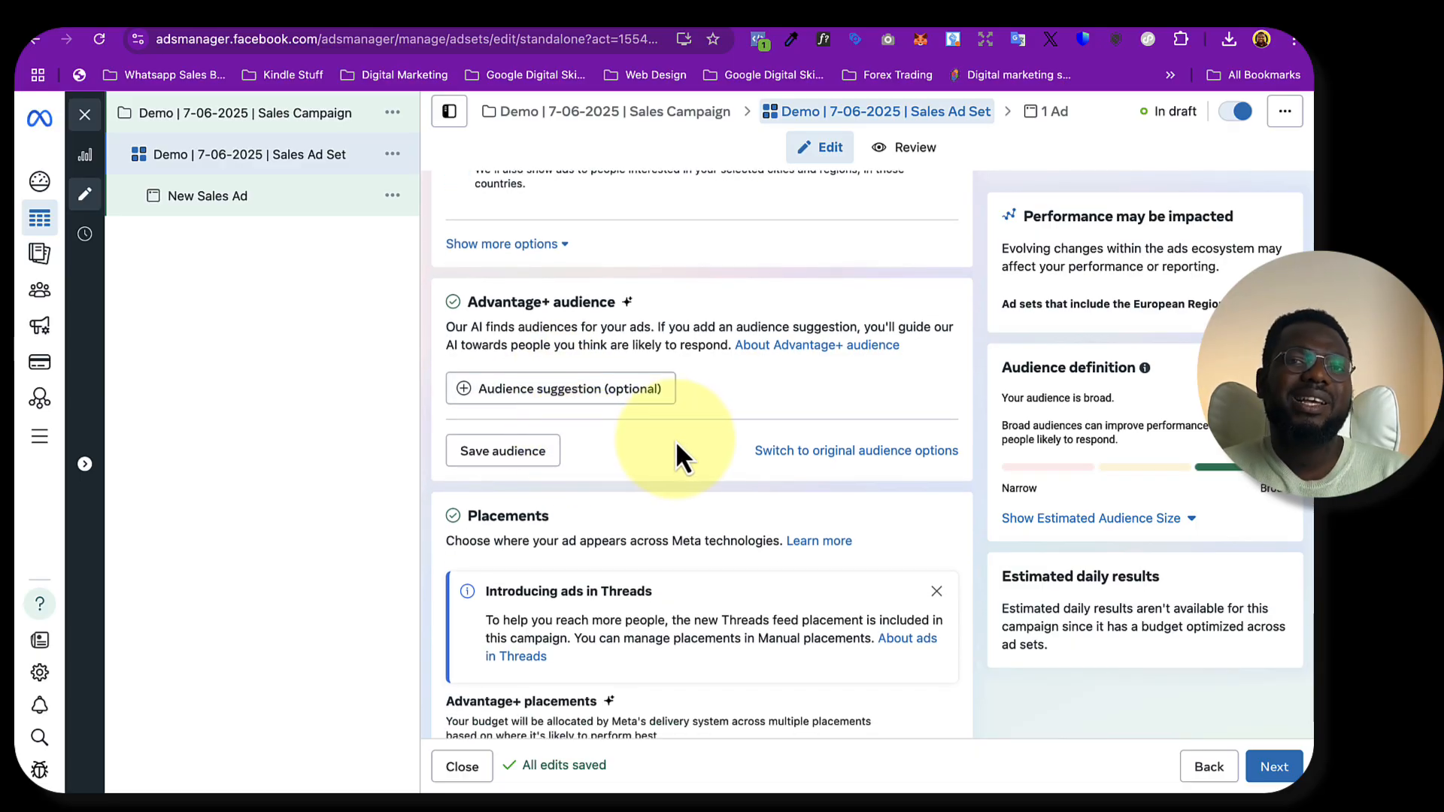
Dismiss the notice about ads in Threads and switch the ad set from Advantage+ placements to Manual placements
scroll(675, 451, "down", 3)
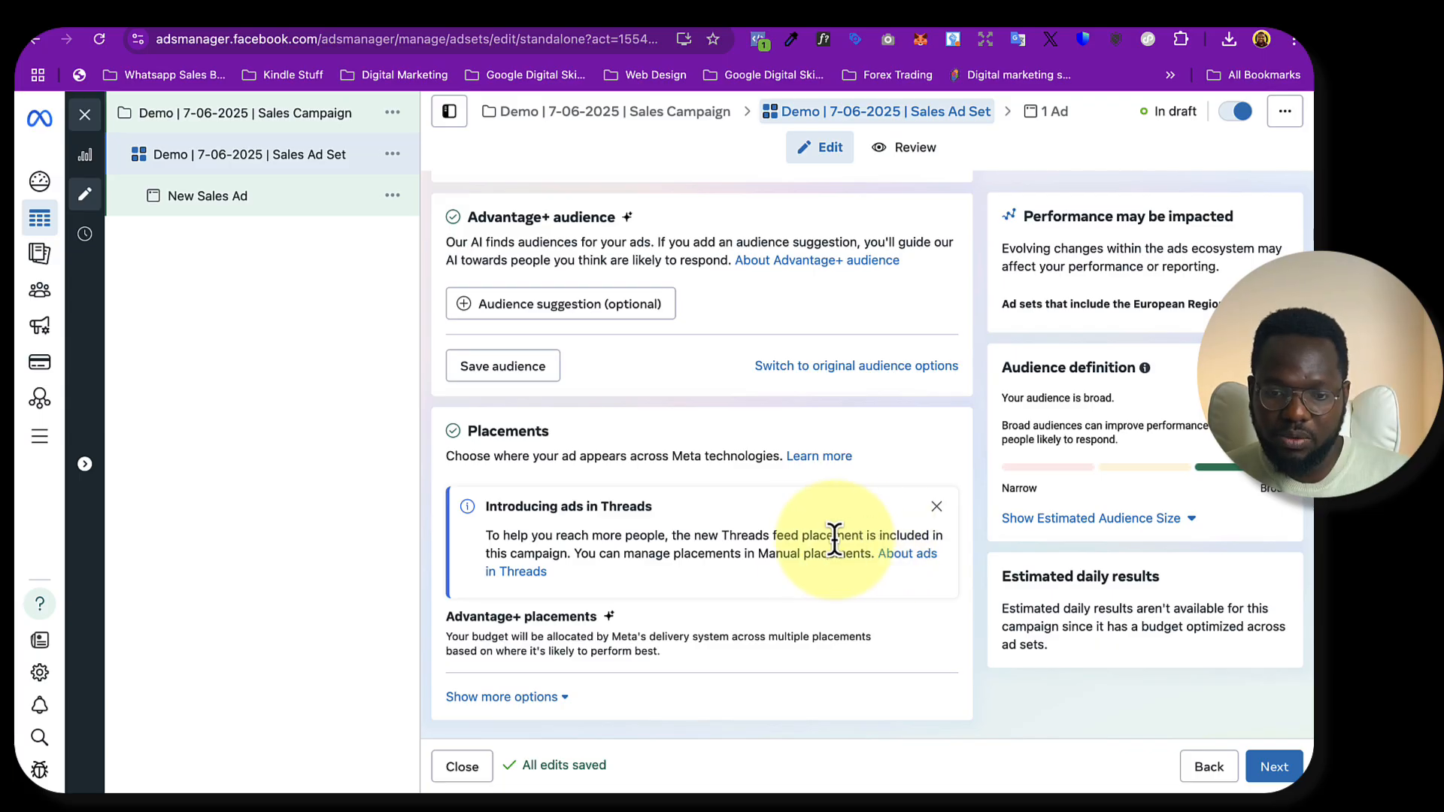
left_click(936, 506)
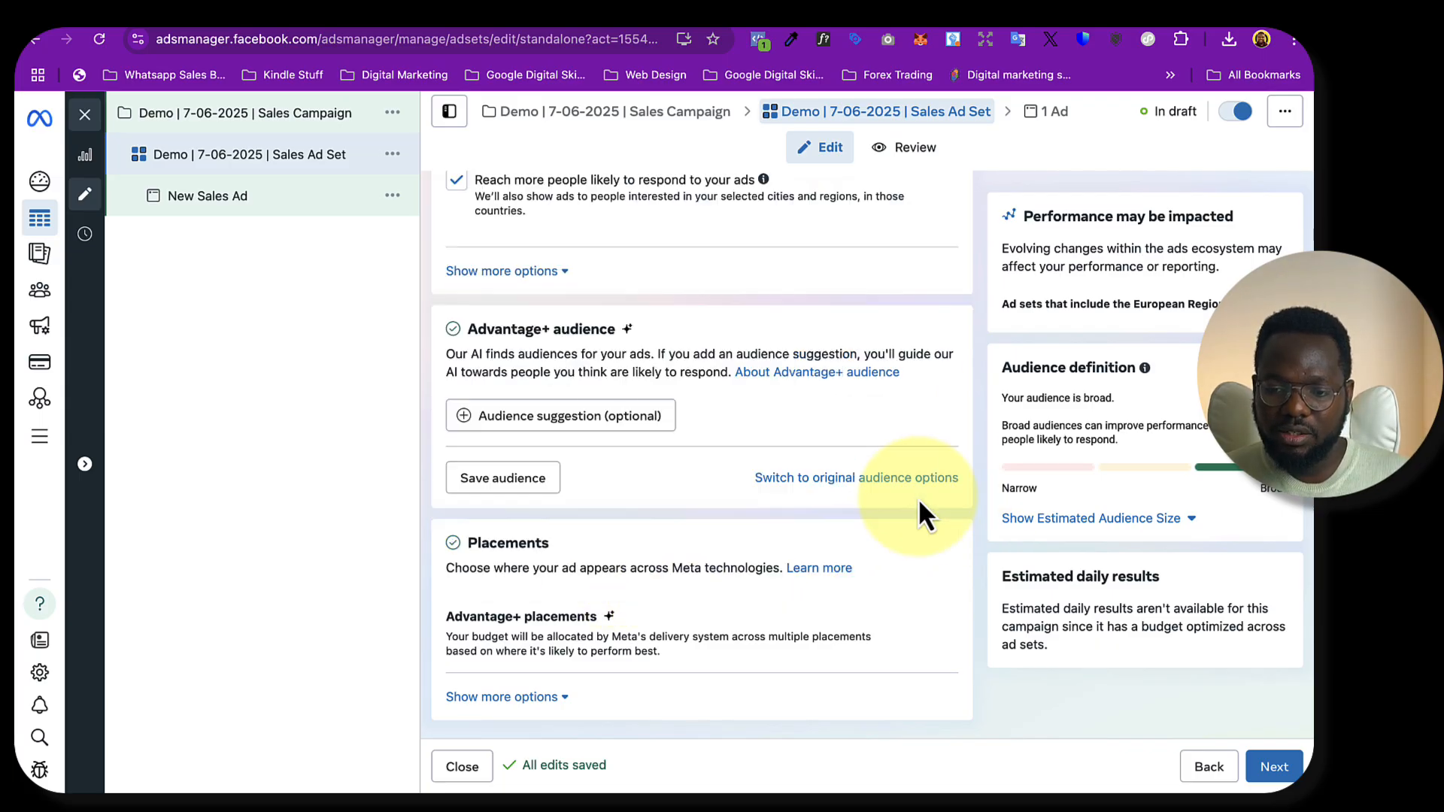
mouse_move(770, 618)
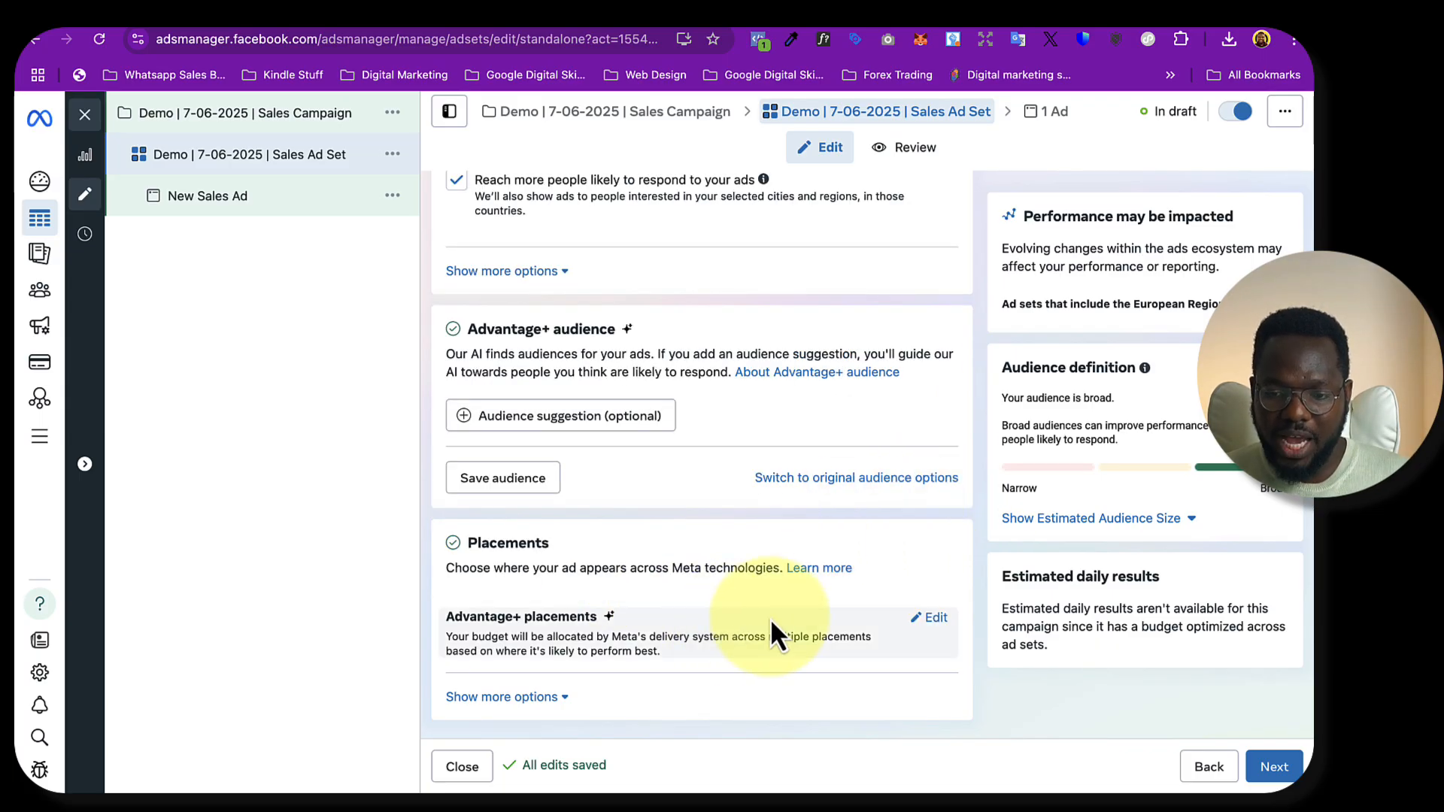
left_click(934, 619)
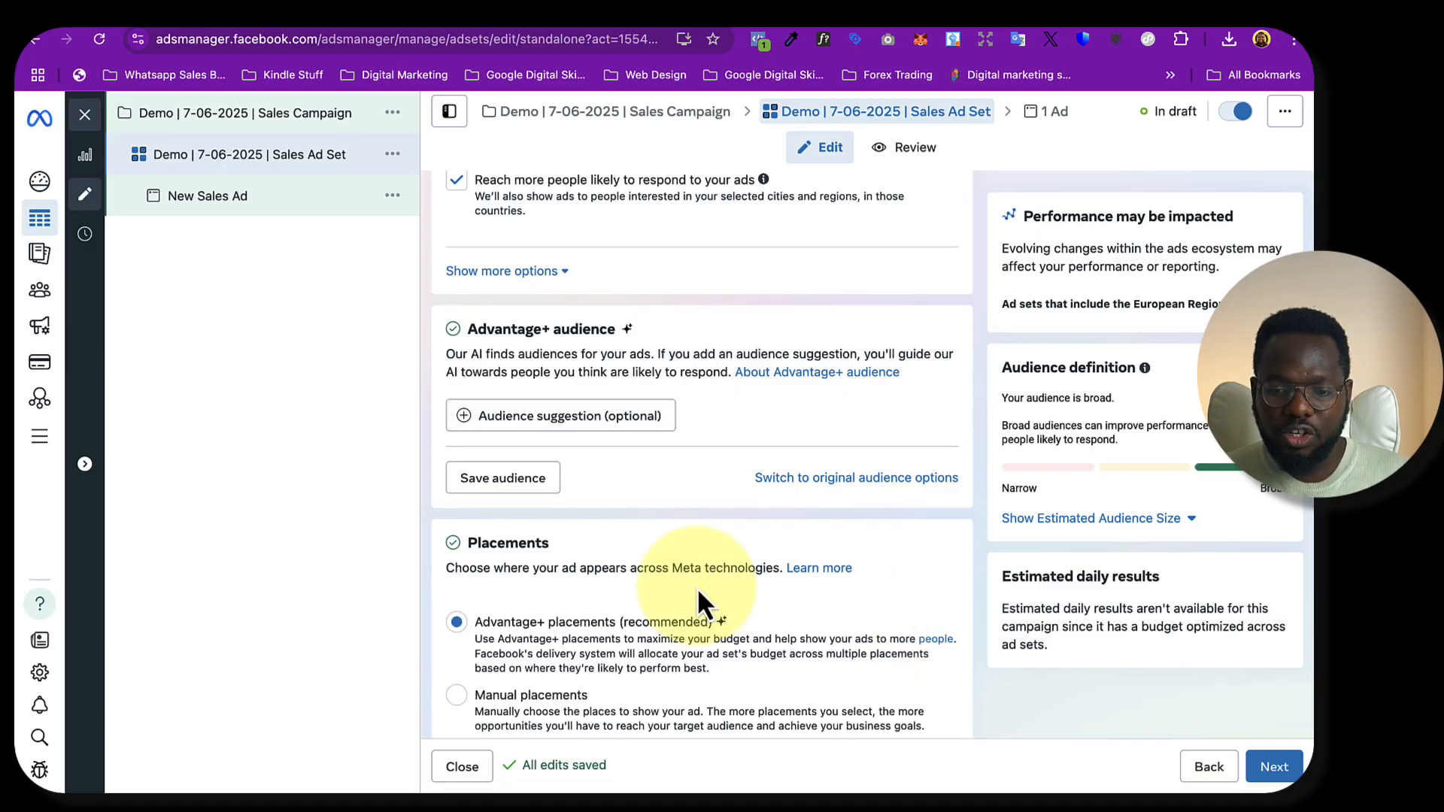
scroll(699, 601, "down", 2)
left_click(457, 615)
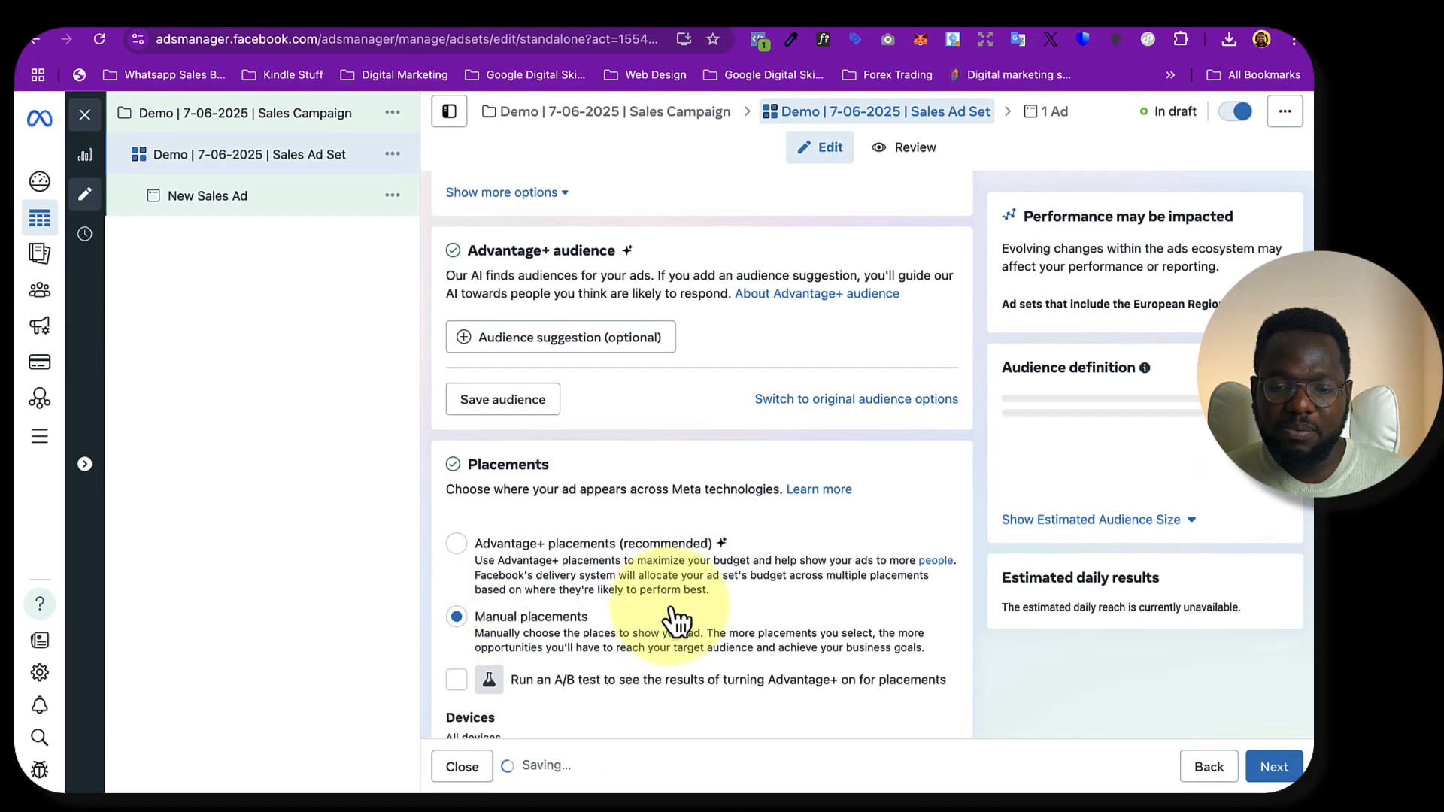
Exclude the Facebook, Audience Network, Threads and Messenger platforms so that only Instagram remains selected
scroll(696, 665, "down", 8)
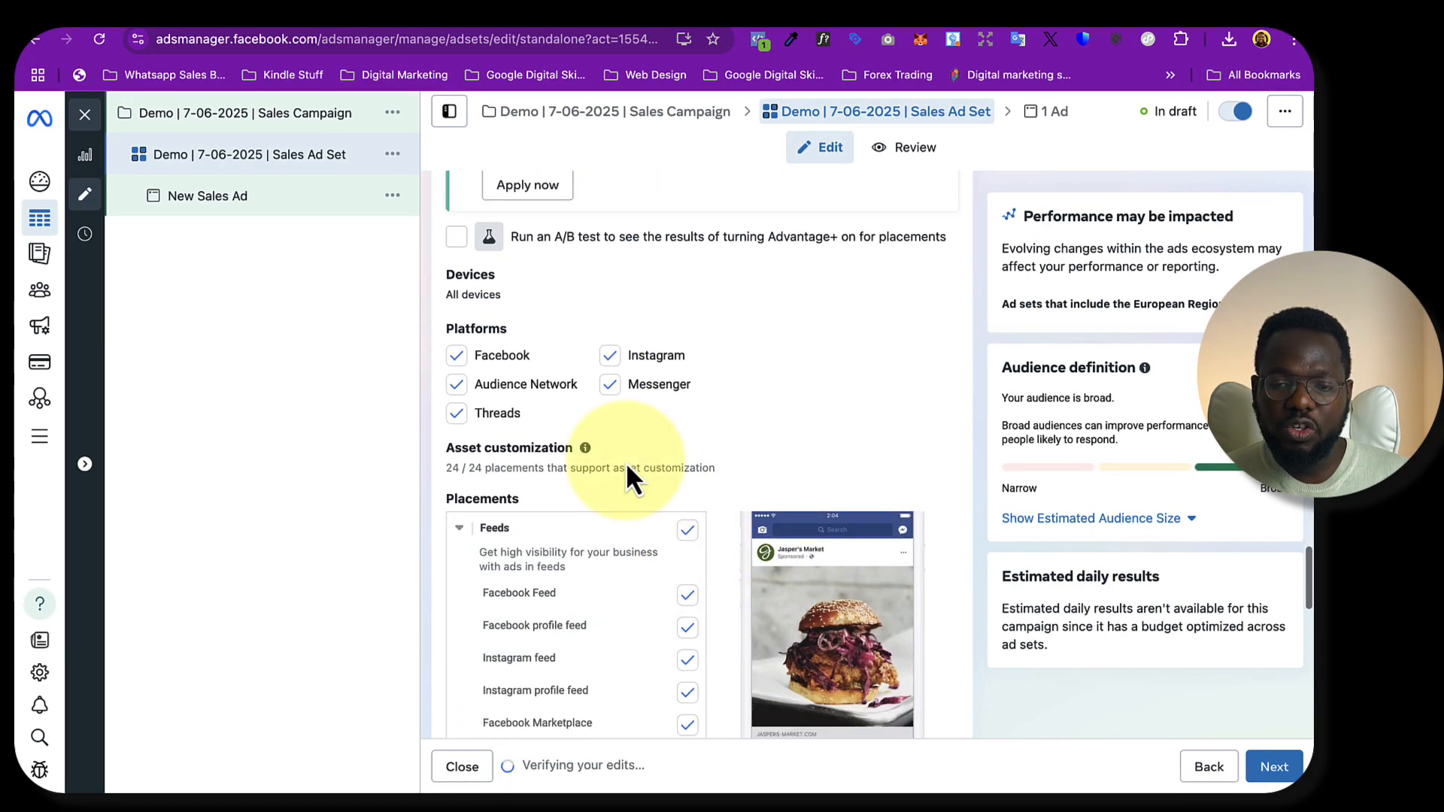
left_click(462, 356)
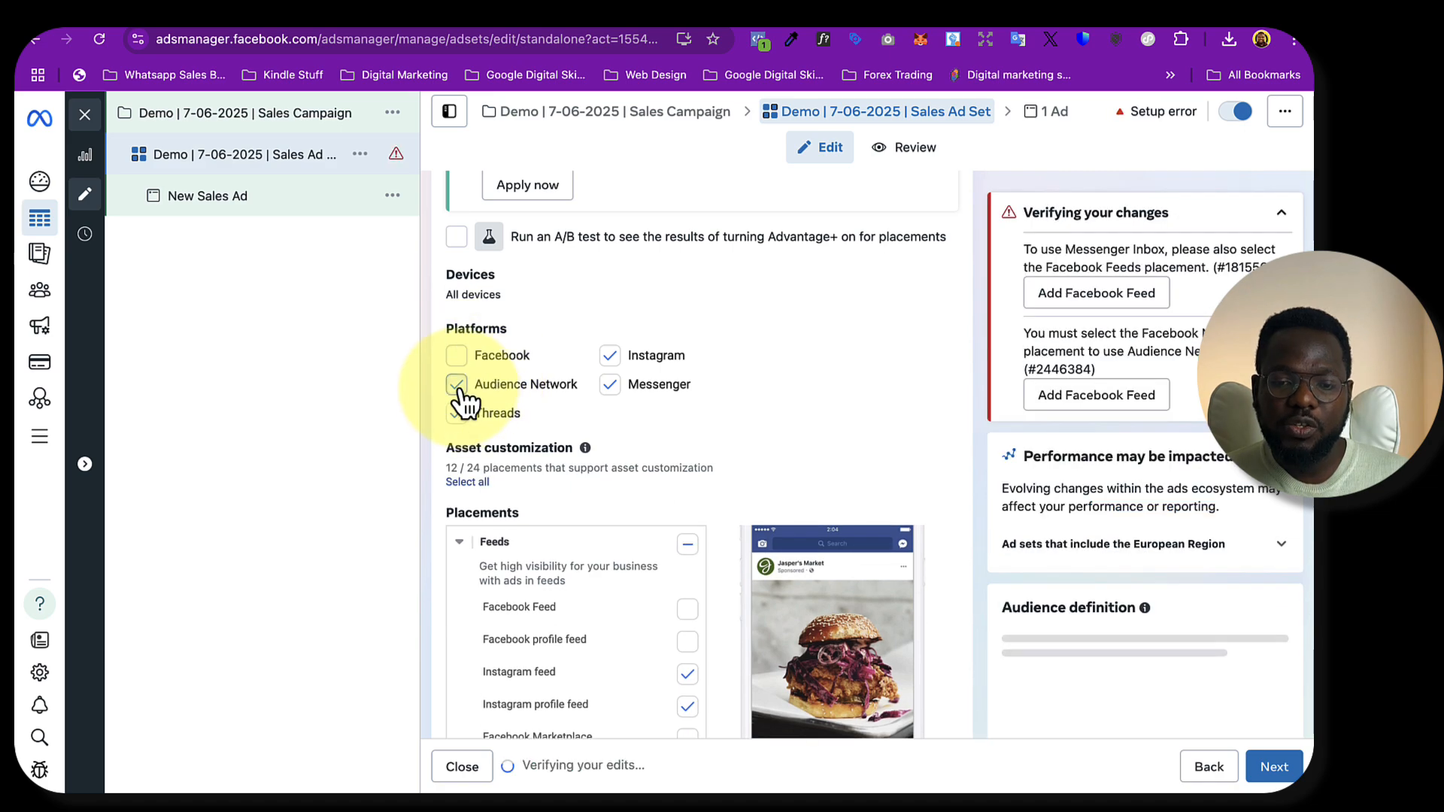
left_click(459, 386)
left_click(459, 416)
left_click(611, 385)
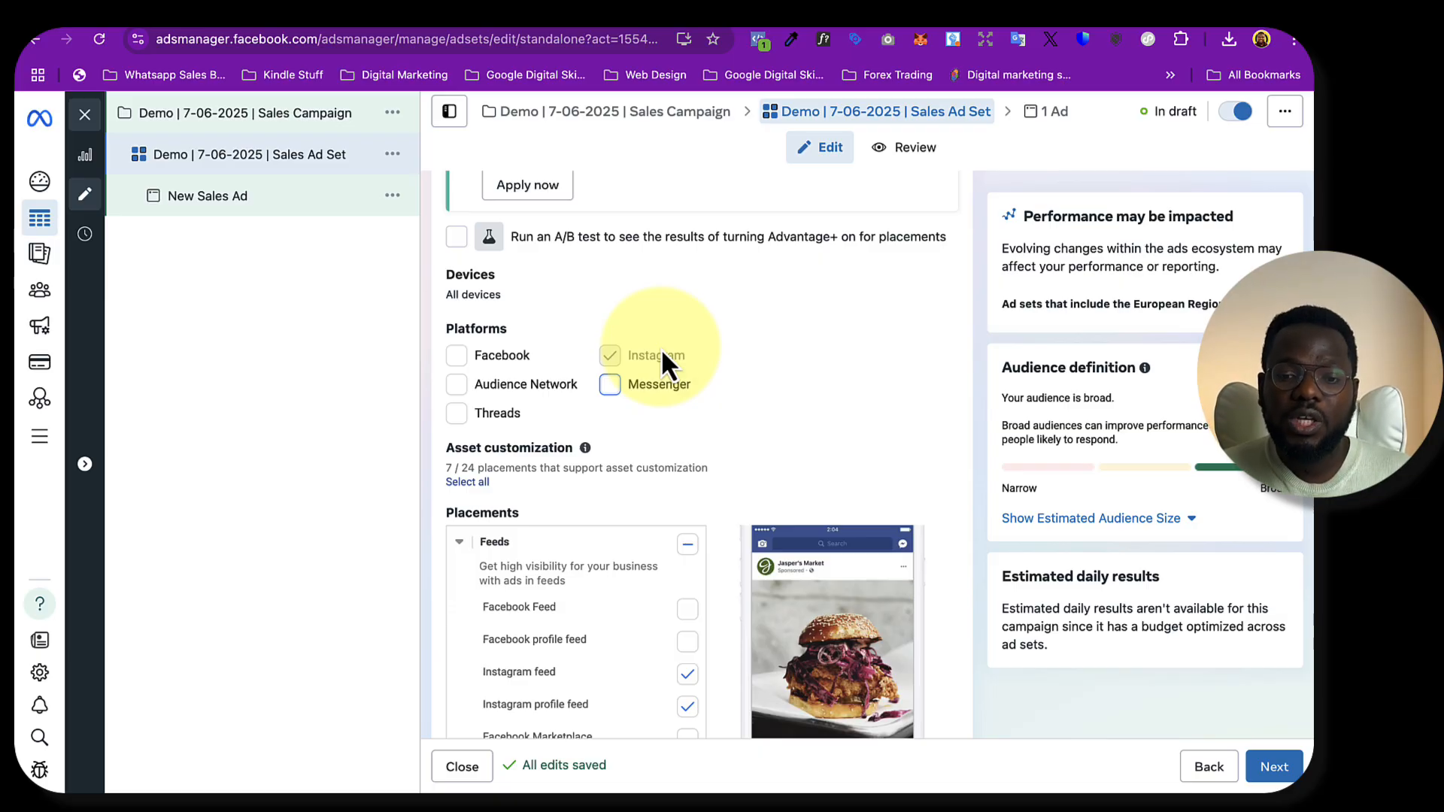
Try including the Messenger, Facebook, Audience Network and Threads platforms alongside Instagram in the manual placements
left_click(610, 384)
left_click(457, 355)
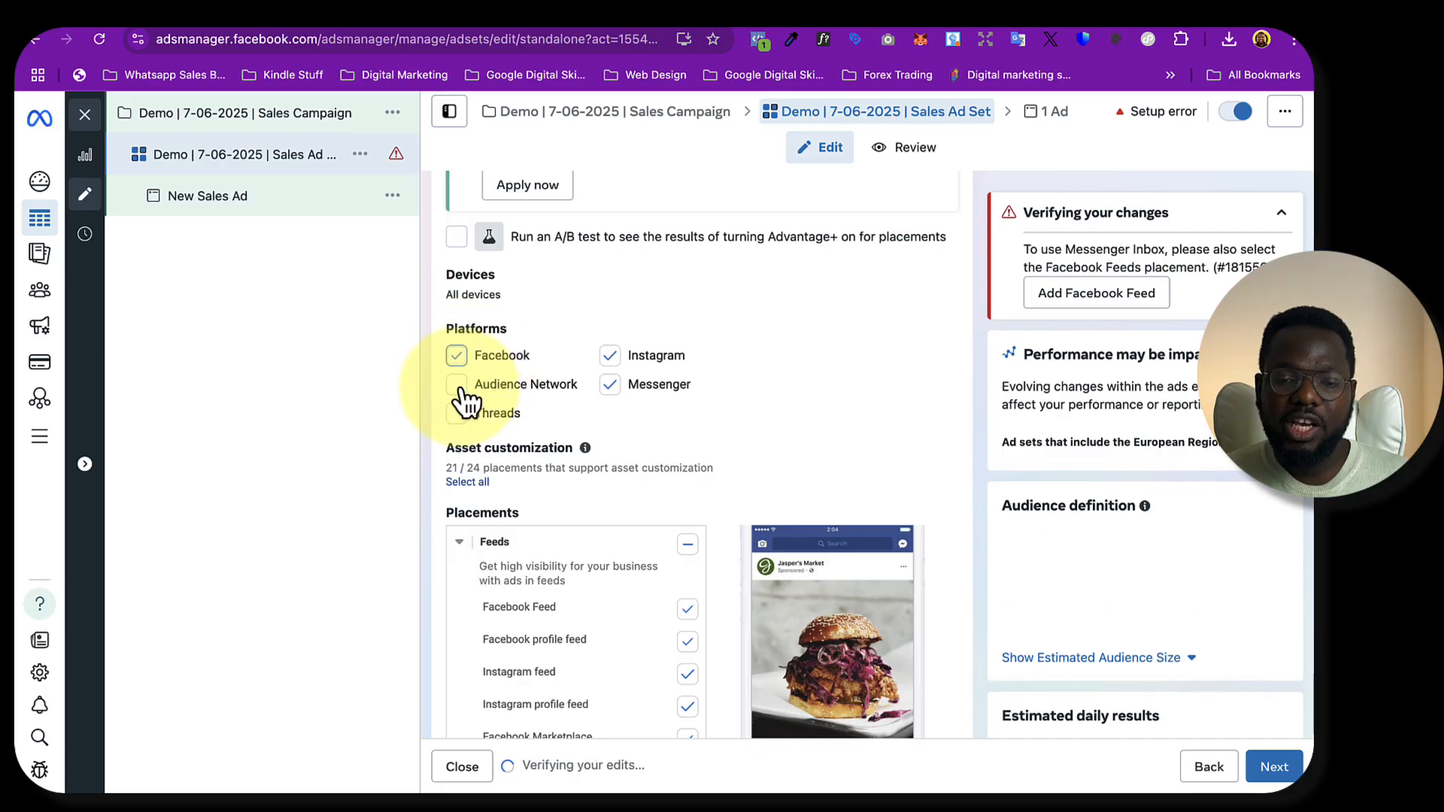
left_click(457, 385)
left_click(459, 413)
Try narrowing the manual placements to Facebook only, and include Instagram again so that both platforms are selected
left_click(456, 385)
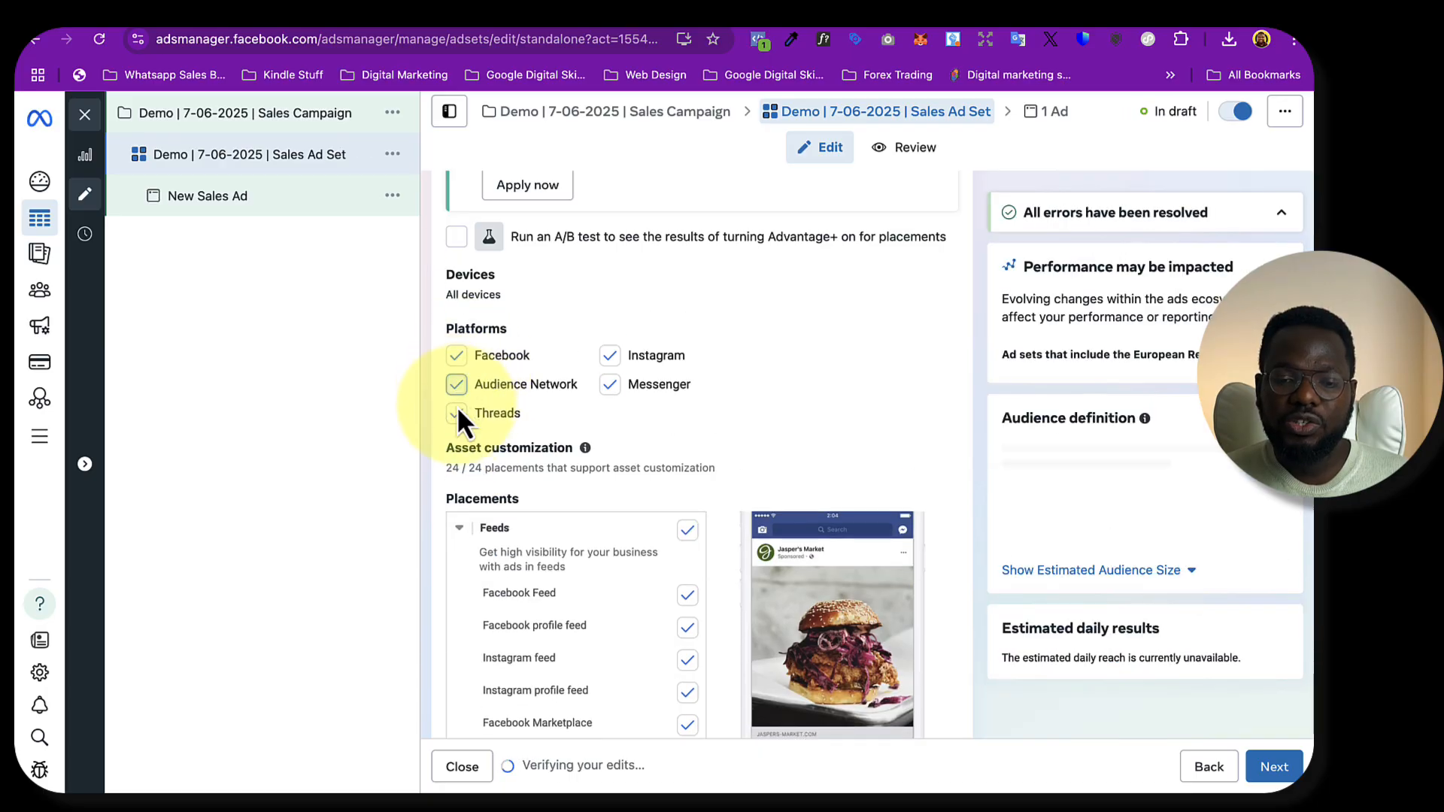
left_click(459, 415)
left_click(612, 384)
left_click(609, 355)
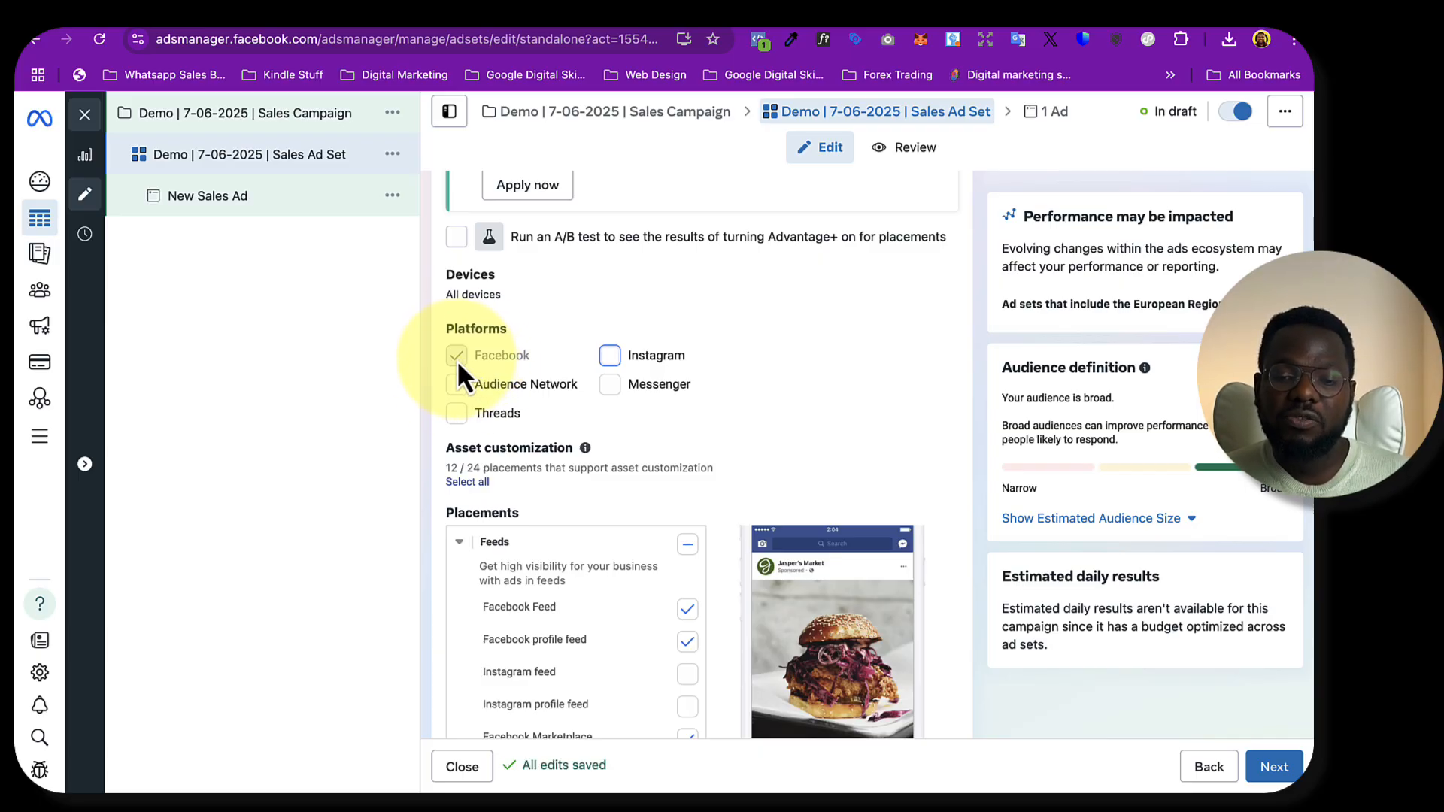
left_click(609, 355)
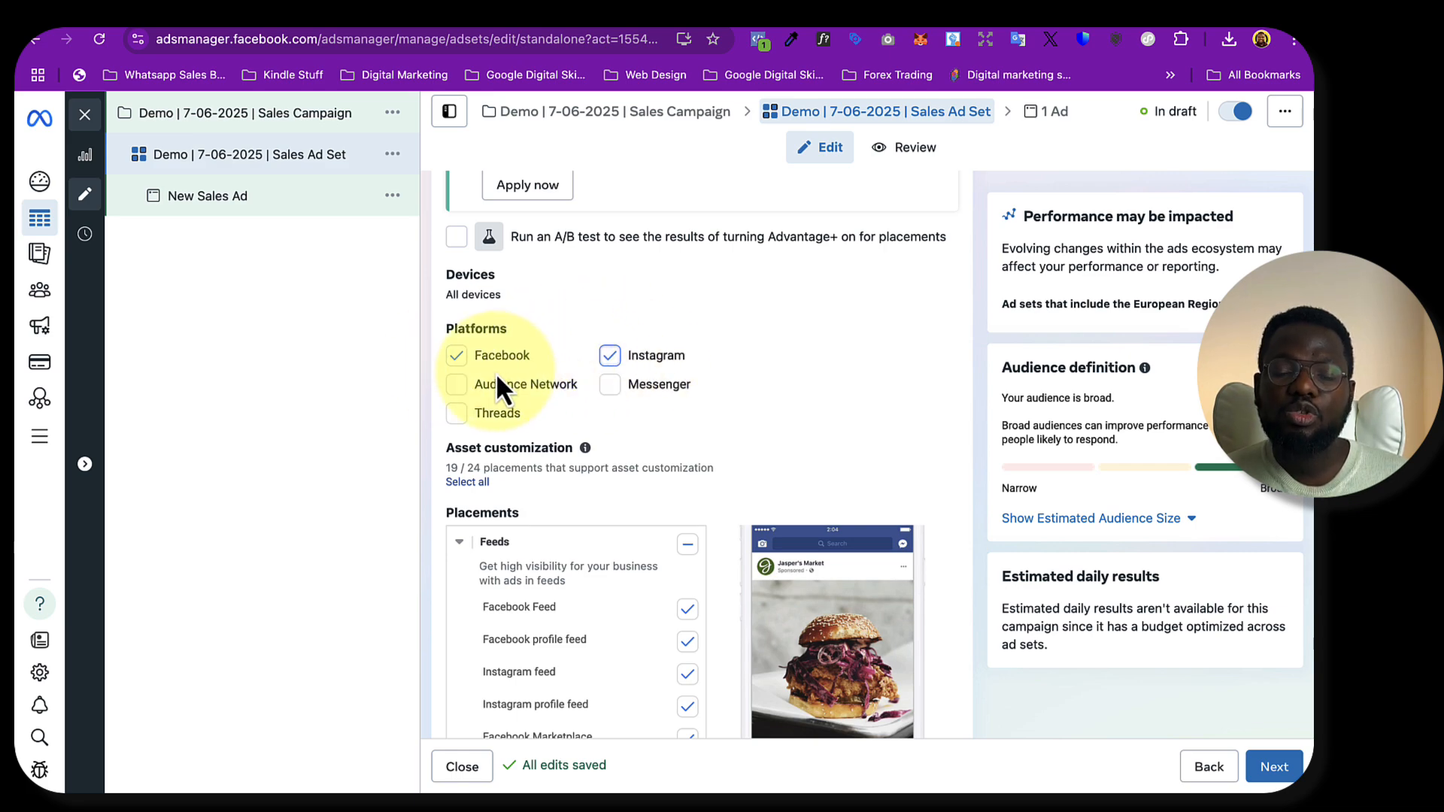
Switch the ad set back to Advantage+ placements and continue to the ad level
scroll(554, 359, "up", 5)
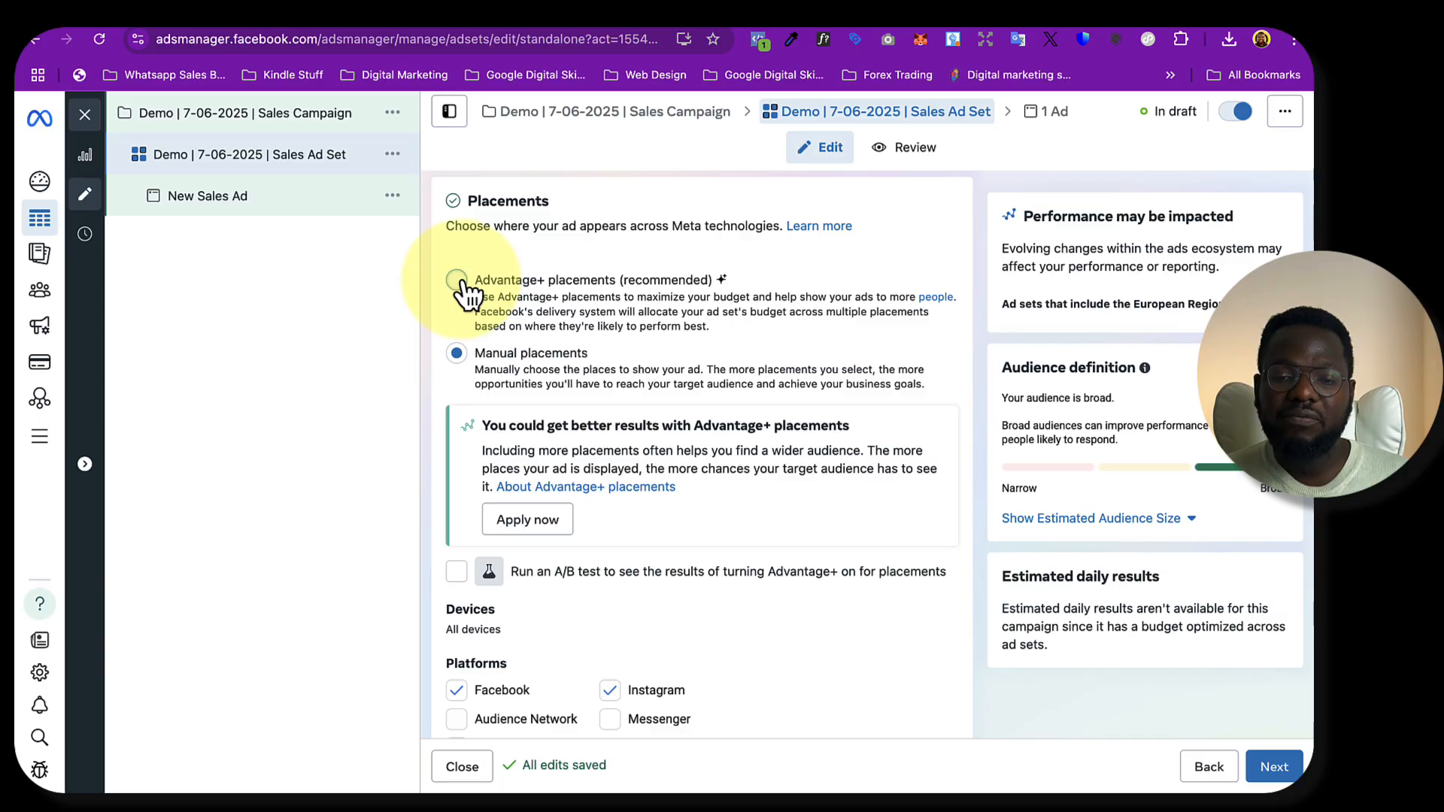
left_click(460, 282)
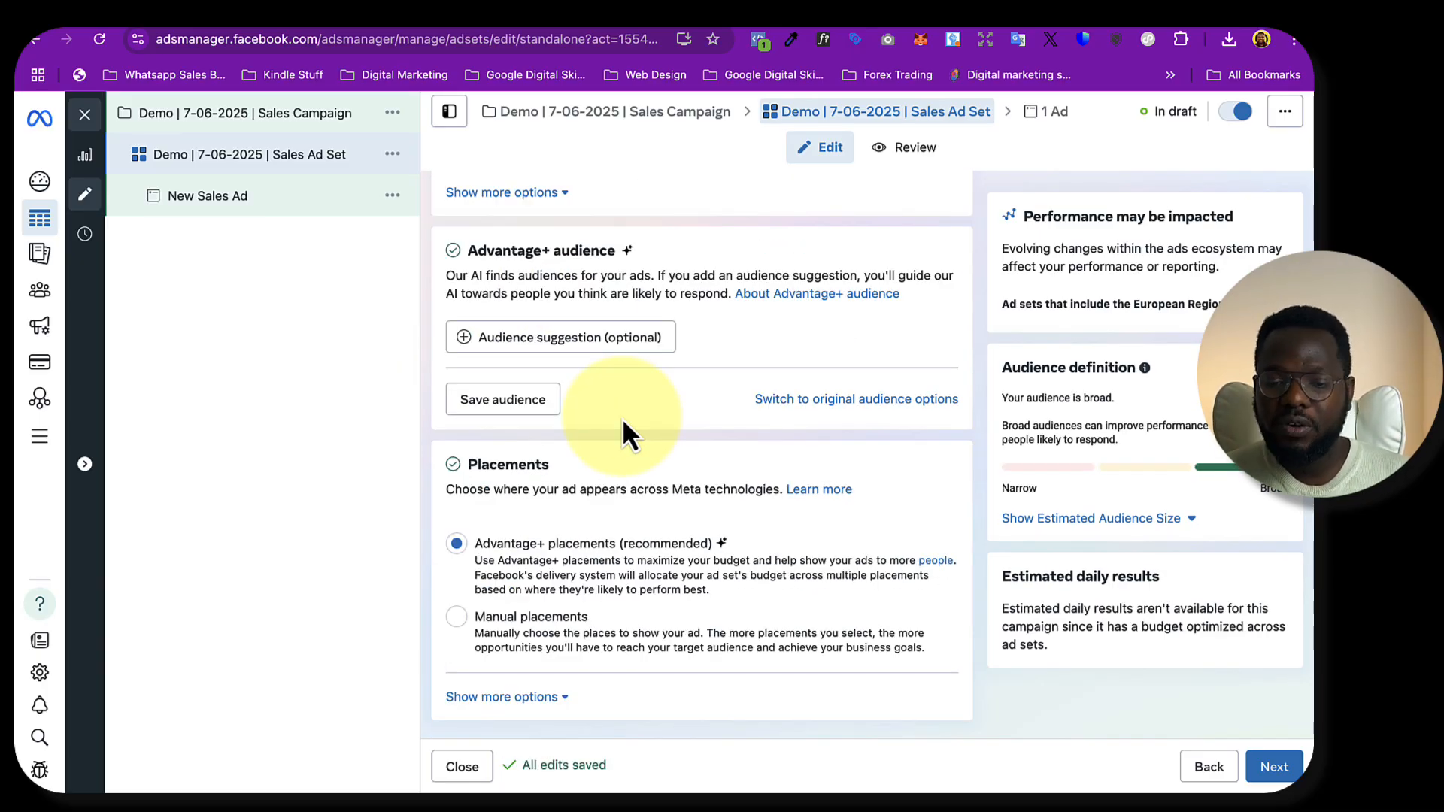
left_click(1272, 767)
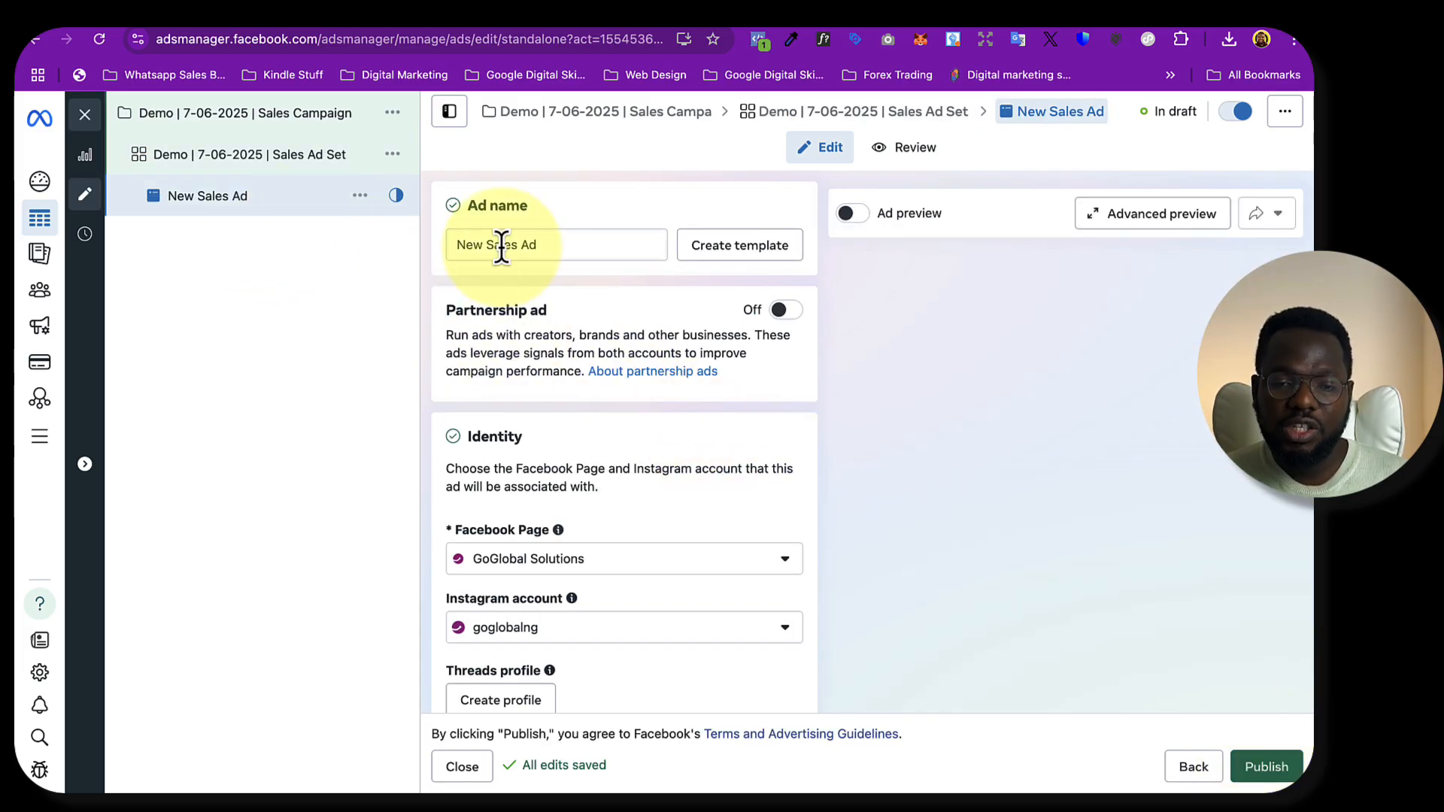
Rename the ad as "Demo | 7-06-2025 | Sales Ad"
double_click(467, 245)
type("Demo | 7-06-2025 |")
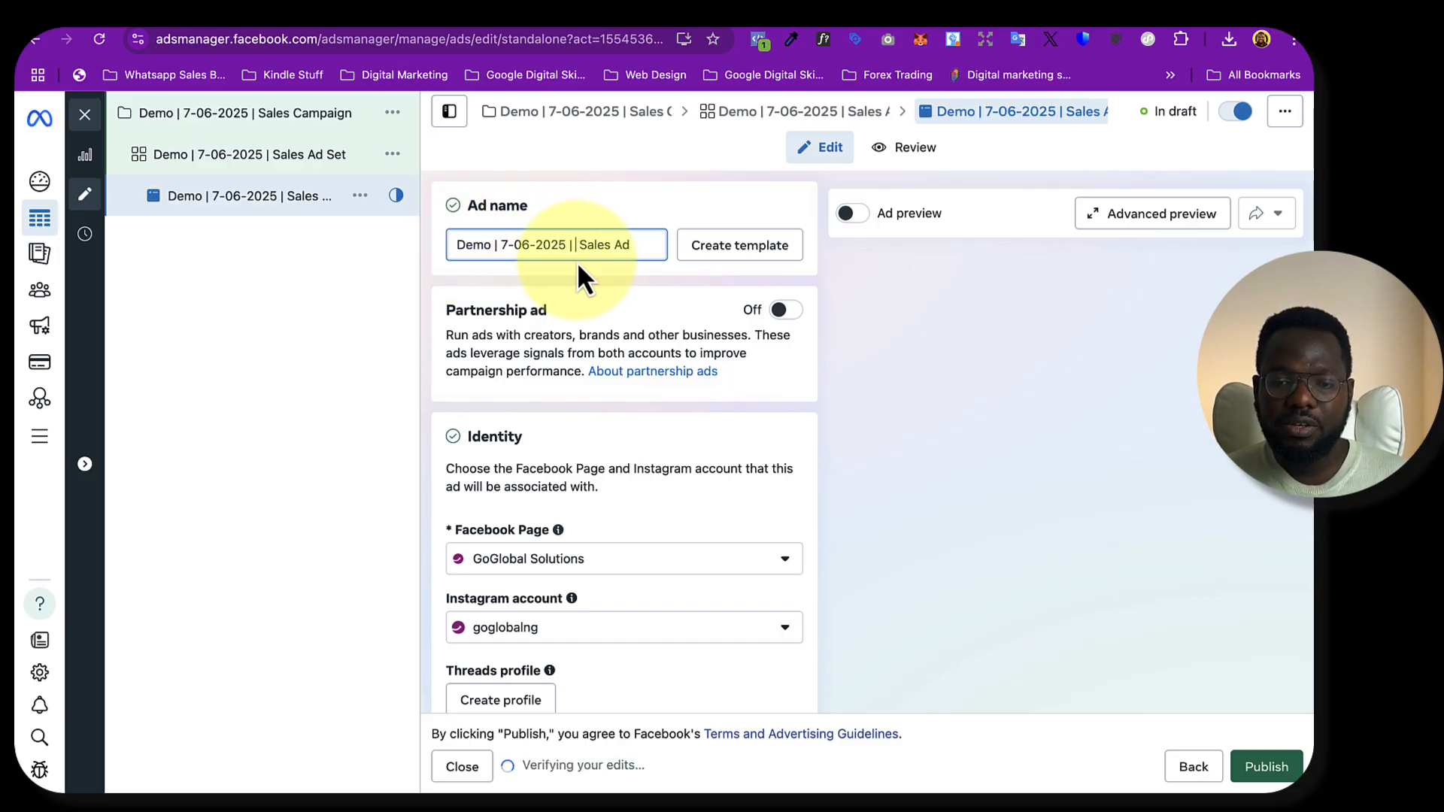
left_click(873, 328)
Try turning on the Partnership ad option, and turn it off again
scroll(872, 327, "down", 1)
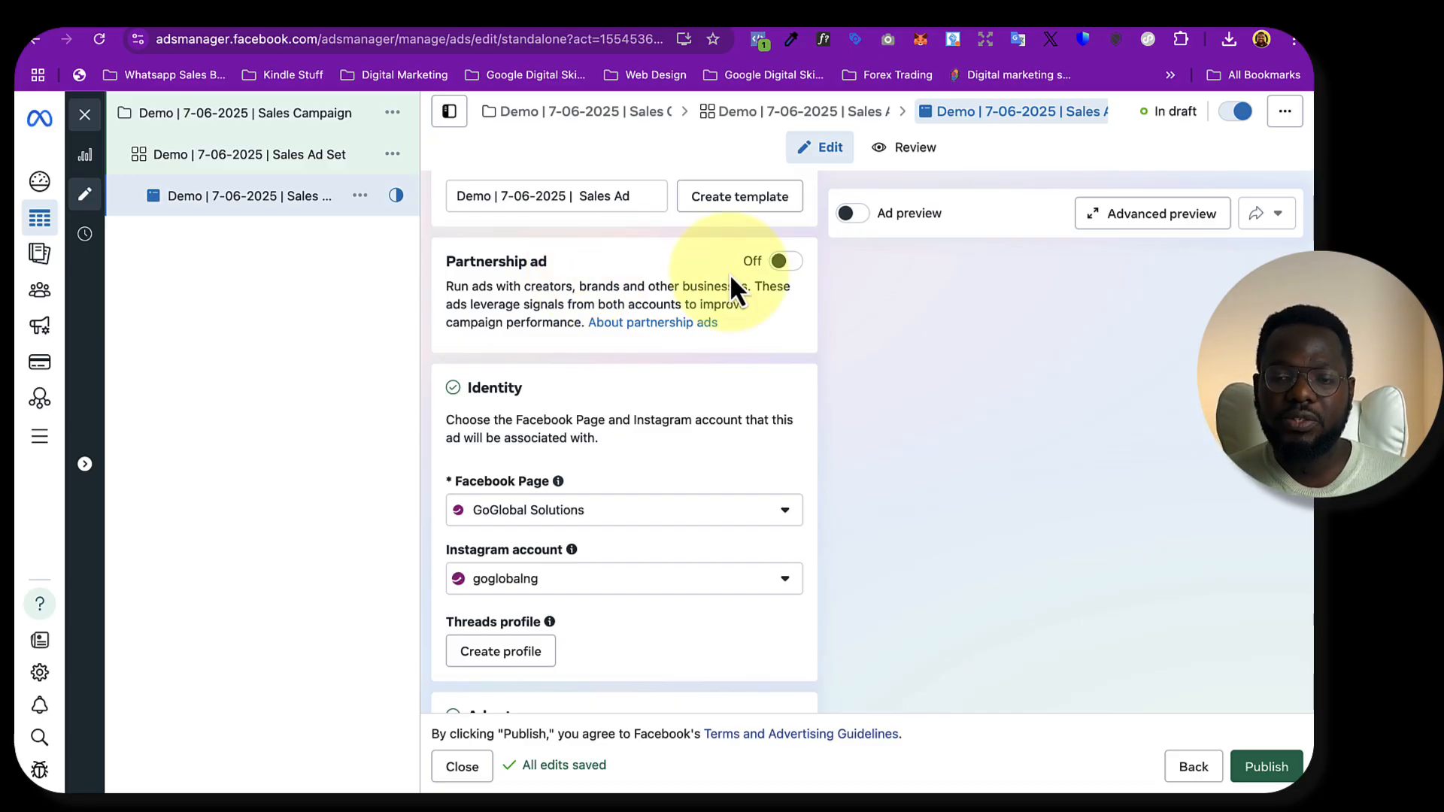
left_click(786, 261)
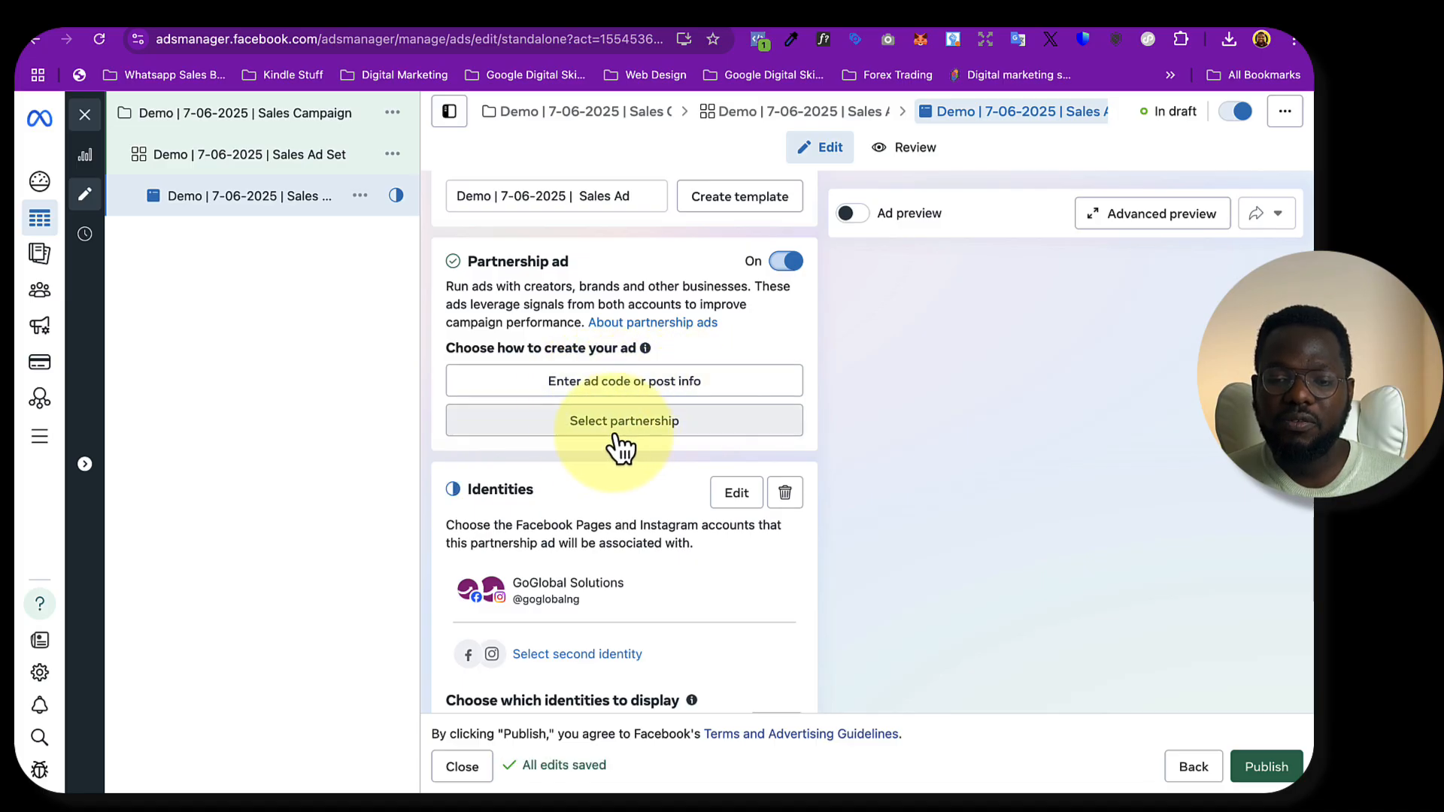
left_click(787, 265)
Try the Flexible ad format and examine its media, text, destination and call-to-action fields
scroll(683, 461, "down", 3)
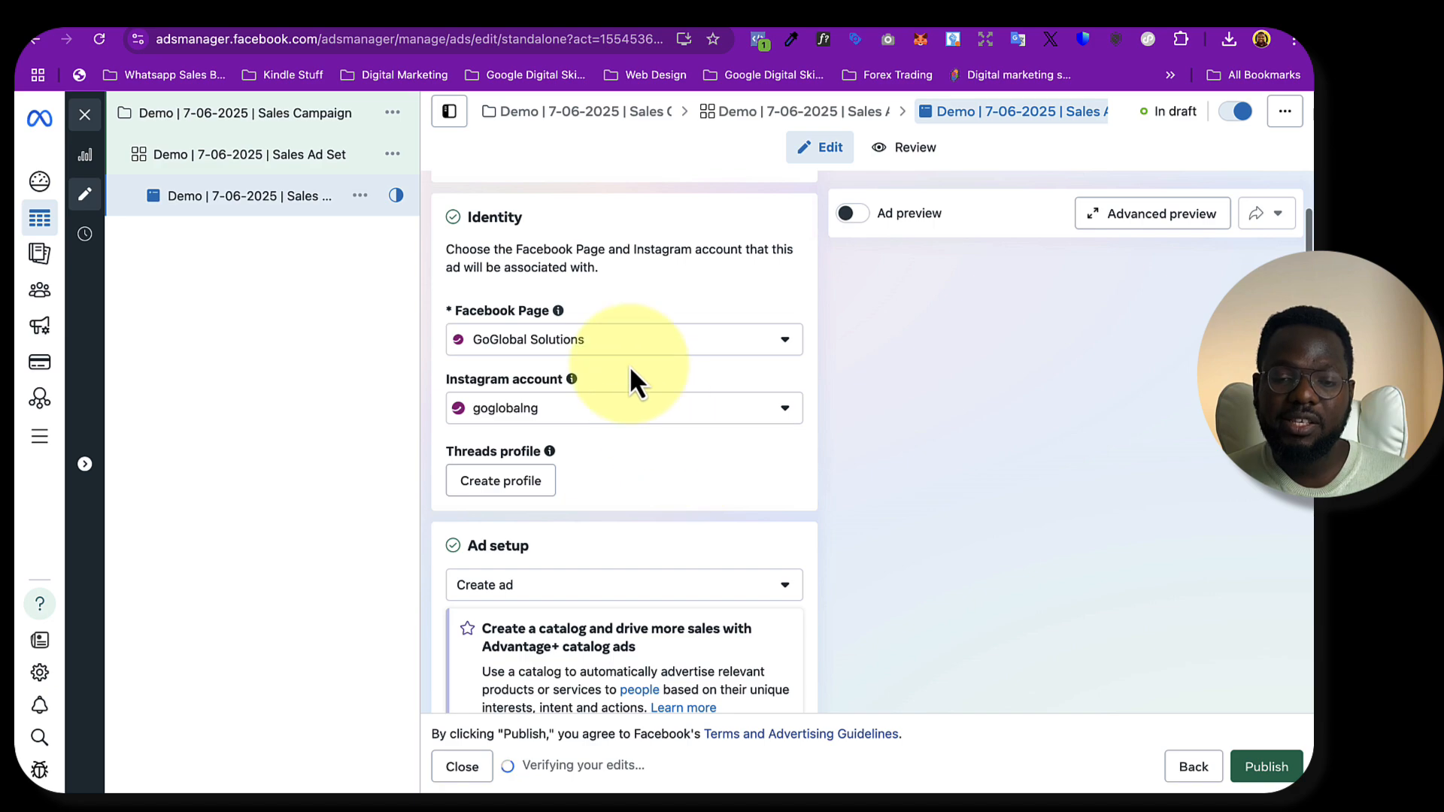
mouse_move(573, 380)
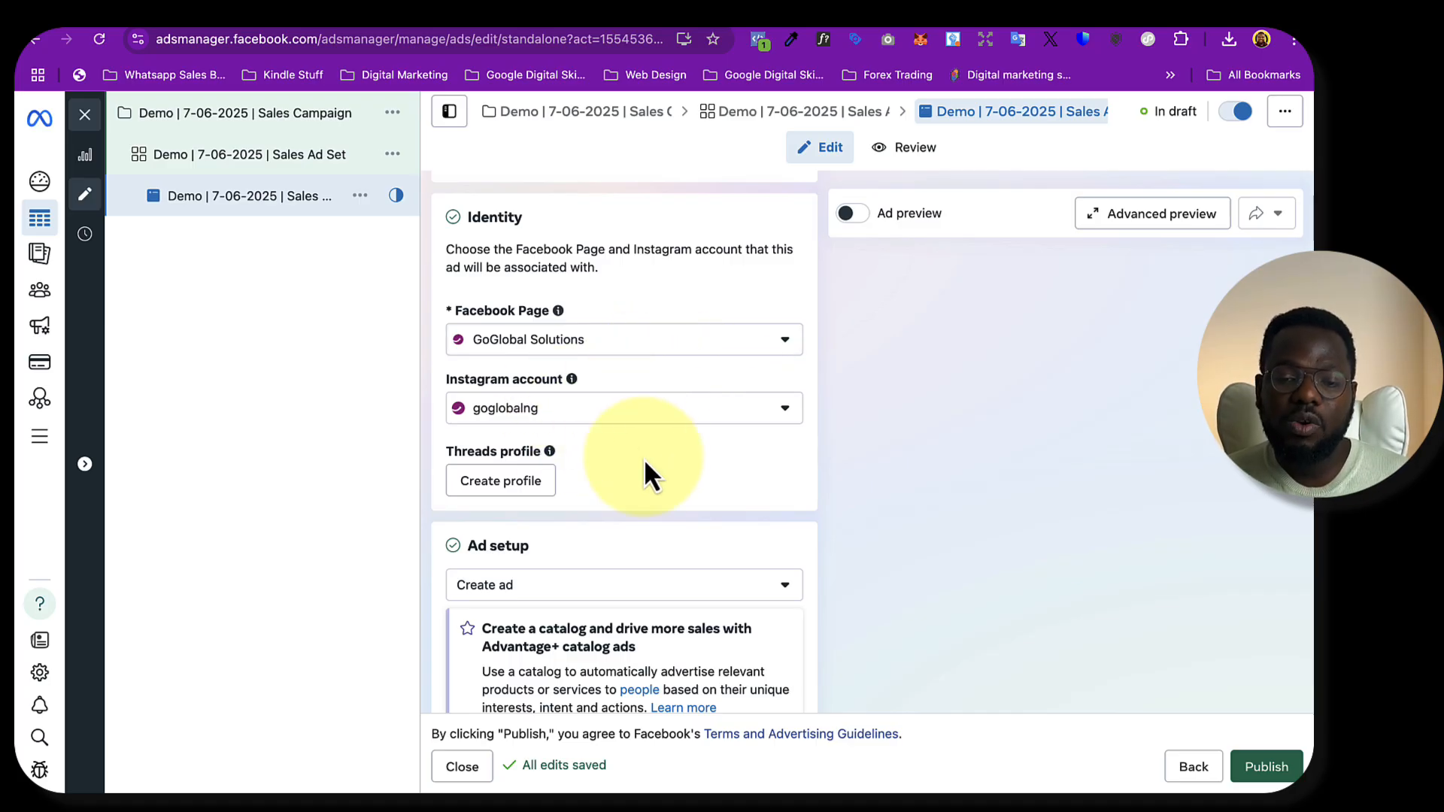
scroll(696, 419, "down", 4)
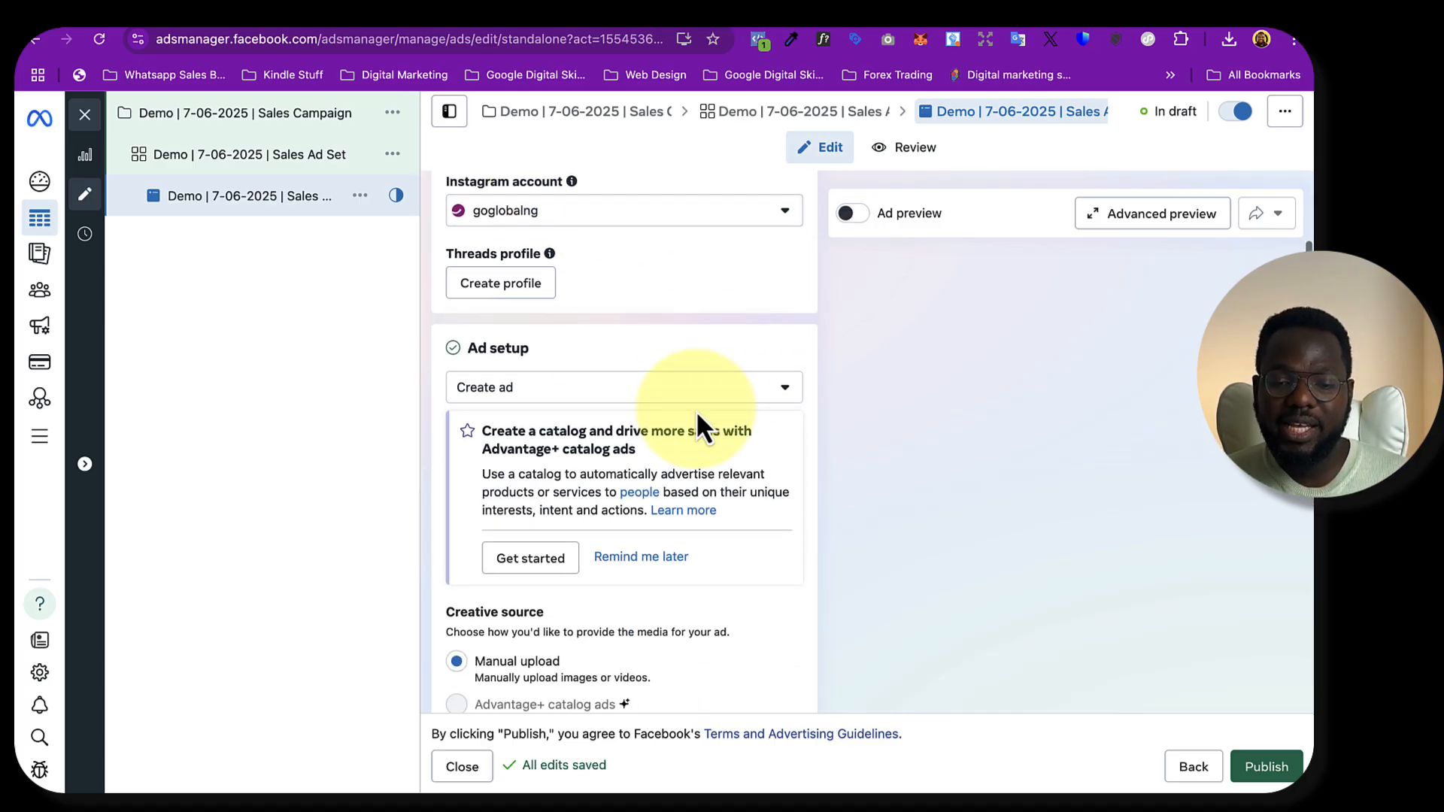
scroll(709, 478, "down", 6)
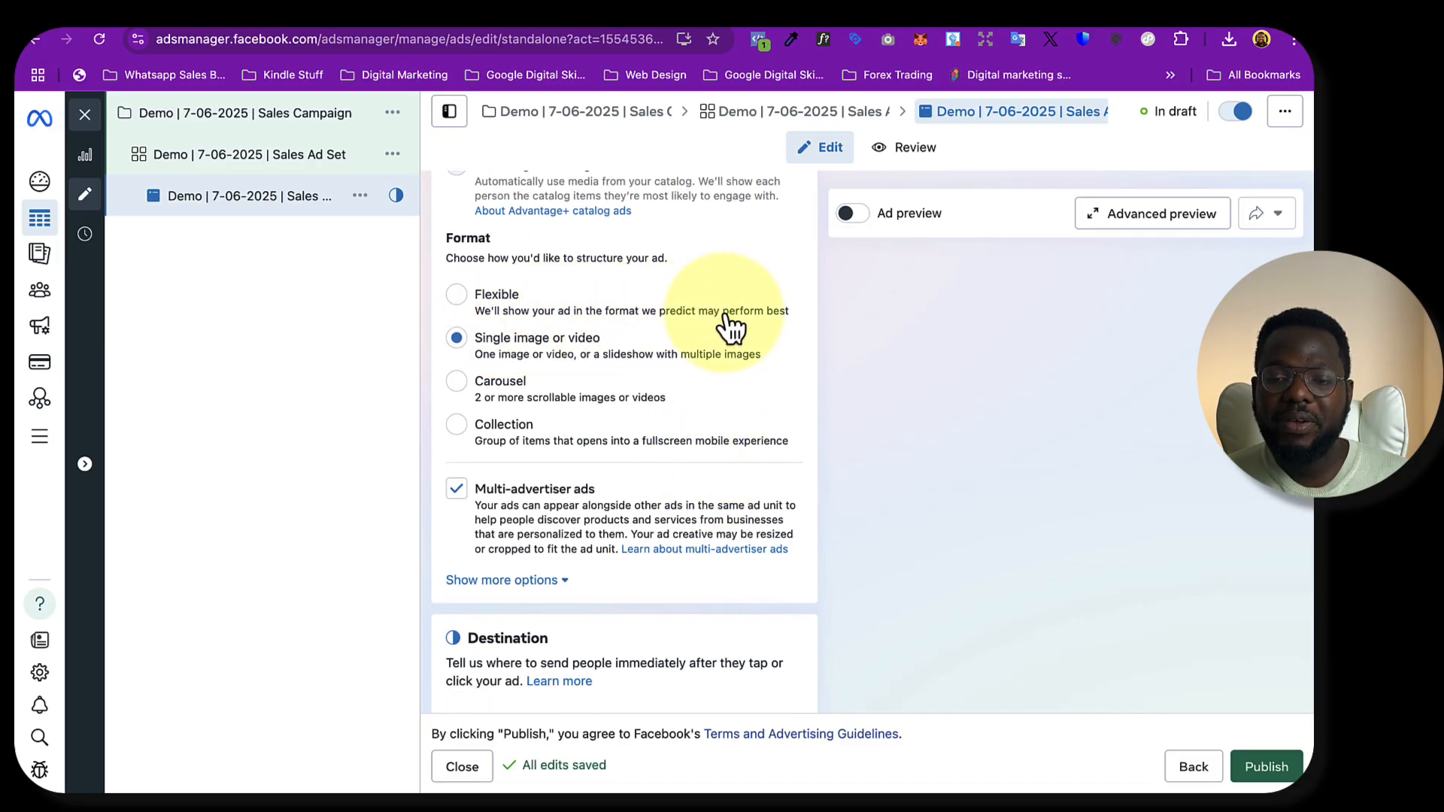
left_click(535, 322)
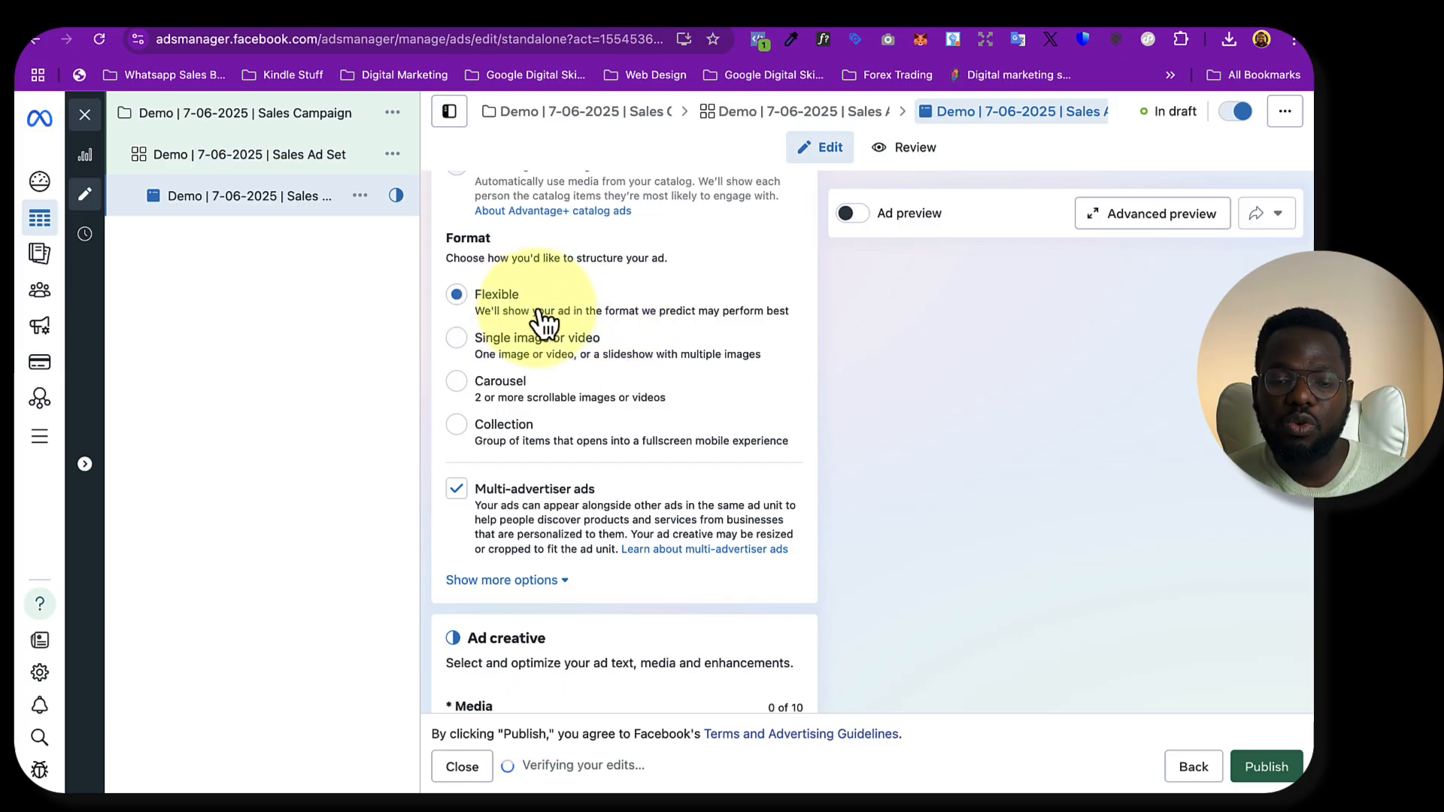
scroll(593, 382, "down", 7)
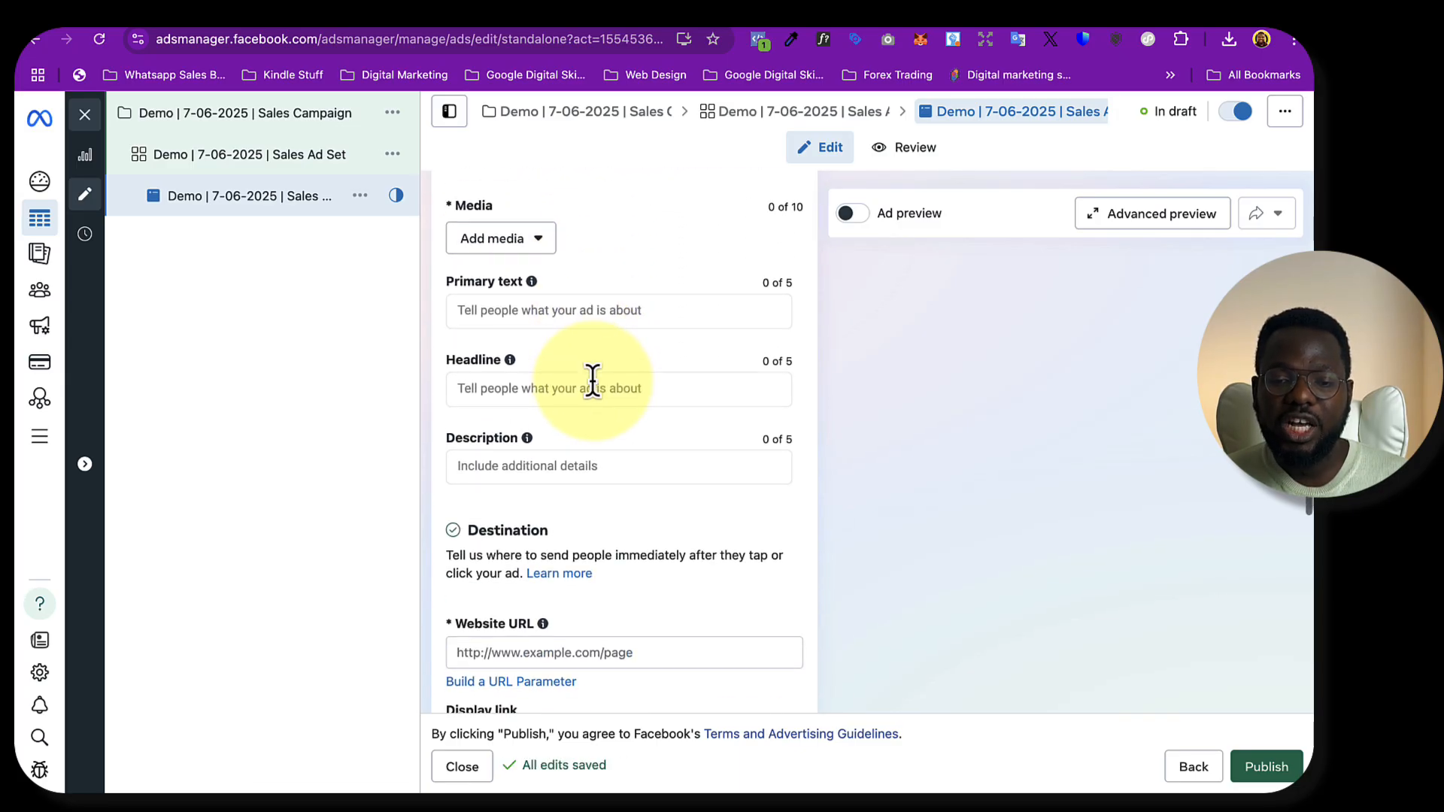
scroll(593, 382, "down", 1)
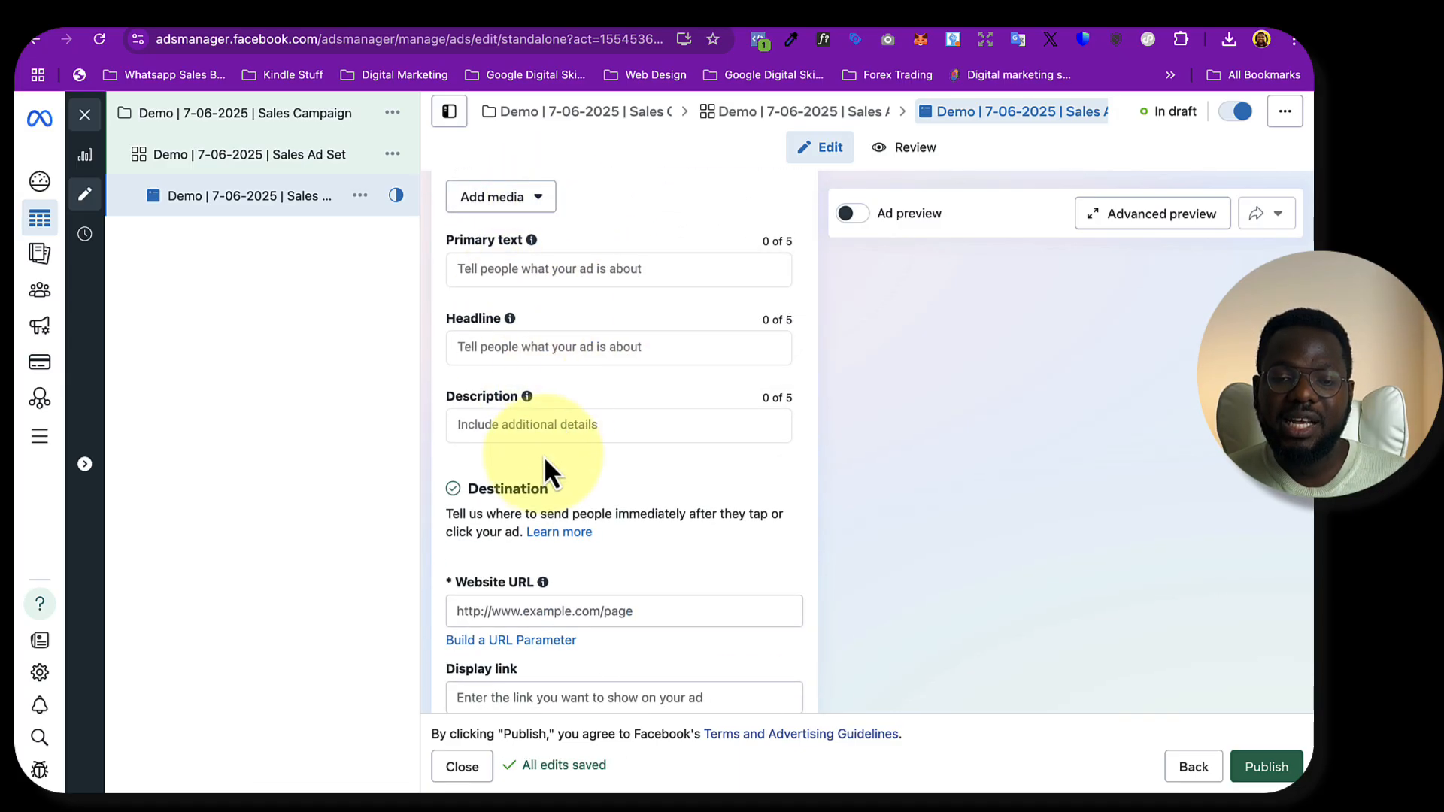
scroll(579, 397, "down", 3)
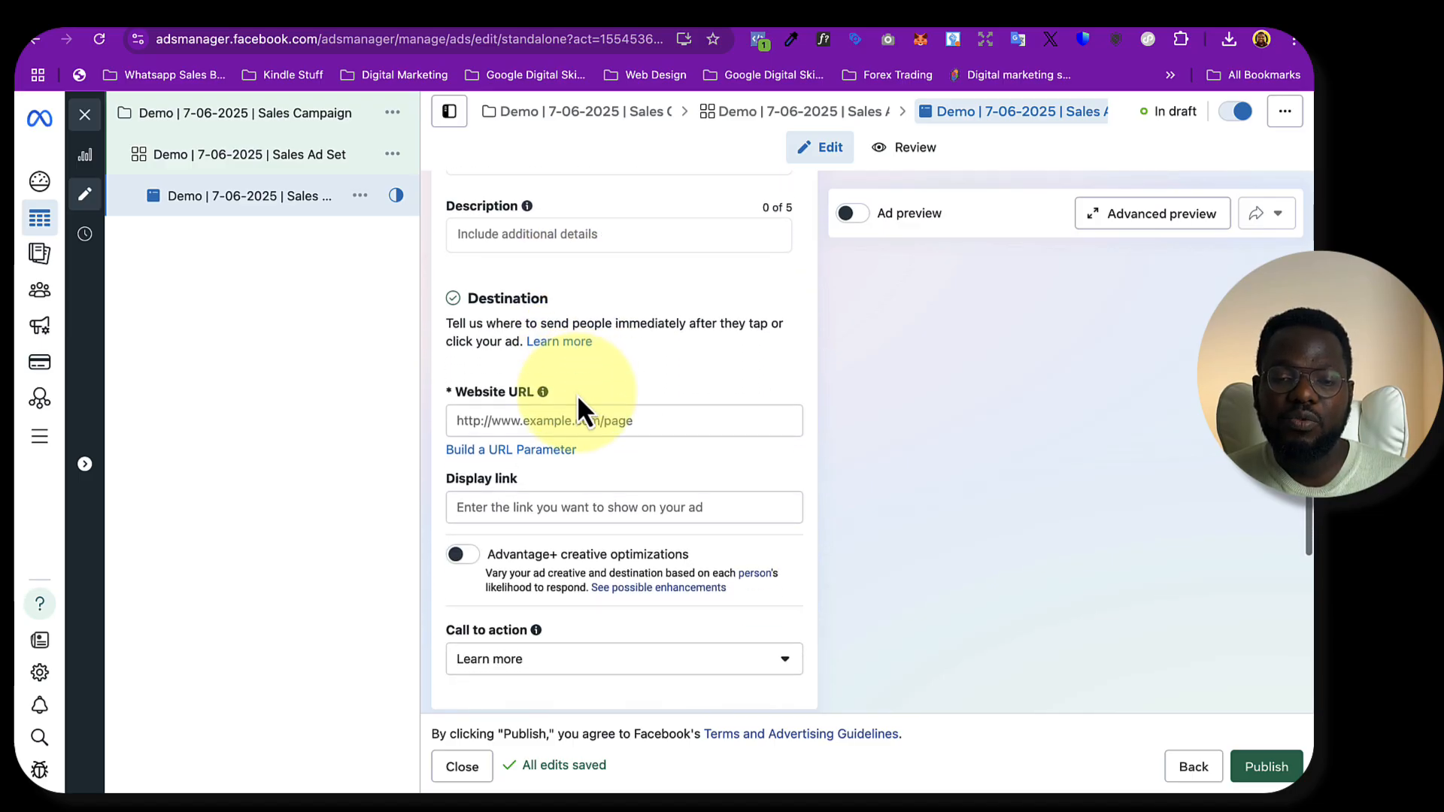
scroll(576, 394, "up", 4)
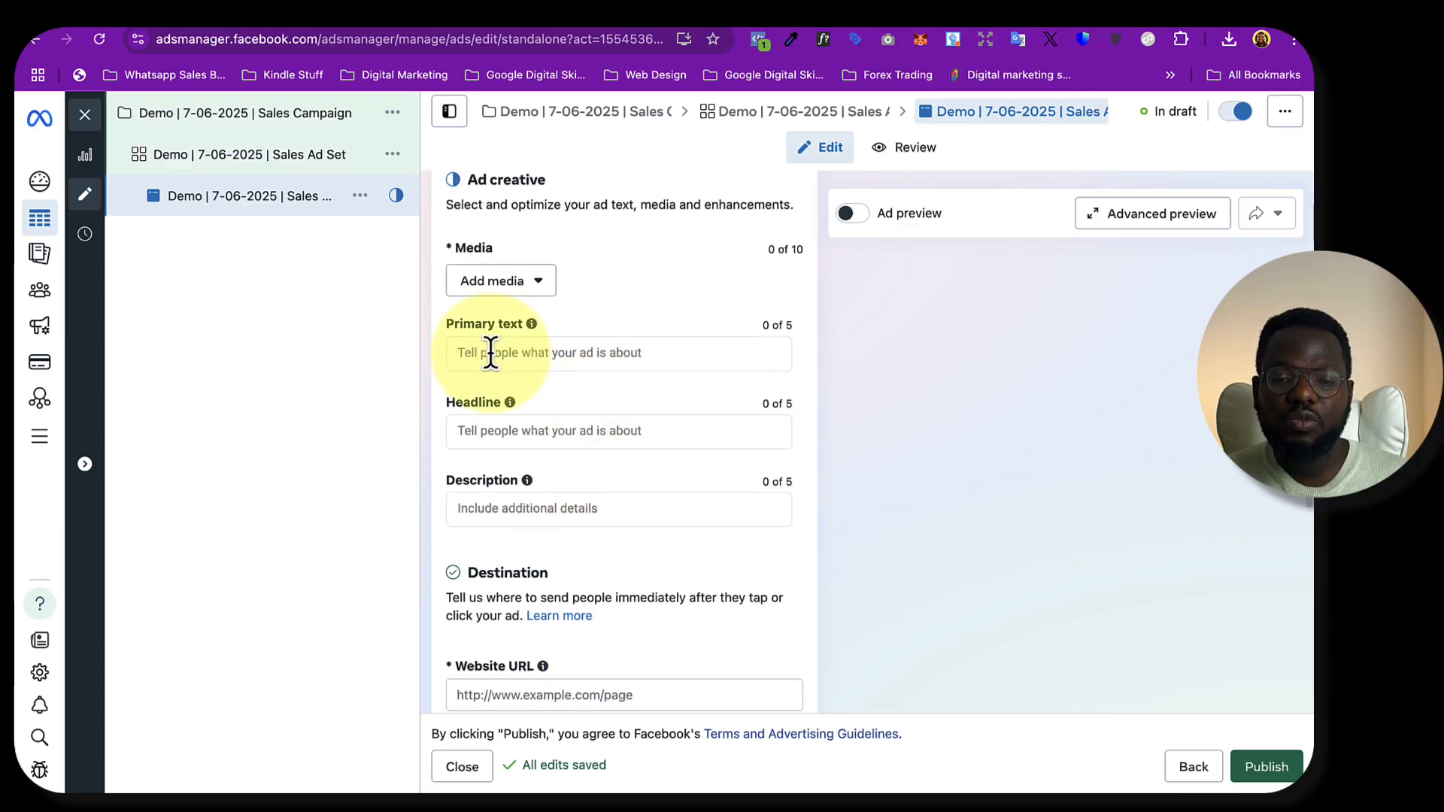
scroll(649, 417, "down", 6)
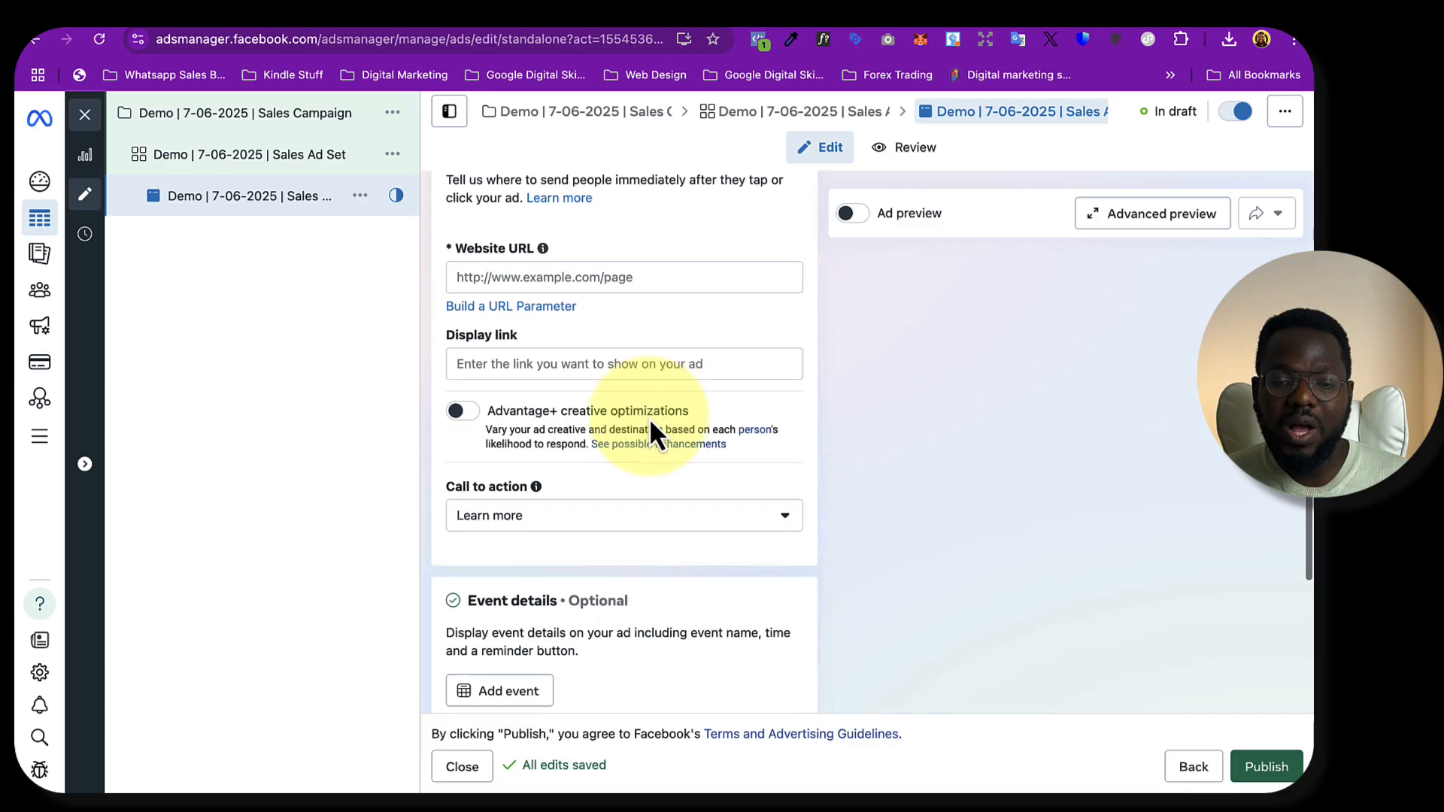
scroll(649, 417, "up", 10)
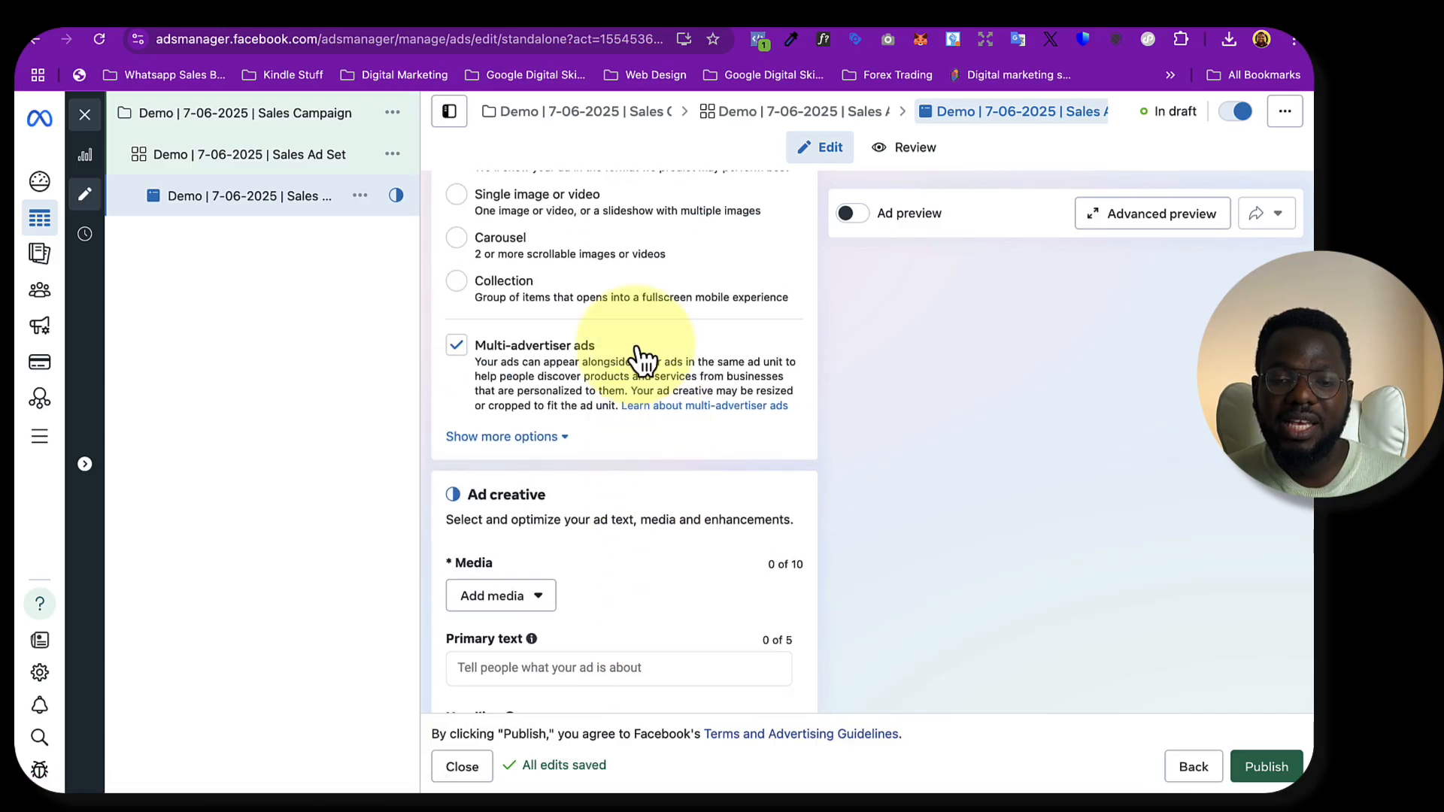
scroll(639, 353, "up", 3)
Try the Single image or video format, return to Flexible, and view its choices for adding media
left_click(489, 412)
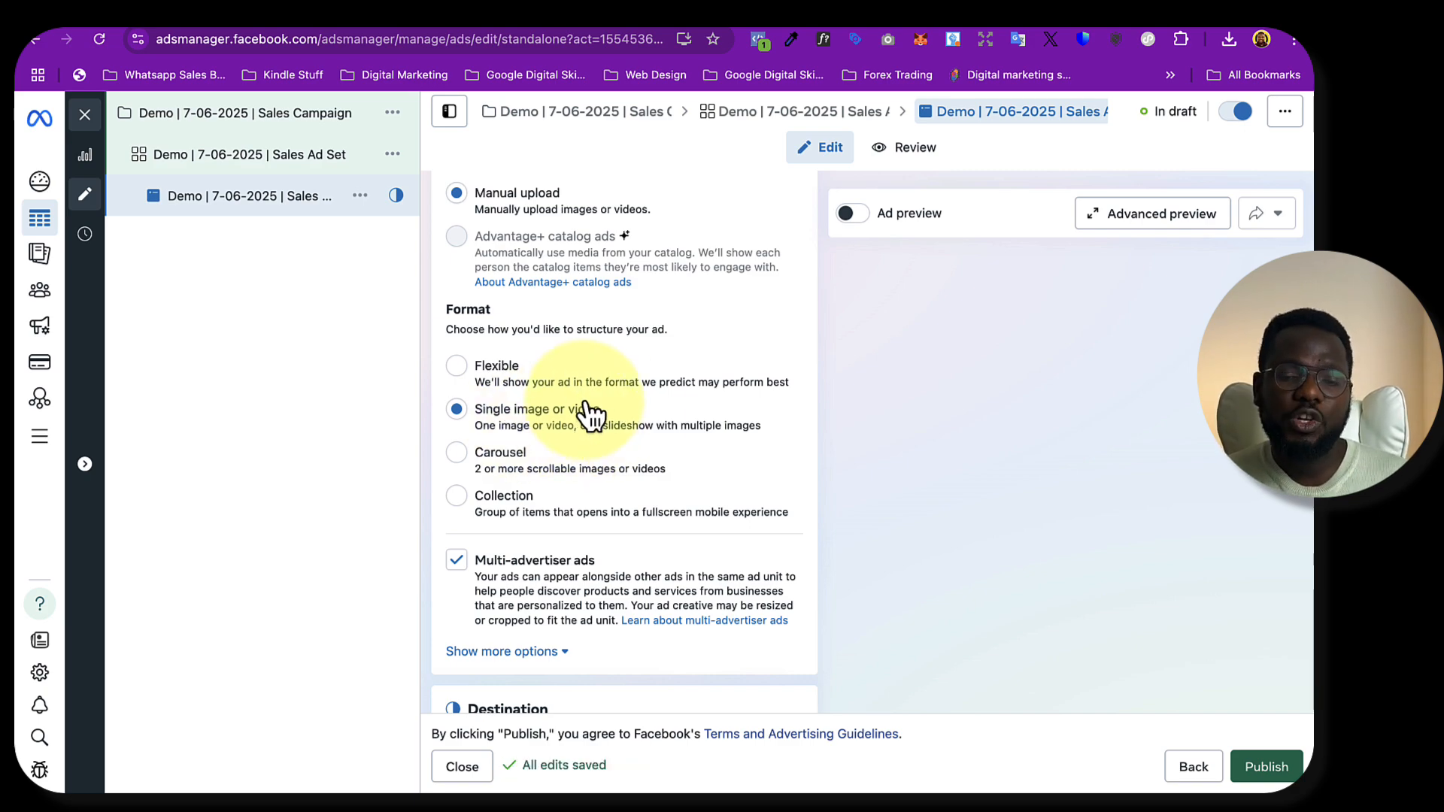
left_click(468, 380)
scroll(583, 444, "down", 5)
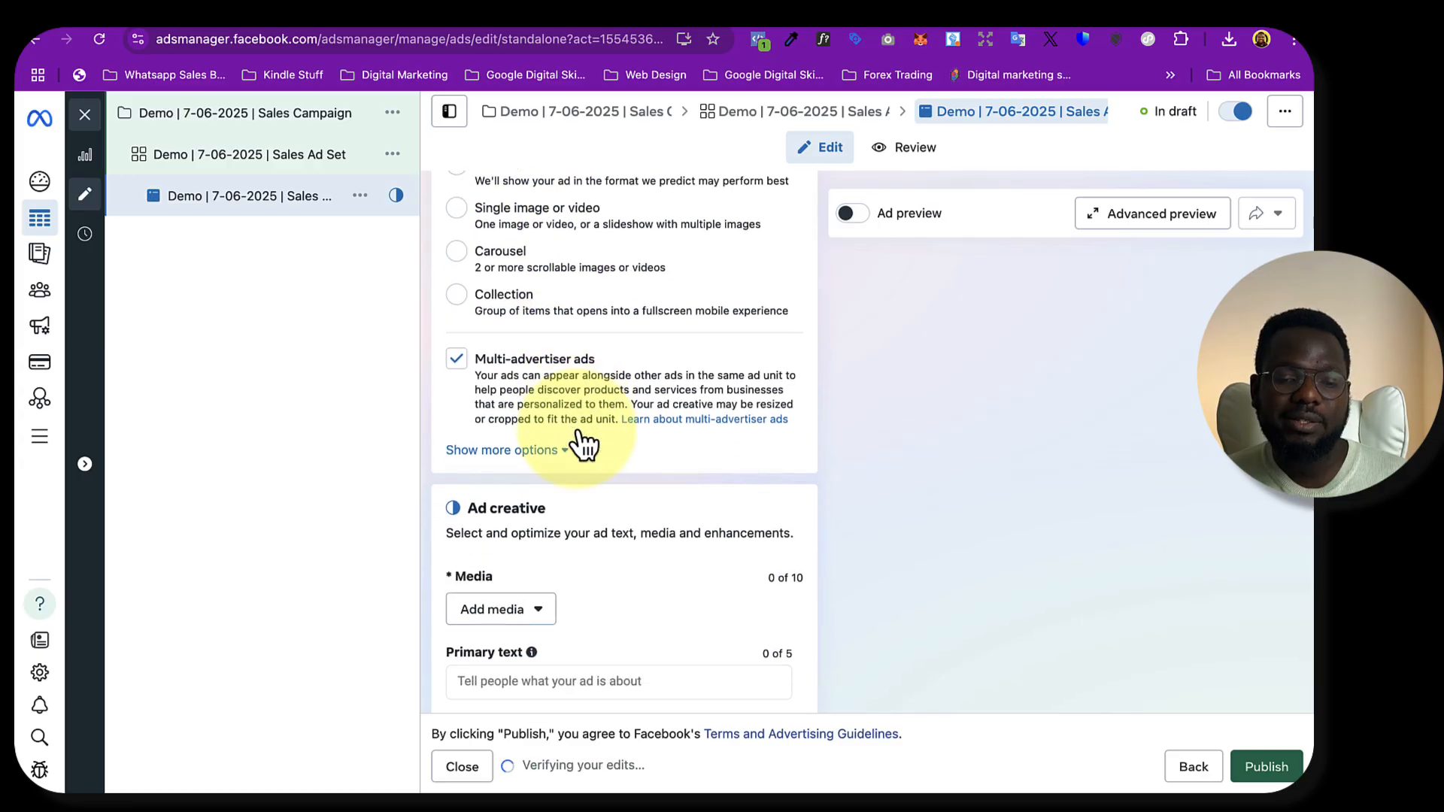
left_click(537, 438)
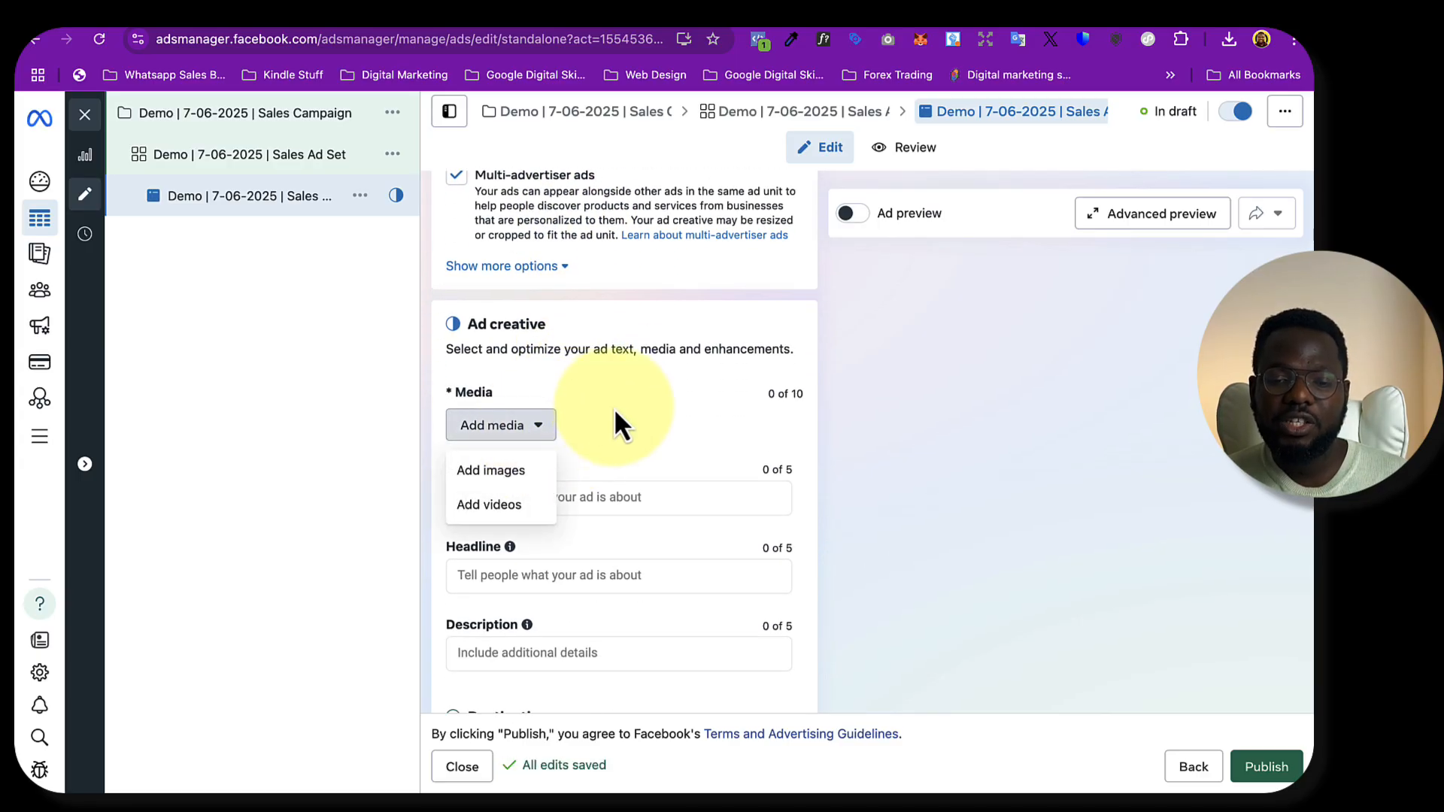
scroll(614, 408, "down", 3)
scroll(613, 407, "down", 2)
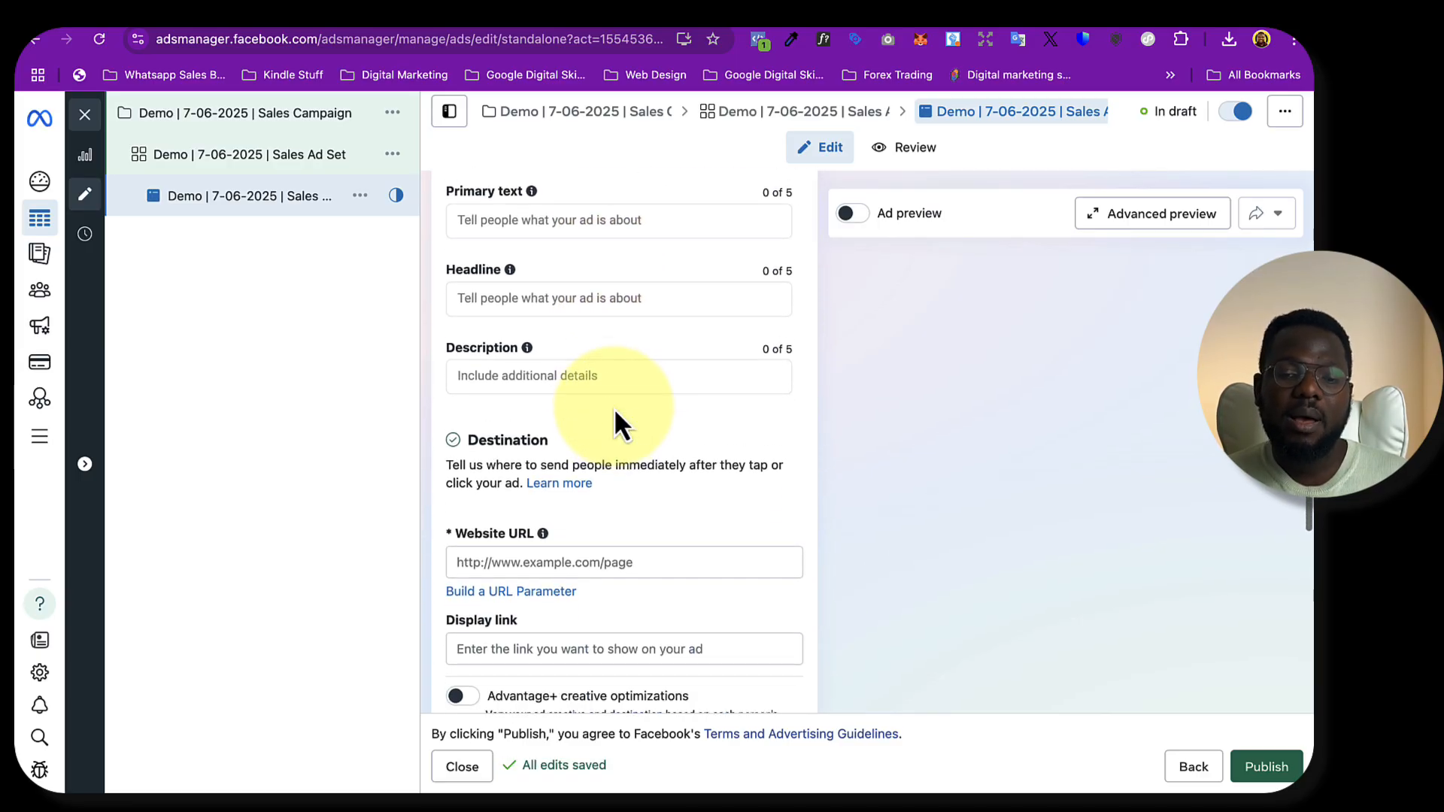
scroll(614, 408, "up", 2)
scroll(613, 408, "up", 6)
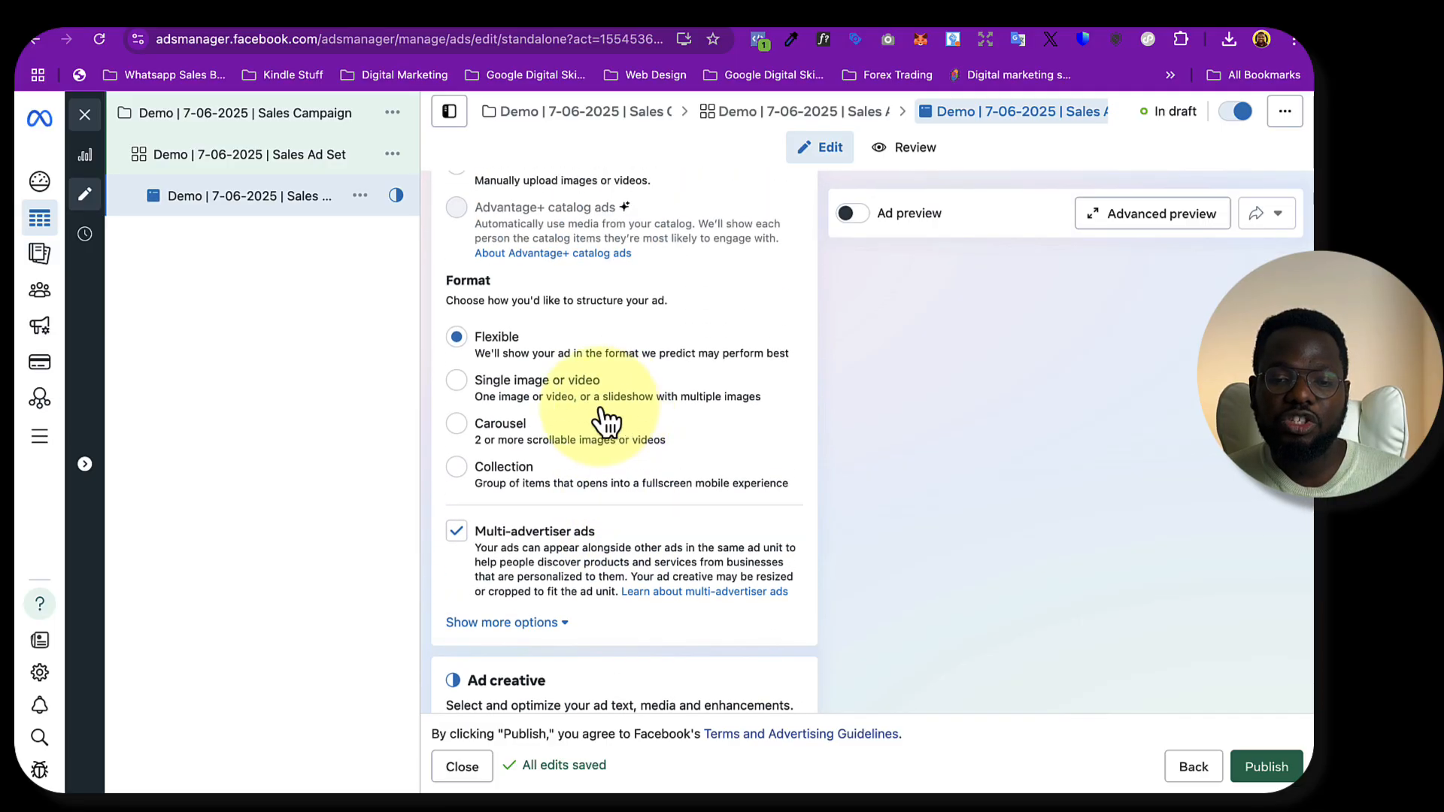
Try the Single image or video format, then Carousel, and examine the Carousel destination and browser add-on options
left_click(460, 381)
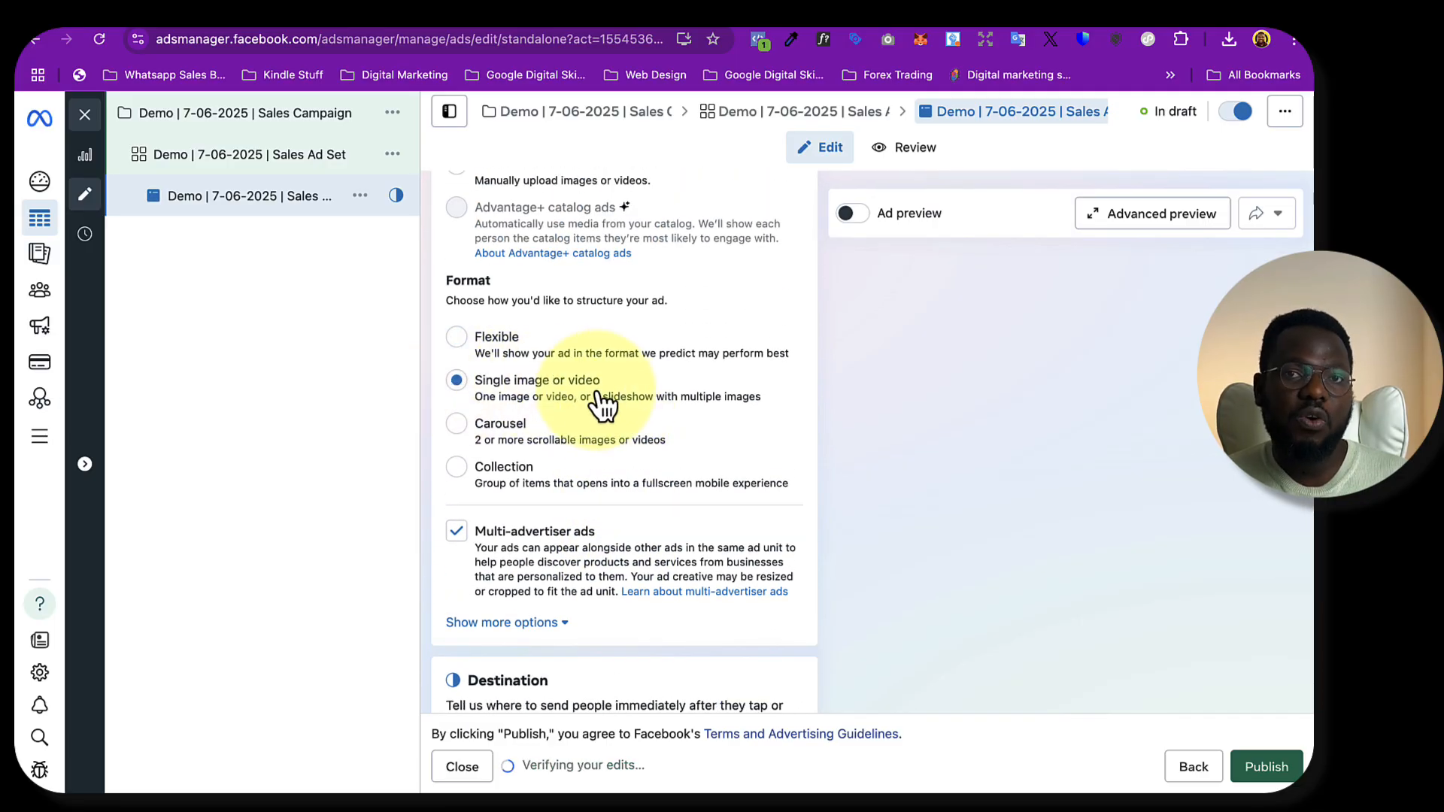
scroll(636, 407, "down", 1)
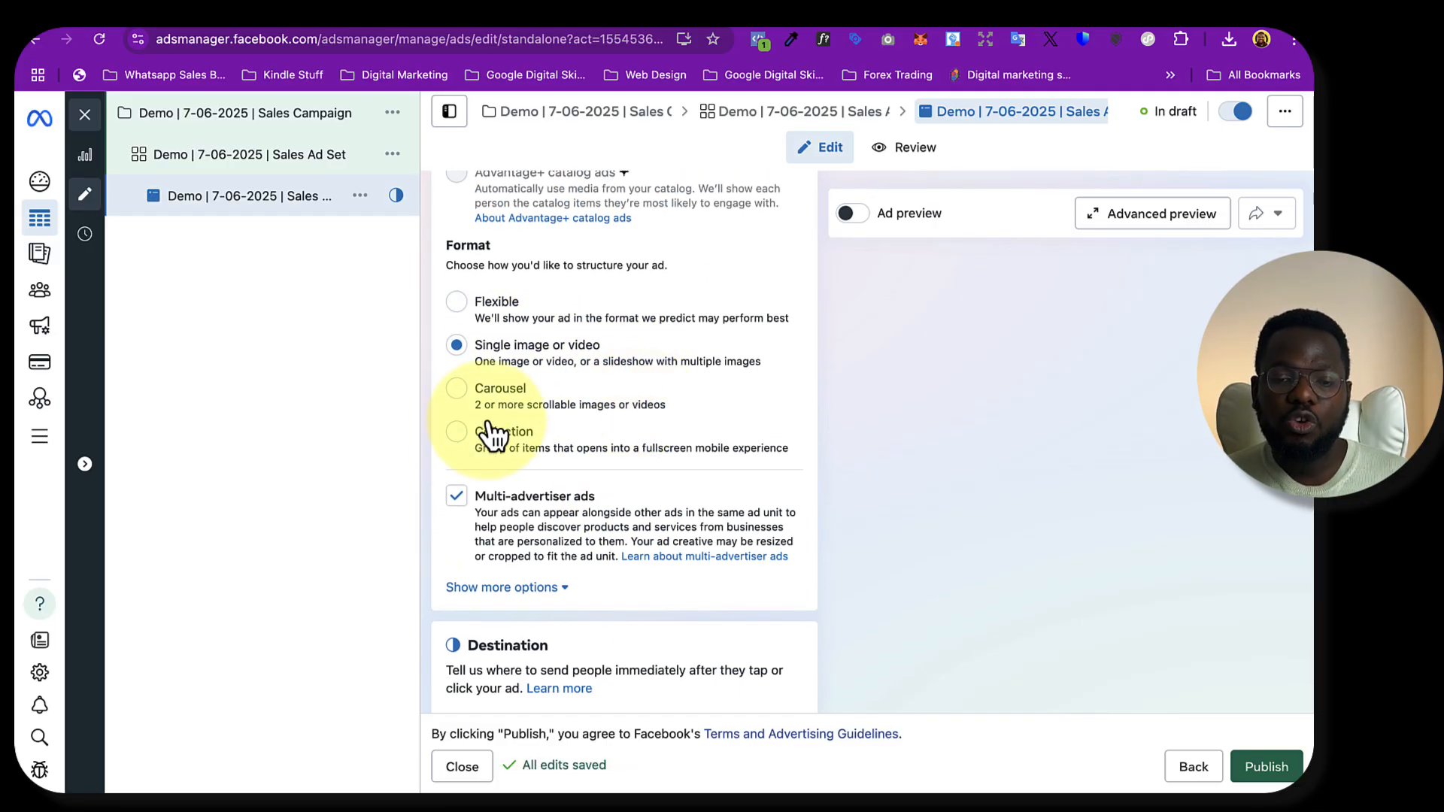
left_click(463, 392)
scroll(590, 450, "down", 3)
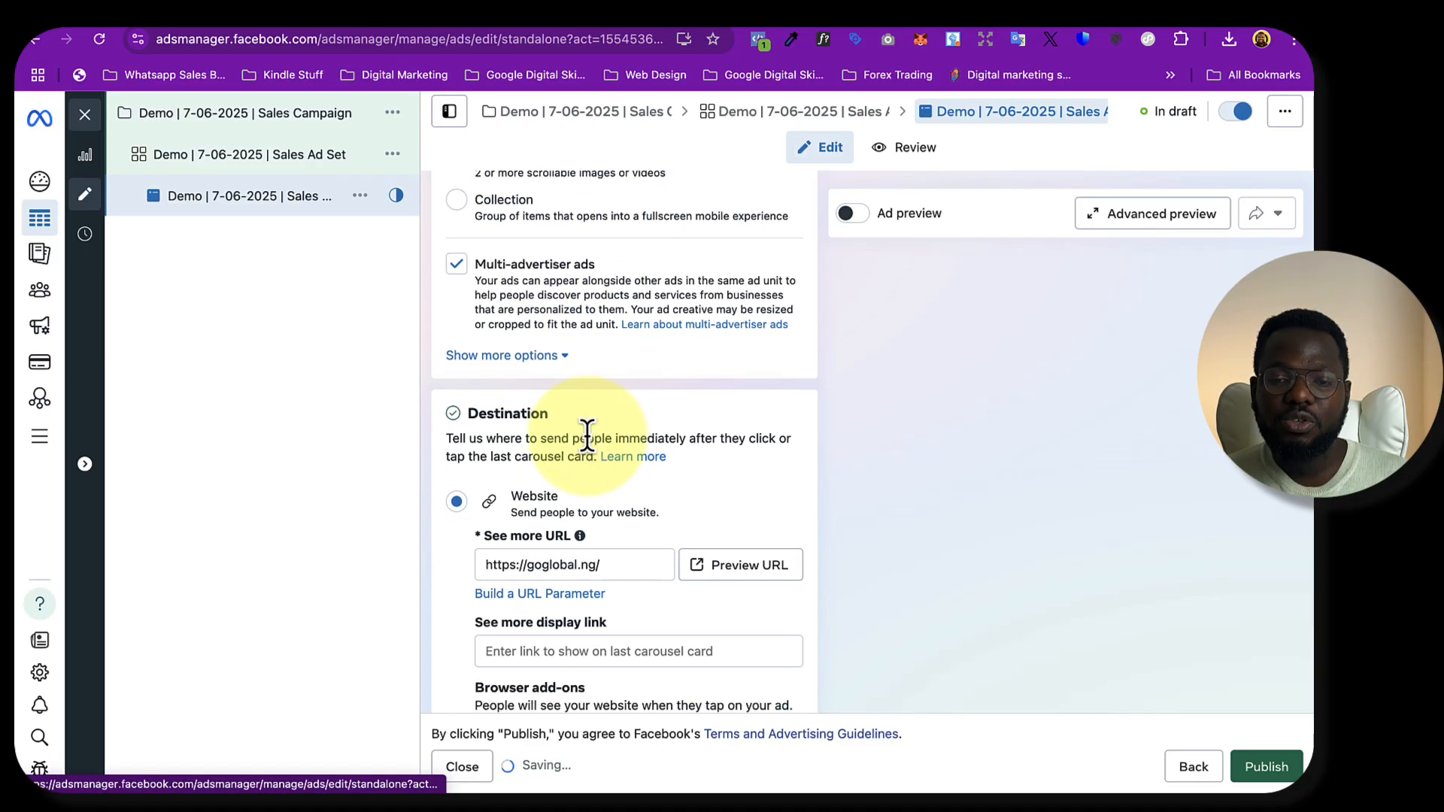
scroll(590, 449, "down", 5)
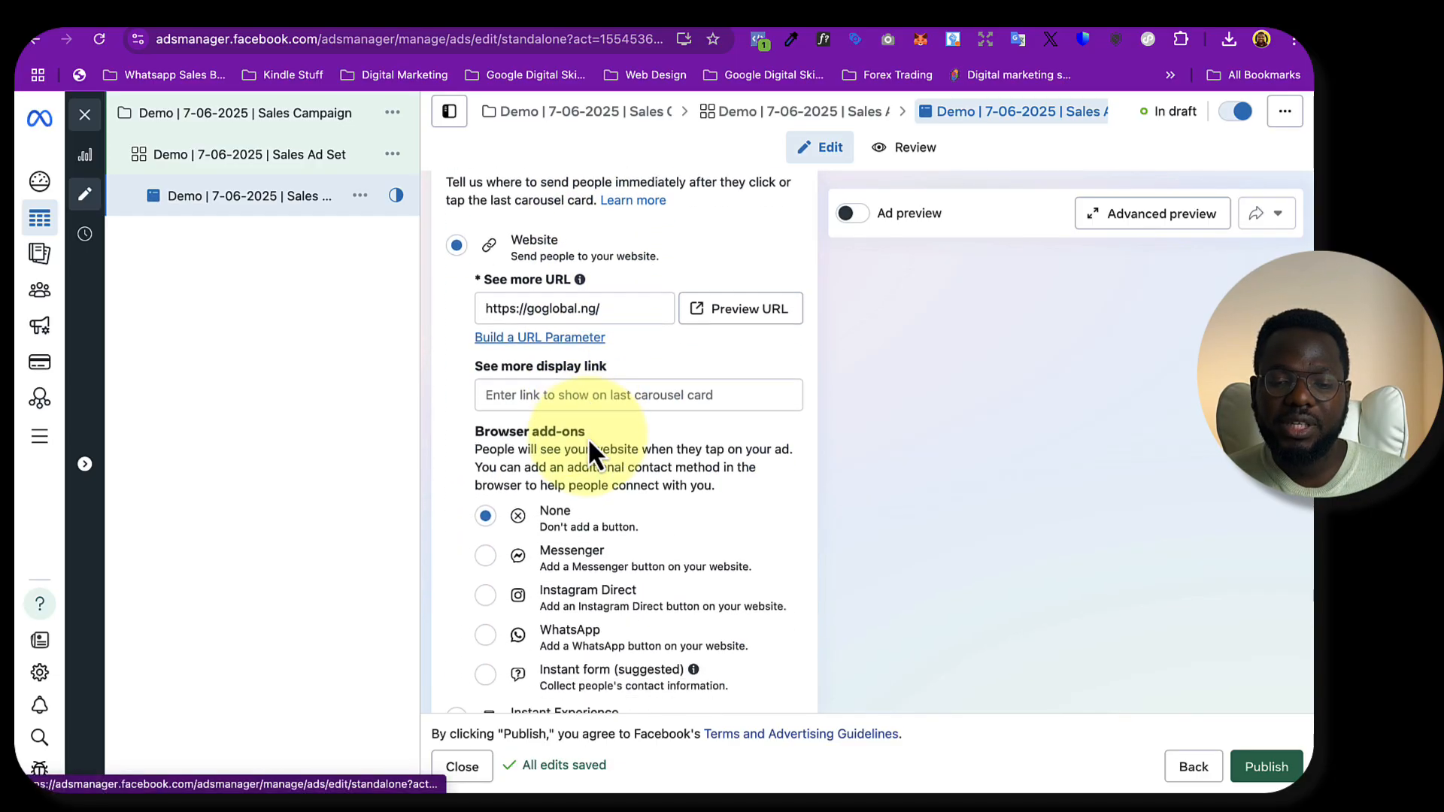
scroll(588, 436, "down", 4)
scroll(590, 444, "up", 8)
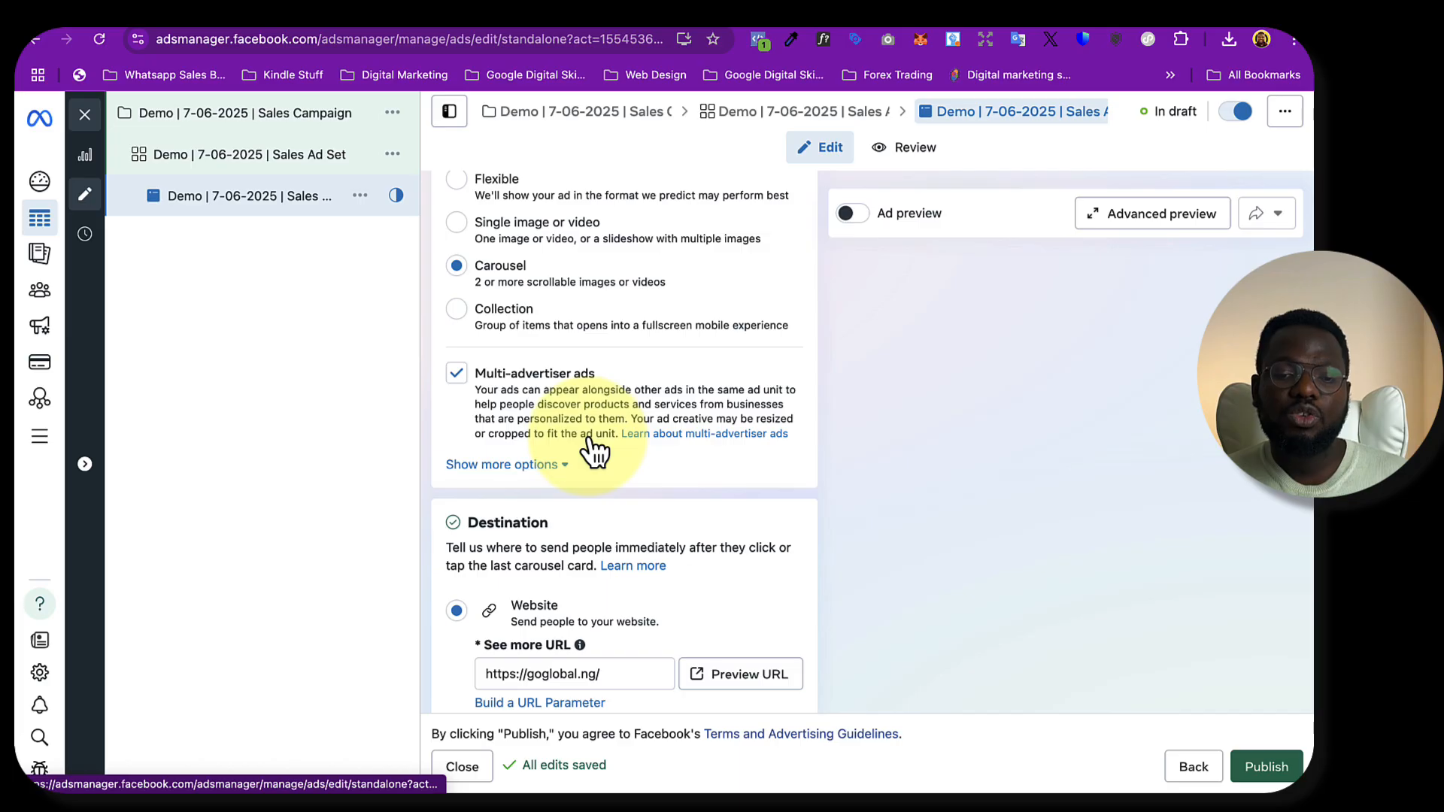
scroll(594, 450, "up", 2)
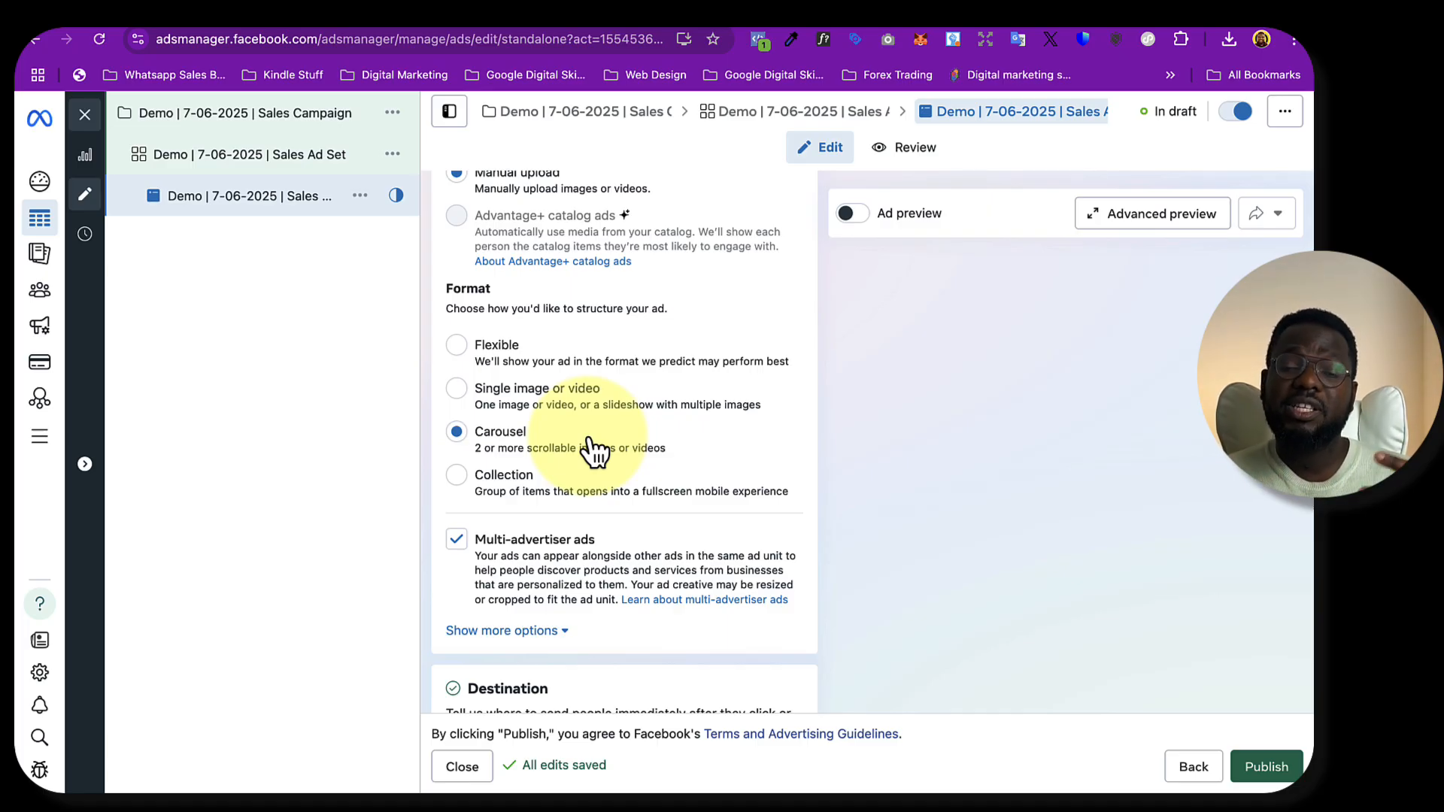
left_click(462, 391)
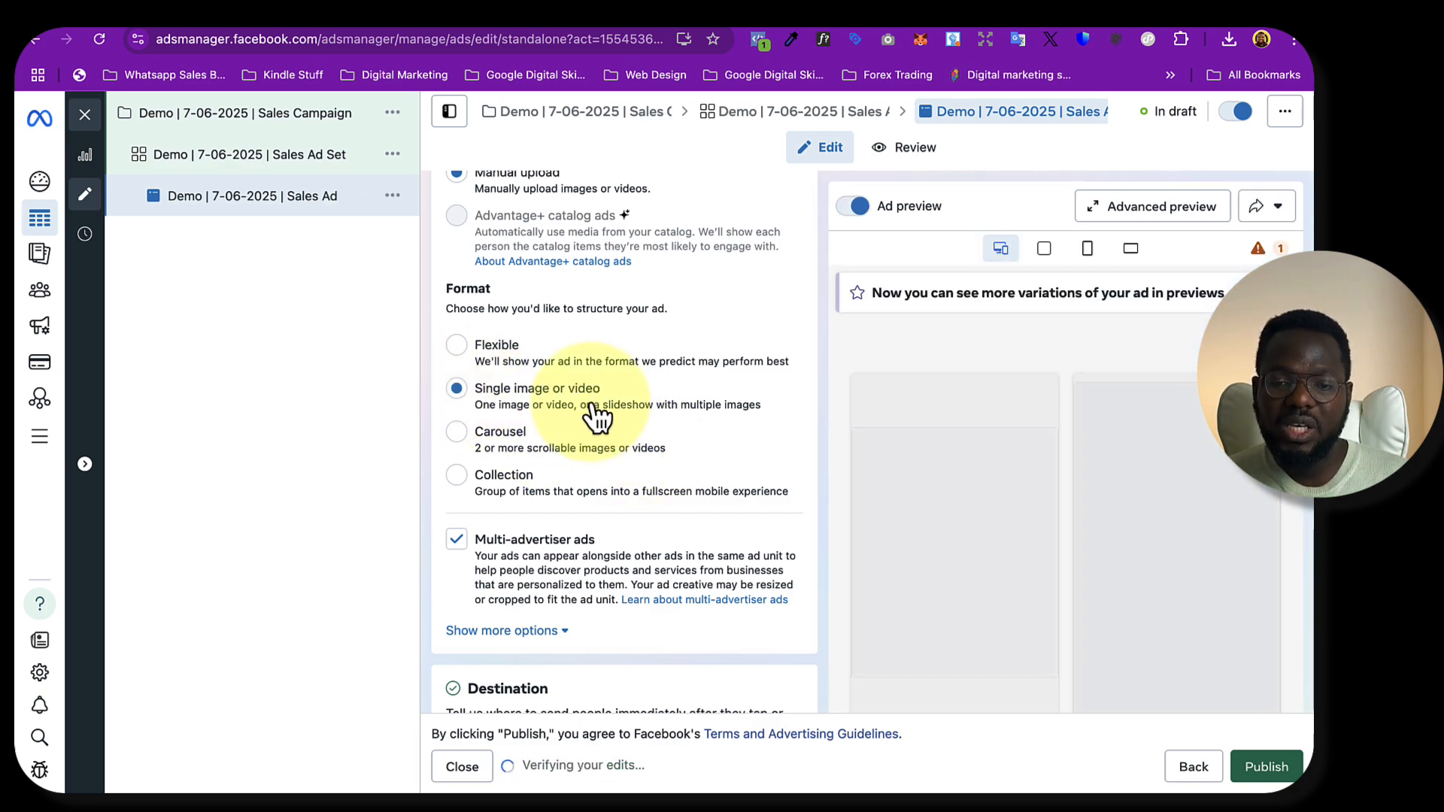
scroll(618, 425, "down", 6)
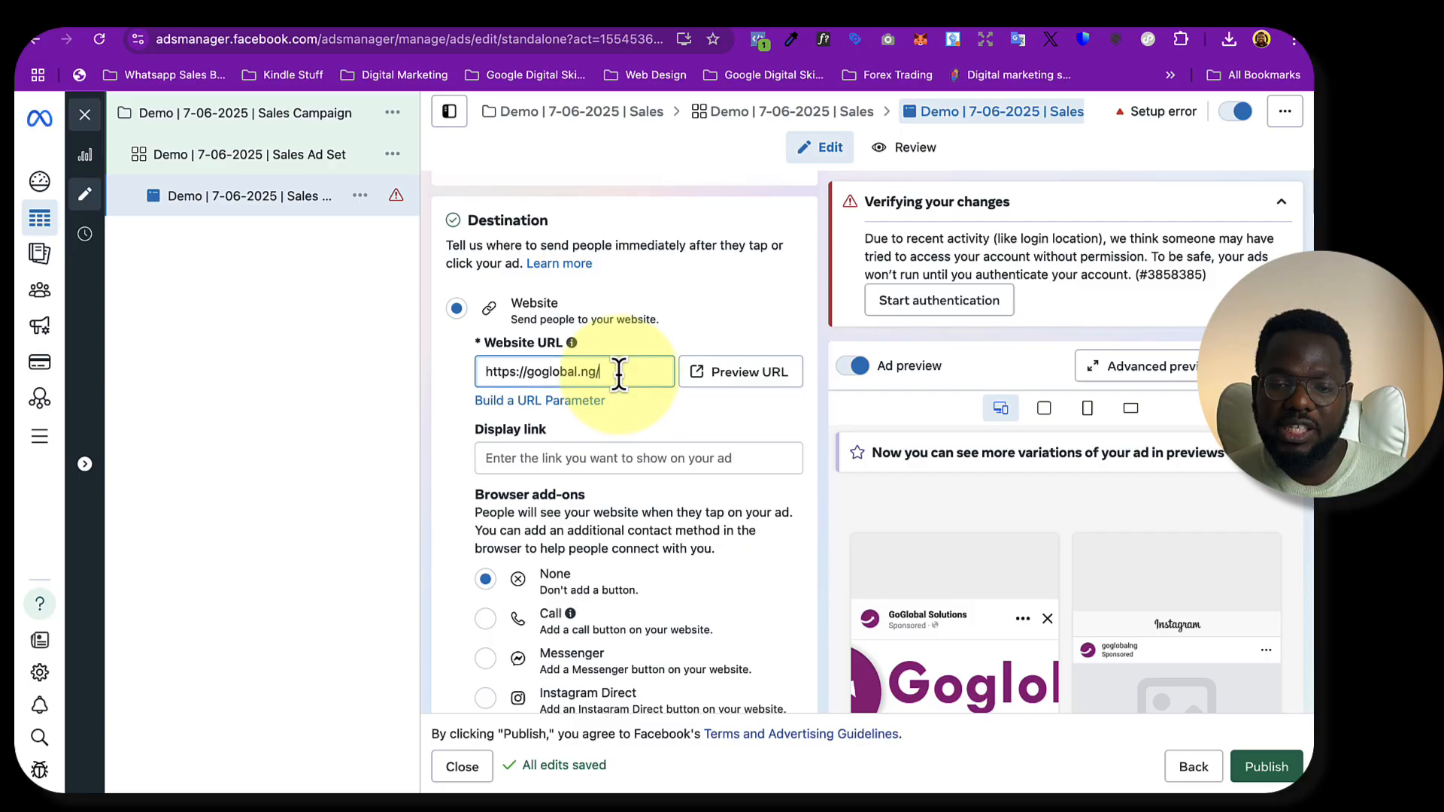
left_click_drag(618, 374, 463, 378)
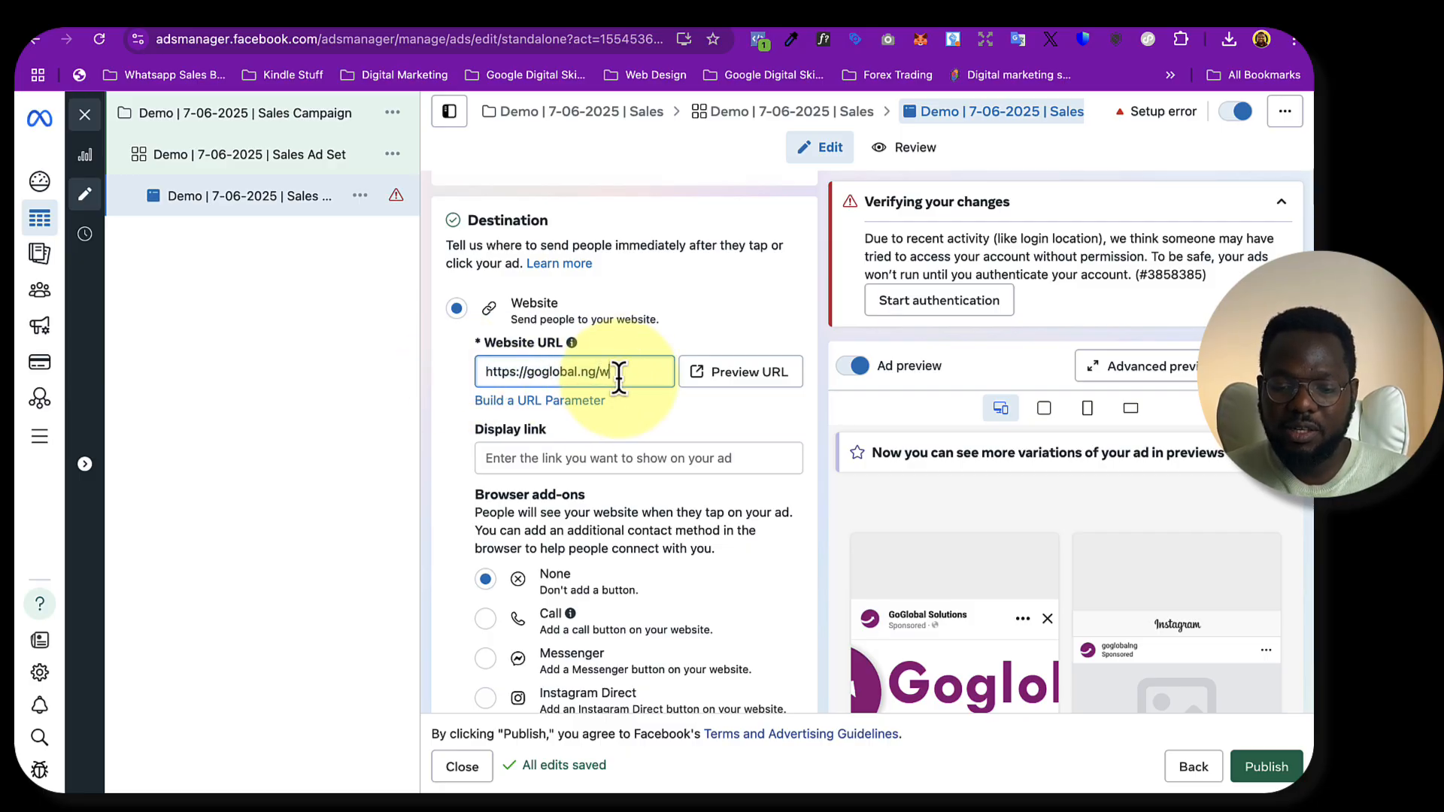
type("b")
left_click_drag(632, 372, 485, 382)
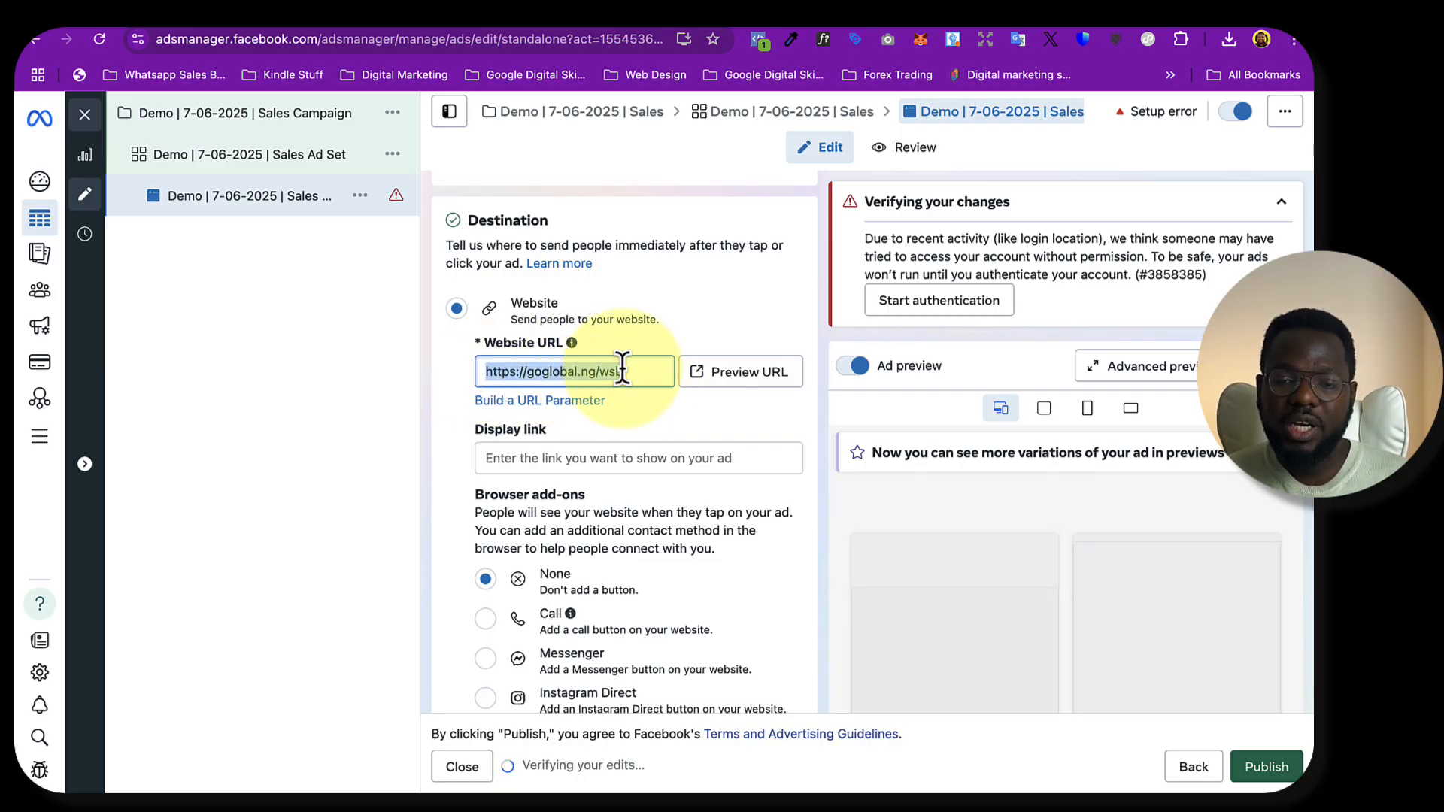
Examine the URL parameter builder, close it without adding parameters, and look over the display link and browser add-on options
scroll(569, 443, "down", 3)
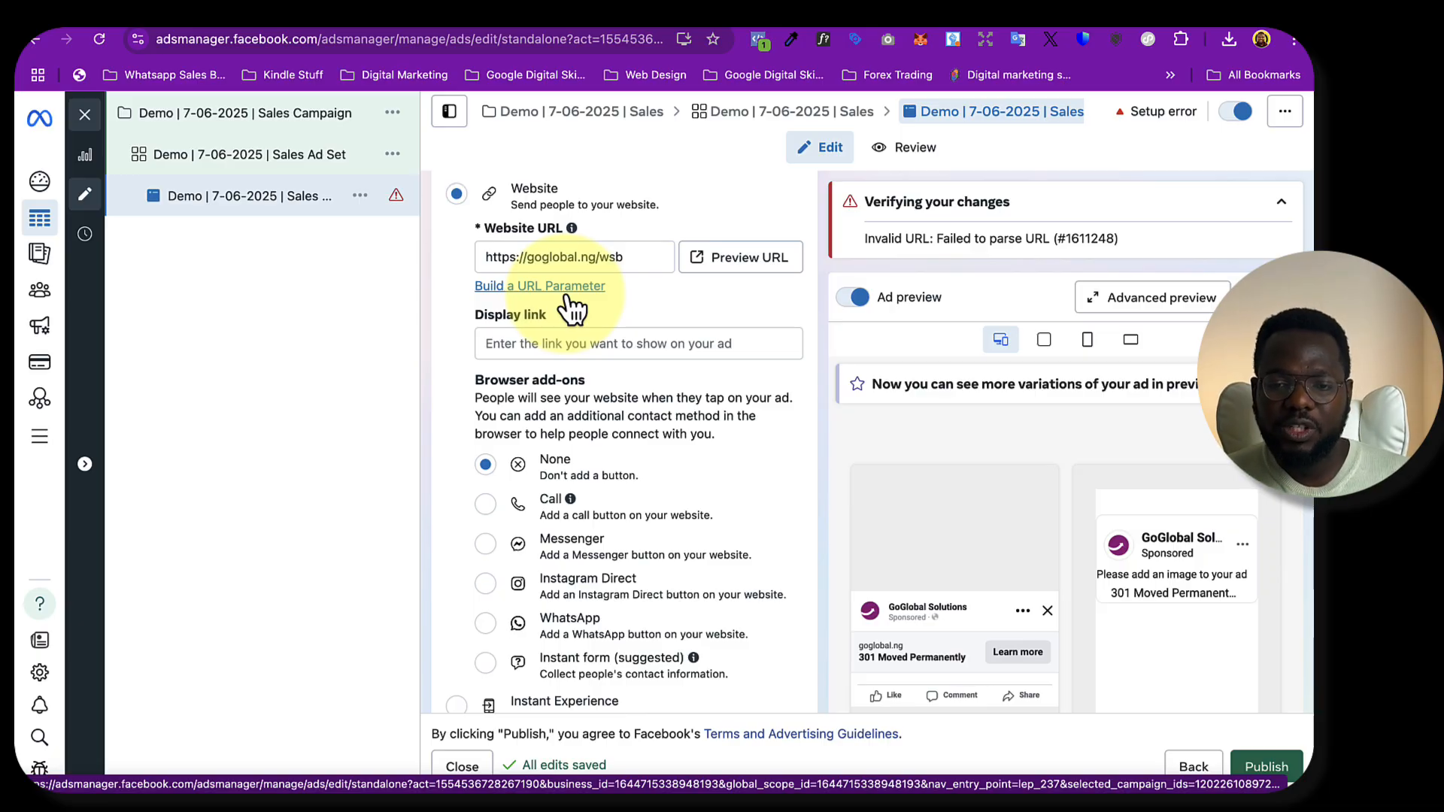
left_click(566, 287)
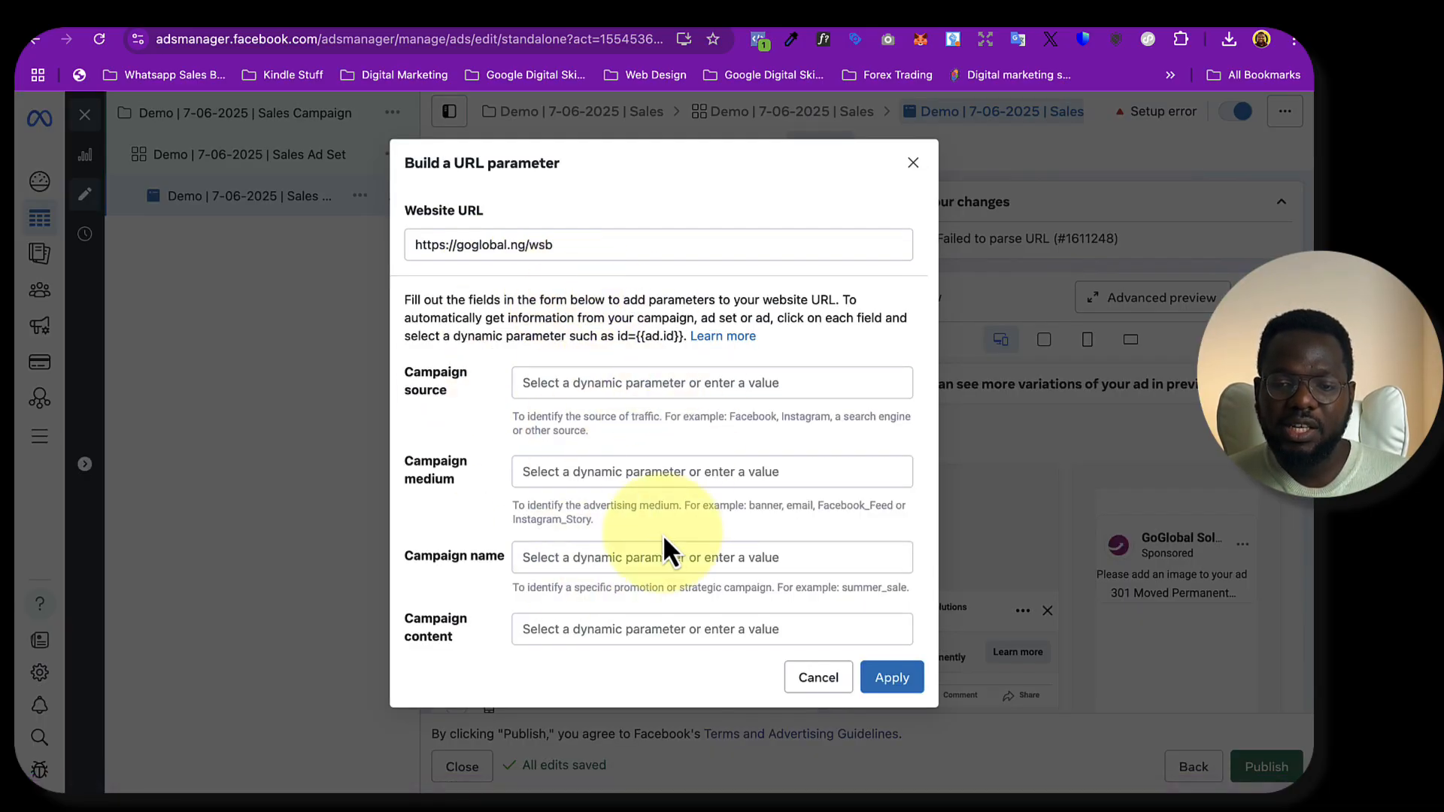
scroll(661, 534, "down", 5)
scroll(662, 534, "up", 5)
left_click(913, 163)
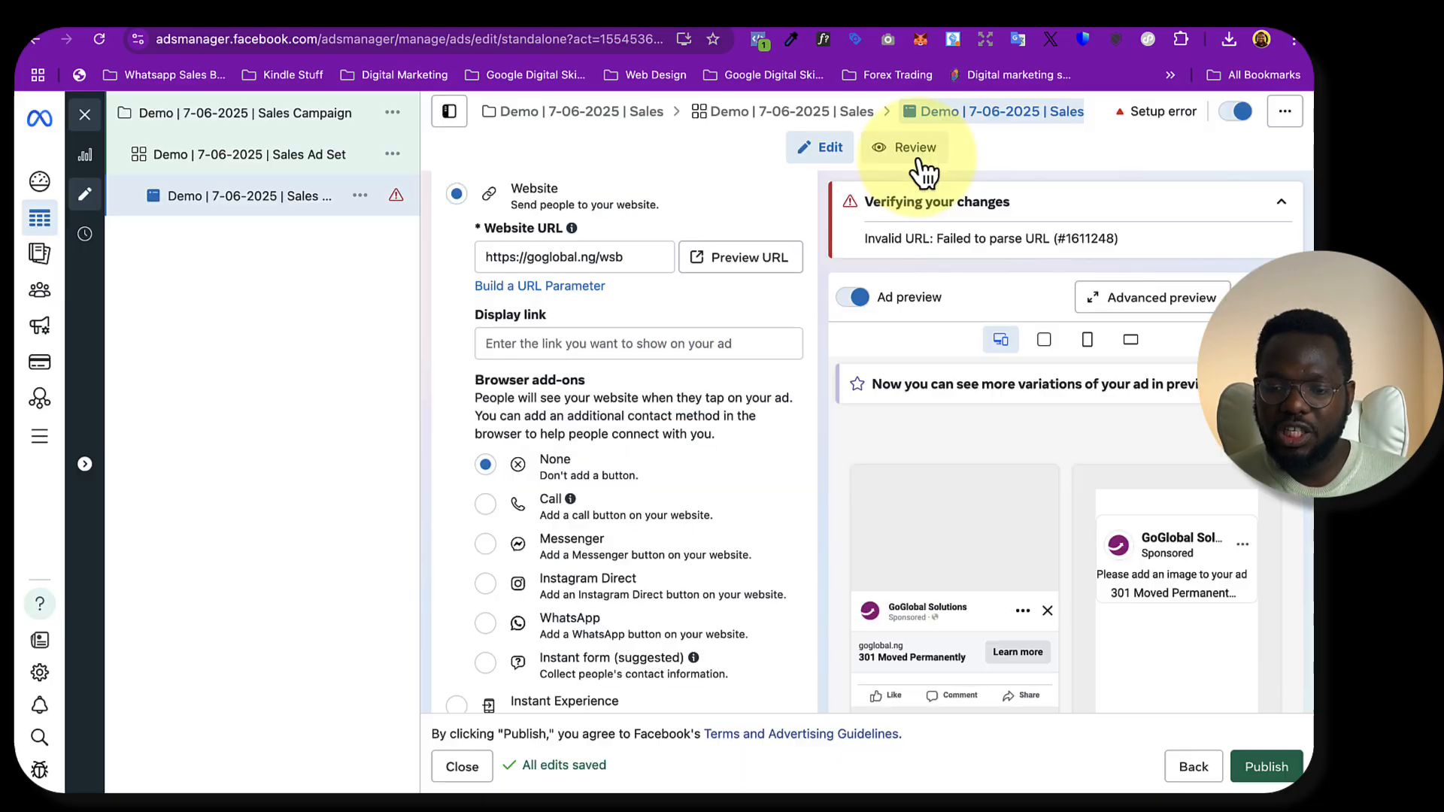
scroll(677, 429, "down", 2)
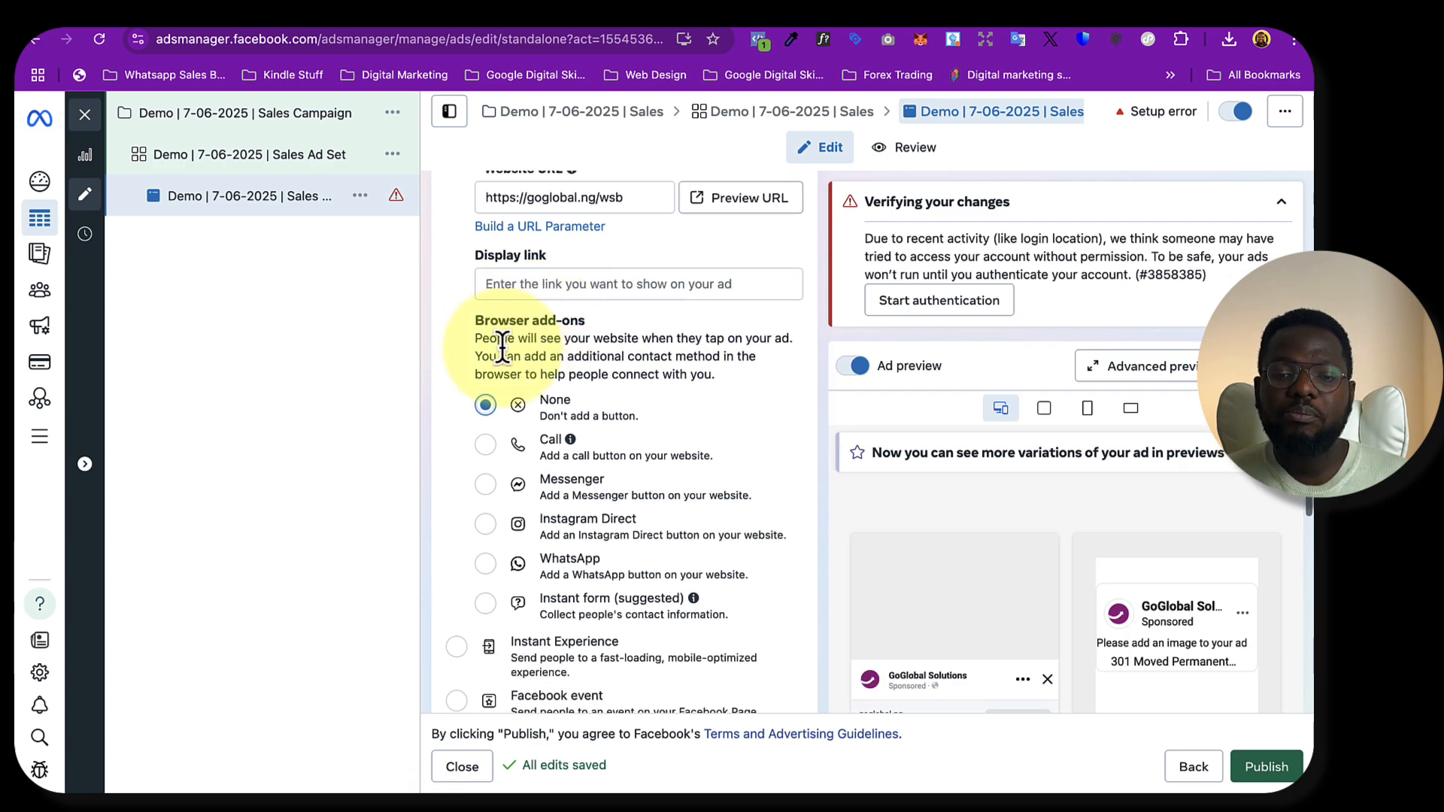
scroll(552, 330, "down", 2)
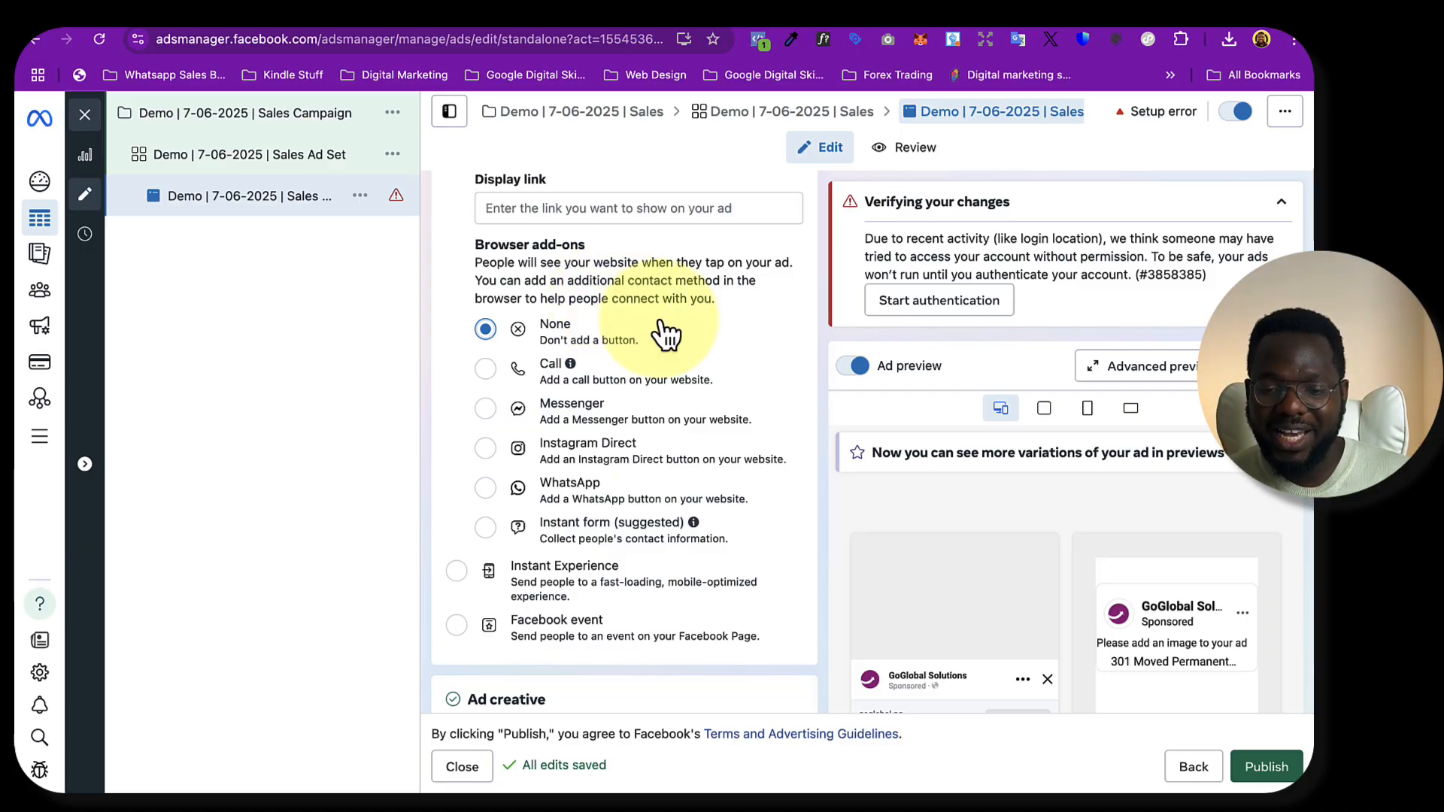
Start setting up the creative as an image ad, and try the promo codes option, turning it off again
scroll(715, 449, "down", 4)
scroll(715, 440, "down", 3)
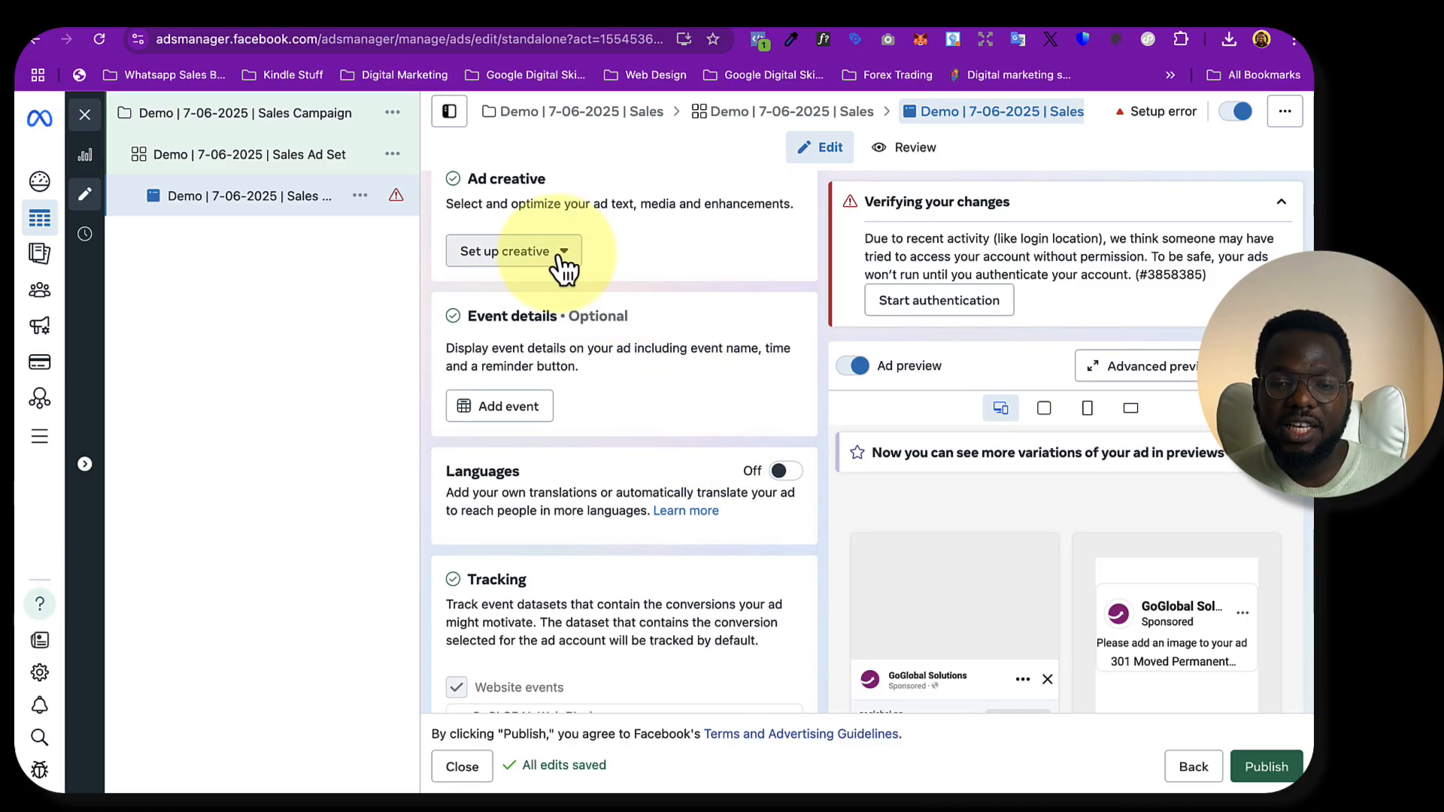
left_click(564, 259)
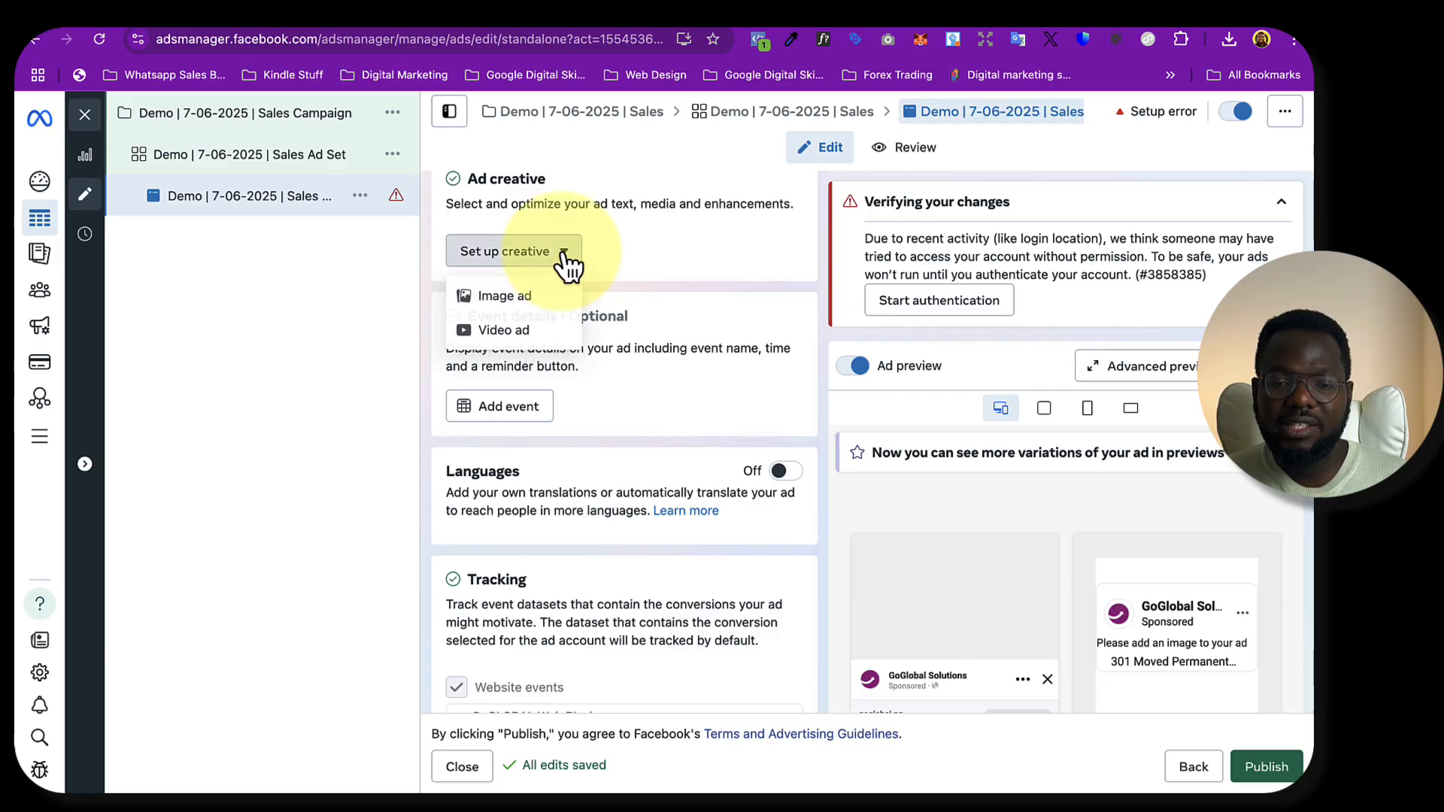
left_click(528, 298)
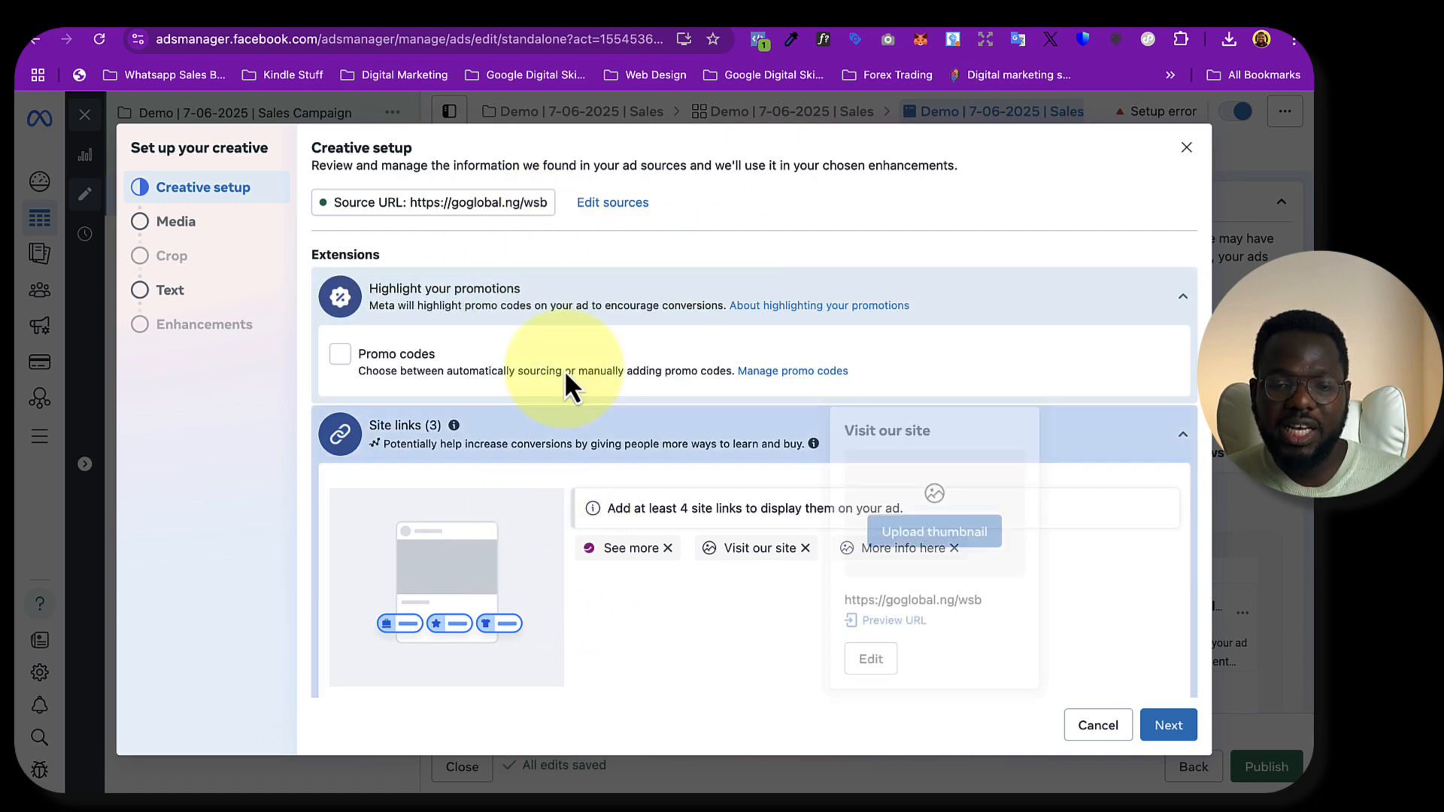
left_click(350, 361)
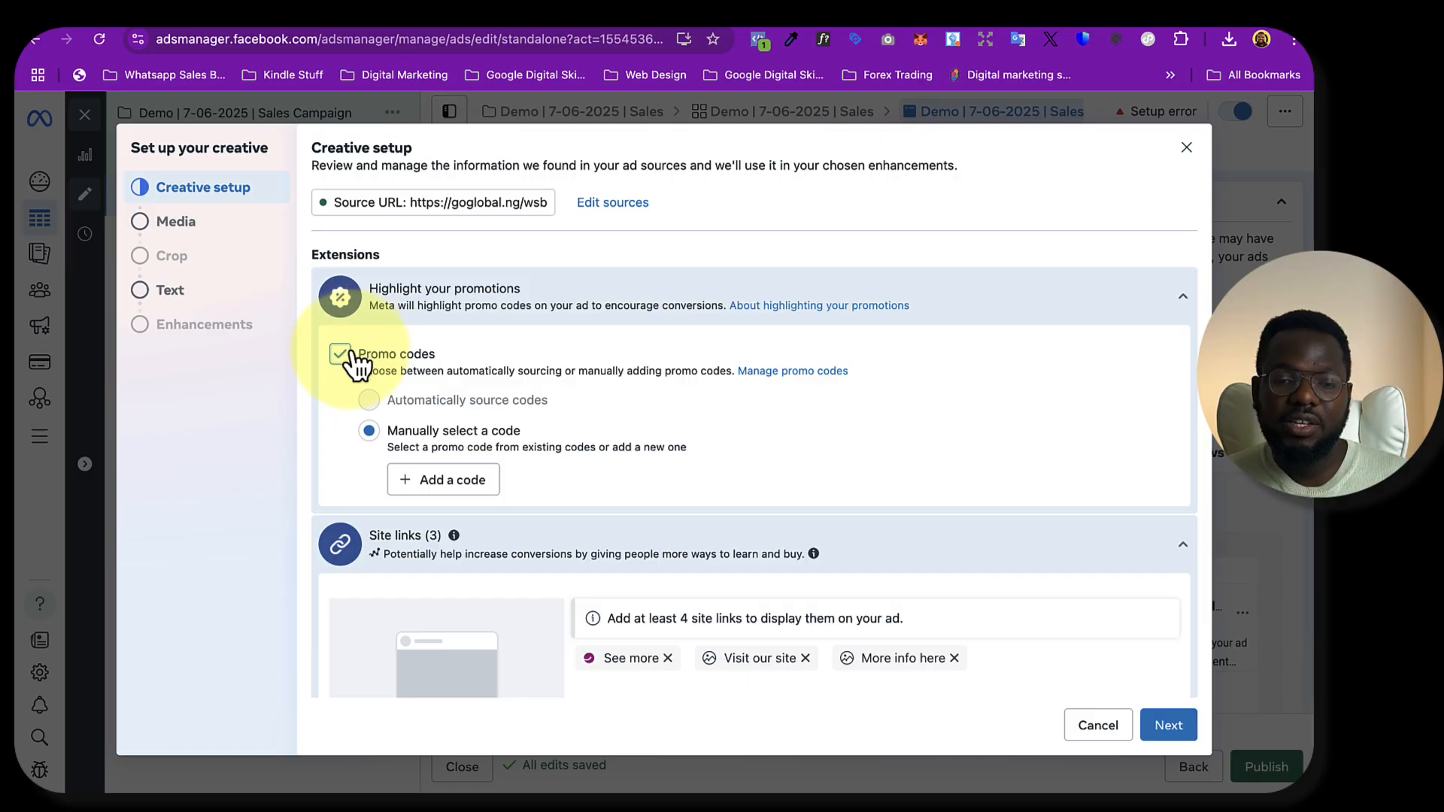
left_click(344, 357)
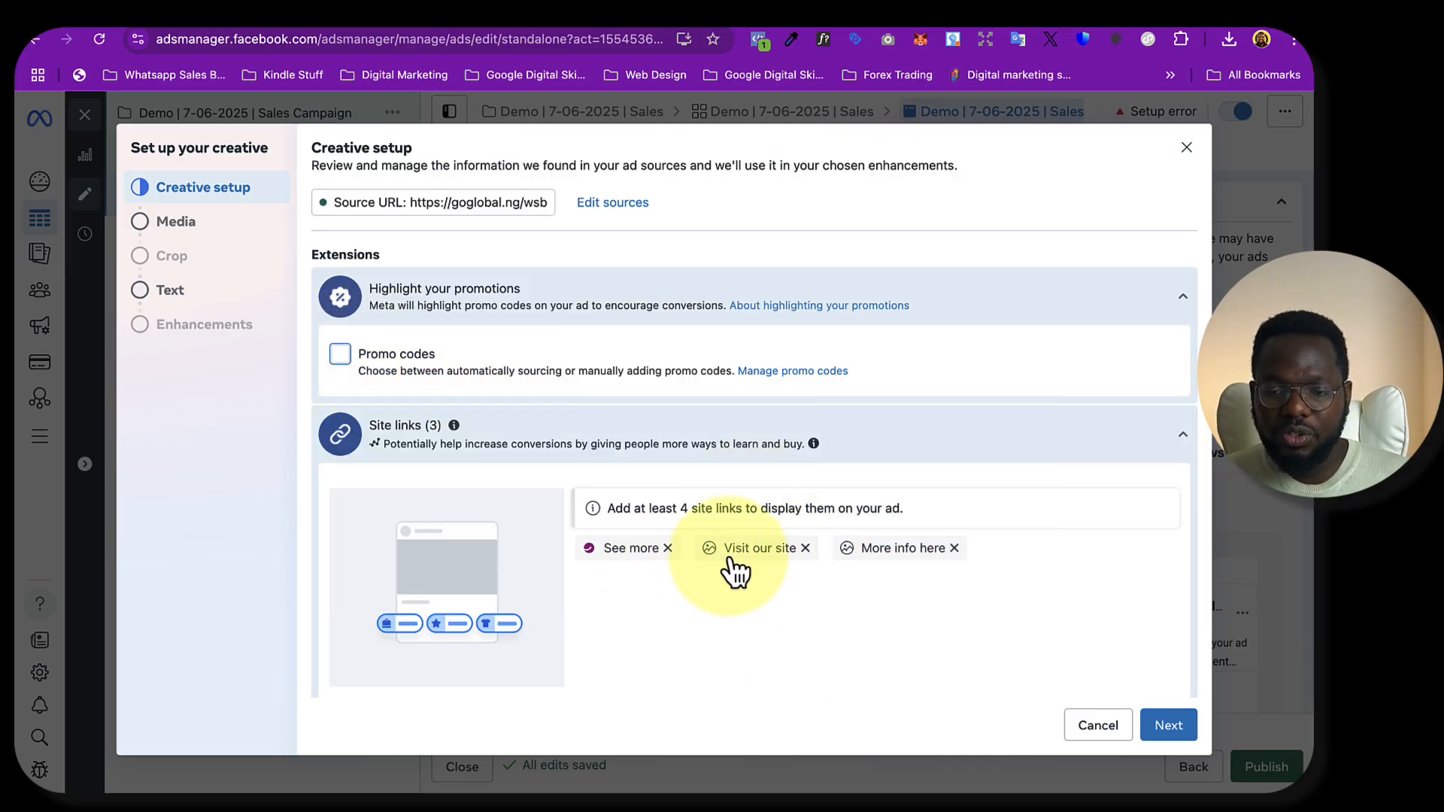
Remove the "See more" and "Visit our site" site links, keep "More info here", and proceed to the media selection
left_click(667, 548)
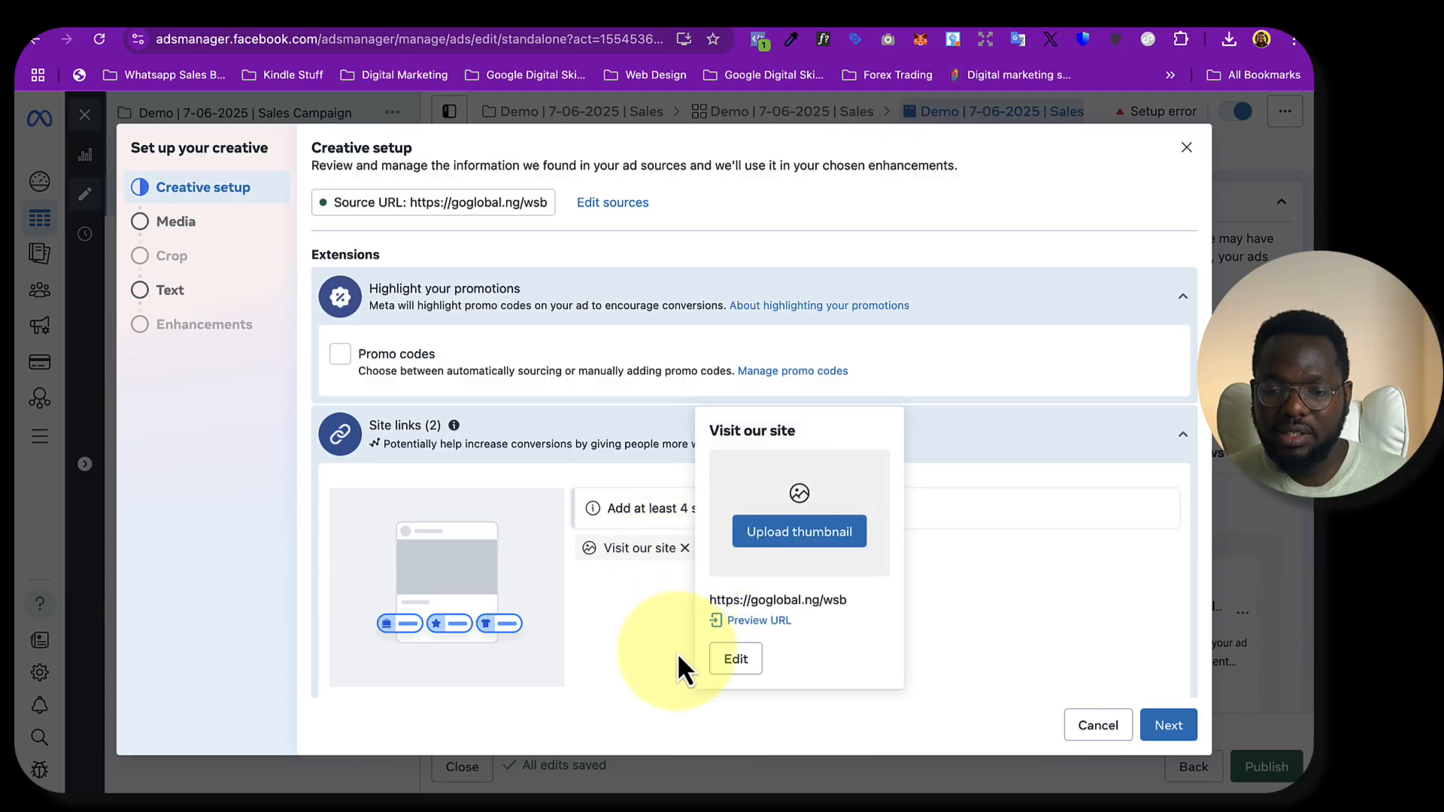
left_click(684, 548)
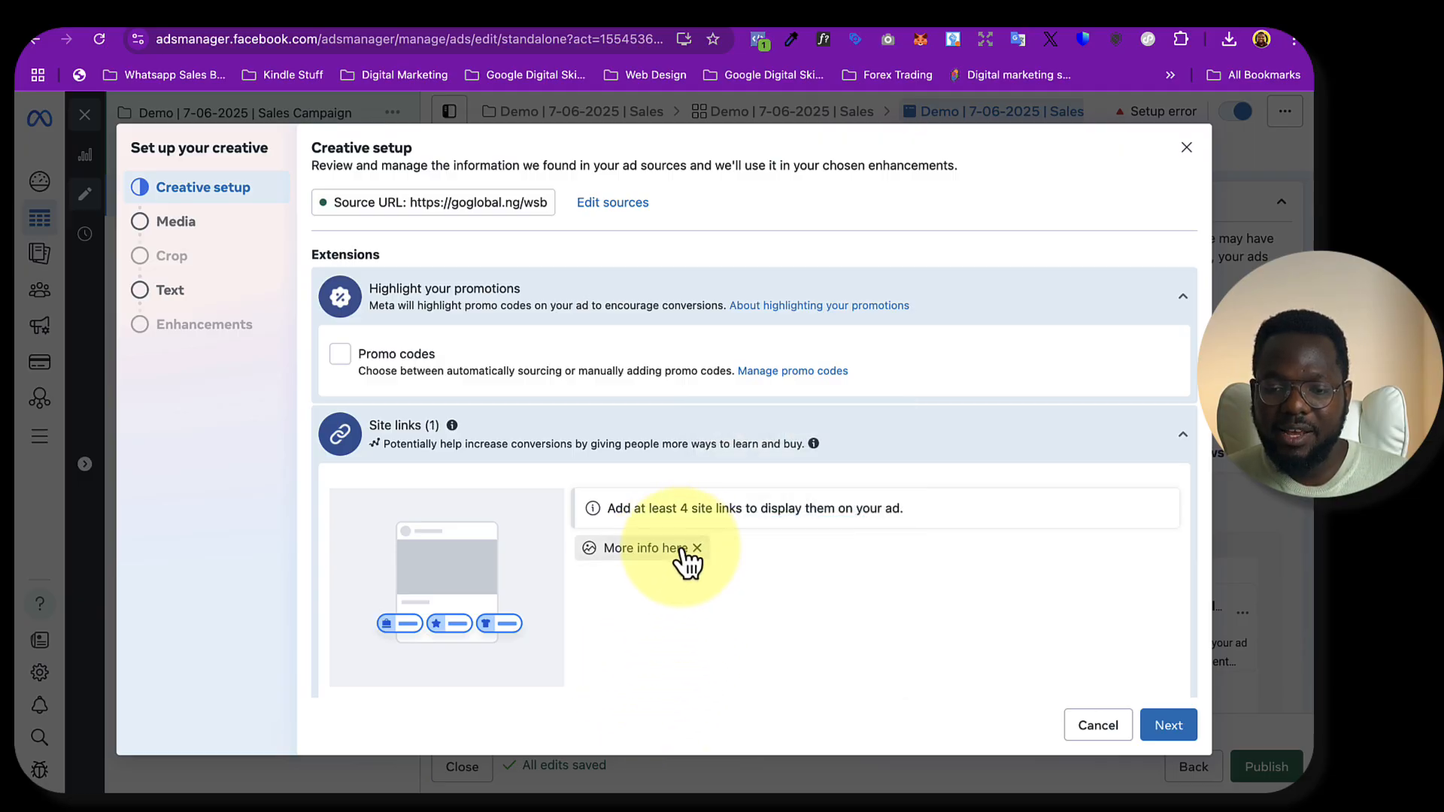
mouse_move(697, 554)
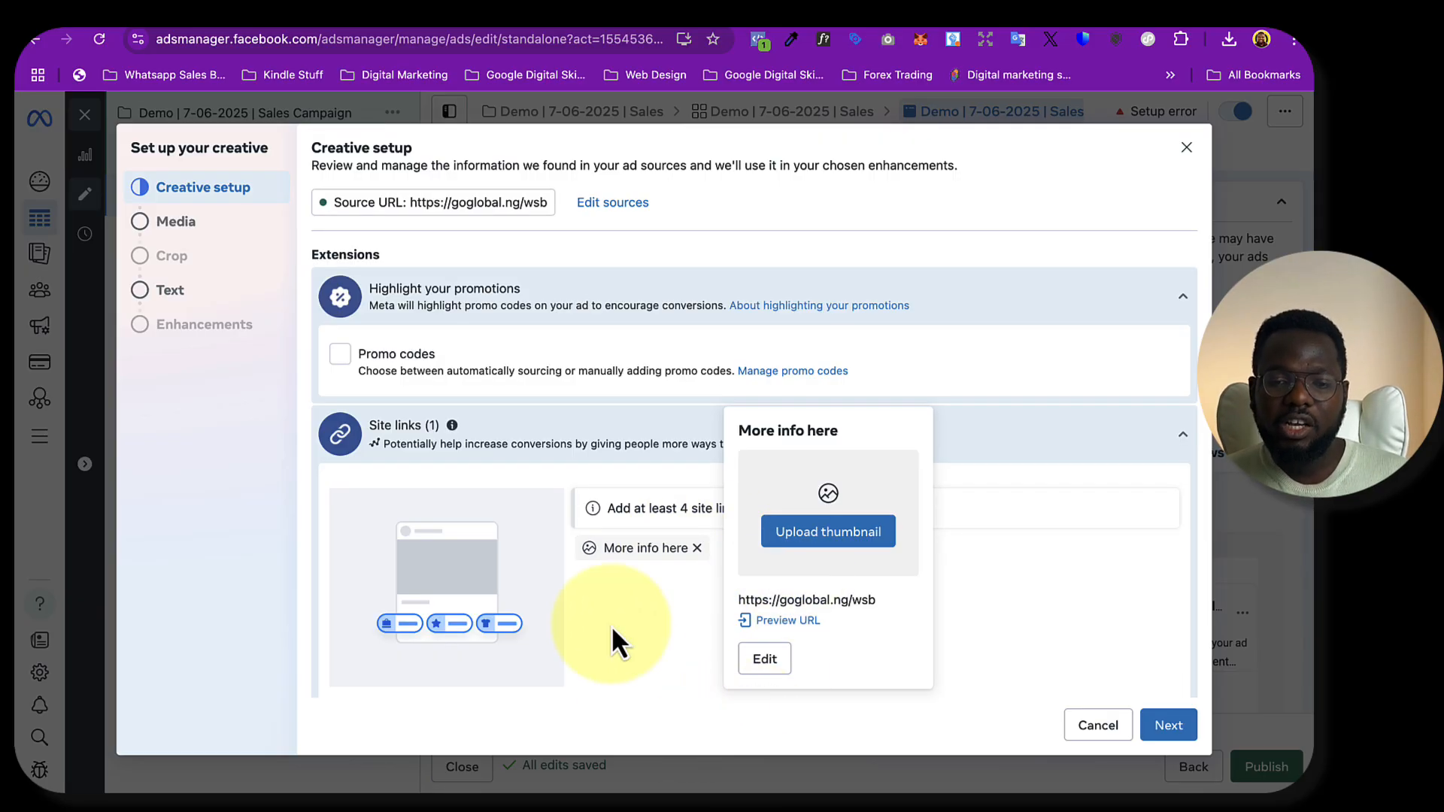
left_click(1179, 731)
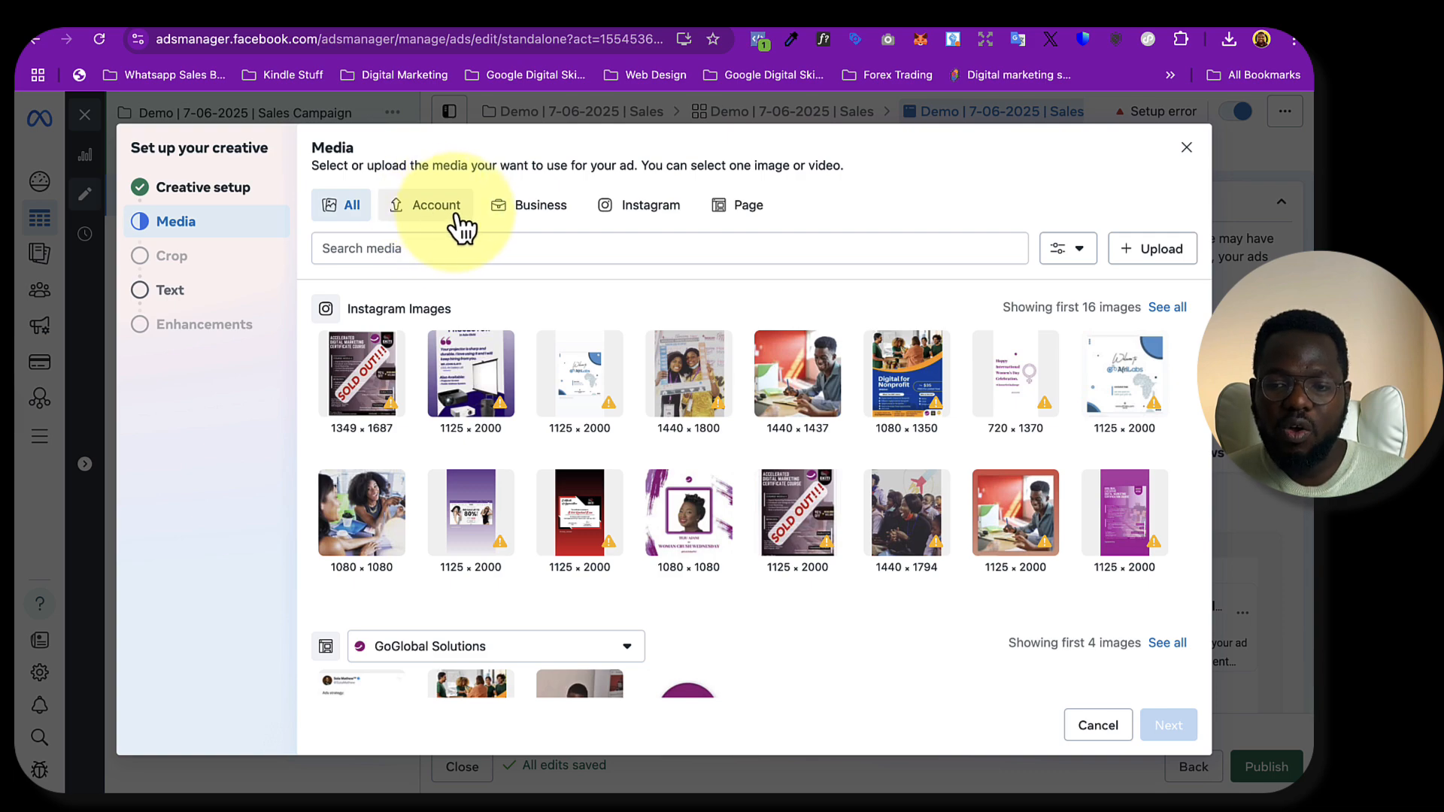
Upload Category 1 - A (2).png from the gym ad templates folder in Downloads and use it as the ad image
left_click(1165, 248)
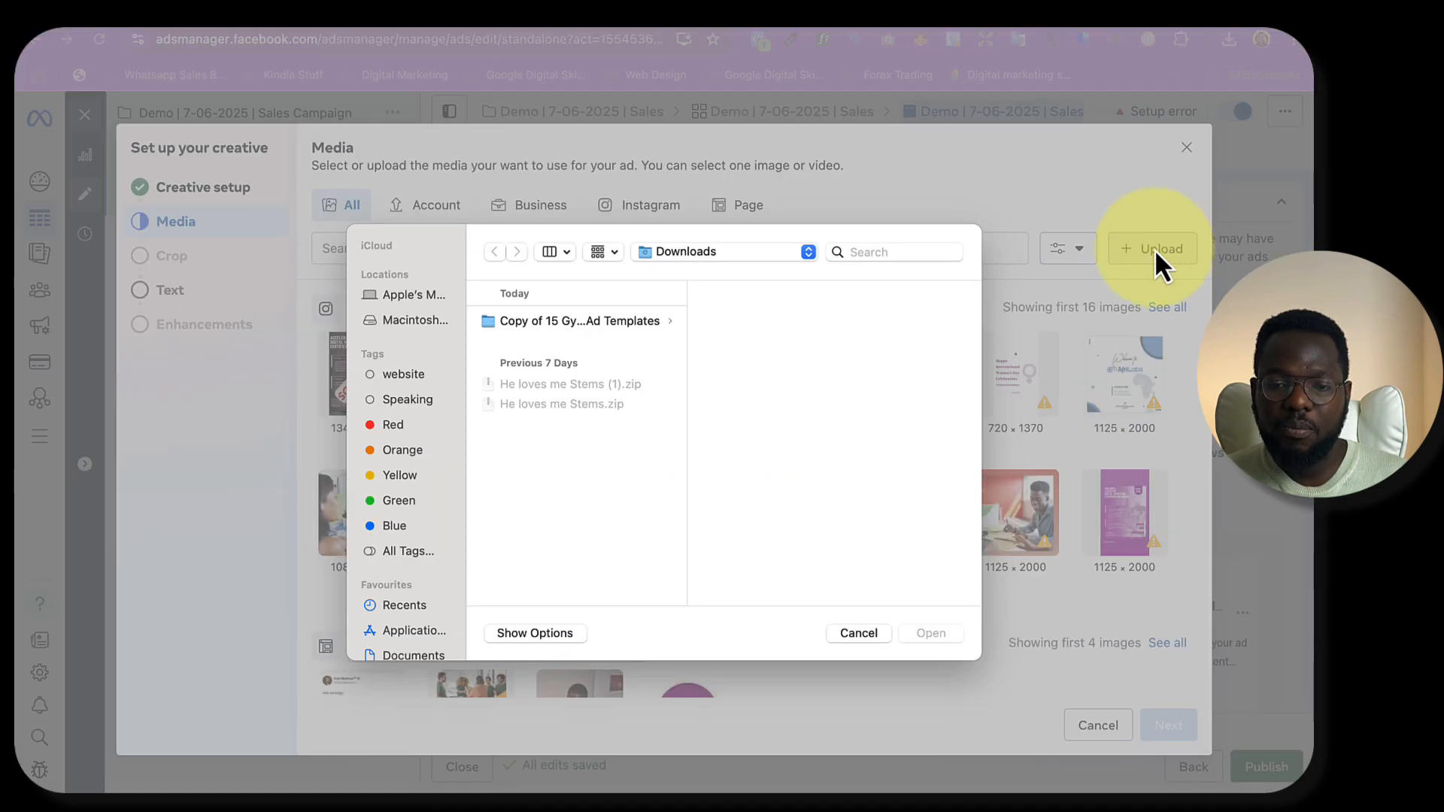
left_click(540, 327)
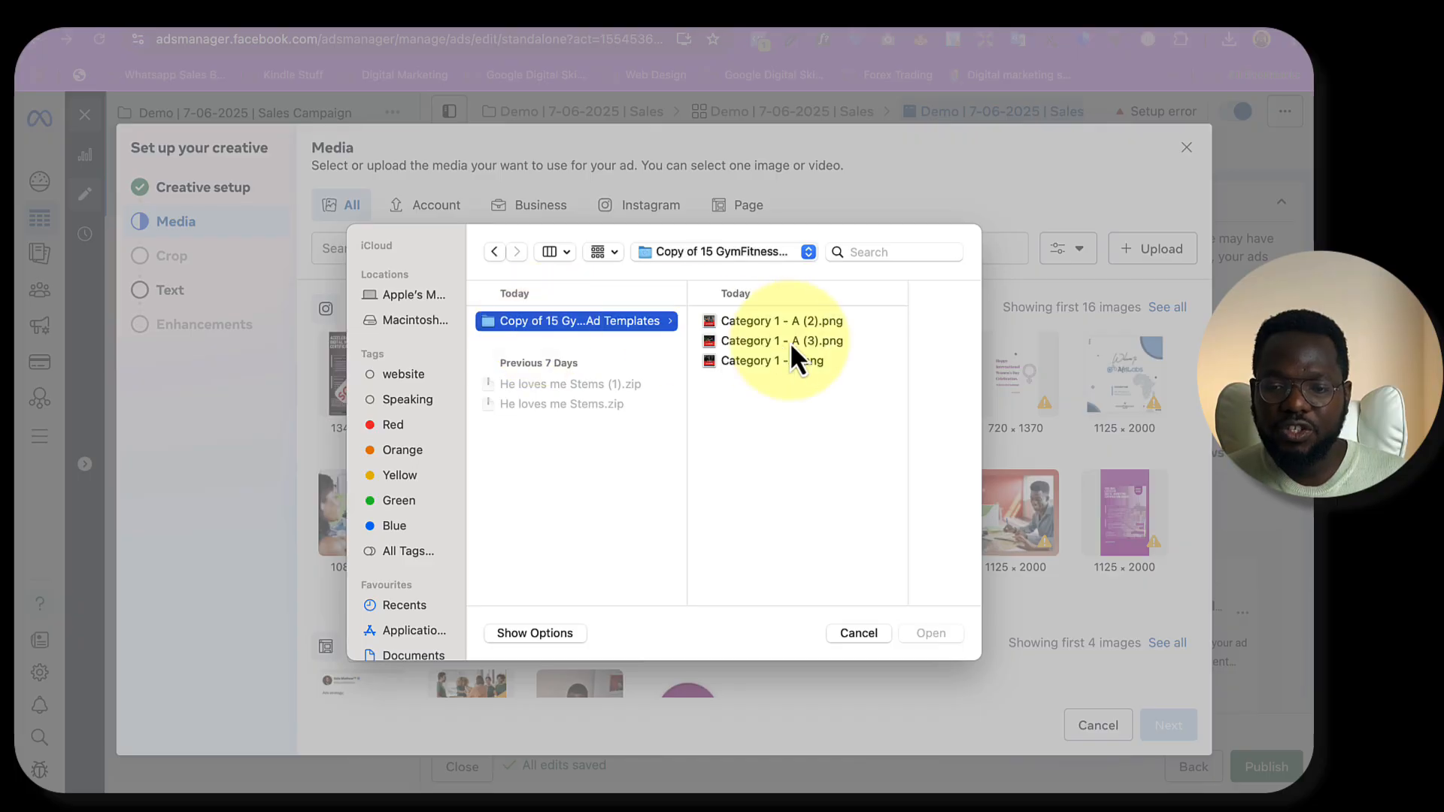
left_click(785, 324)
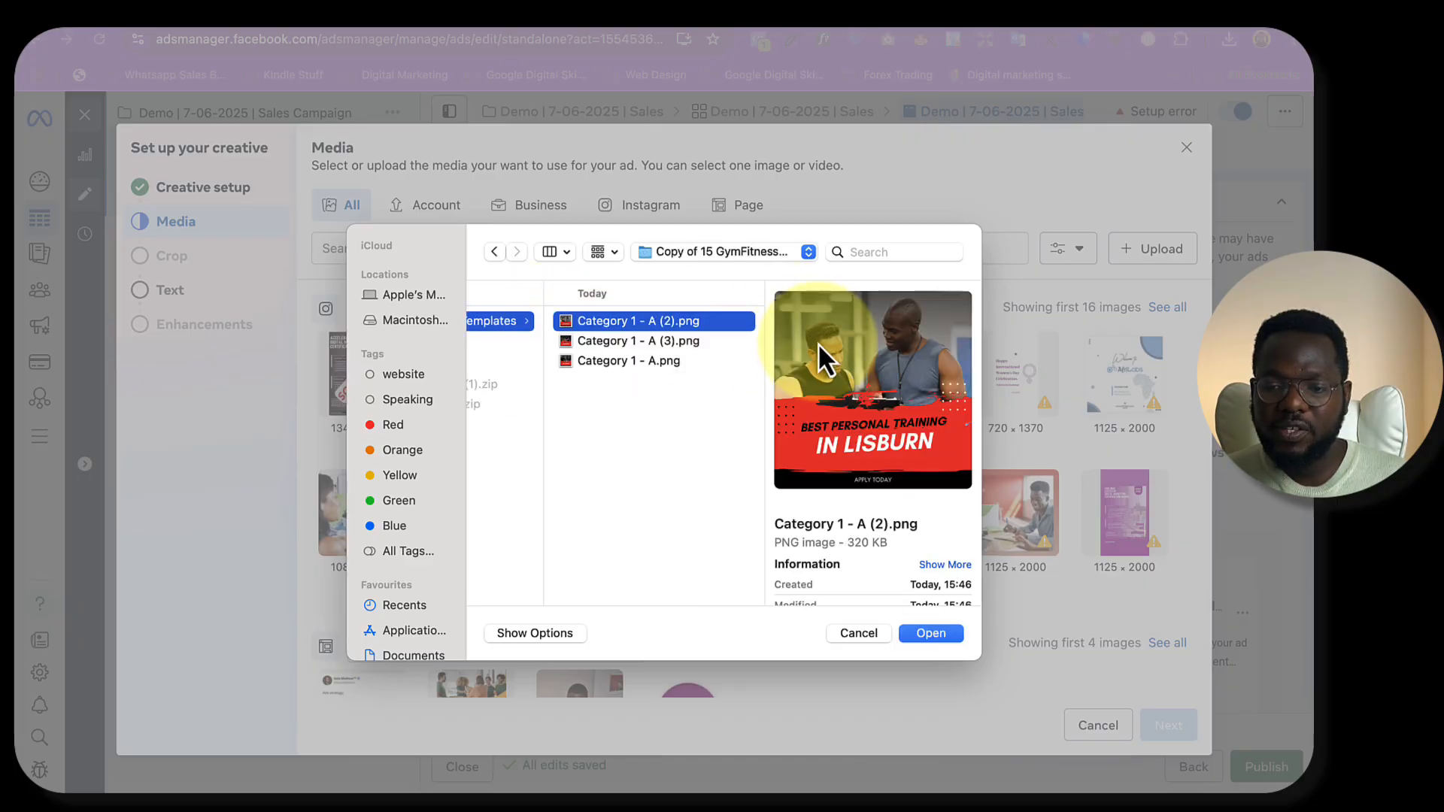
left_click(920, 631)
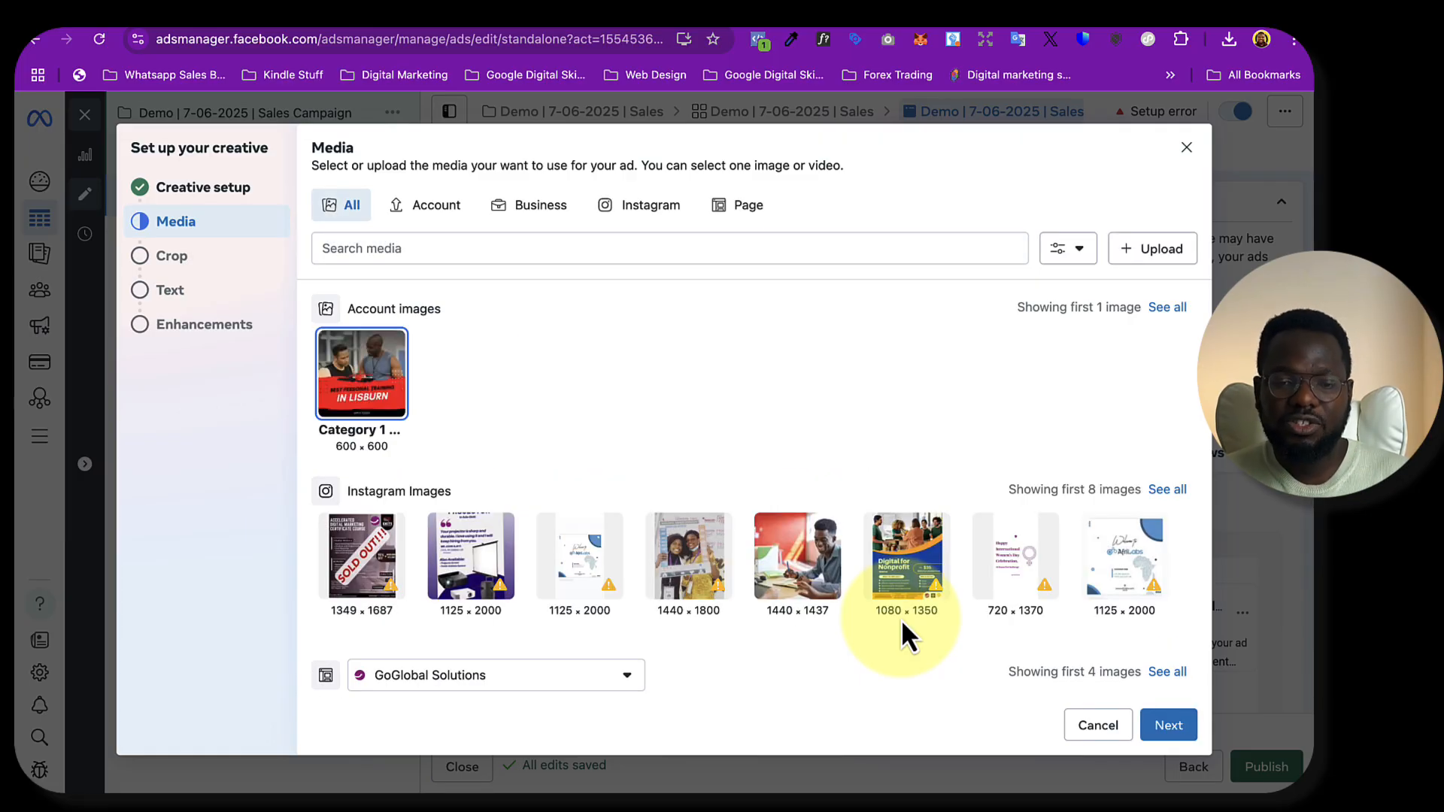
left_click(1165, 734)
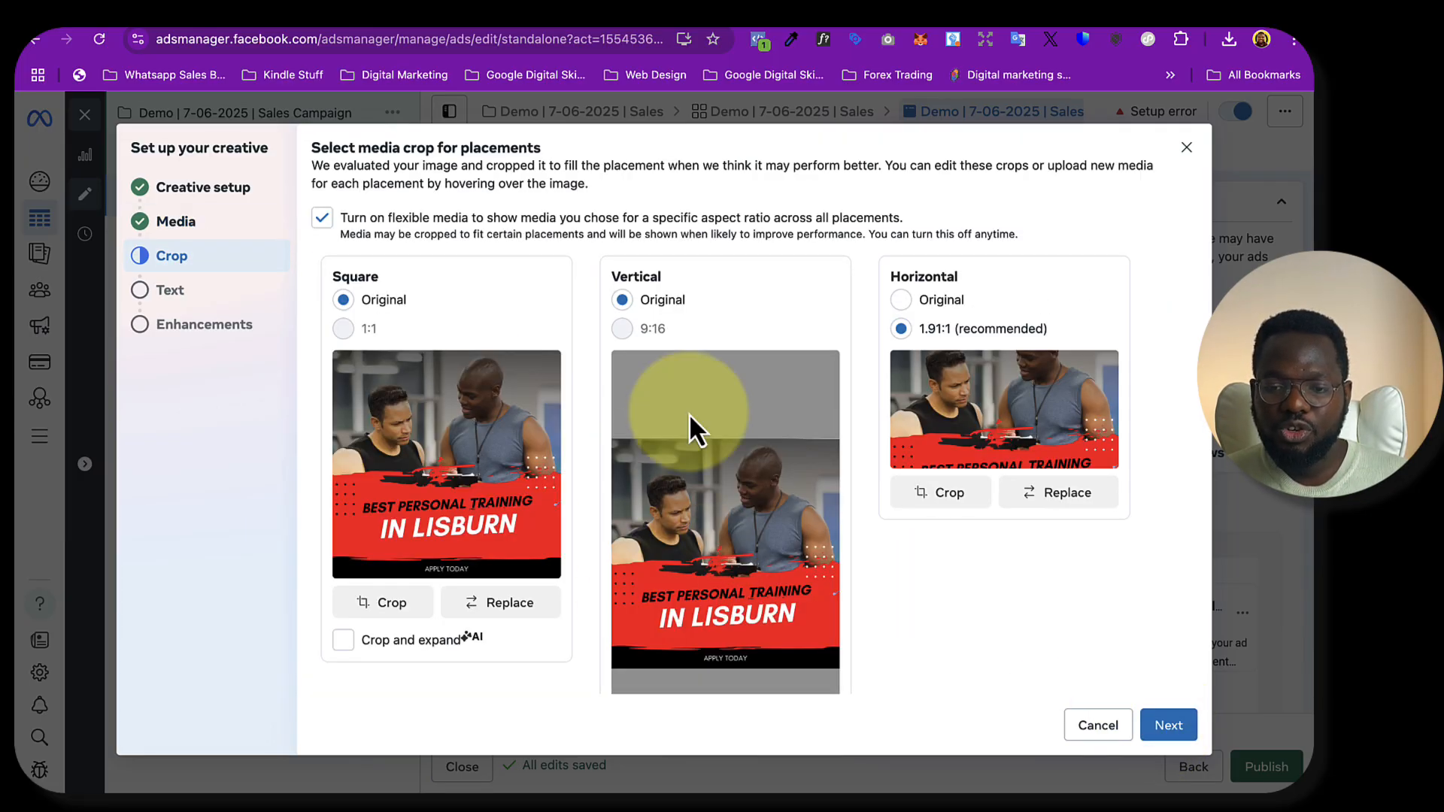
Shift the image down within the horizontal 1.91:1 crop and accept the crops for all placements
scroll(712, 502, "down", 3)
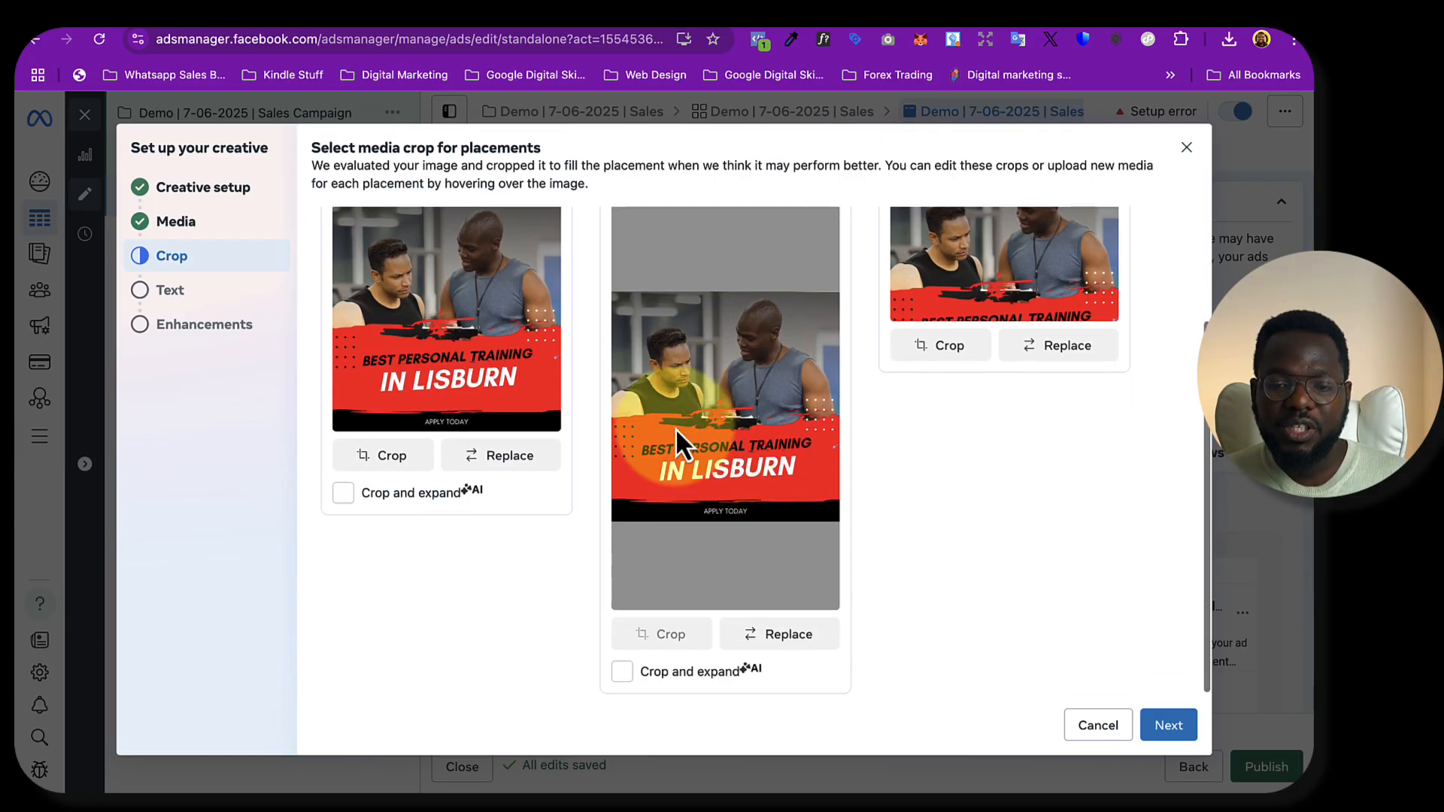
scroll(671, 417, "up", 2)
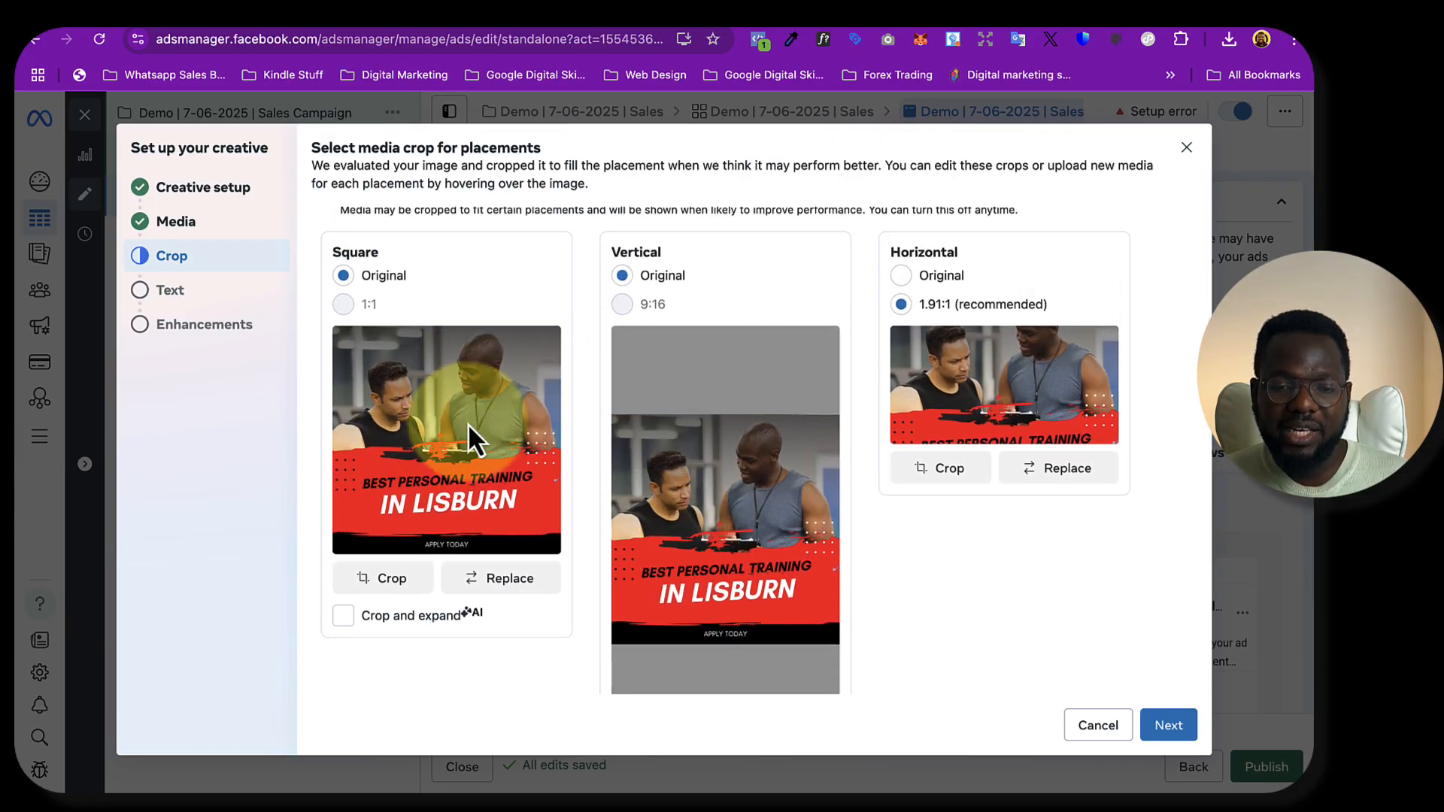
mouse_move(358, 319)
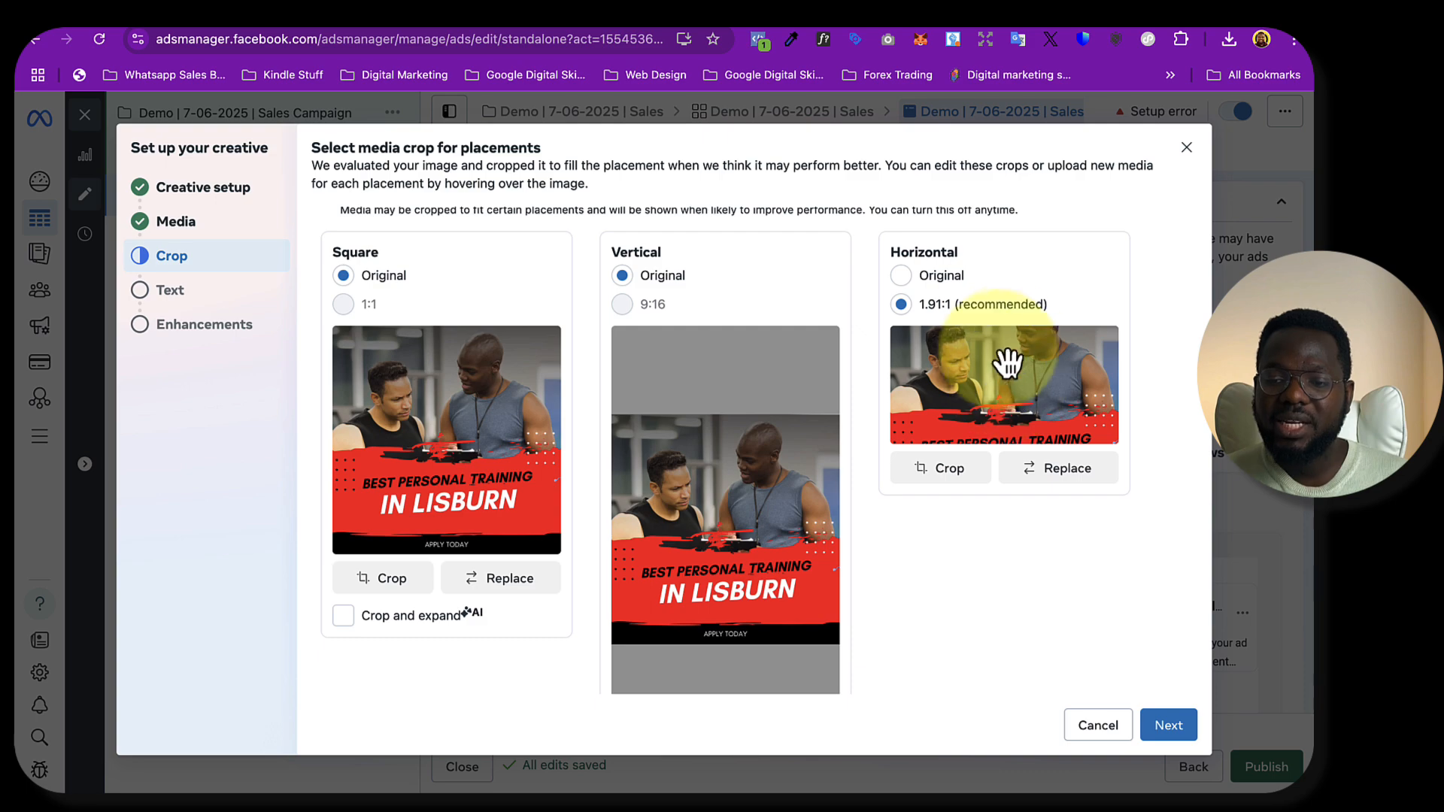
left_click_drag(992, 366, 989, 399)
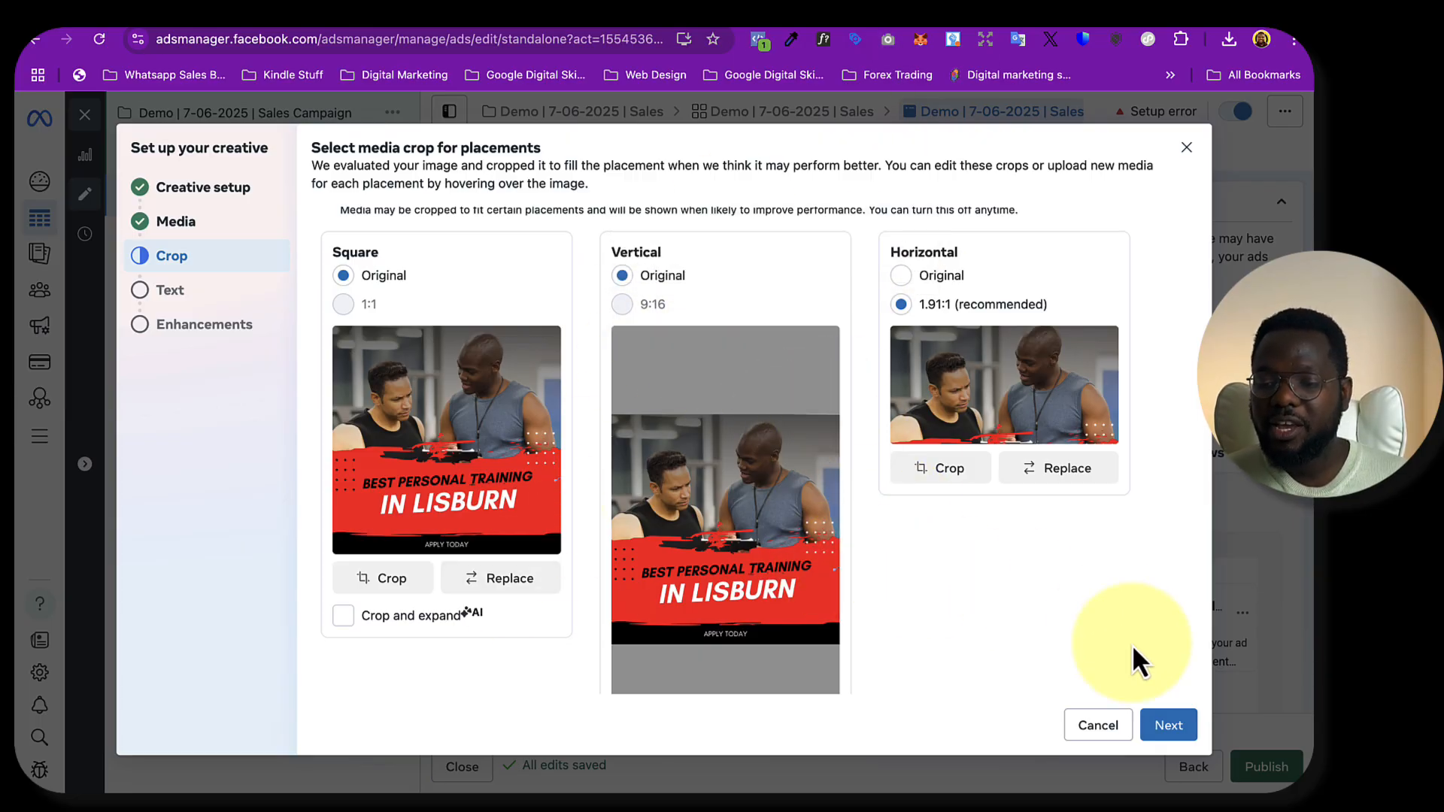
left_click(1170, 726)
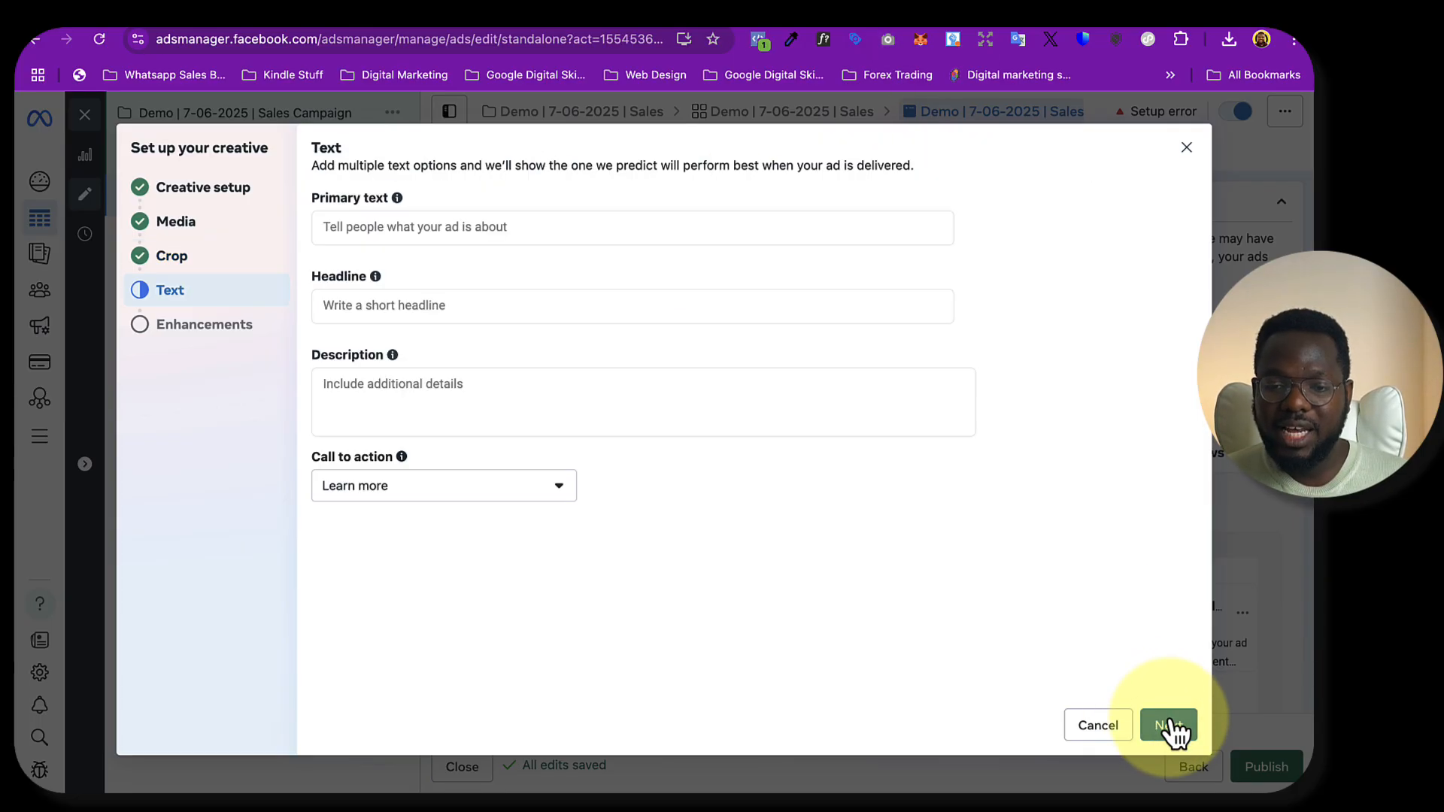
Leave the primary text, headline and description empty, and review the Advantage+ creative enhancements, both those for review and the other active ones
left_click(398, 227)
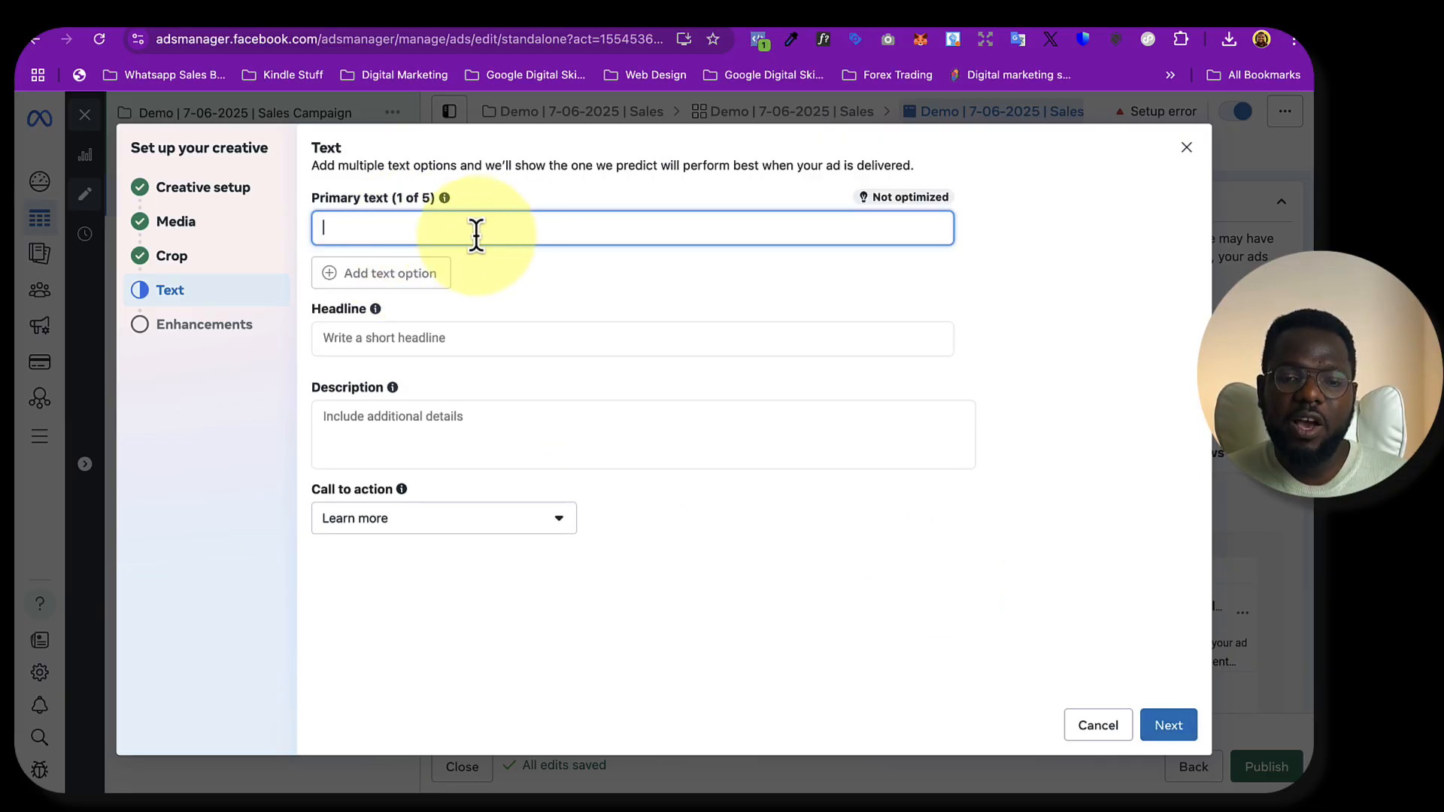
left_click(1171, 727)
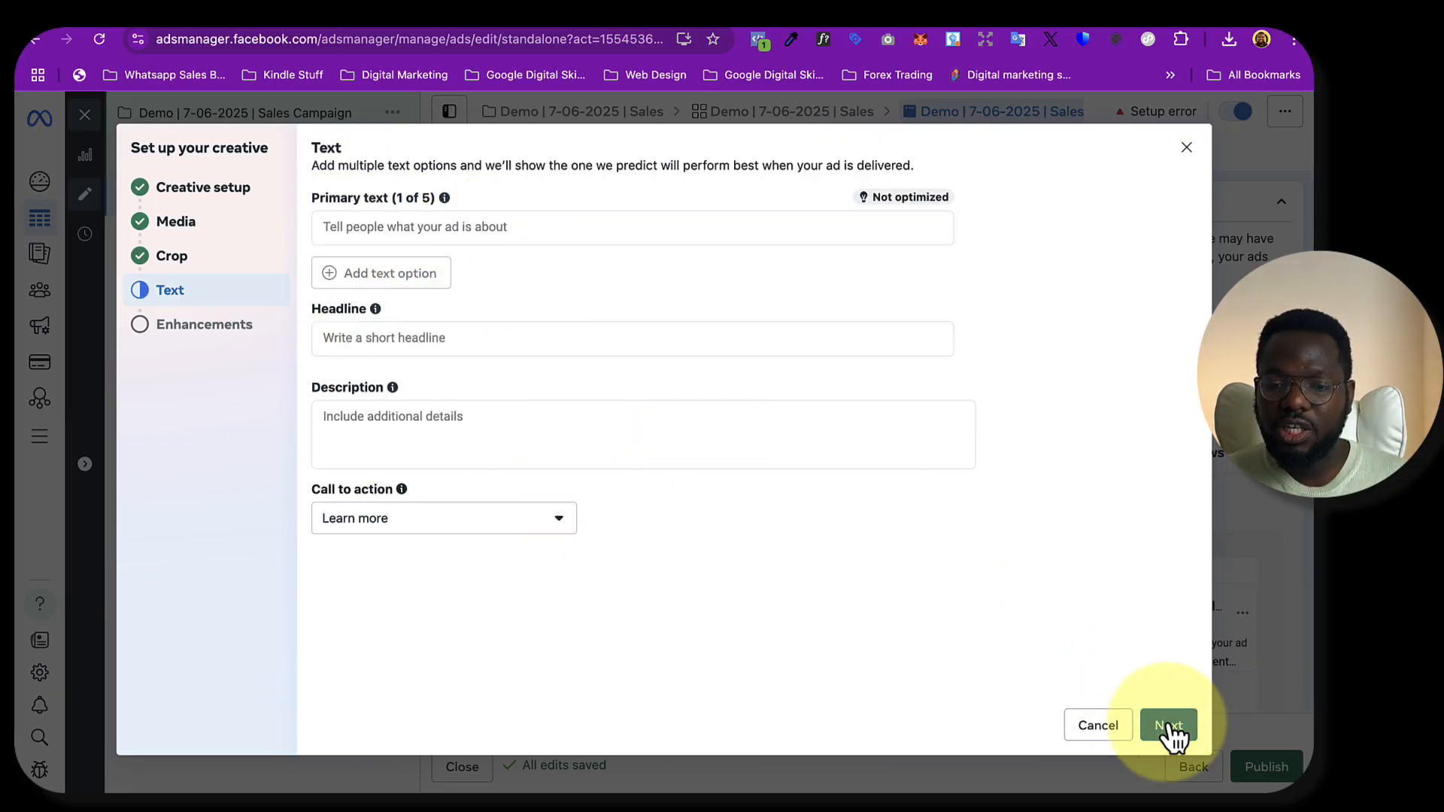
scroll(669, 417, "down", 1)
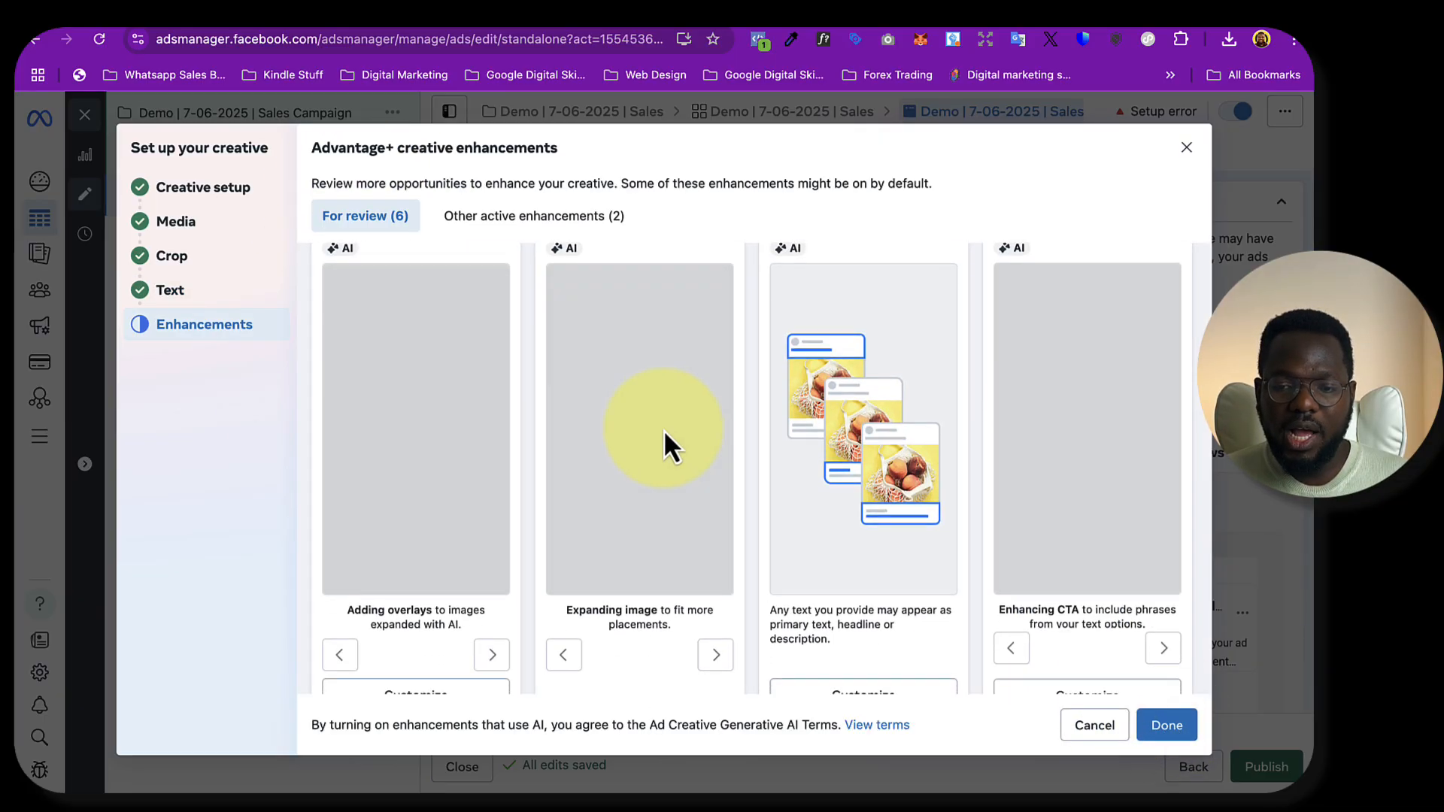
scroll(664, 430, "up", 2)
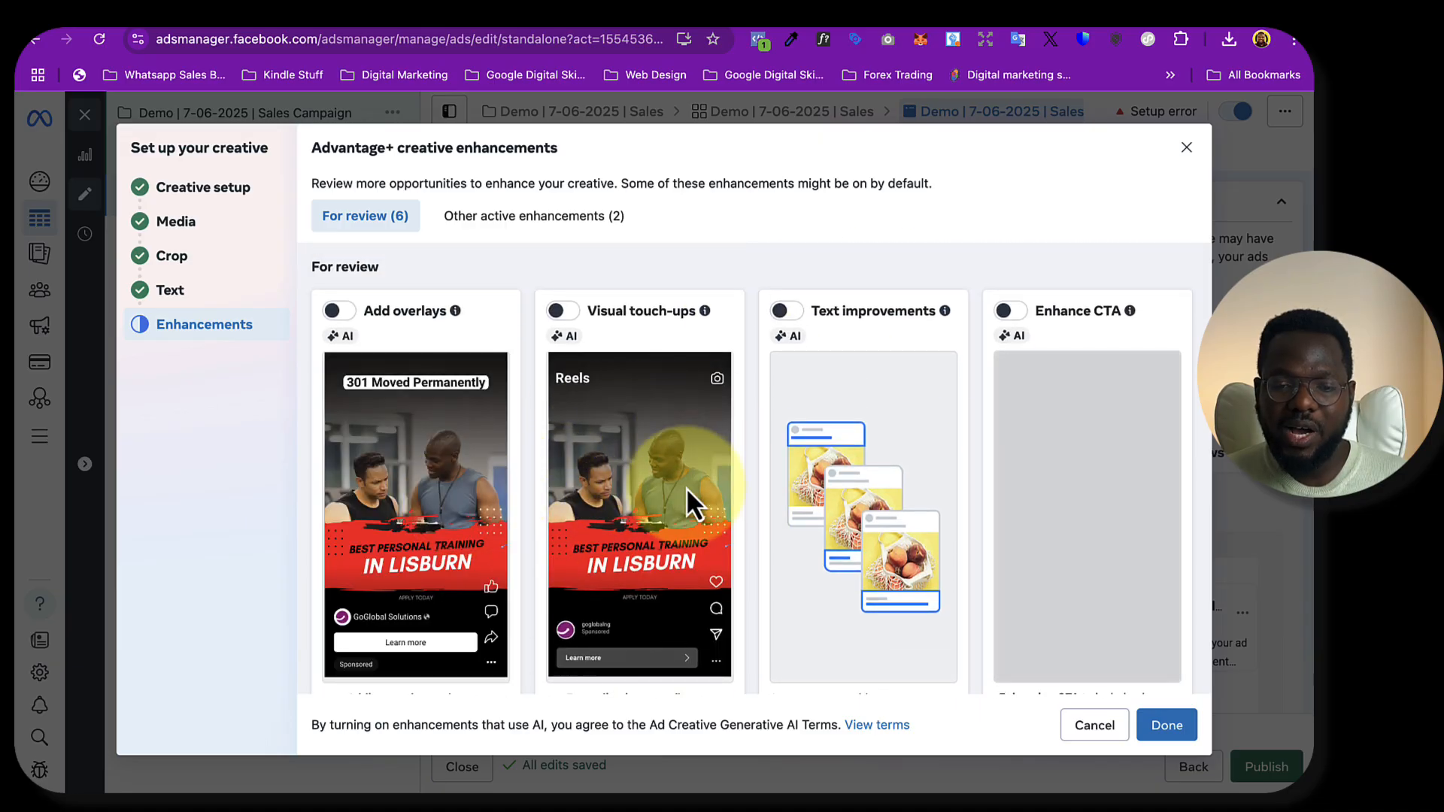
scroll(625, 489, "down", 5)
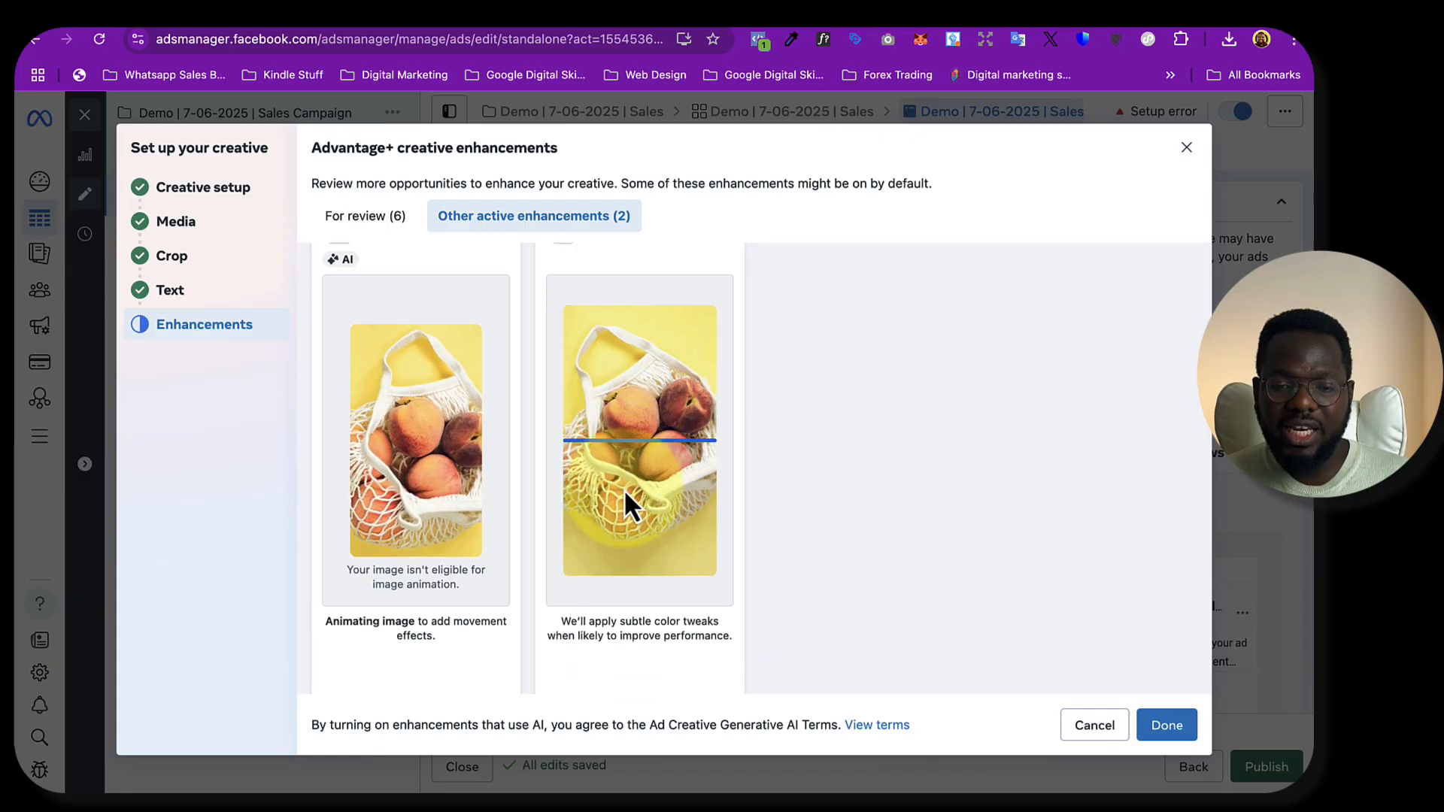
scroll(865, 525, "down", 6)
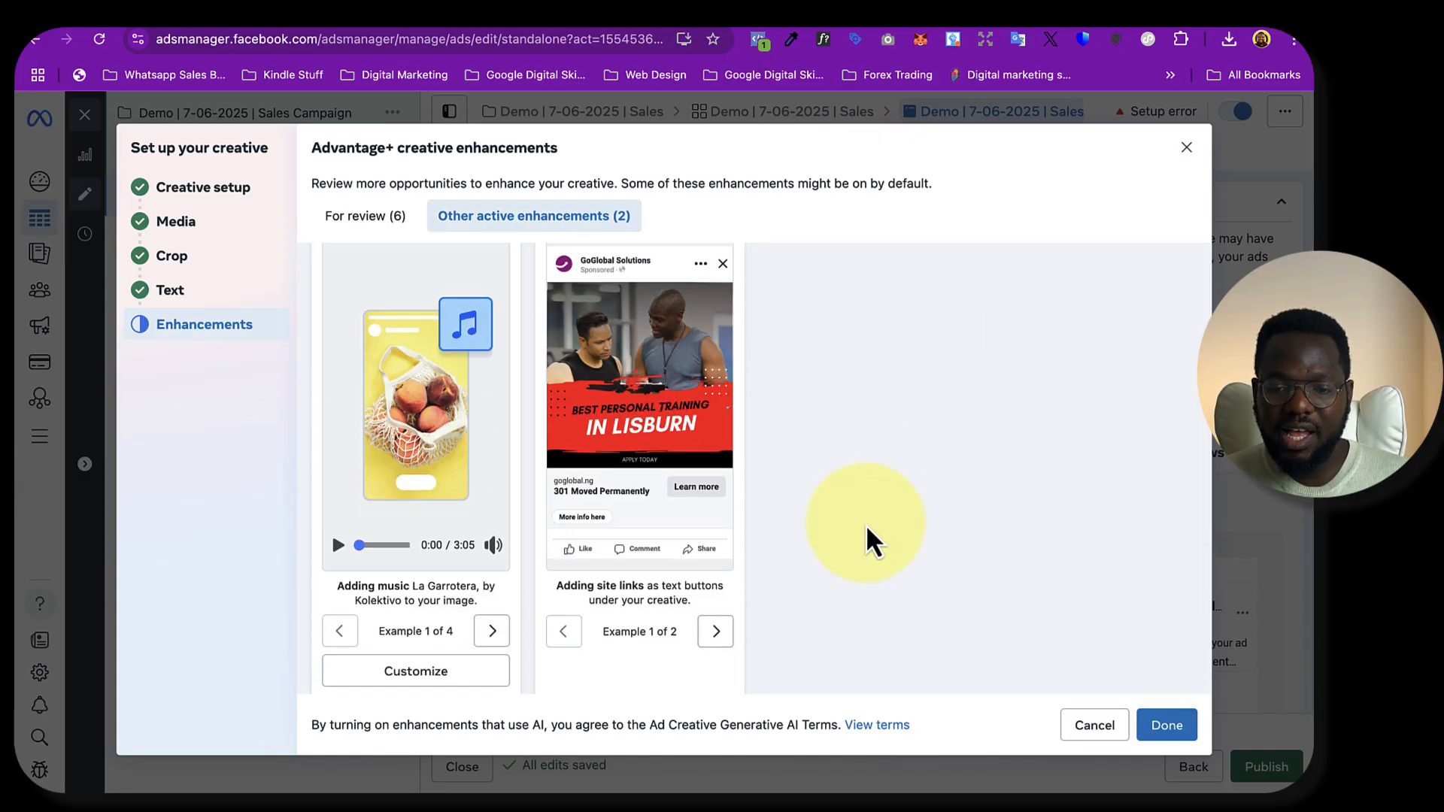
scroll(865, 524, "down", 1)
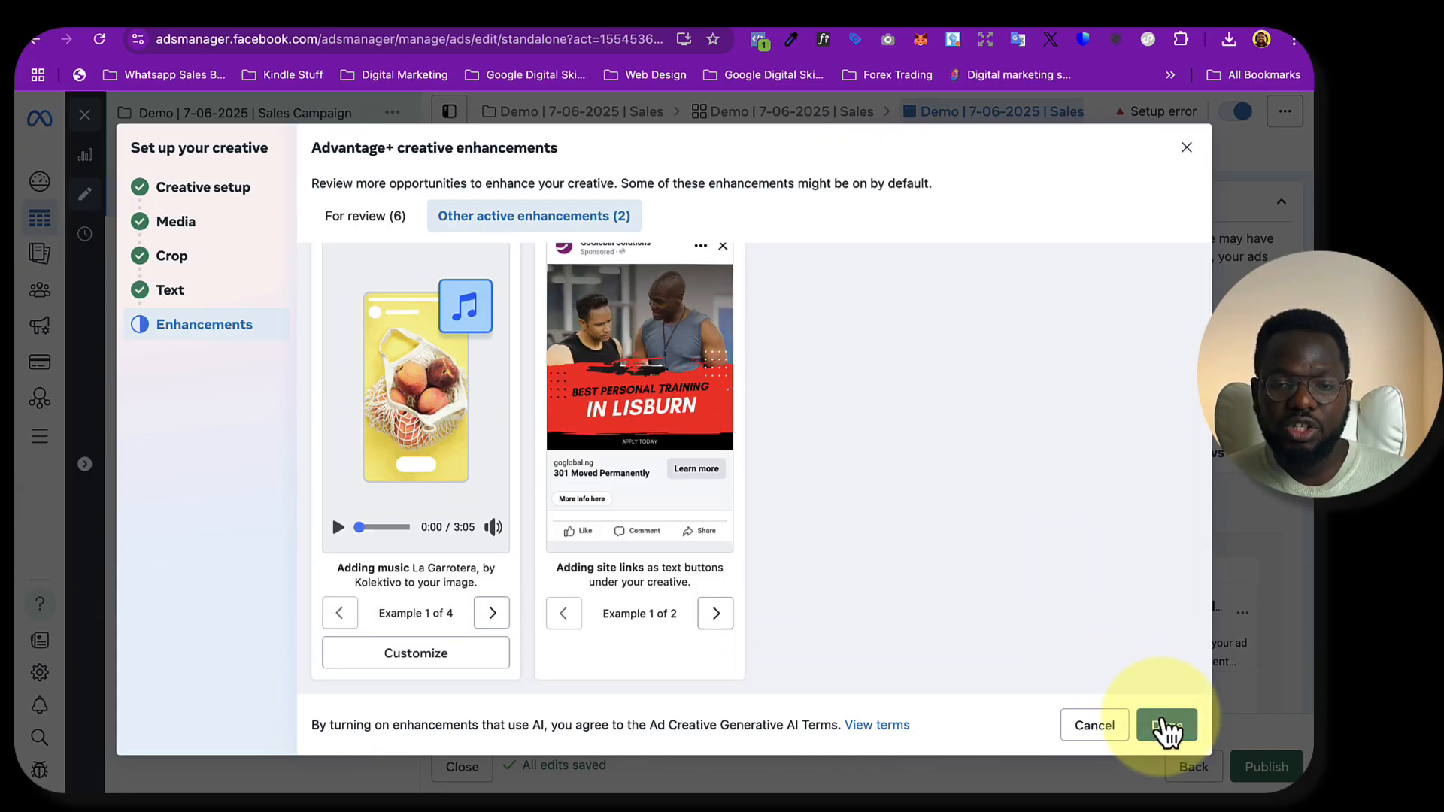
Finish the creative setup and check the placements grouped under feeds, in-stream ads for videos and reels
left_click(1166, 727)
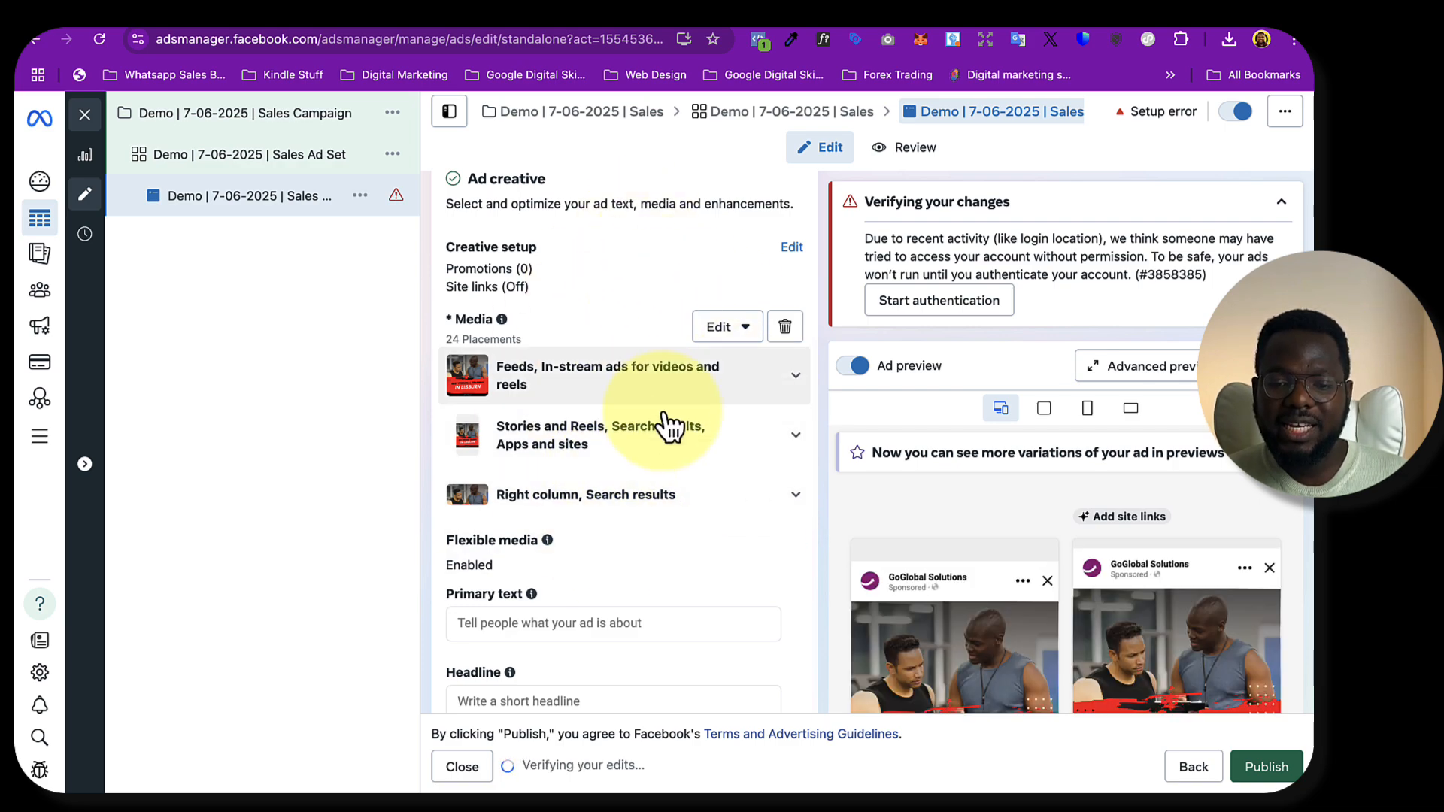
scroll(666, 425, "down", 3)
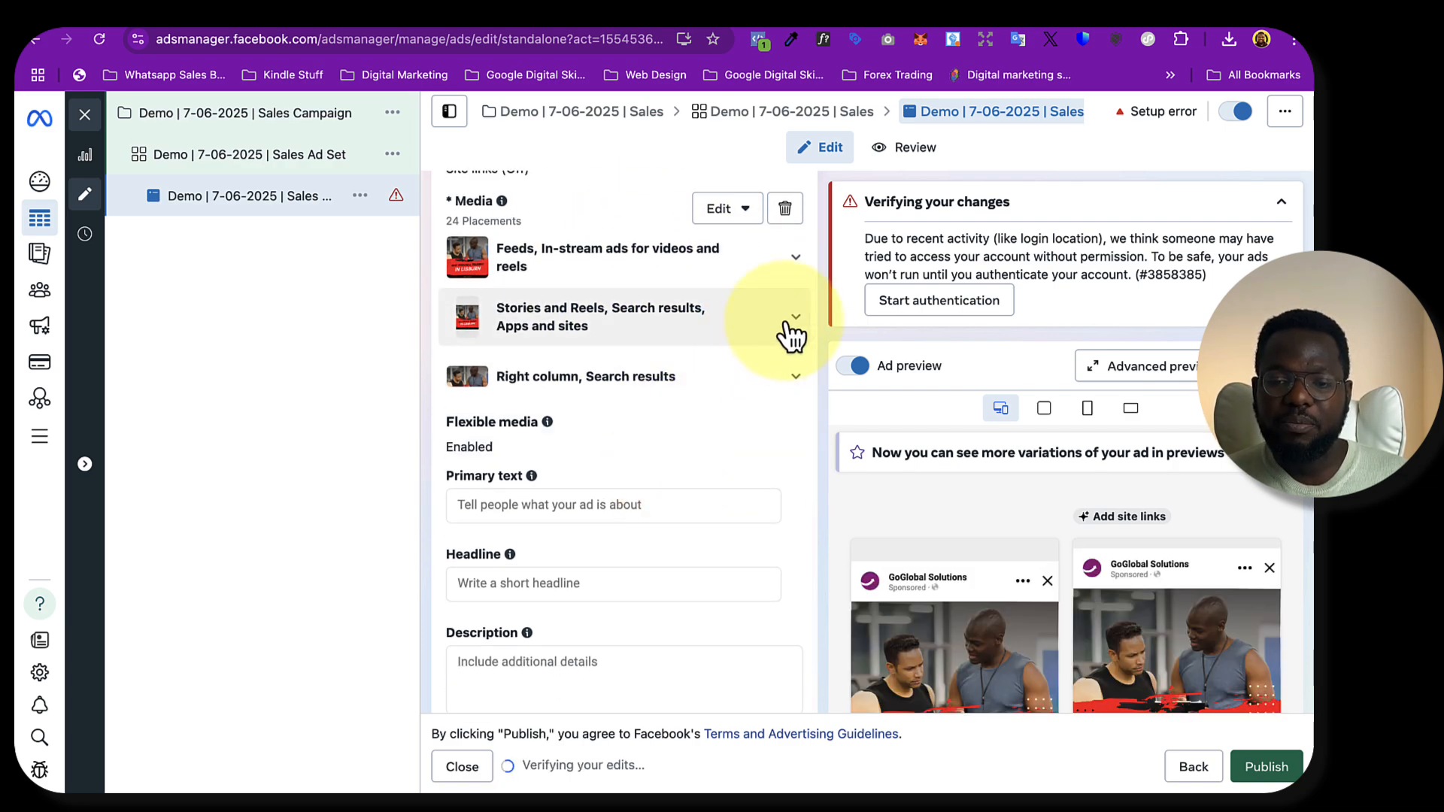
left_click(793, 265)
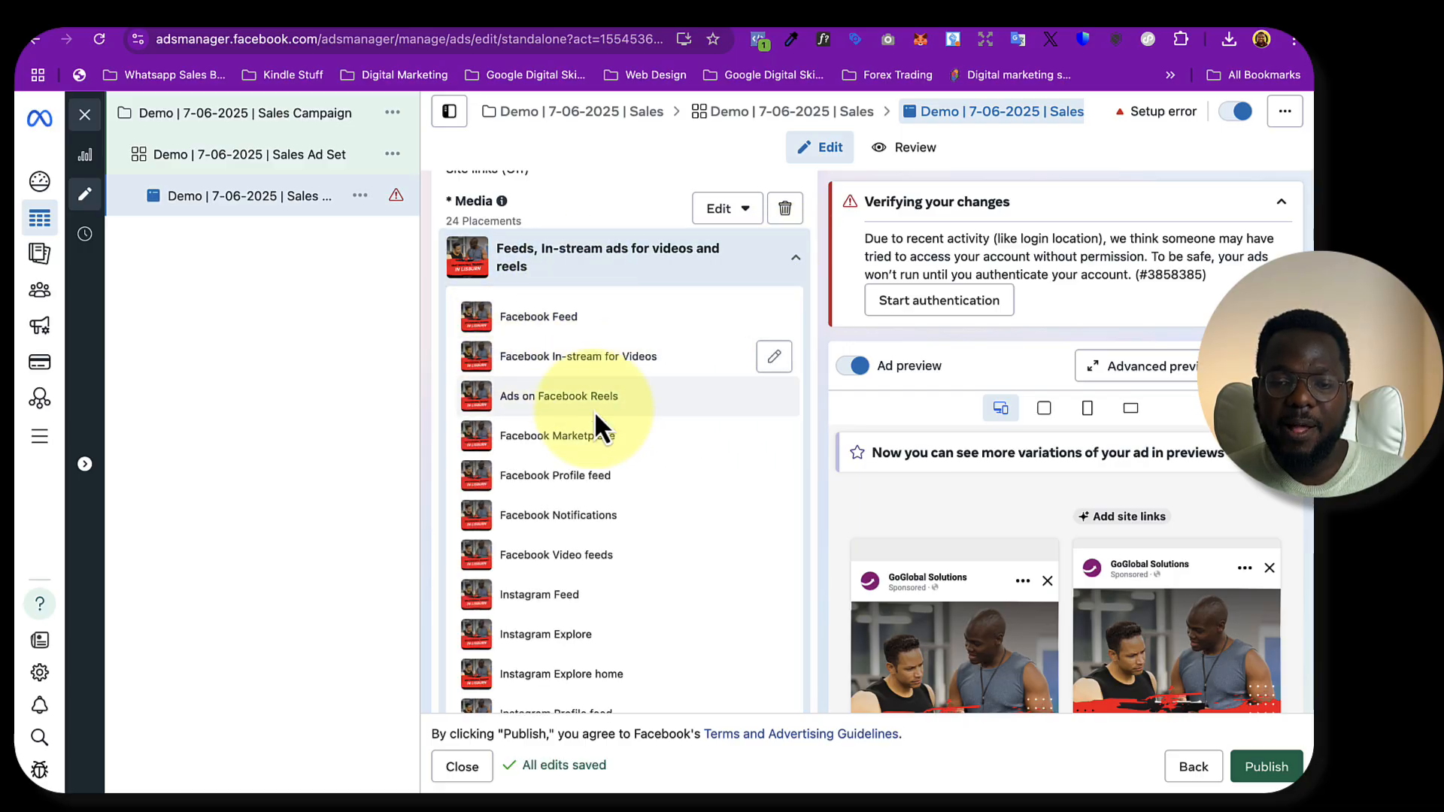
left_click(790, 263)
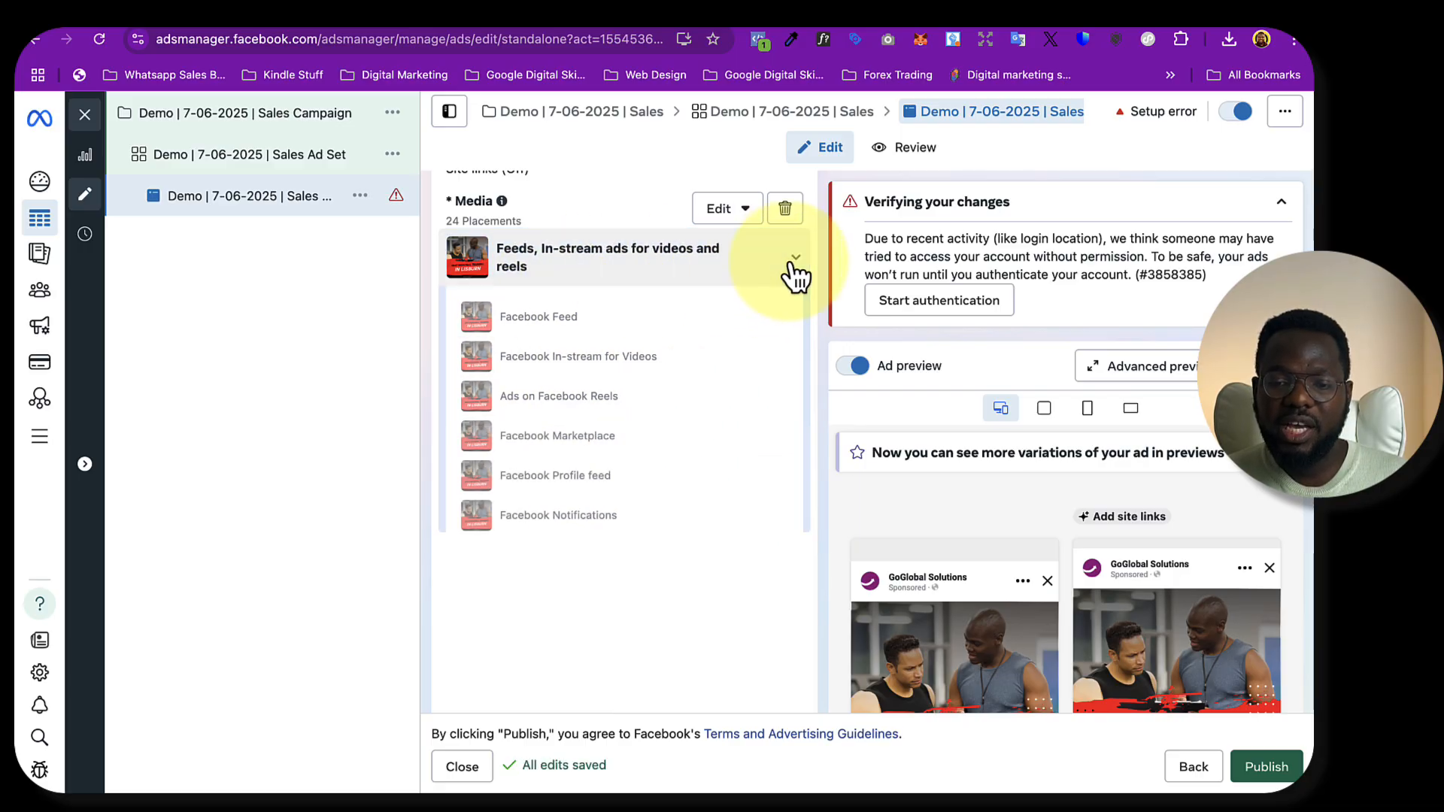
Enter "Want this? buy now." as the ad's primary text
scroll(650, 539, "down", 1)
scroll(650, 539, "down", 2)
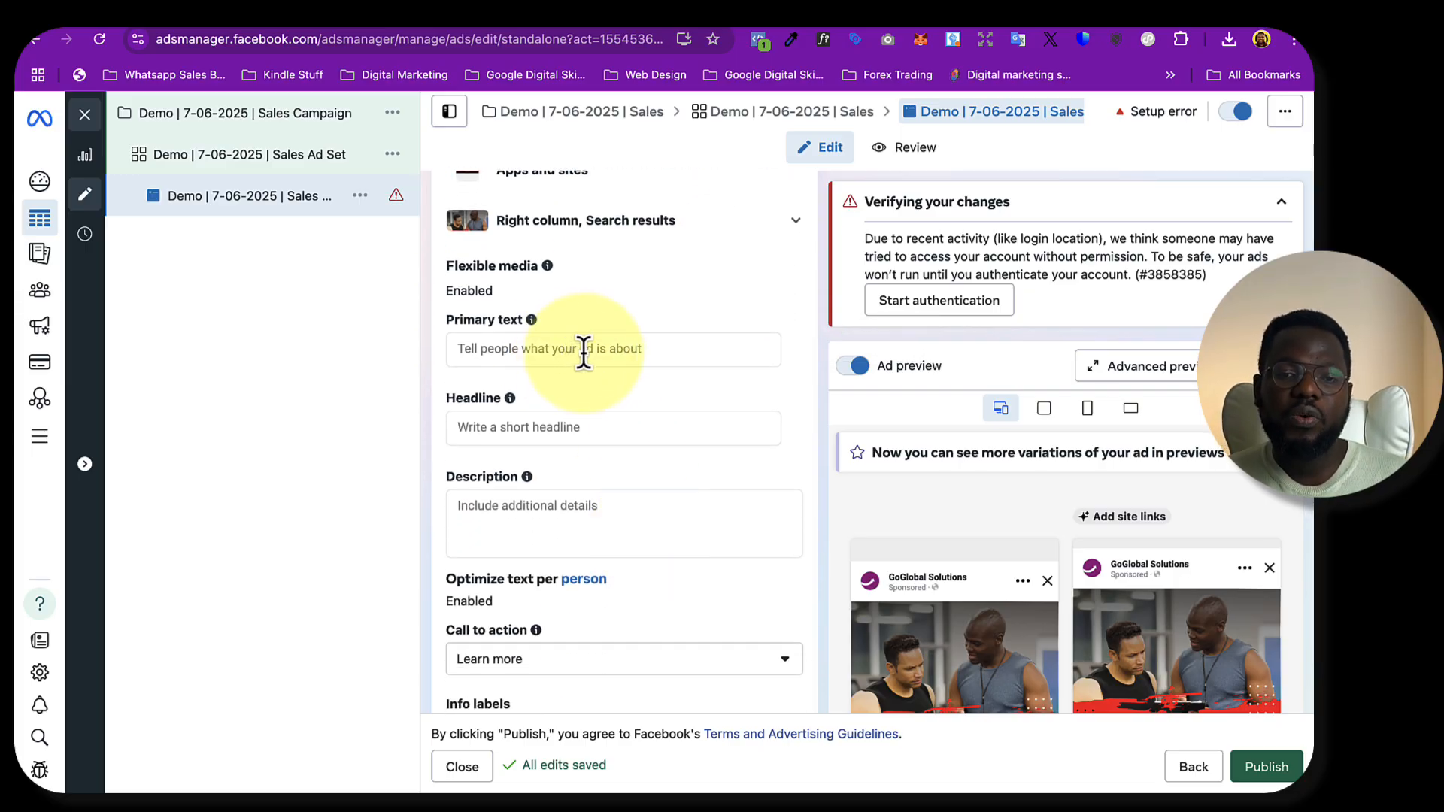
scroll(588, 355, "down", 1)
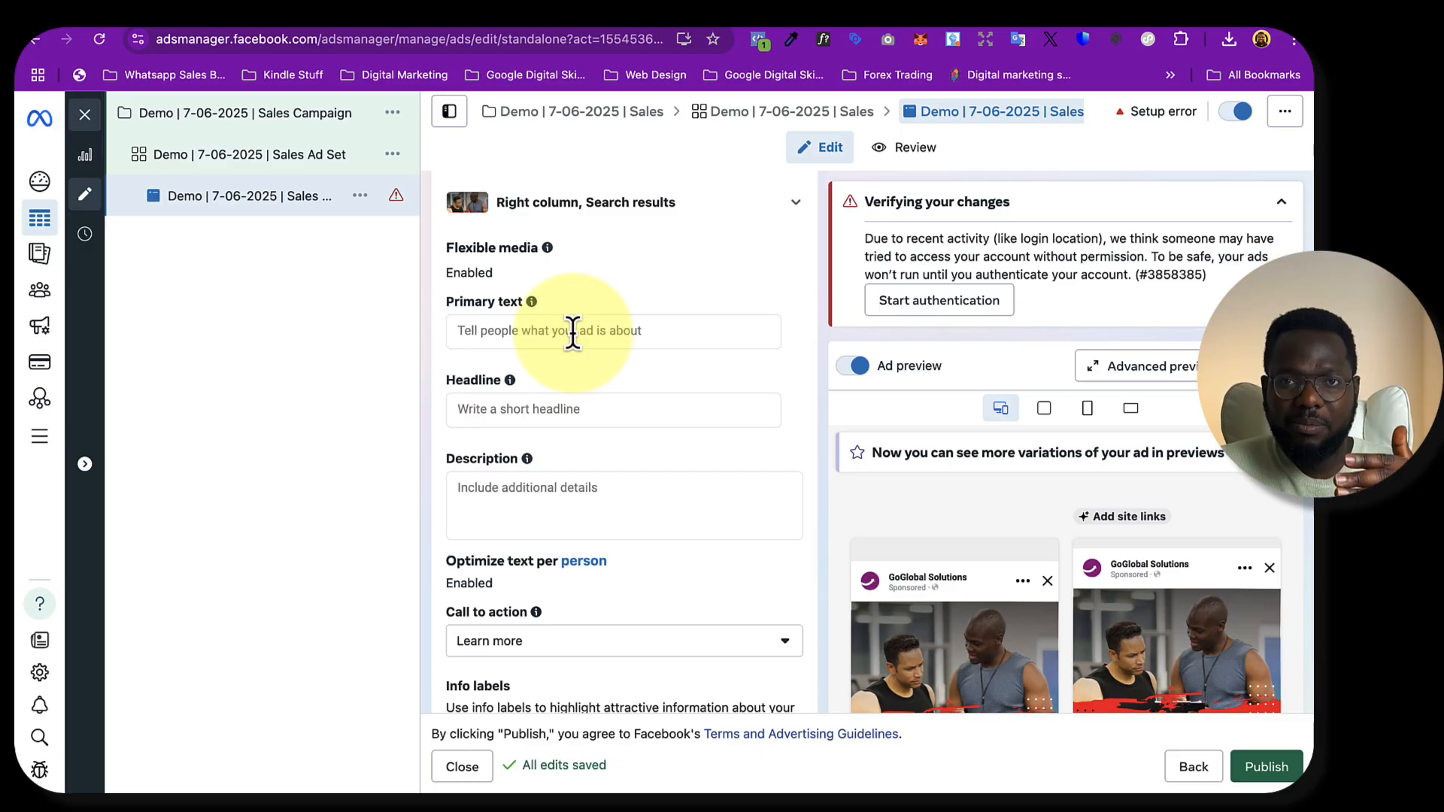
left_click(573, 332)
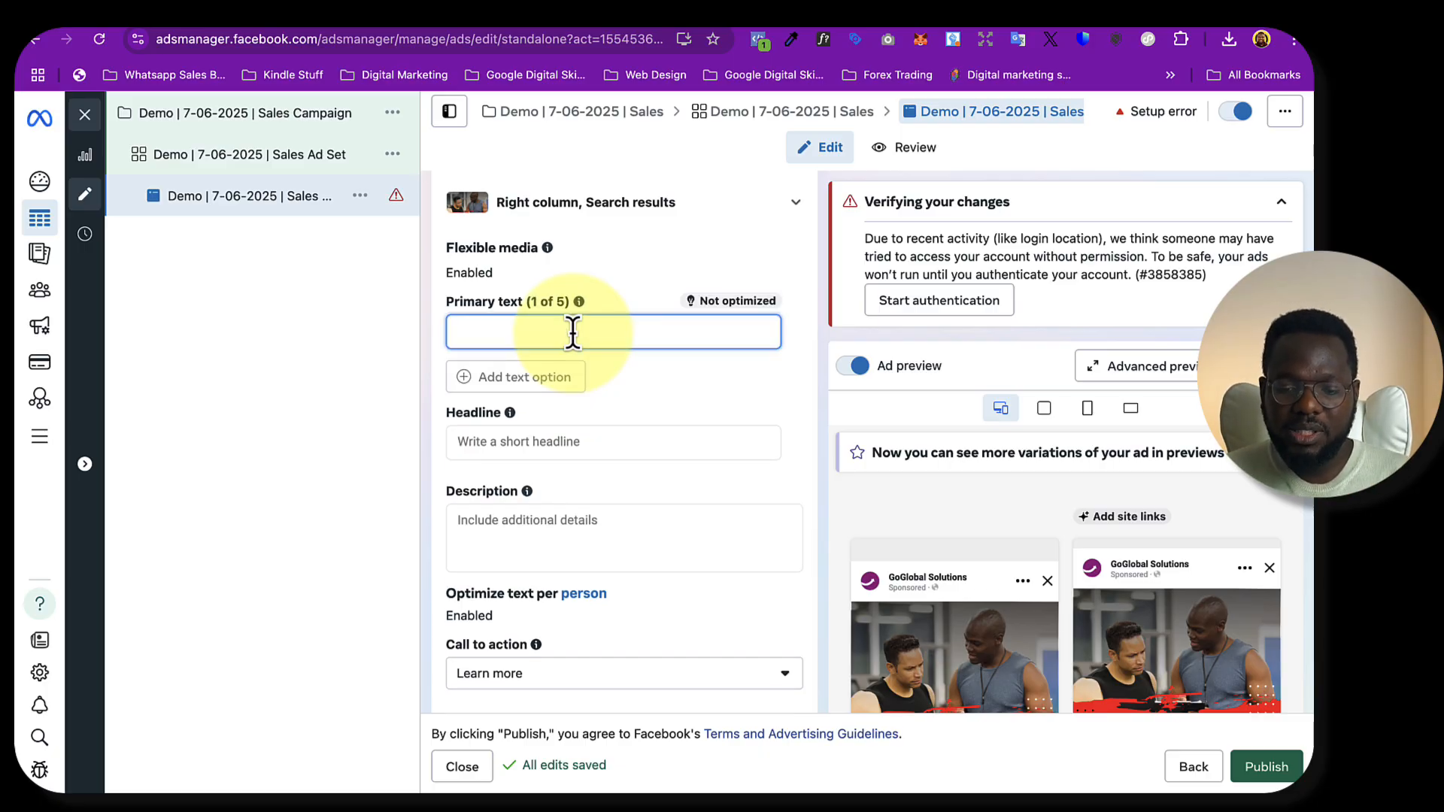
type("Wan")
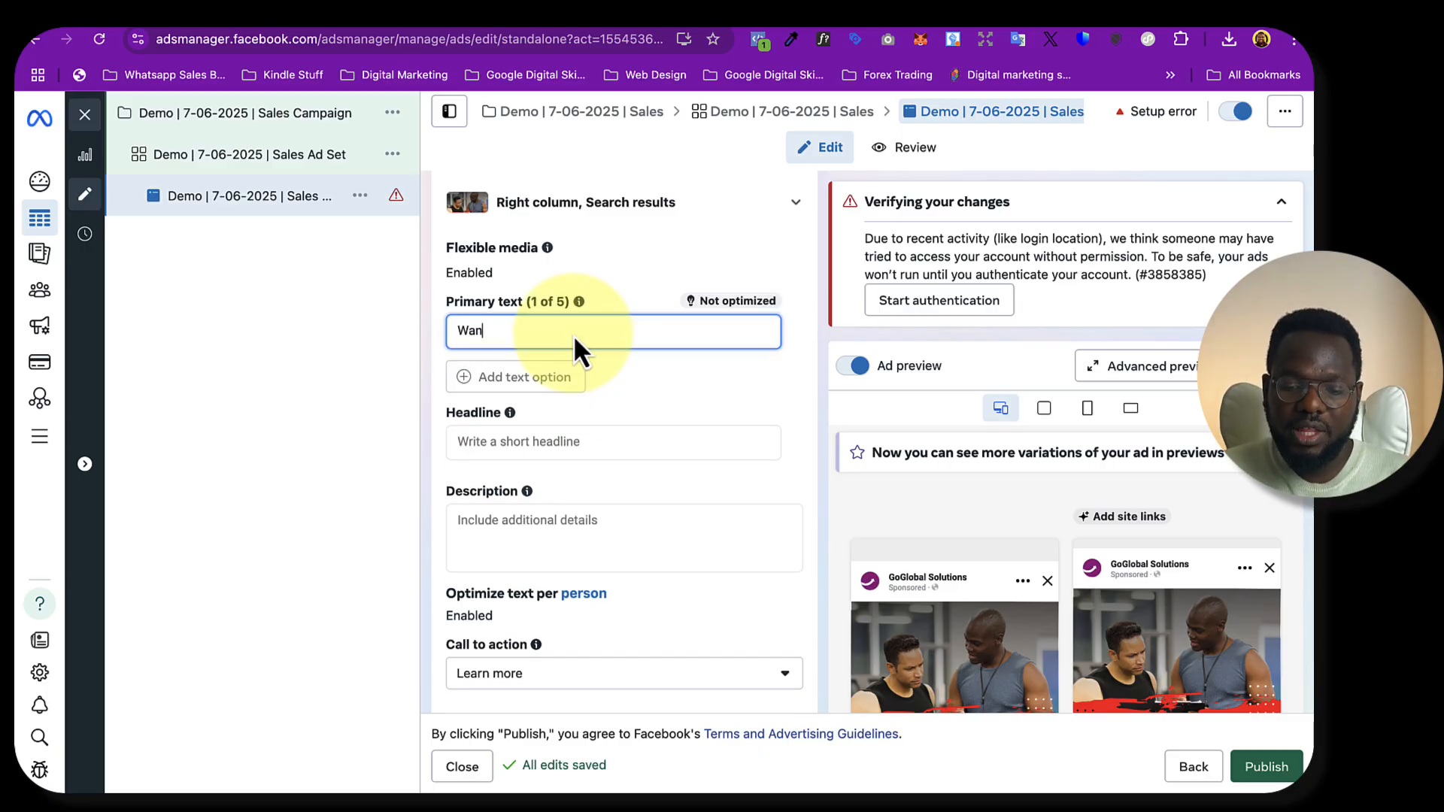
type("t this? buy now")
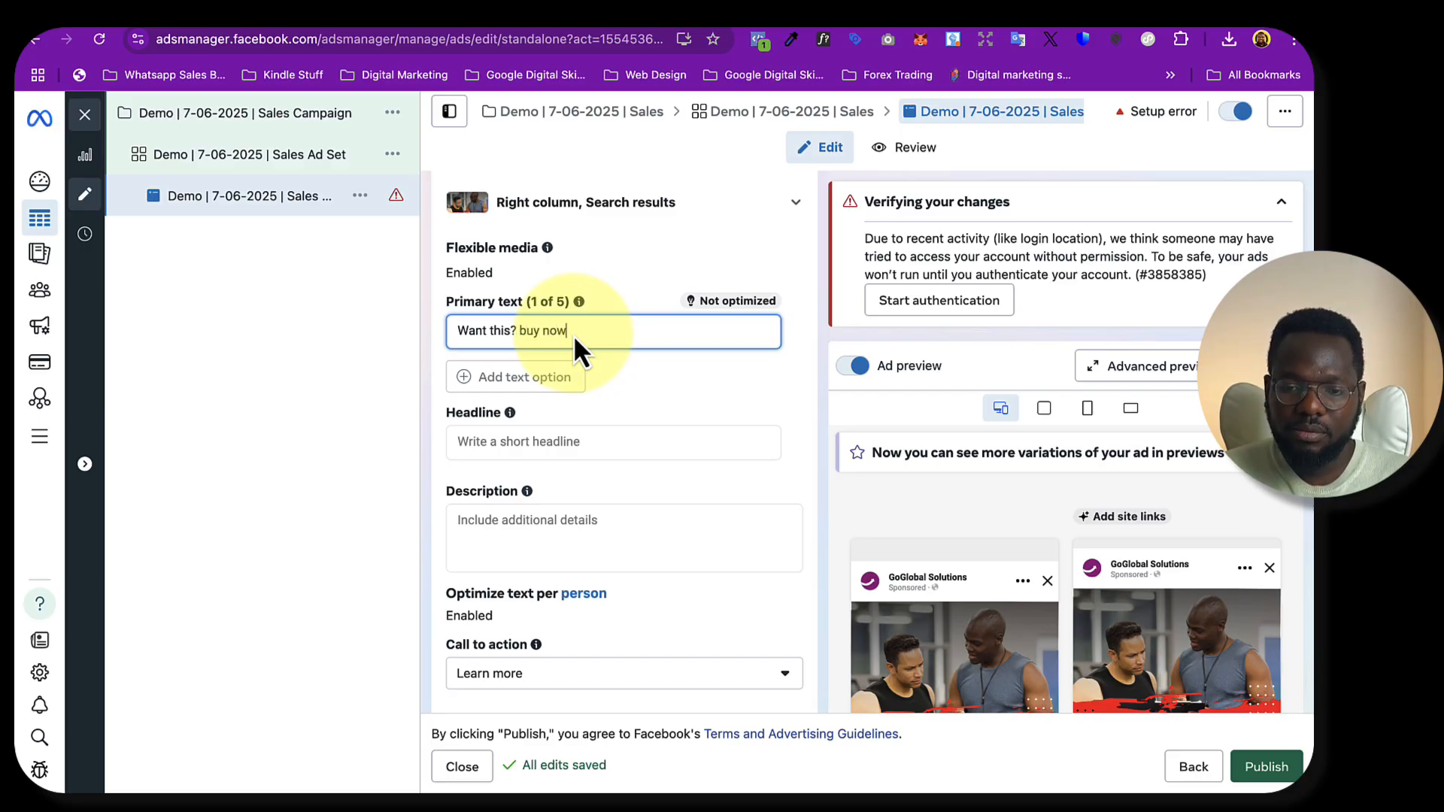
type("/")
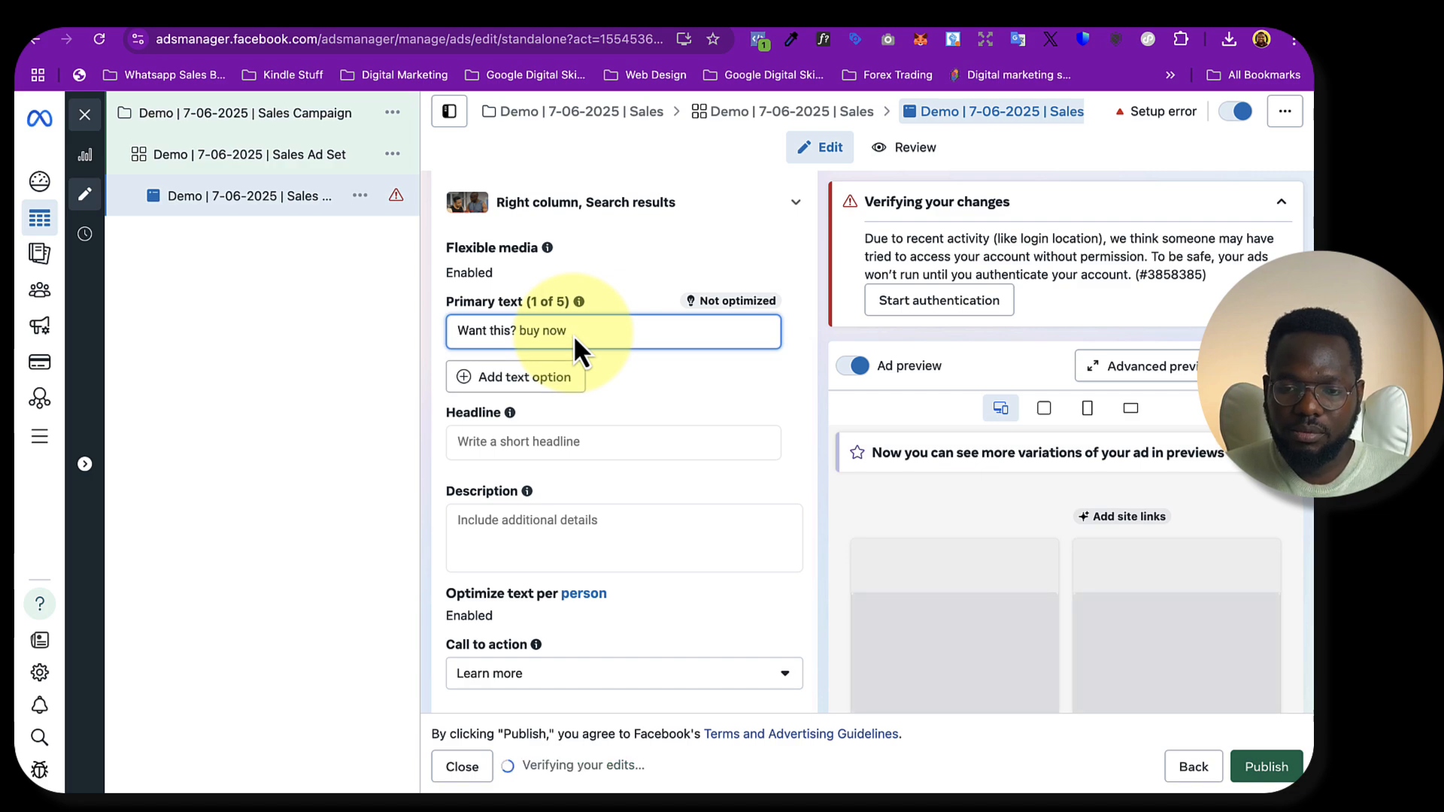
type(".")
Check the primary text in the ad preview and enter "Get Fit Today!" as the headline
scroll(605, 405, "down", 1)
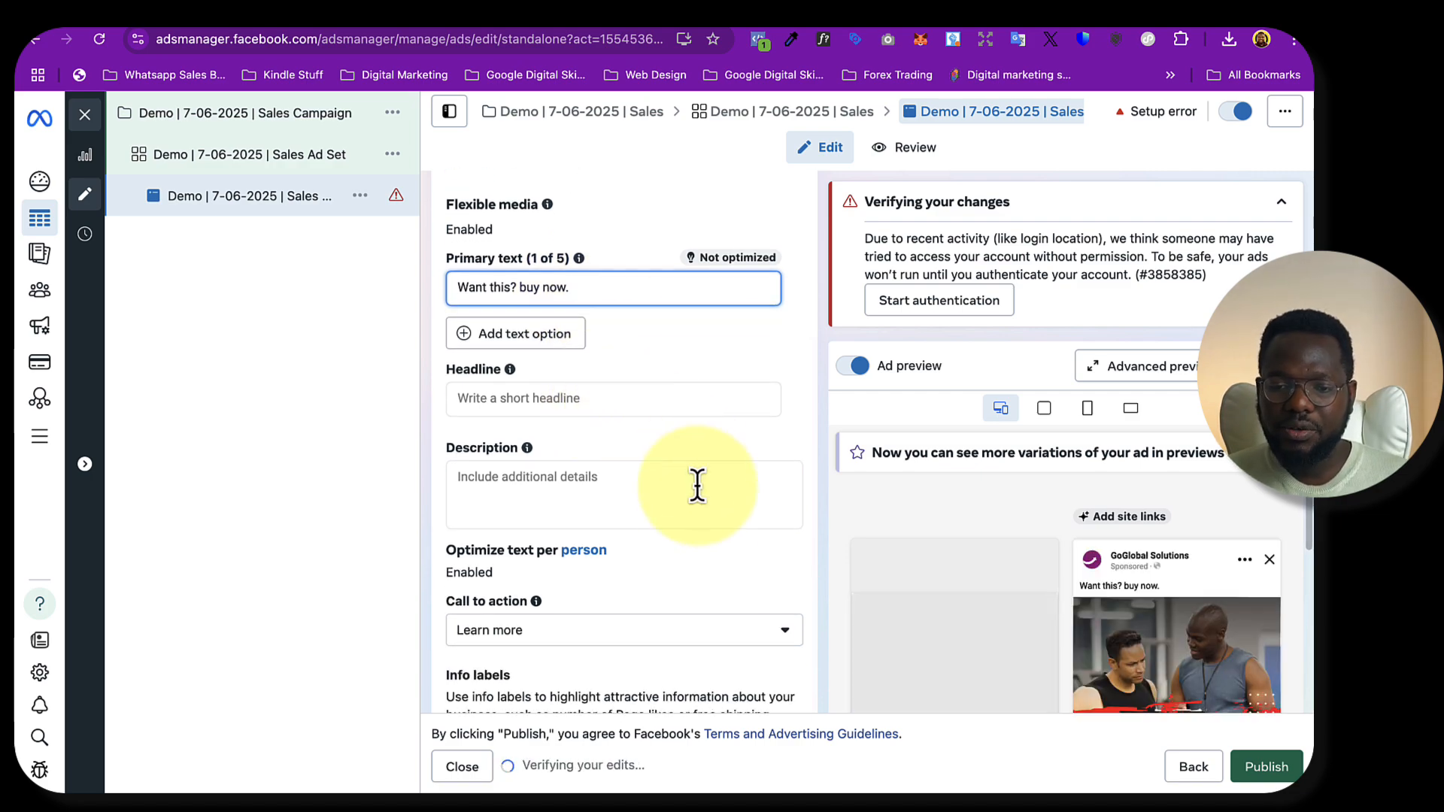
scroll(567, 338, "down", 2)
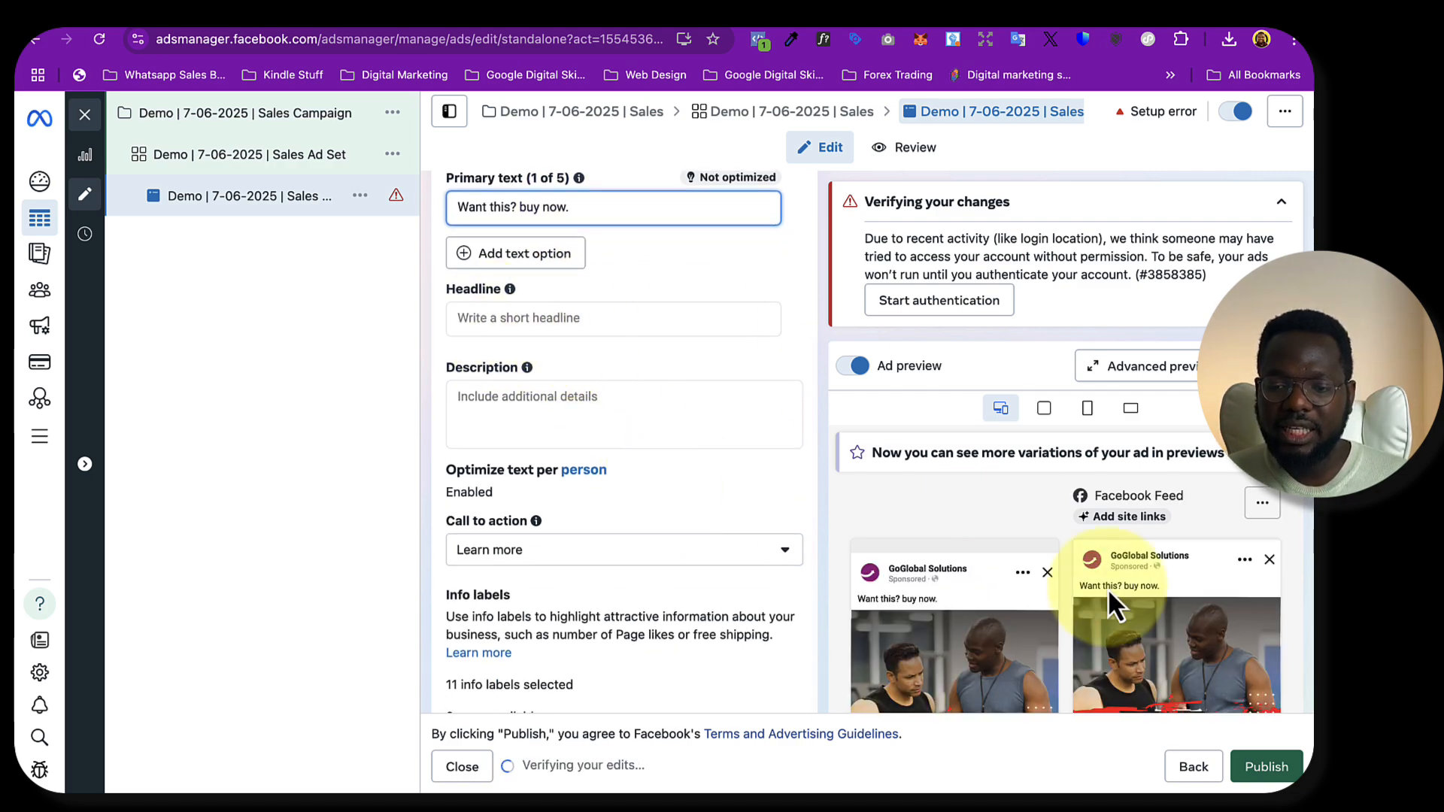
scroll(1108, 588, "down", 5)
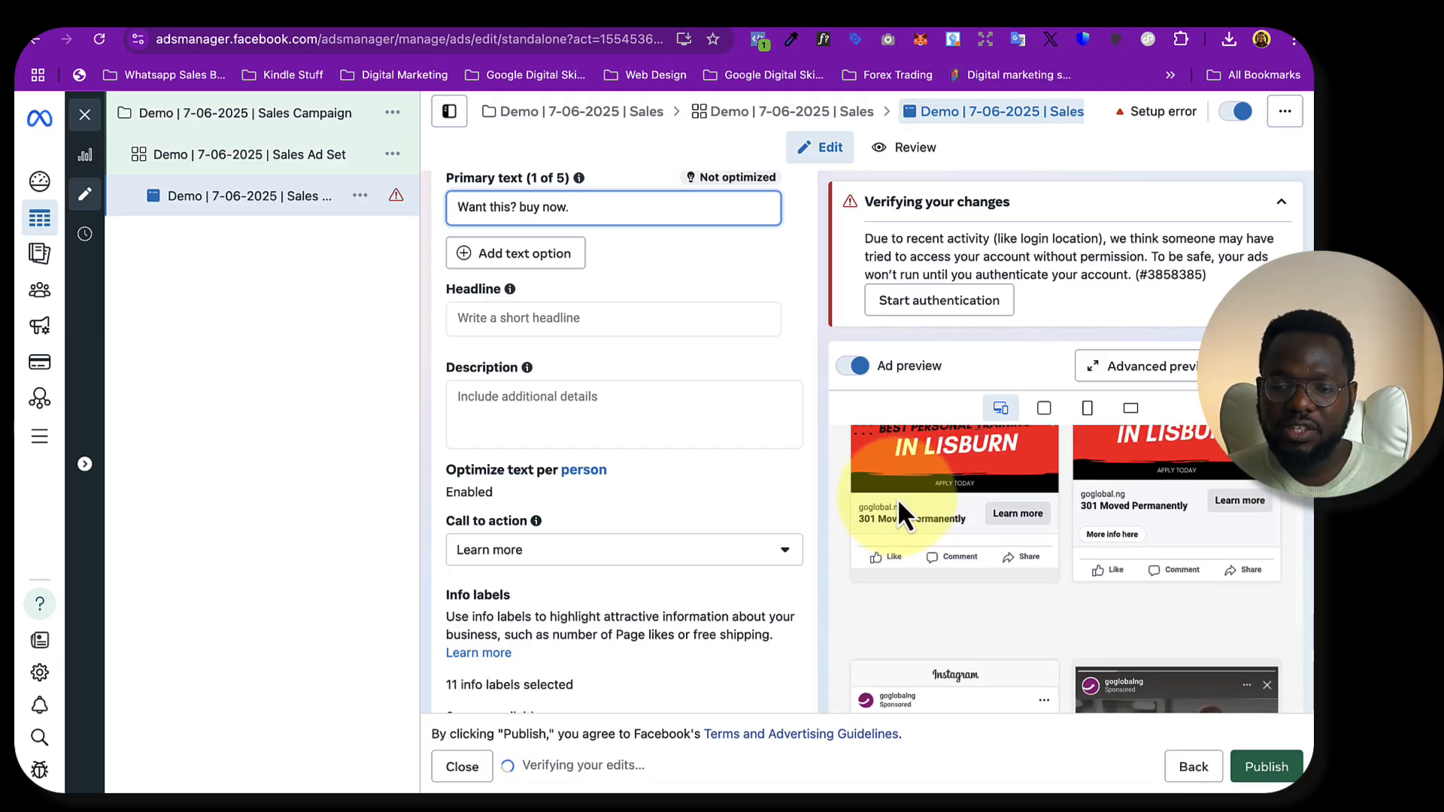
scroll(896, 498, "up", 2)
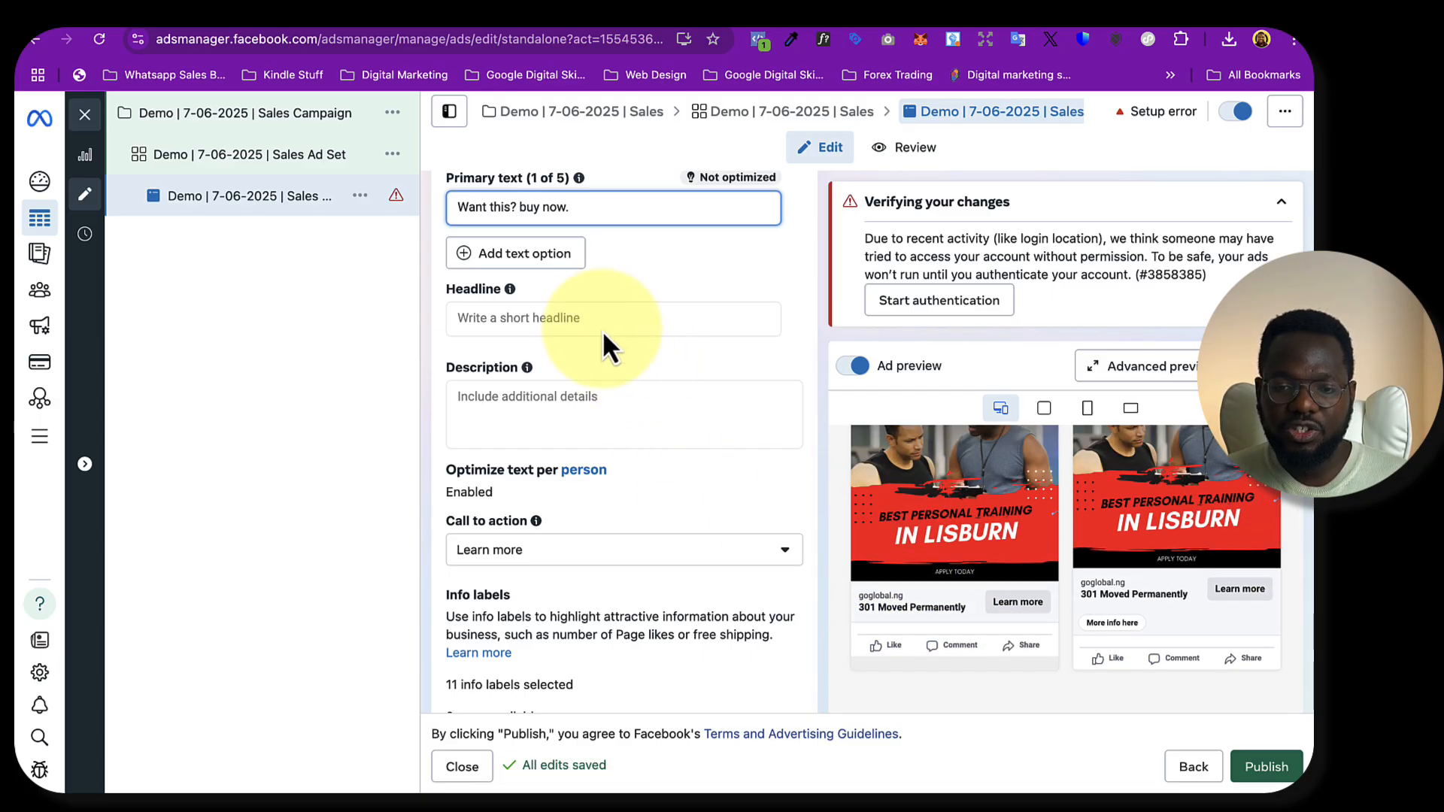
left_click(574, 318)
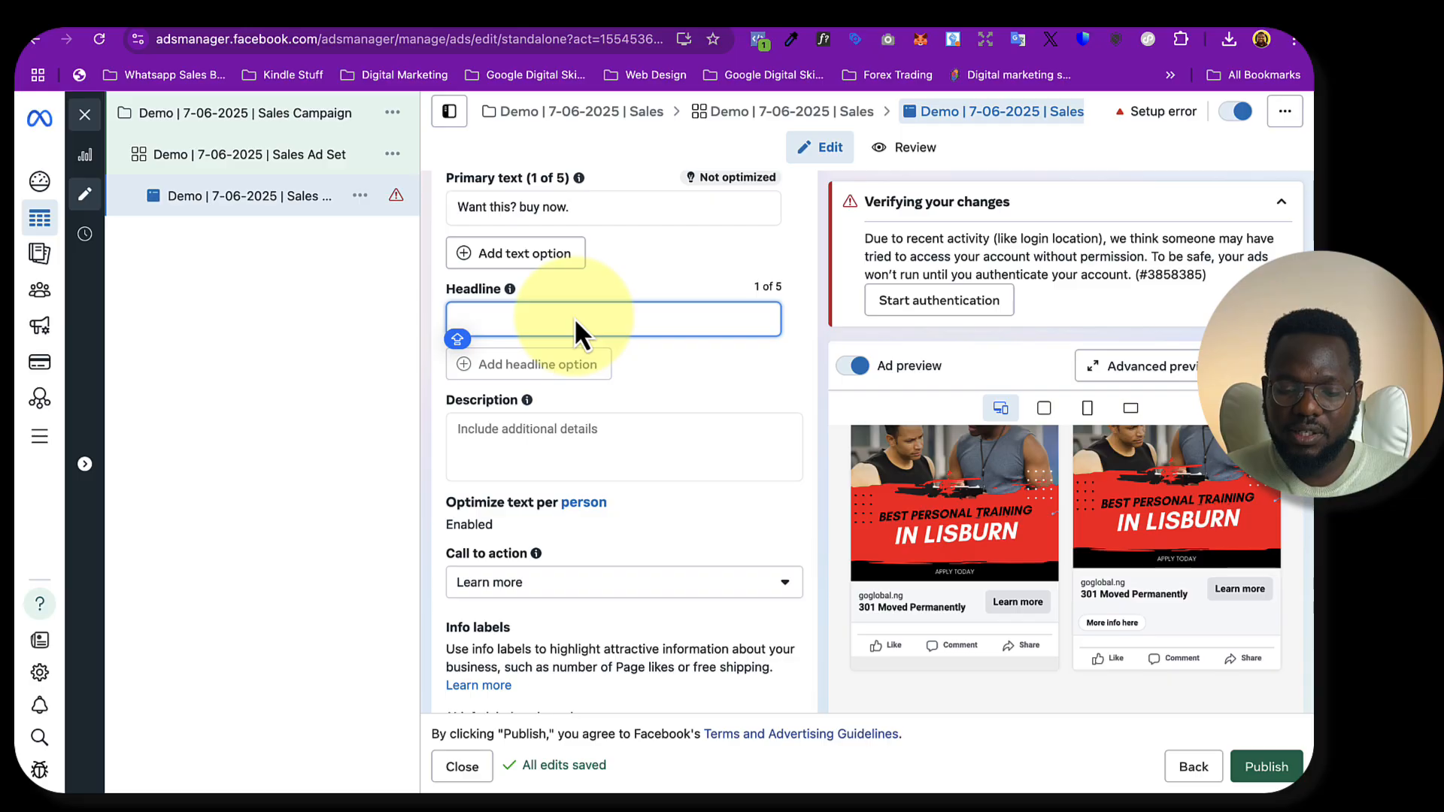
type("Get ")
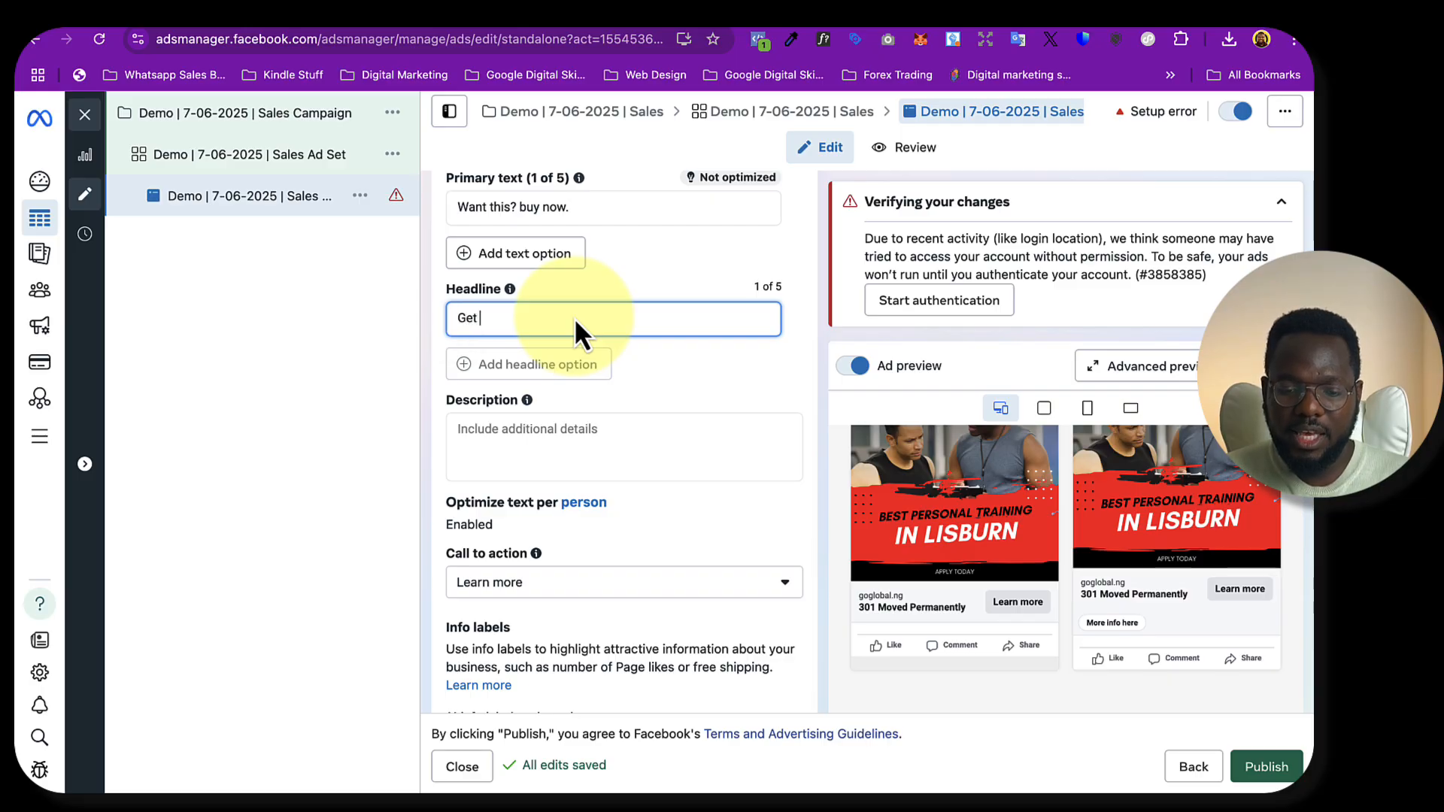
type("Fit Today")
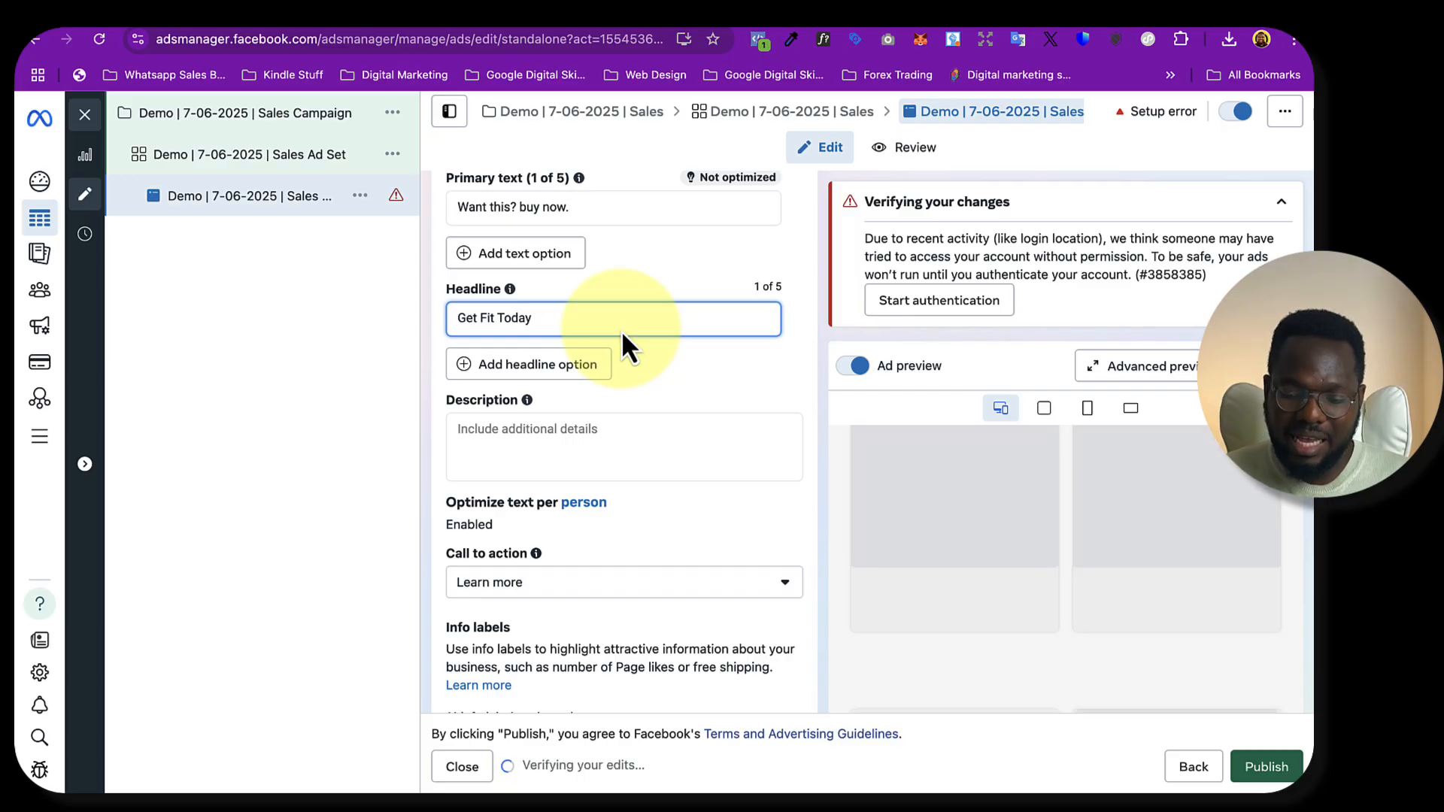
type("!")
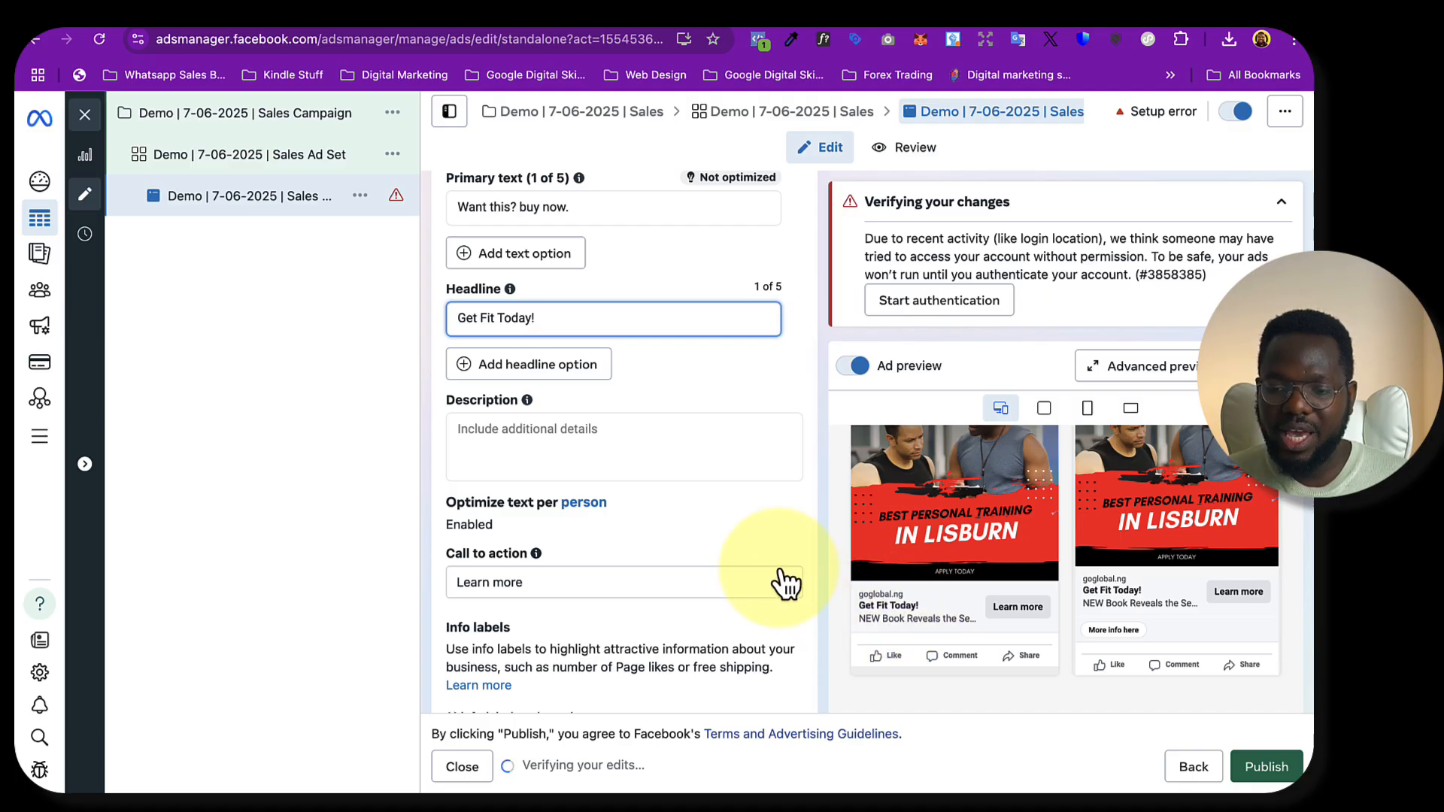
Compare the primary text and headline fields with where they appear in the Facebook Feed ad preview
scroll(654, 516, "down", 1)
scroll(593, 409, "up", 1)
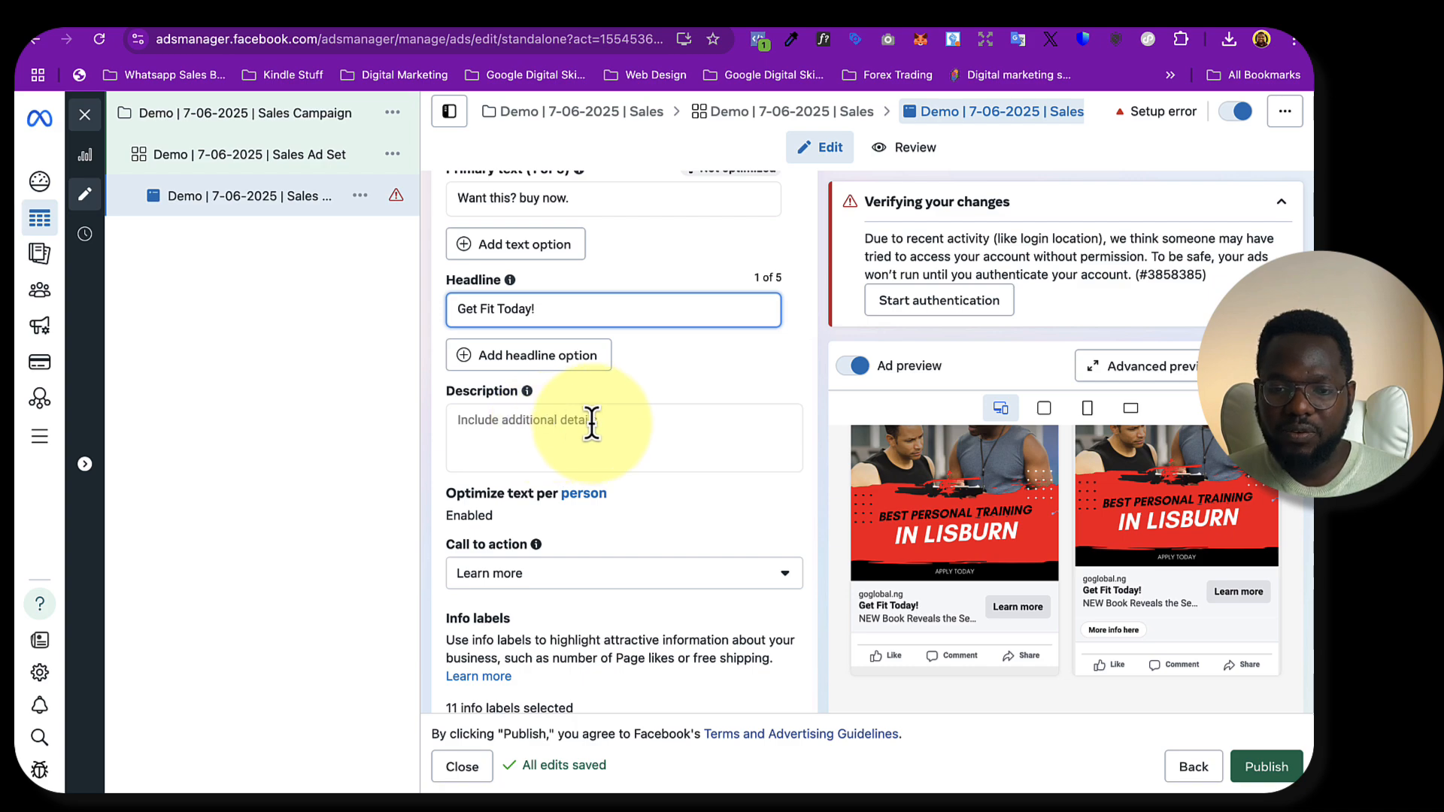
scroll(591, 421, "up", 3)
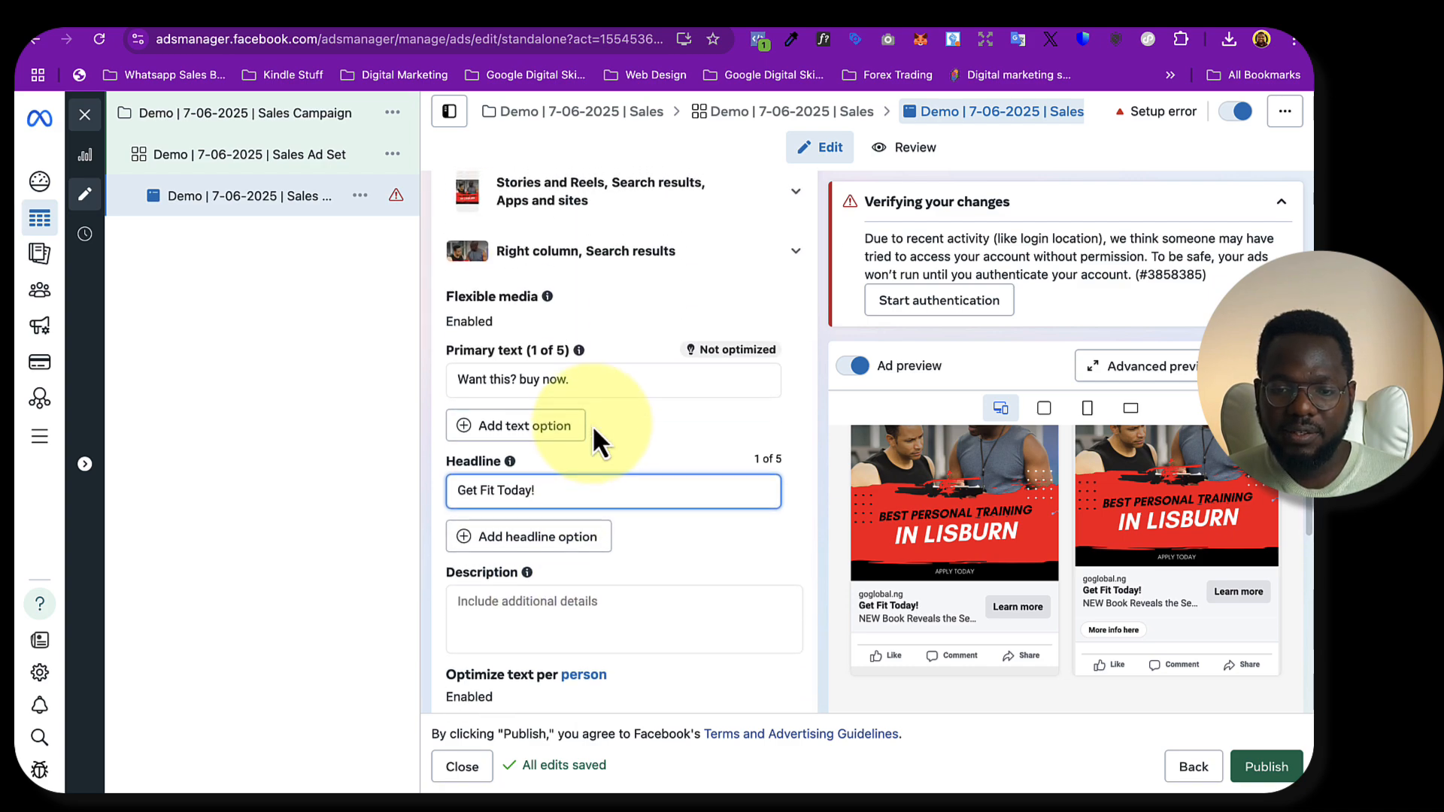
scroll(593, 424, "down", 1)
scroll(959, 510, "up", 3)
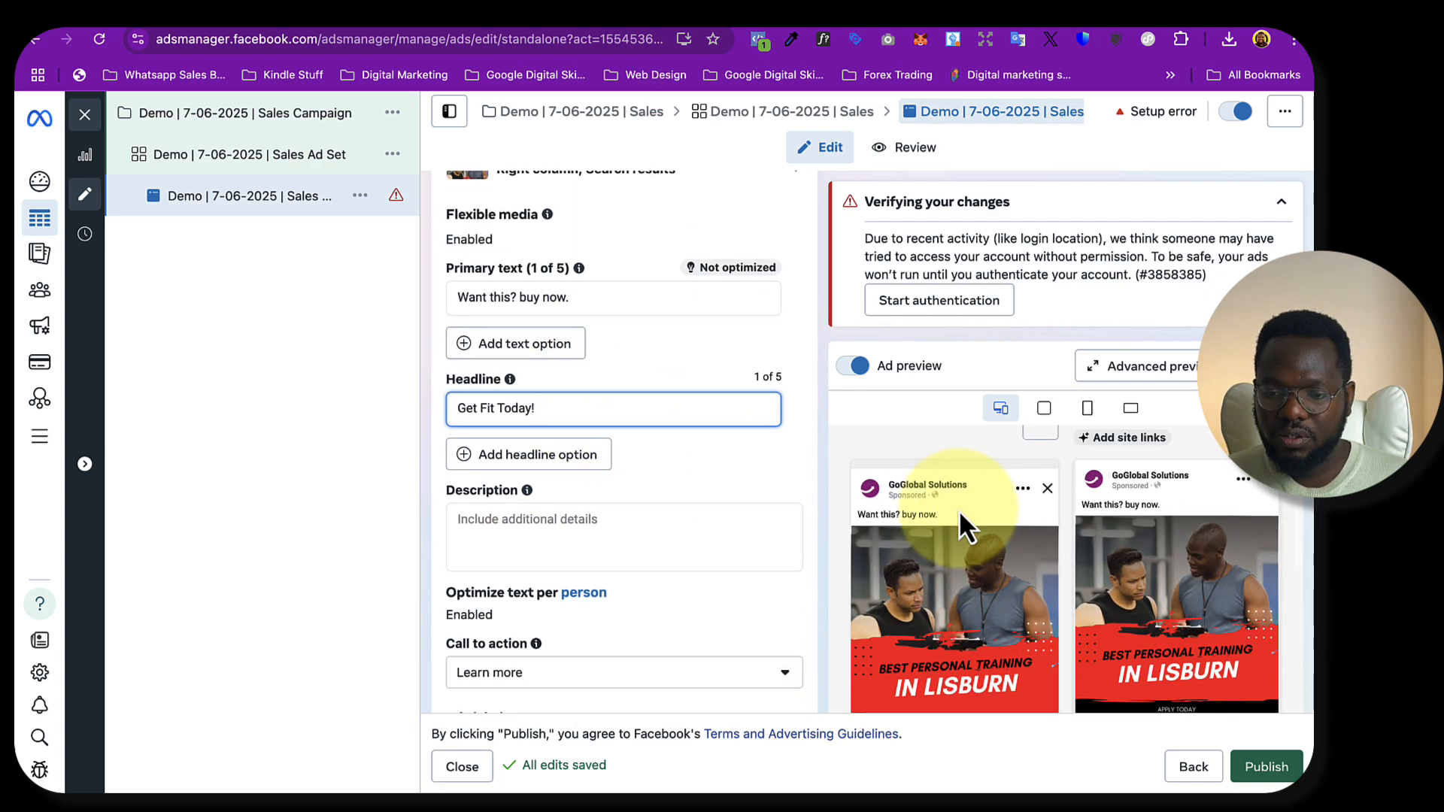
scroll(612, 472, "down", 1)
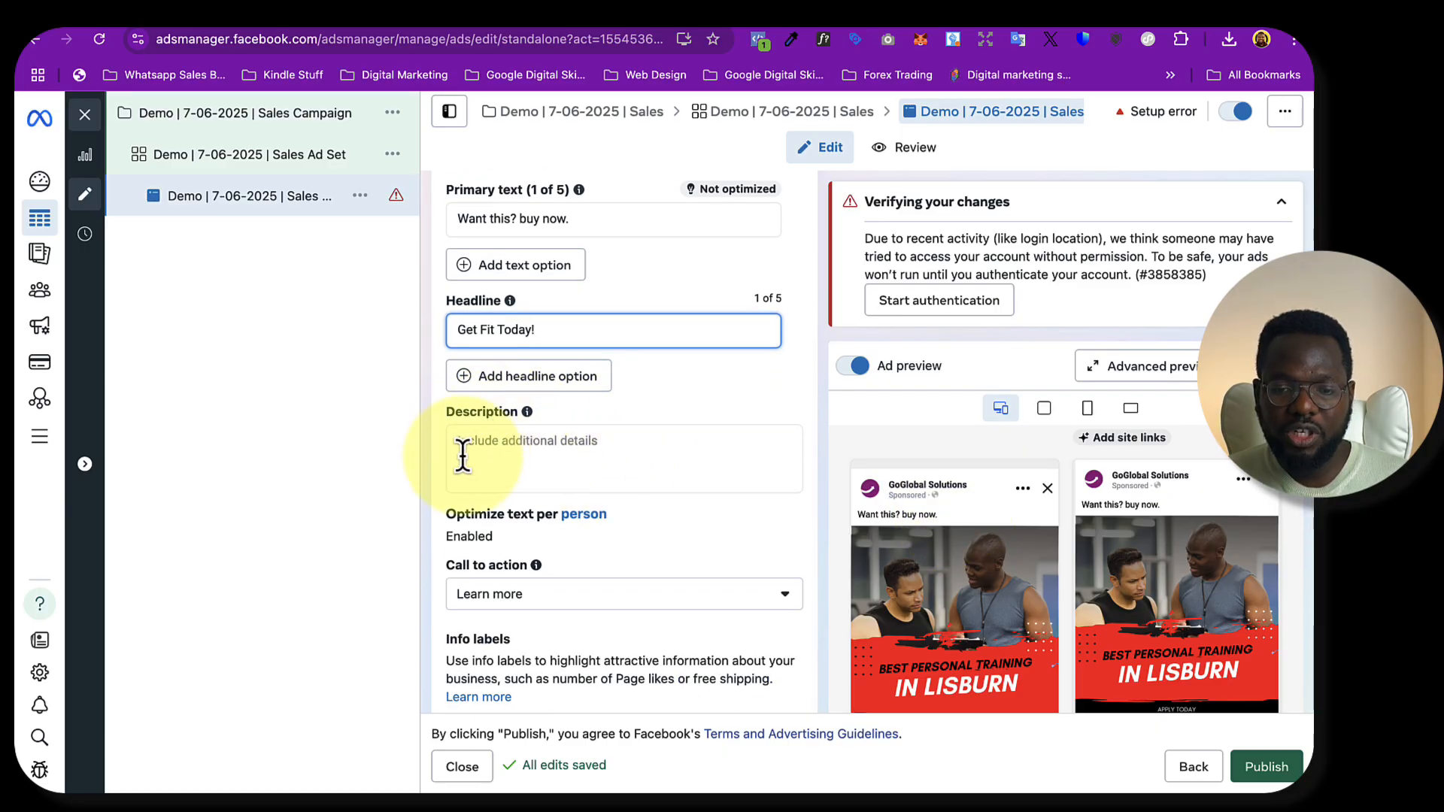
Look through the available call-to-action options and set the ad's call to action to Order now
scroll(609, 440, "down", 3)
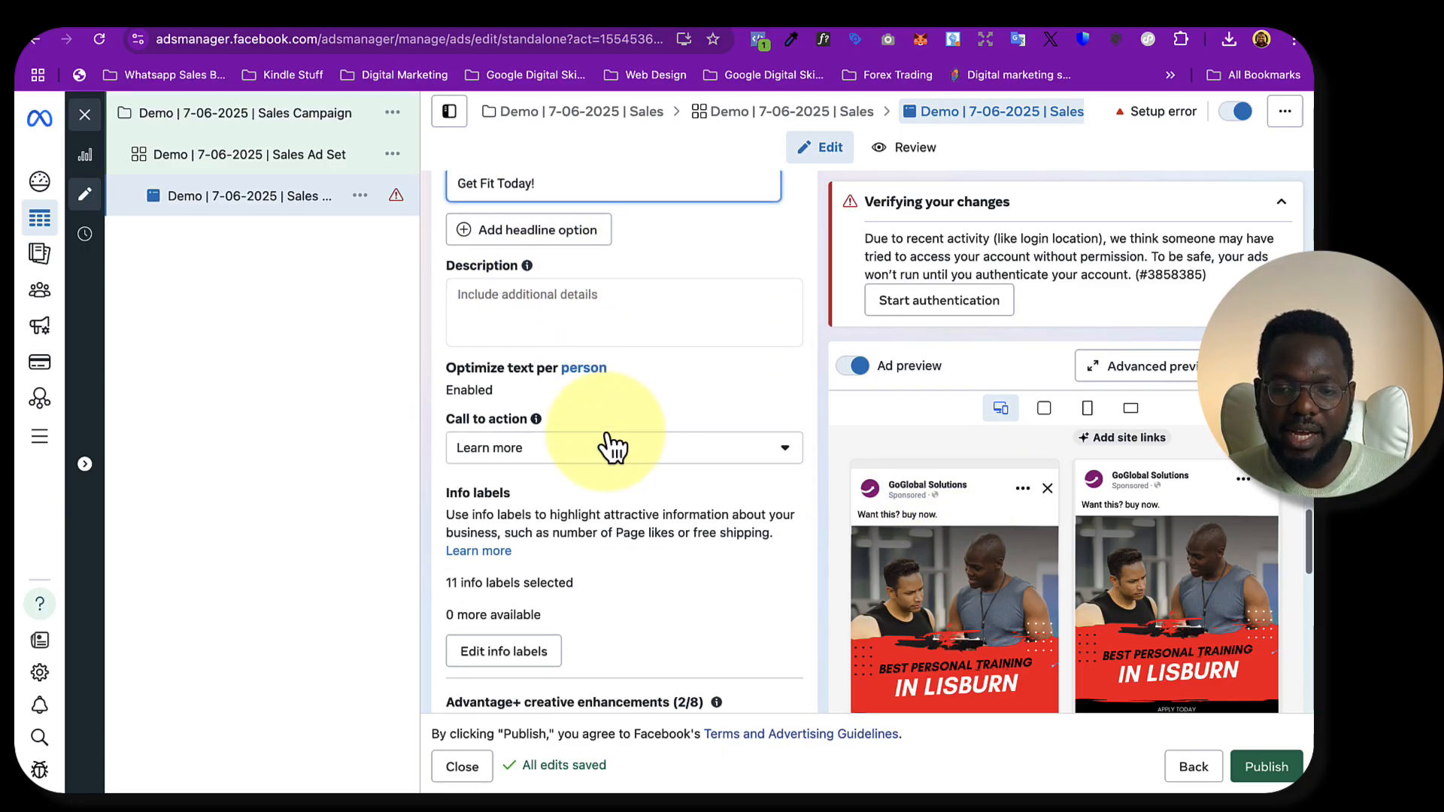
scroll(605, 393, "down", 1)
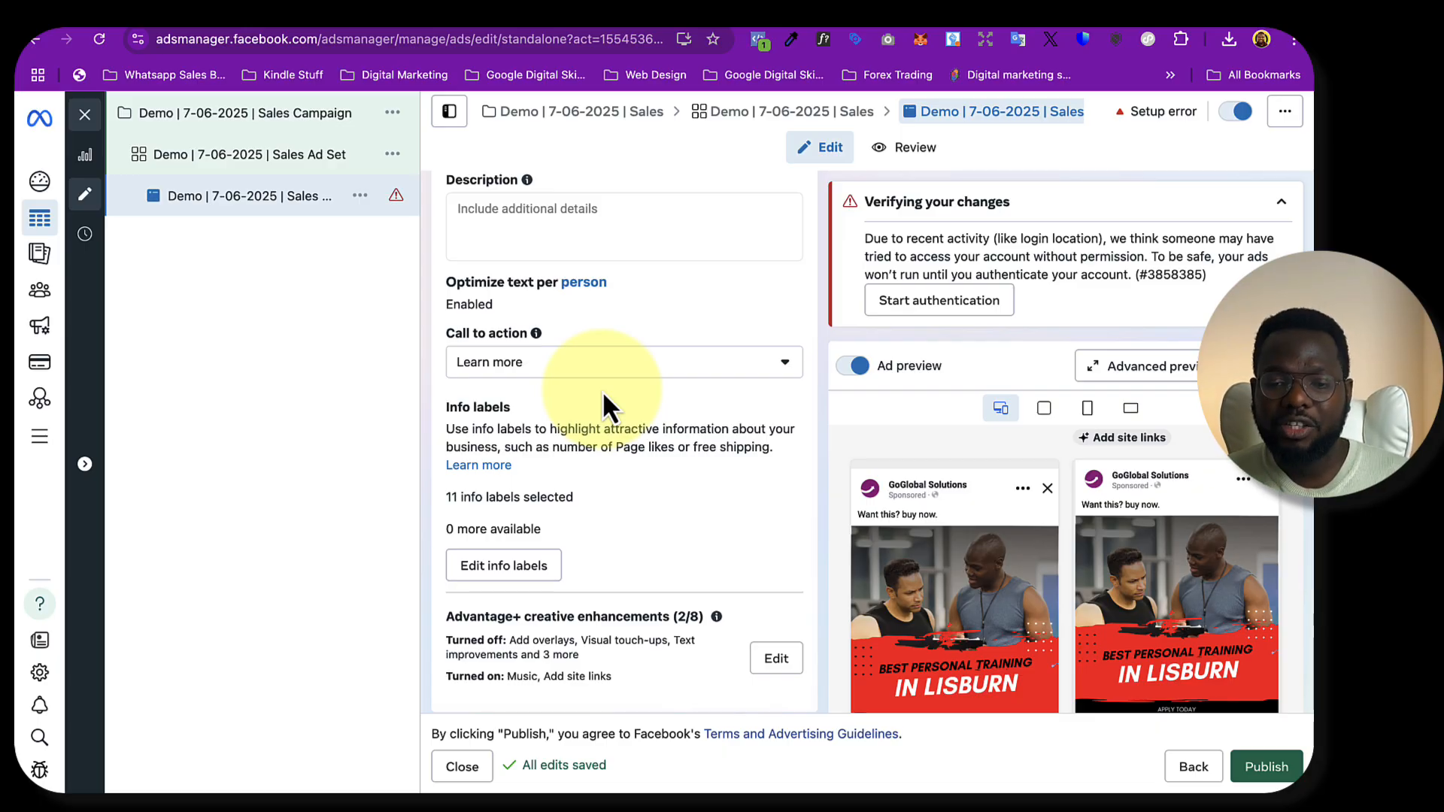
left_click(641, 365)
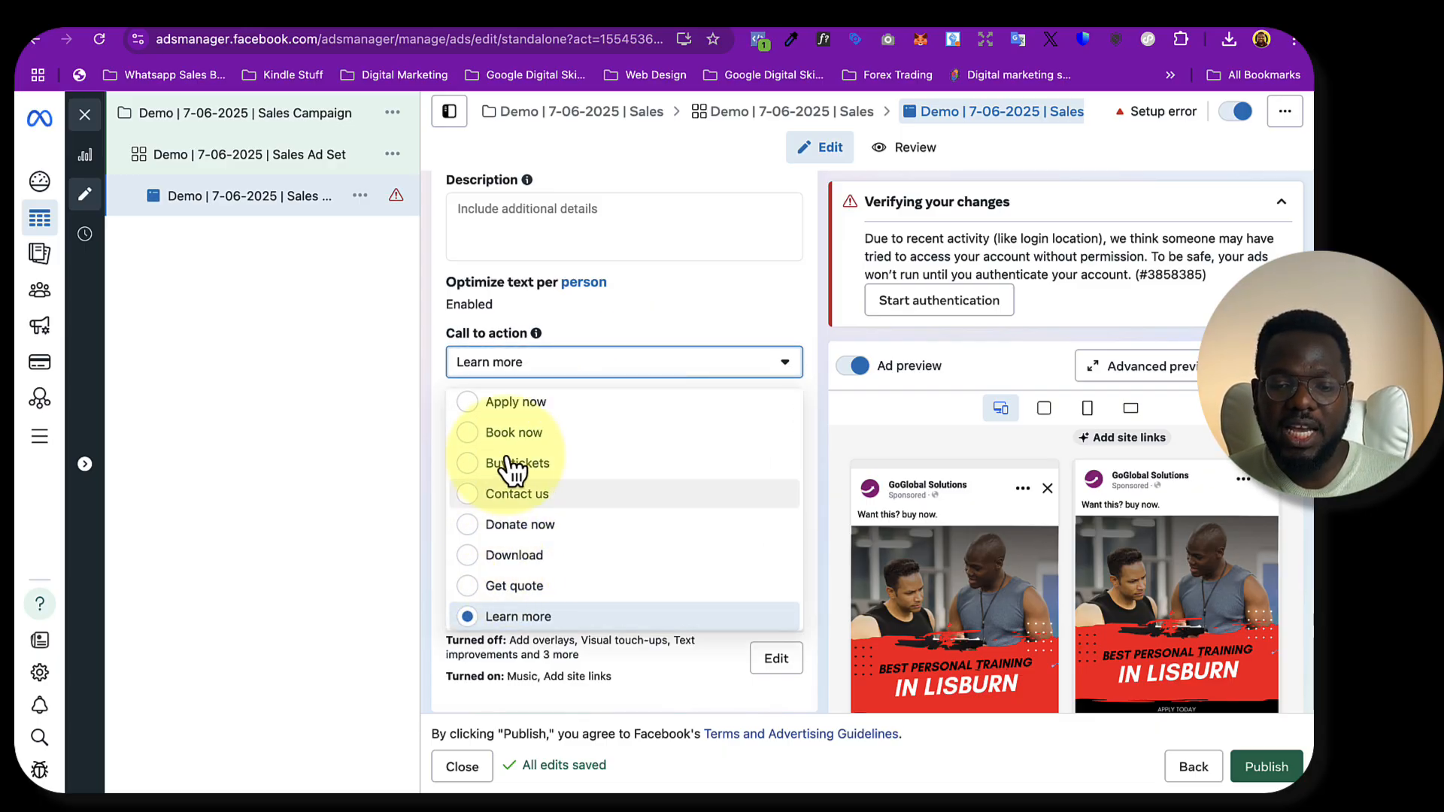
scroll(555, 525, "up", 1)
scroll(554, 523, "up", 1)
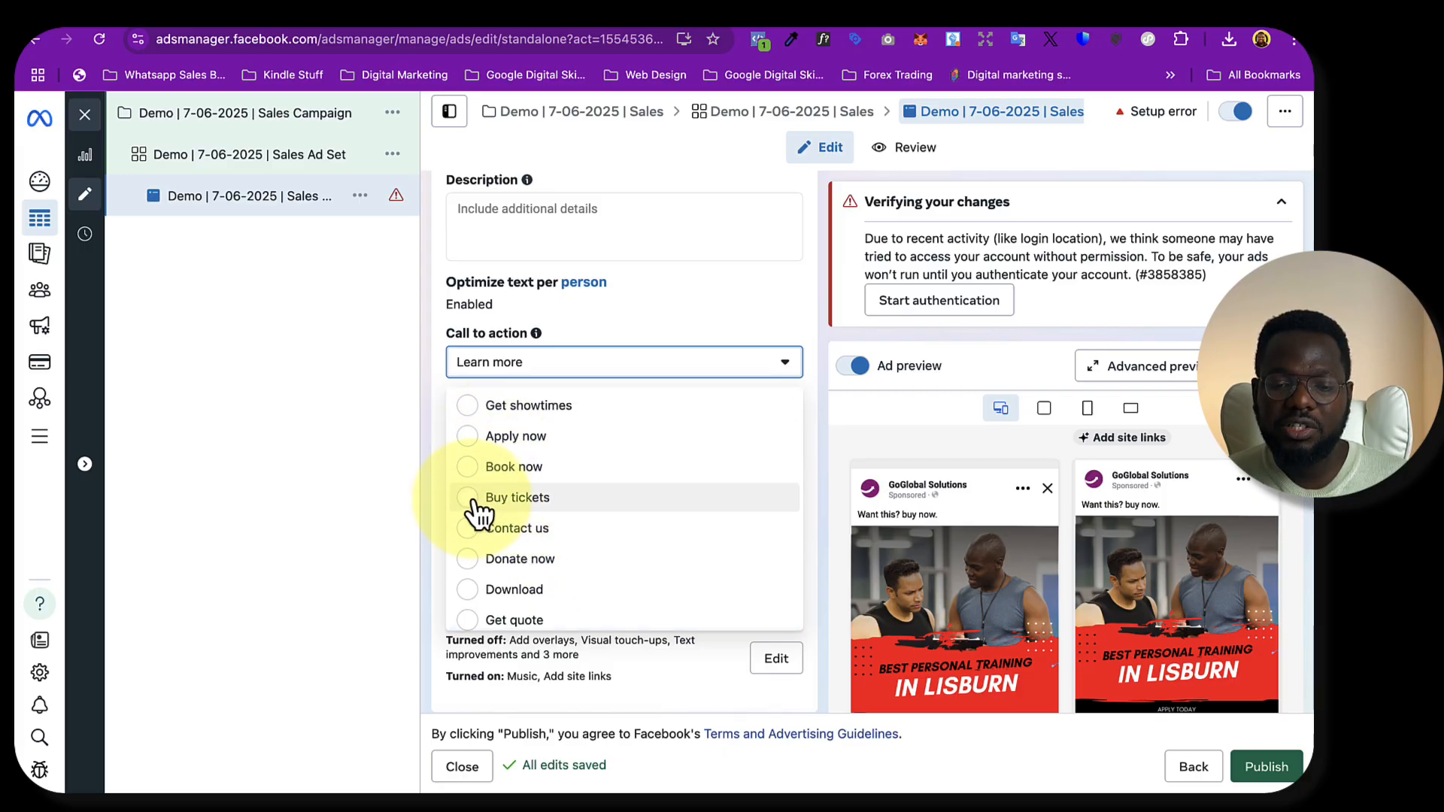
scroll(474, 508, "down", 4)
scroll(486, 557, "down", 2)
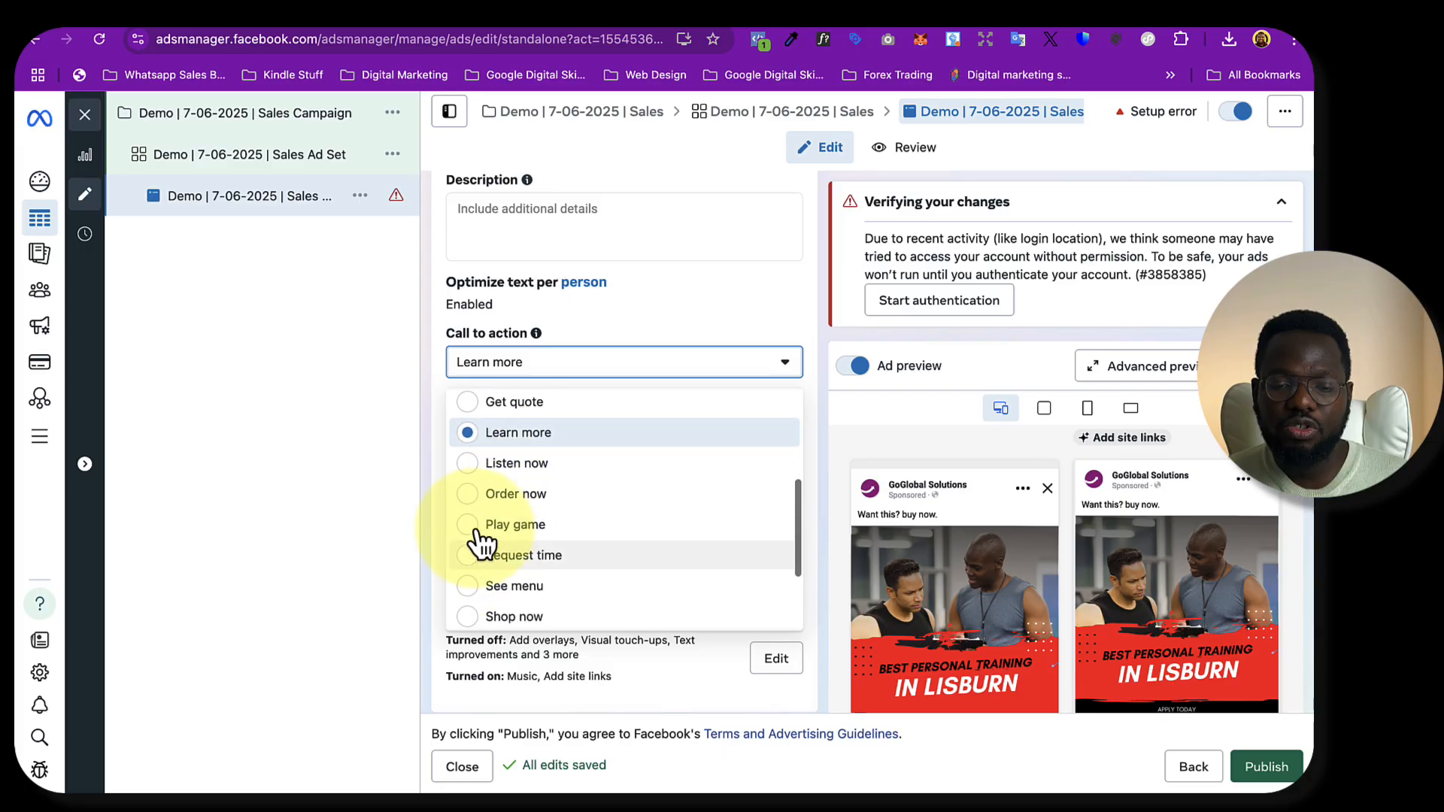
left_click(482, 490)
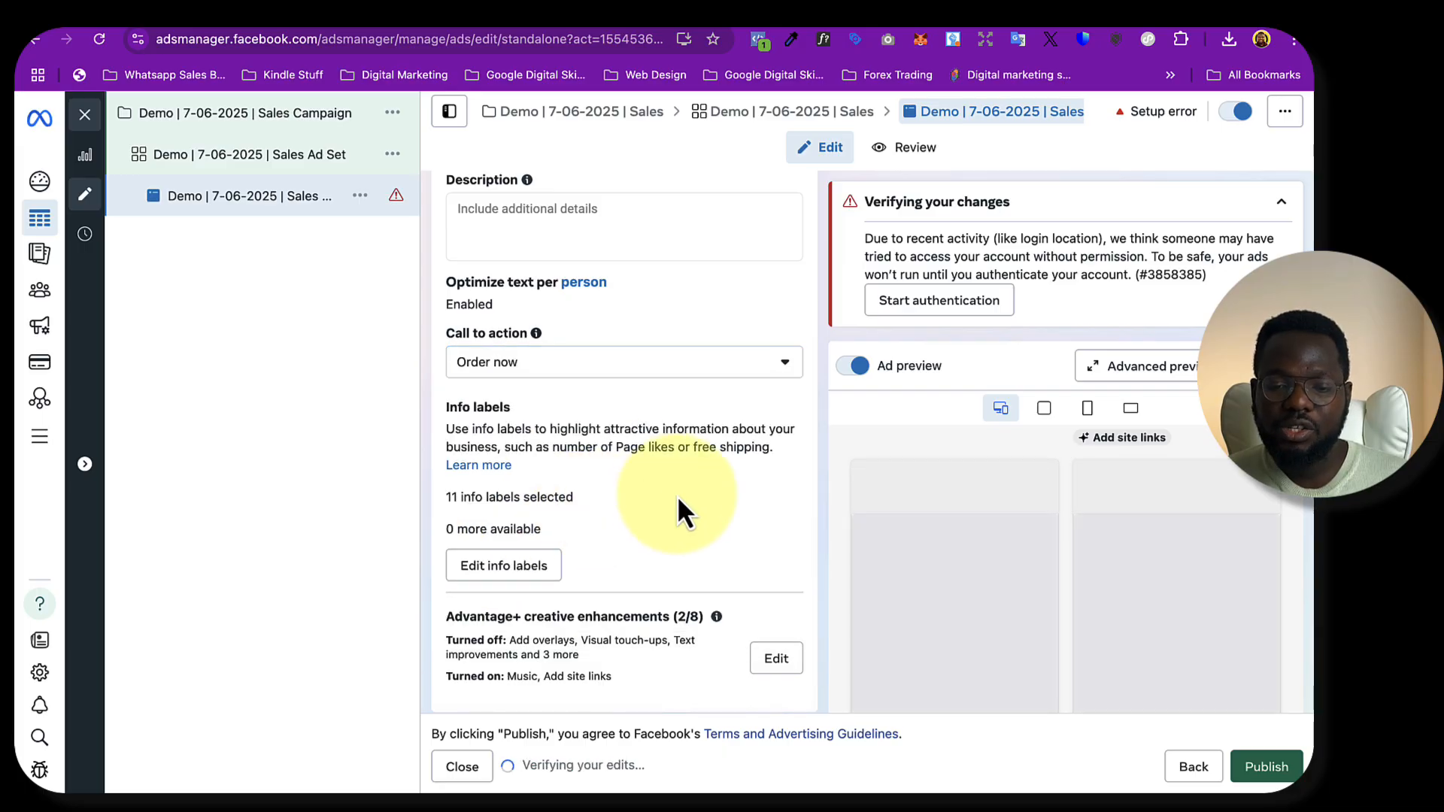
Try out the Languages option for translating the ad by turning it on and back off
scroll(677, 494, "down", 8)
scroll(677, 490, "down", 1)
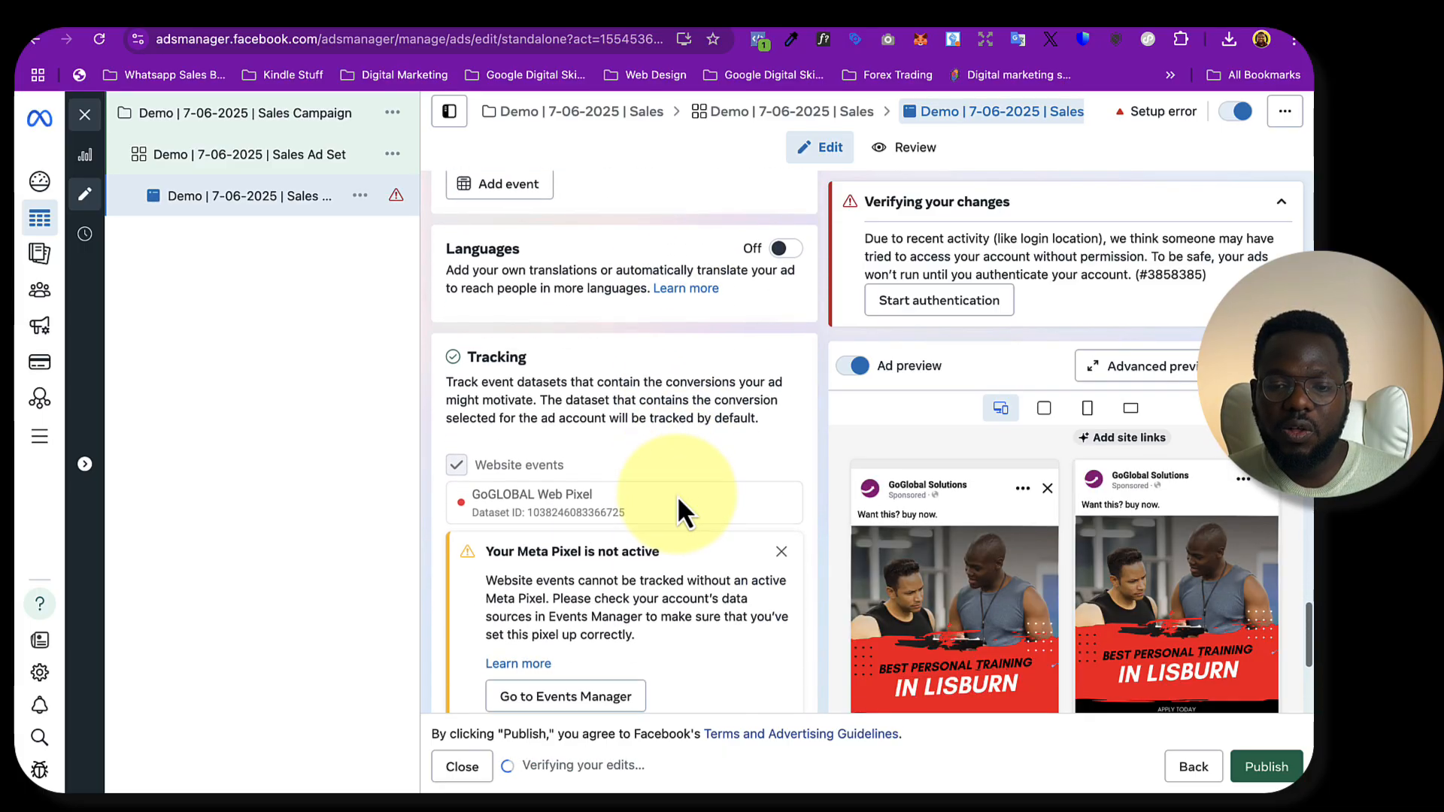
scroll(677, 495, "up", 4)
scroll(677, 495, "down", 4)
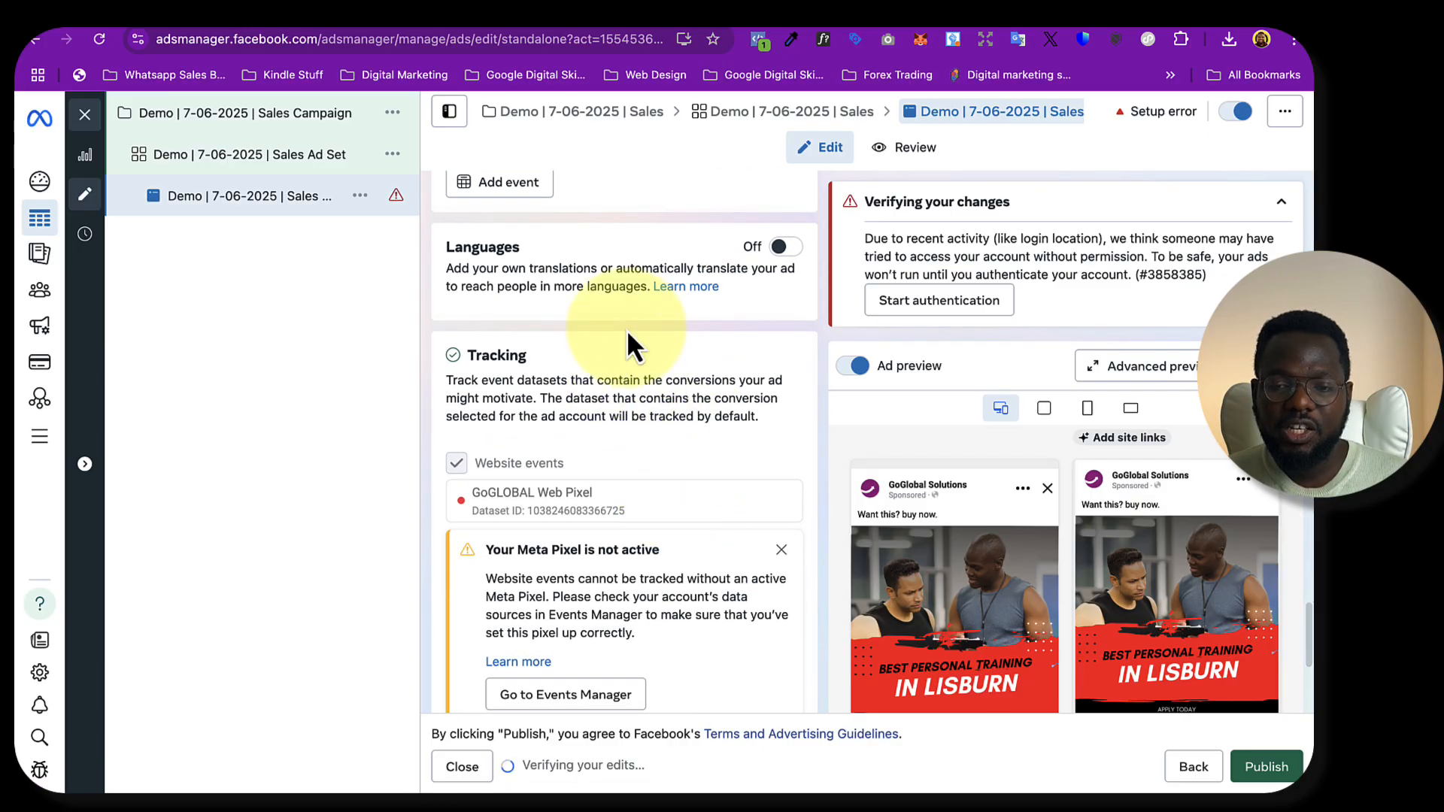
left_click(783, 247)
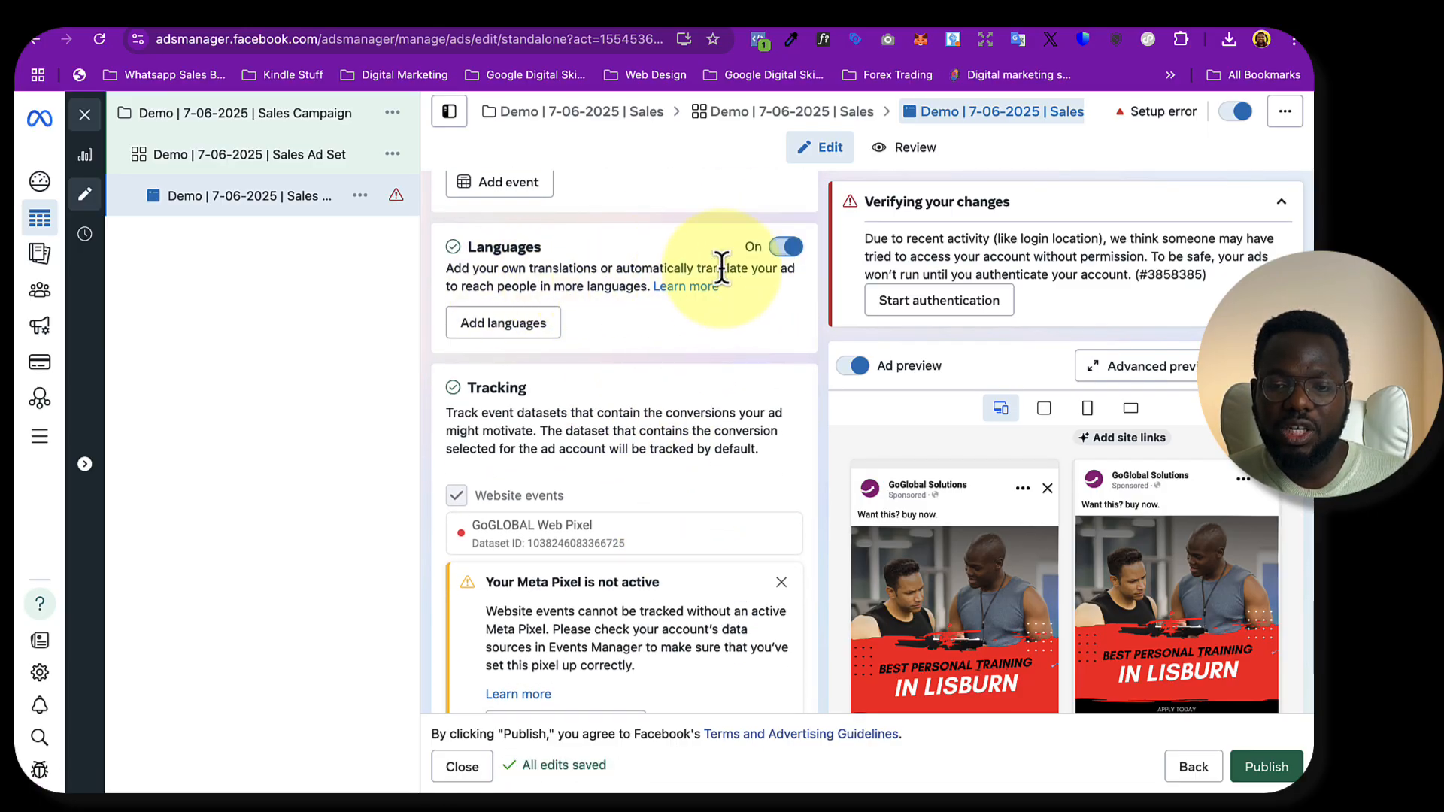
left_click(783, 249)
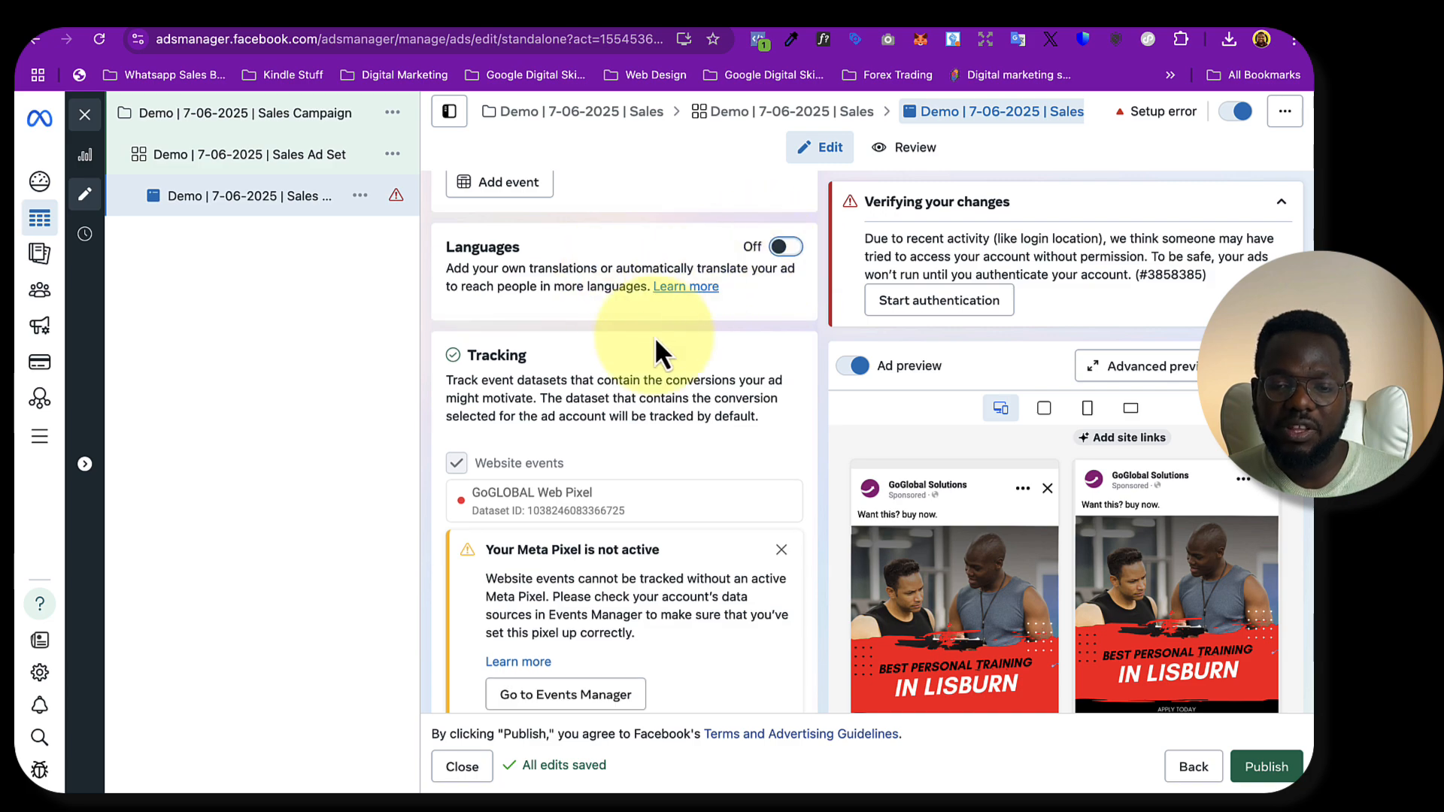
Dismiss the inactive Meta Pixel warning in the Tracking section and look over the ad's settings
scroll(661, 422, "down", 3)
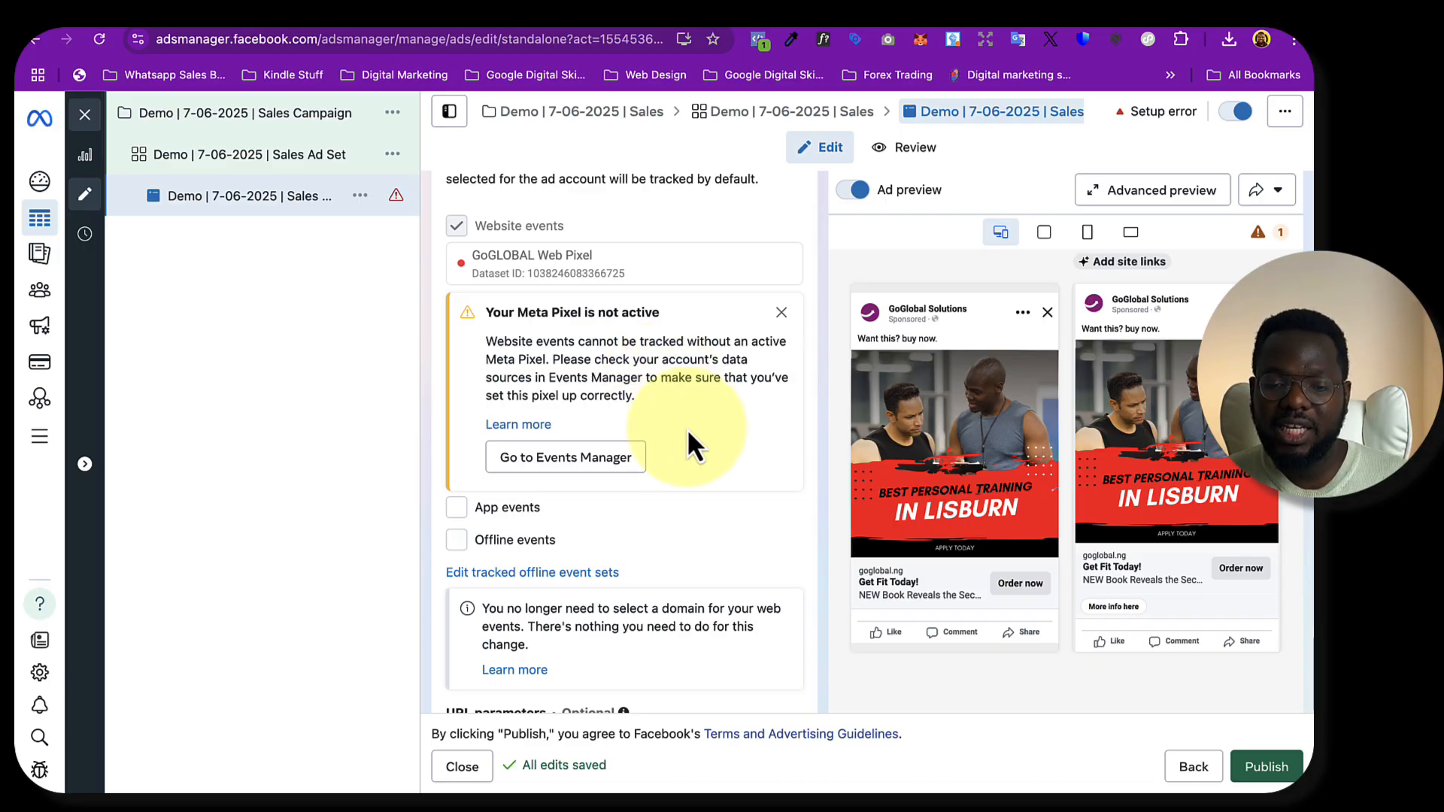
scroll(680, 465, "down", 1)
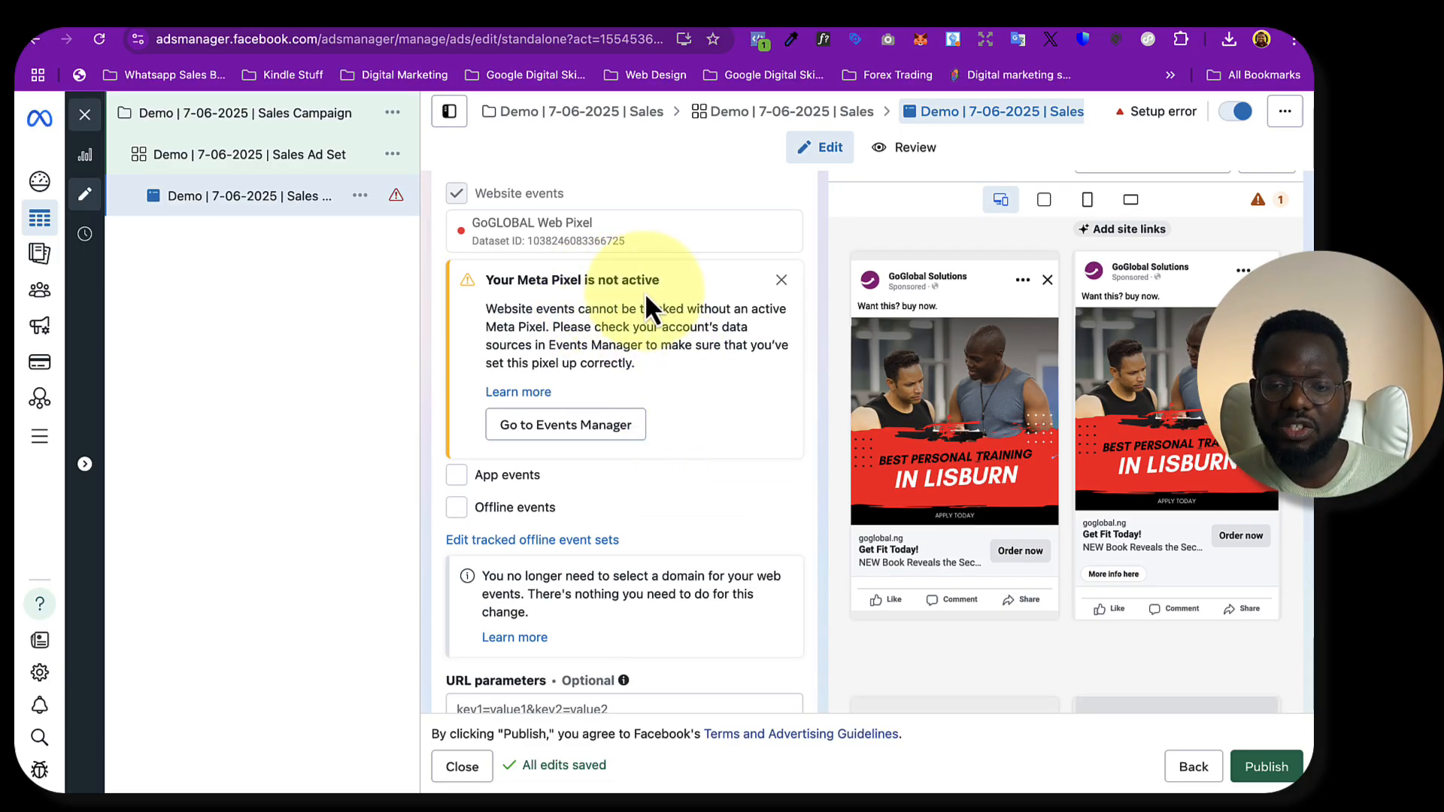
left_click(781, 284)
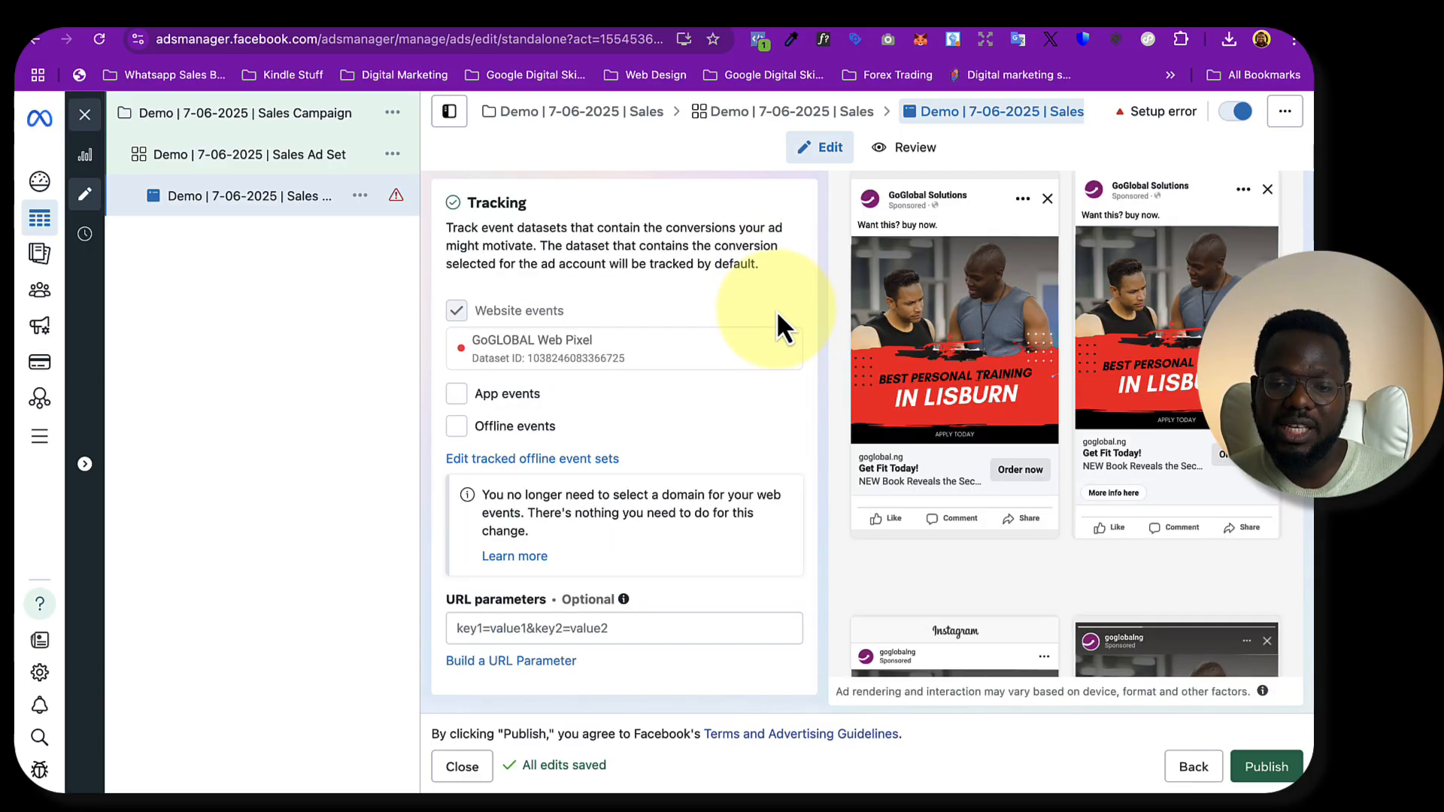
scroll(751, 442, "up", 5)
scroll(757, 433, "down", 15)
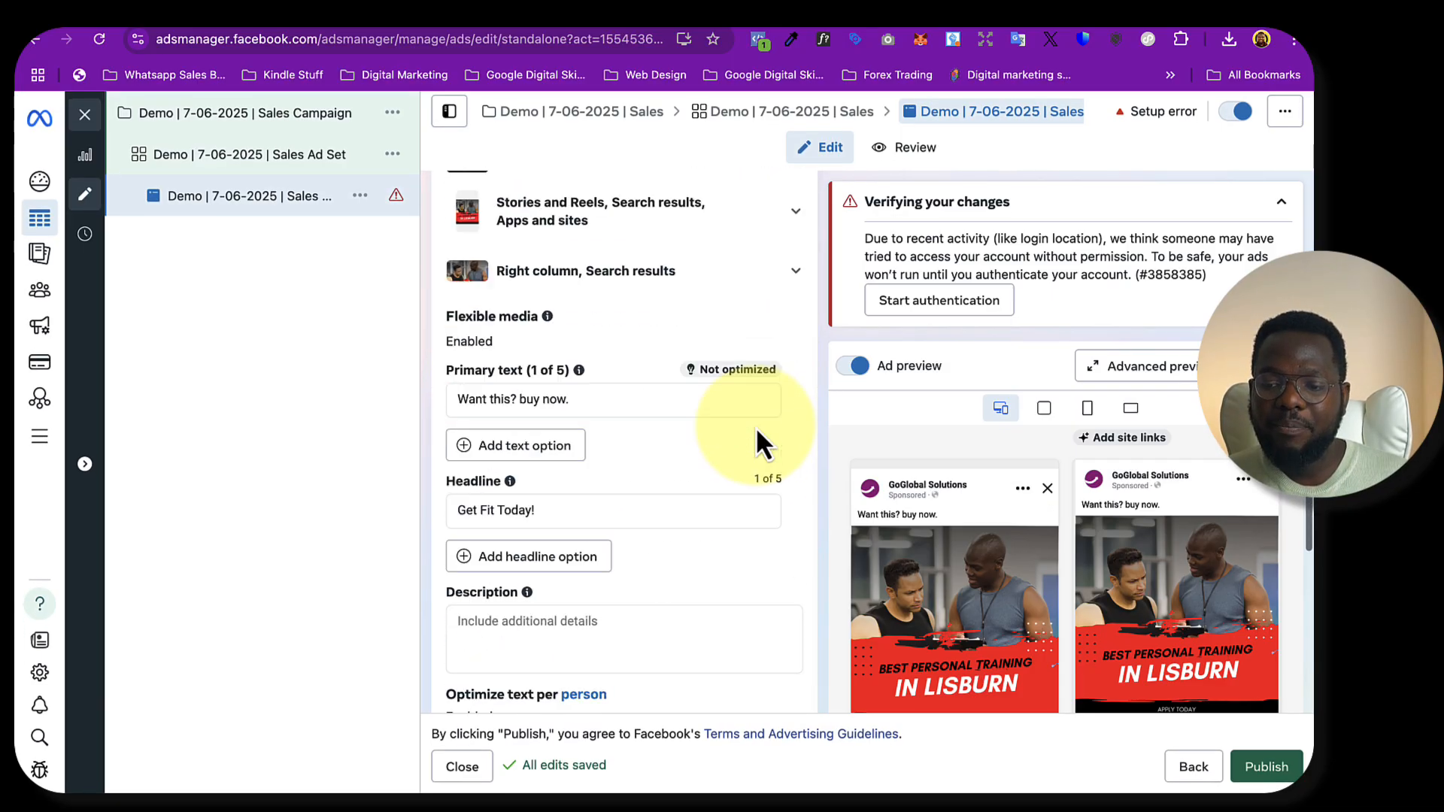